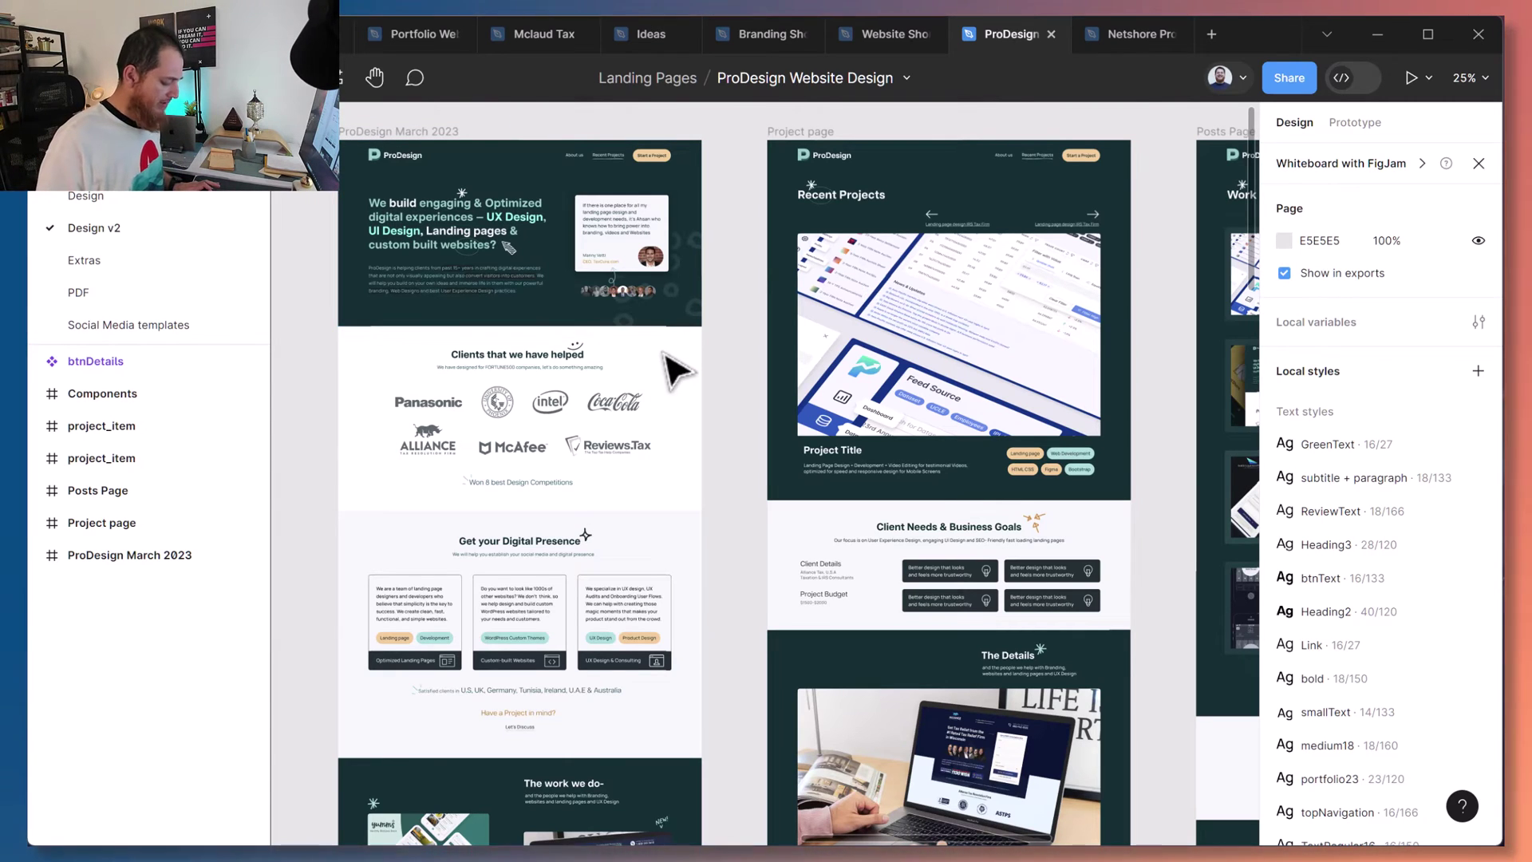
Zoom the Landing Pages canvas in to 50%.
key("plus")
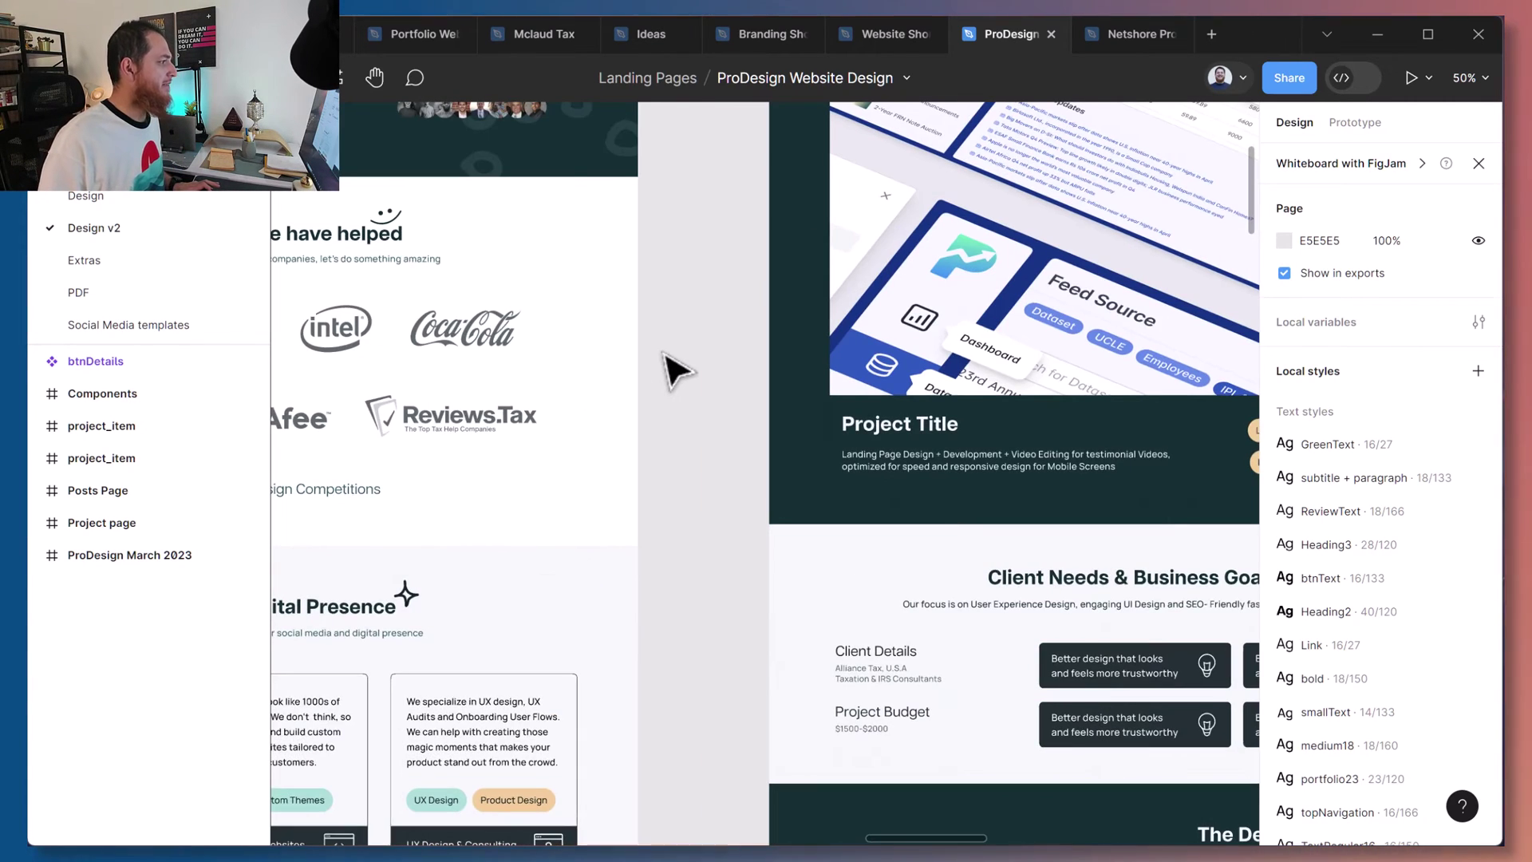
Pan to the Get your Digital Presence section and select all three Services cards.
left_click_drag(598, 623, 1067, 452)
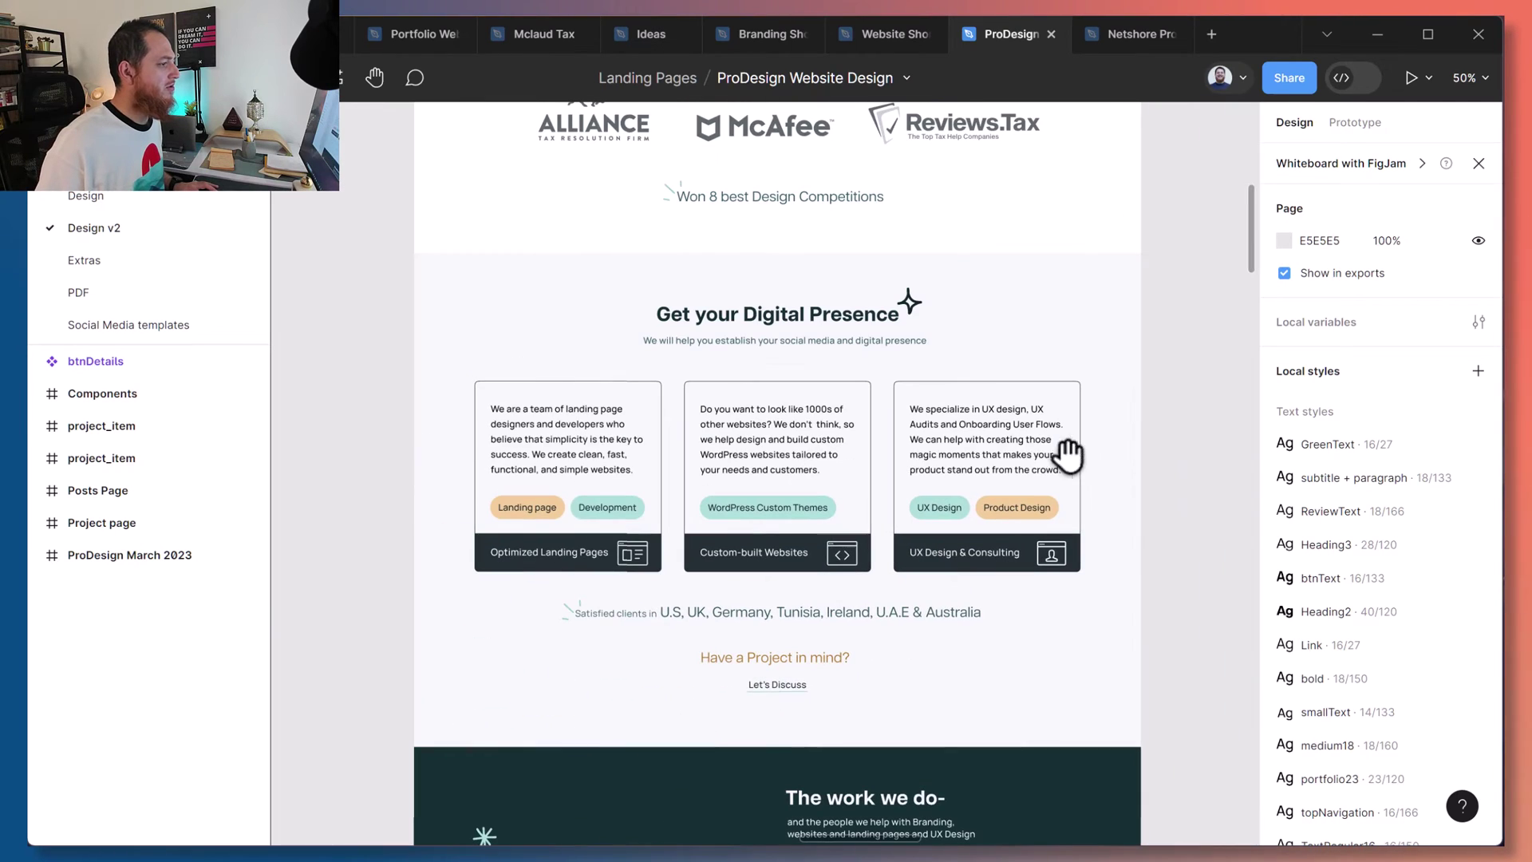
left_click(793, 455)
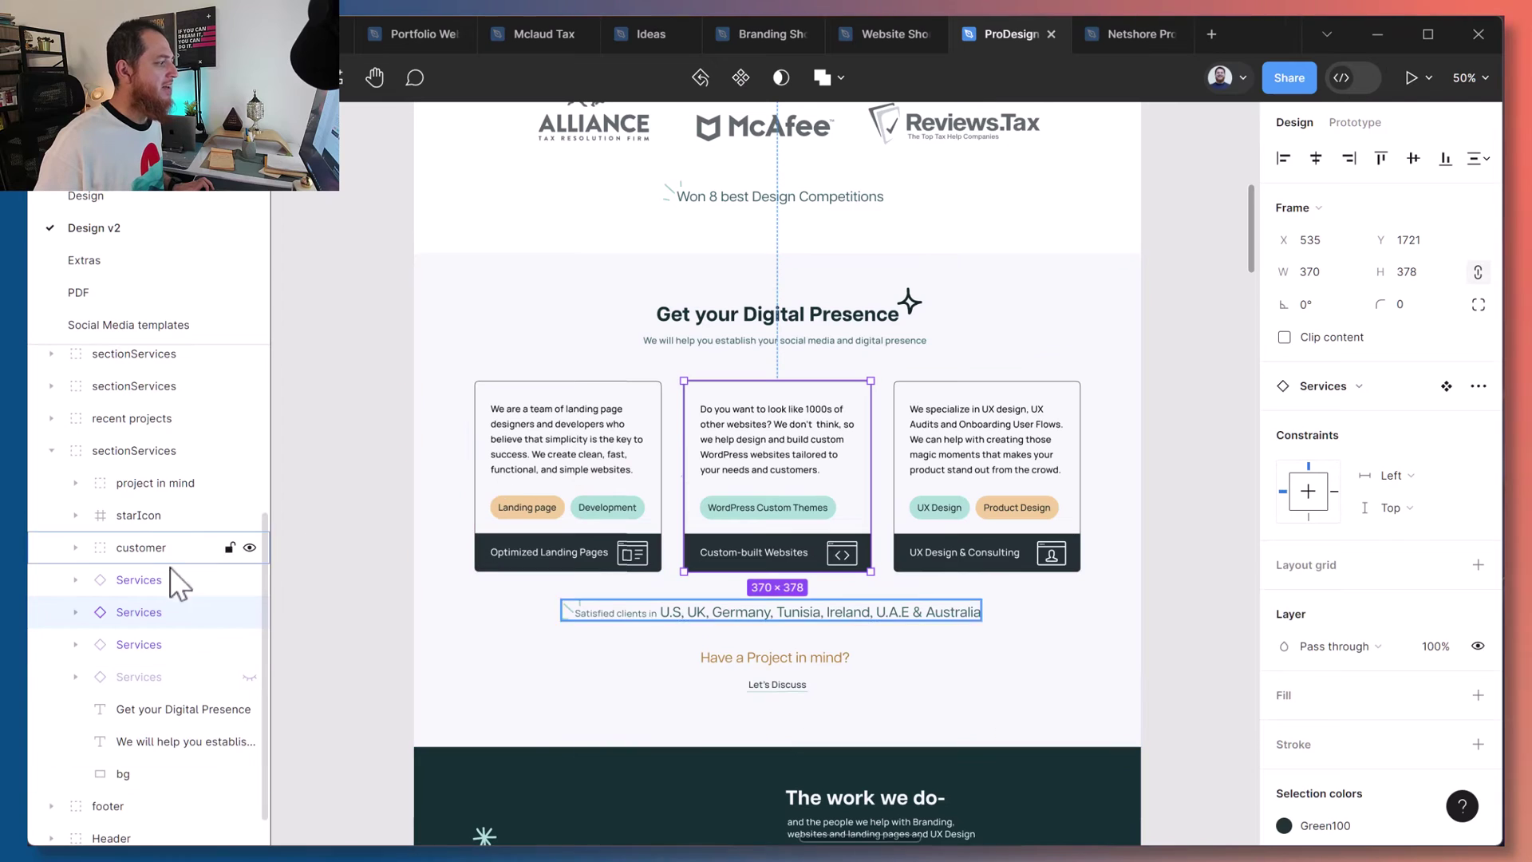
left_click(147, 644)
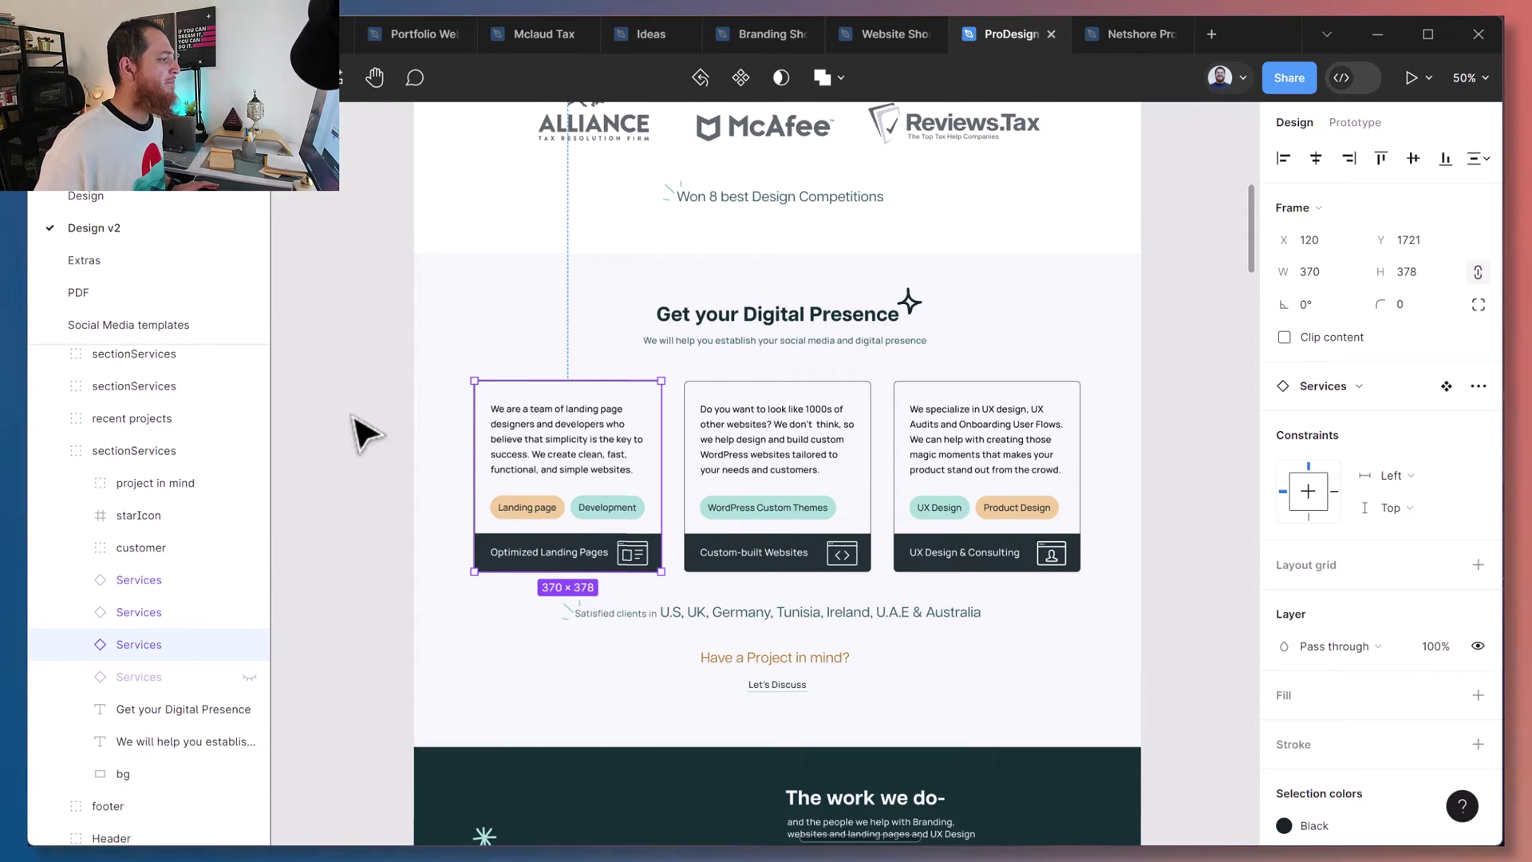
left_click(311, 436)
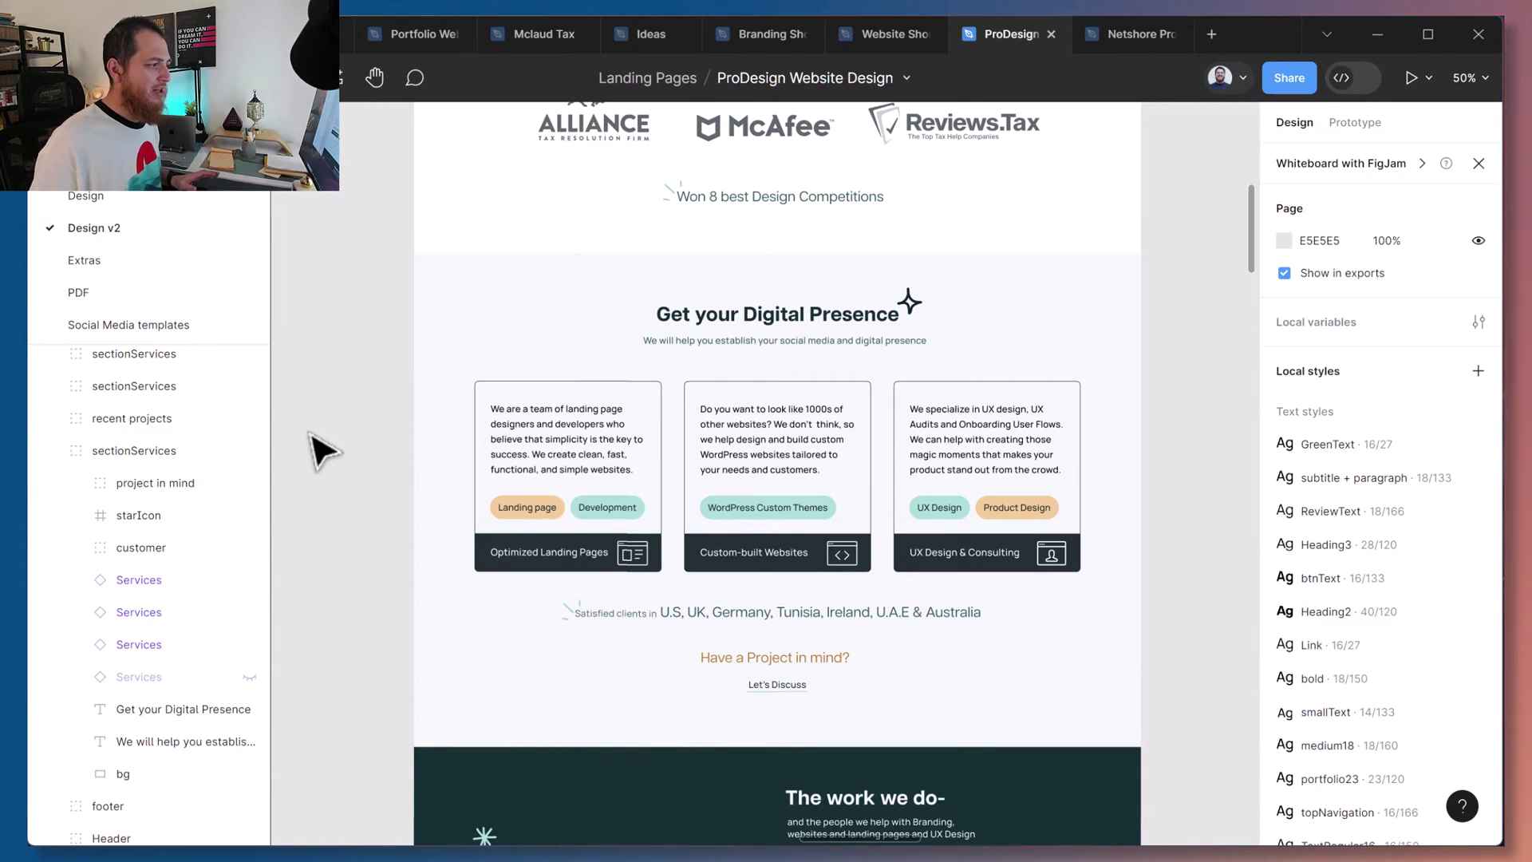
left_click(606, 478)
left_click(621, 473)
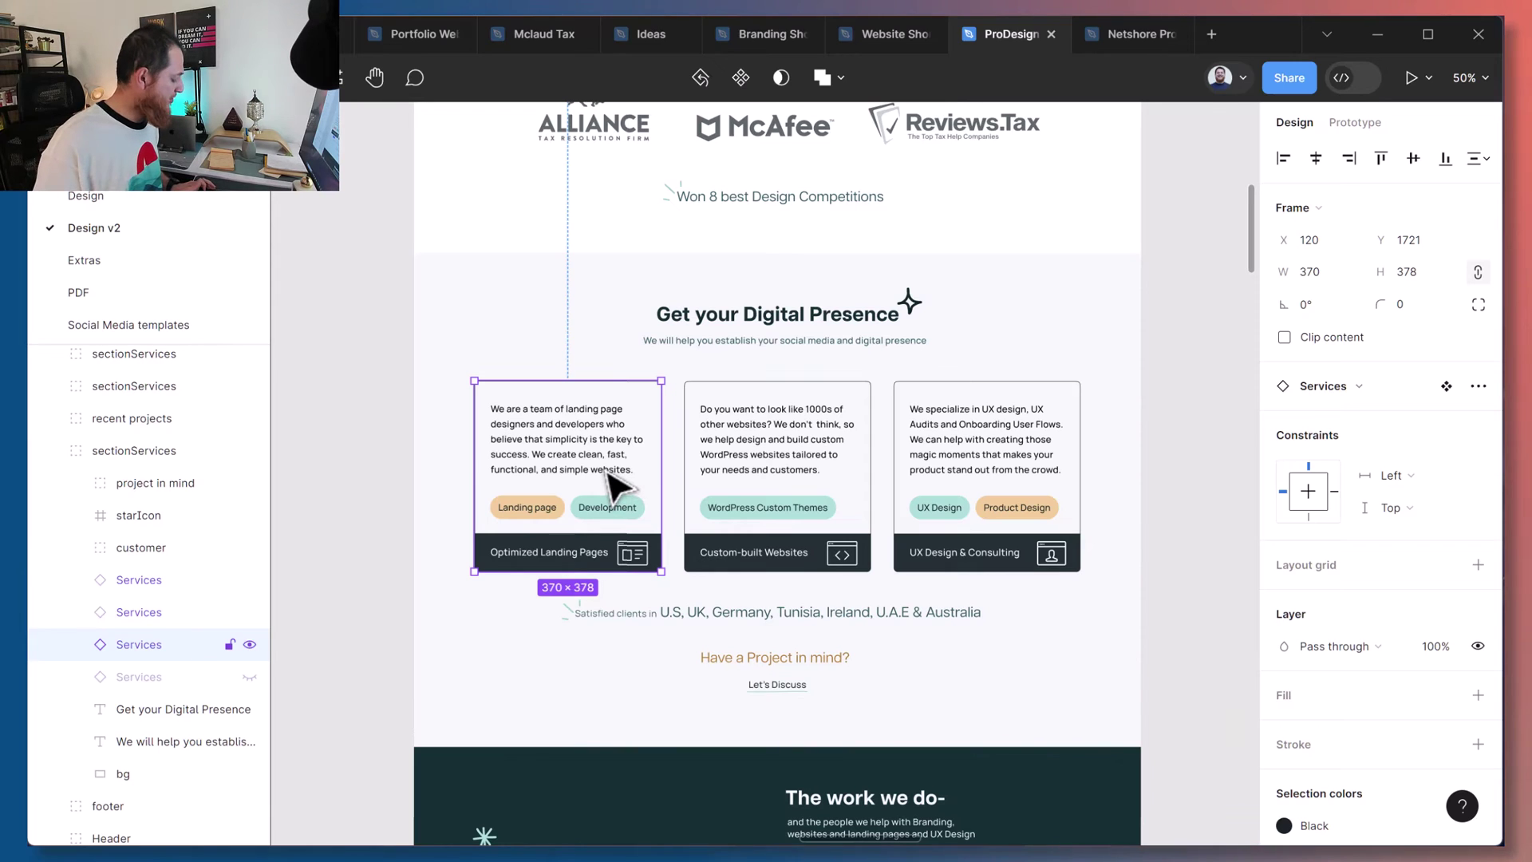
left_click(822, 467, "shift")
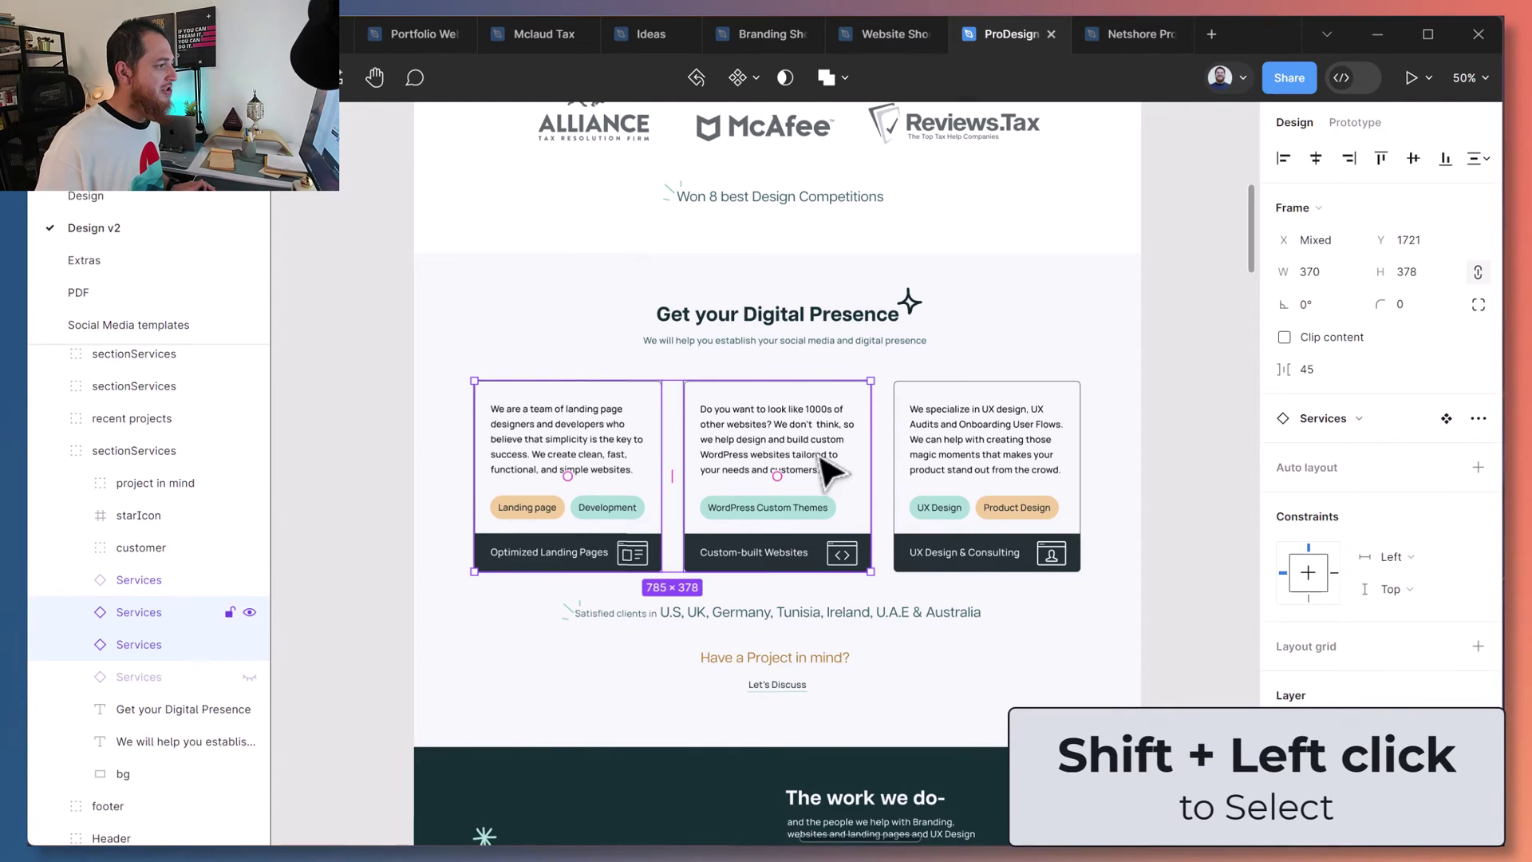
left_click(969, 471, "shift")
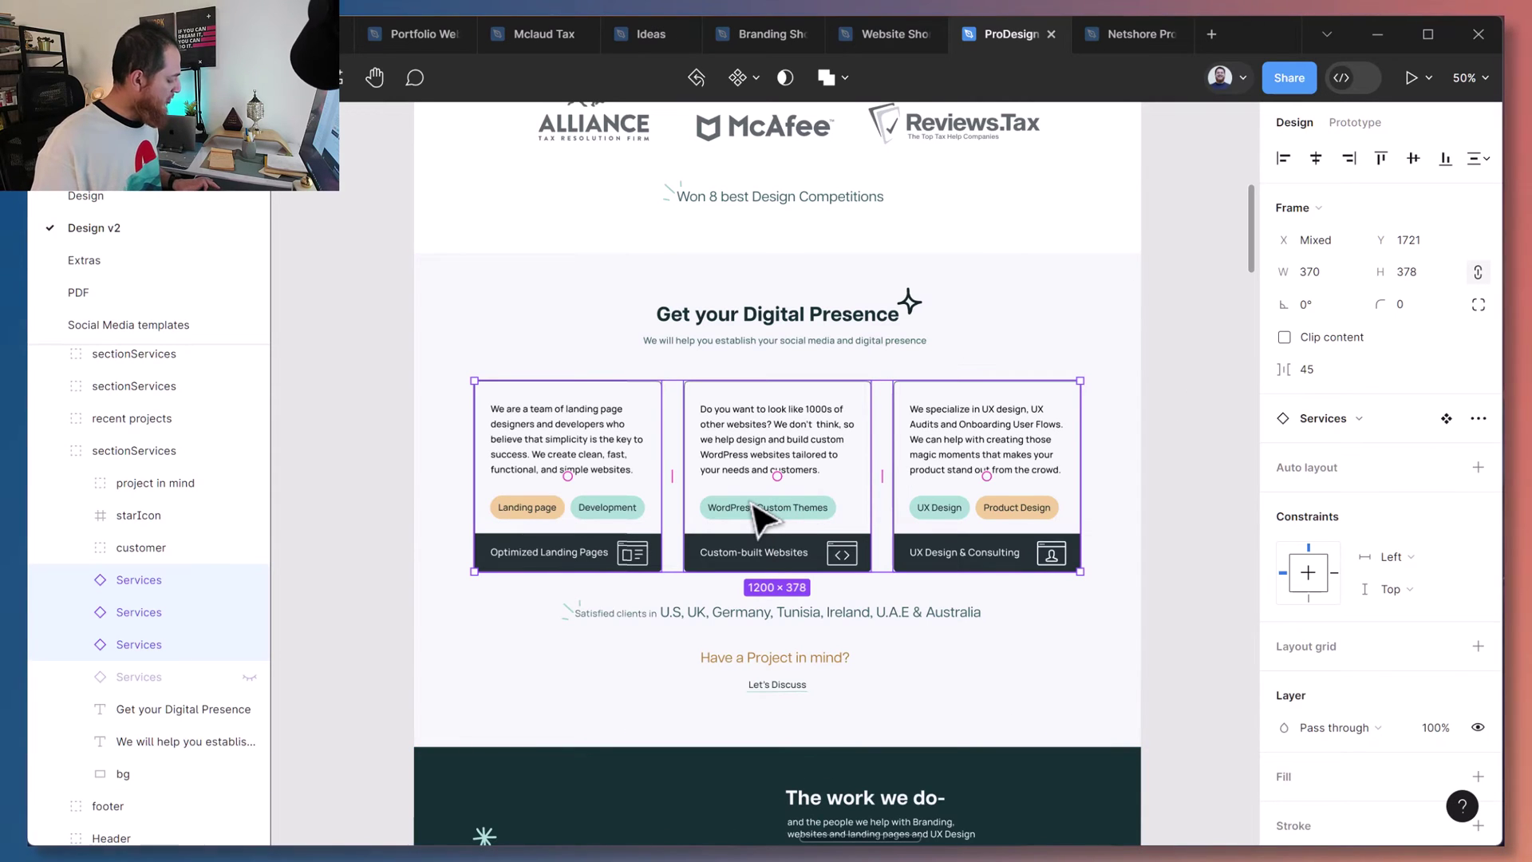
Wrap the three Services cards in auto layout and name the frame 'Container'.
key("shift+a")
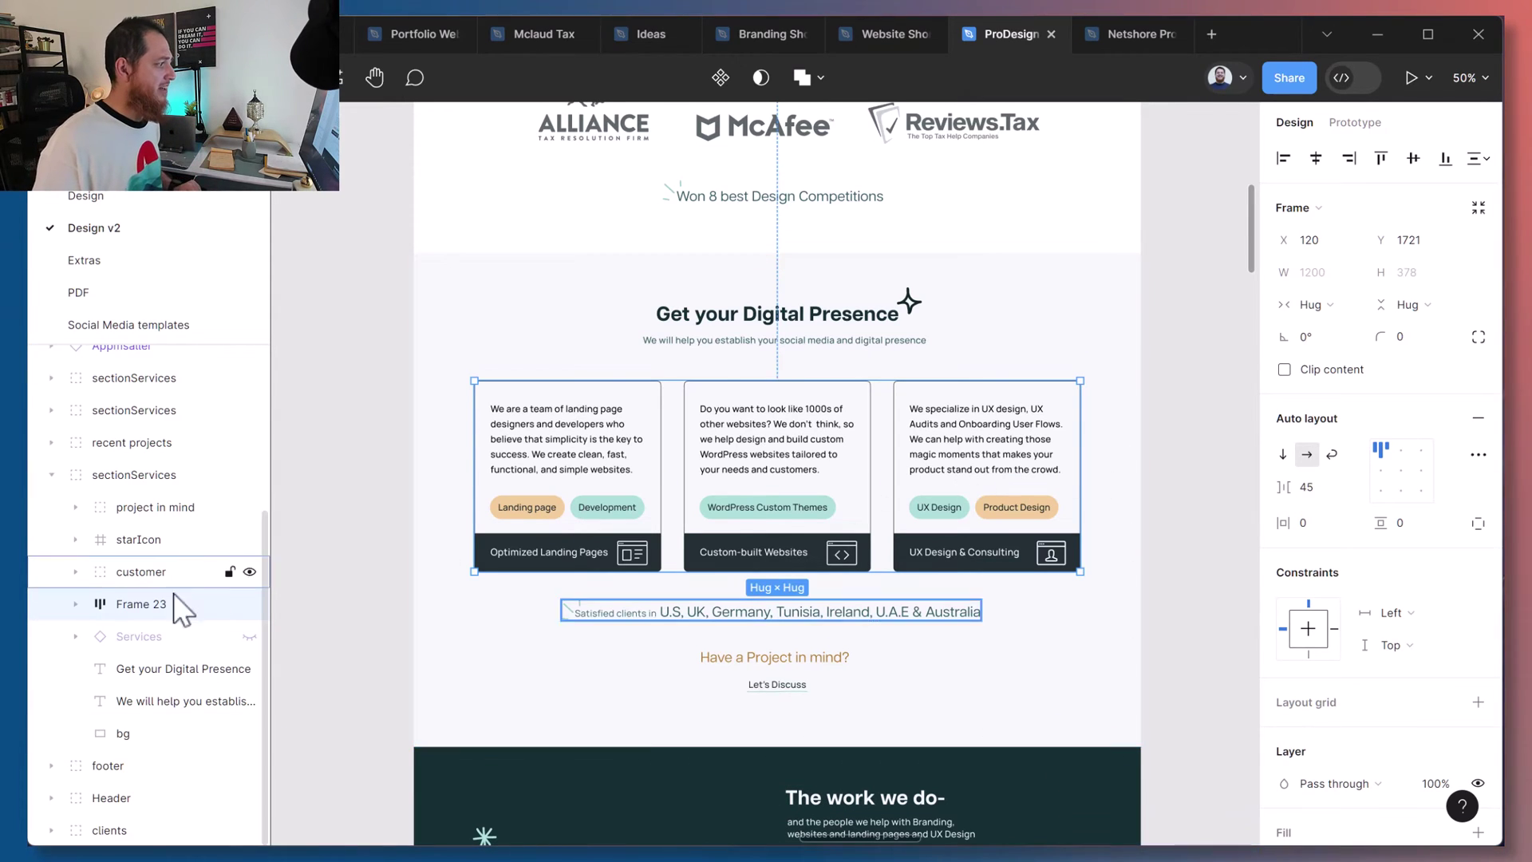
left_click(76, 604)
double_click(151, 607)
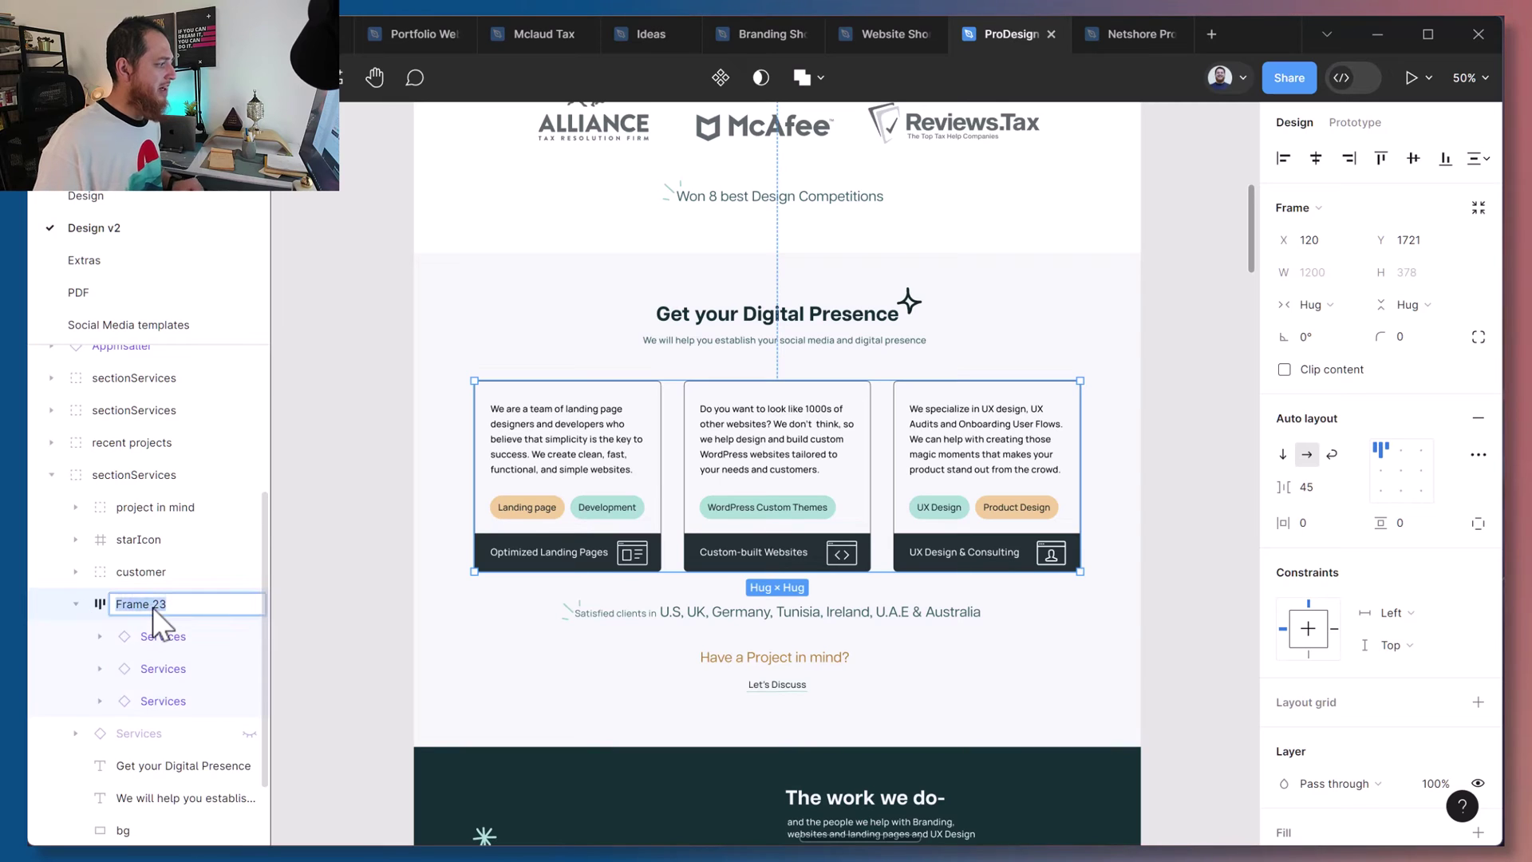
type("Container")
key("Return")
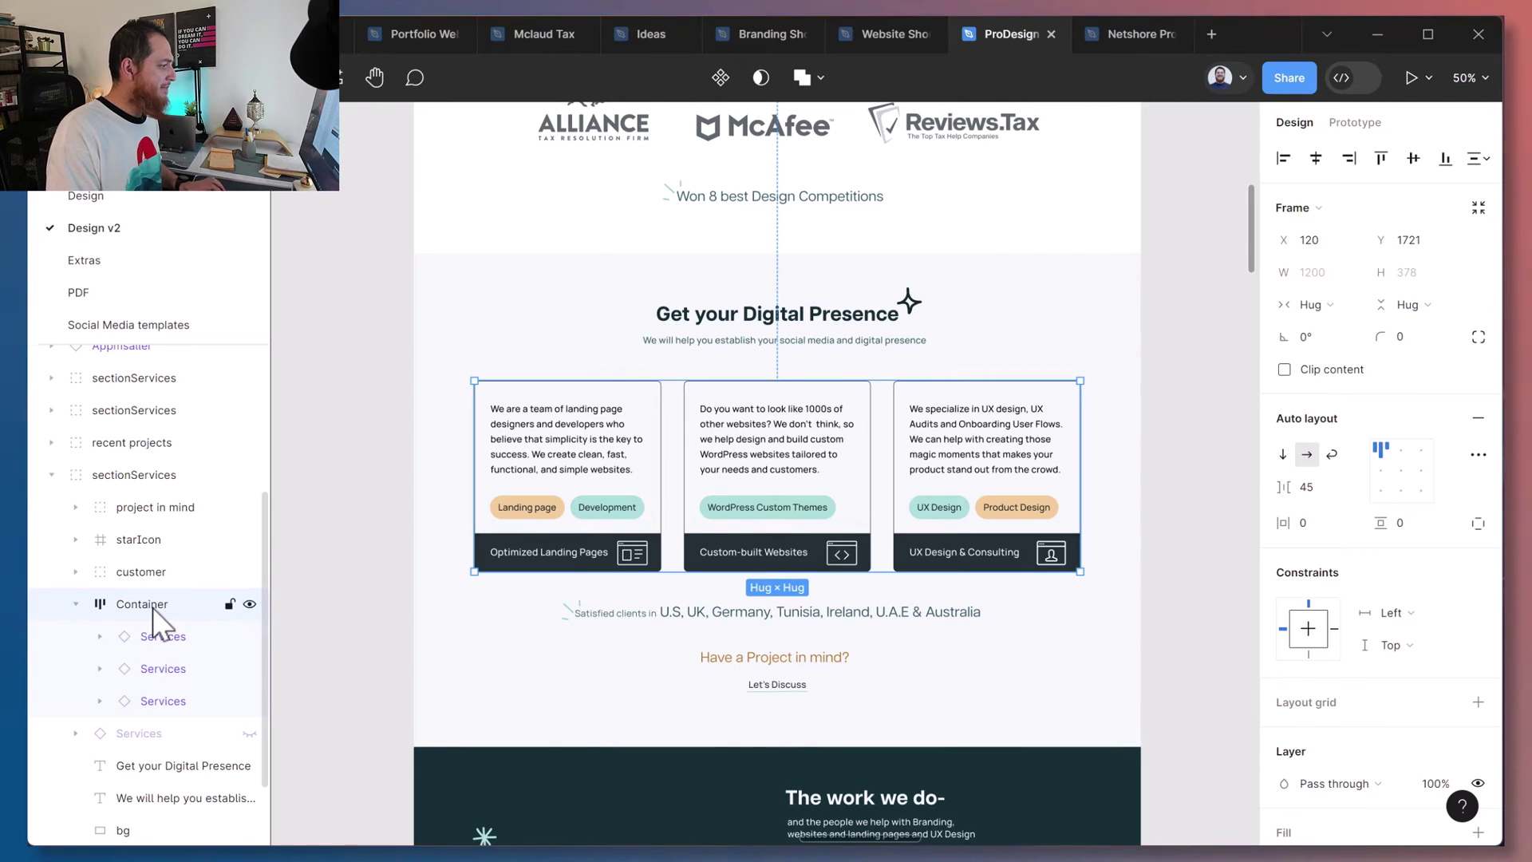
Reorder the cards, moving UX Design & Consulting last and restoring the original order.
left_click(163, 700)
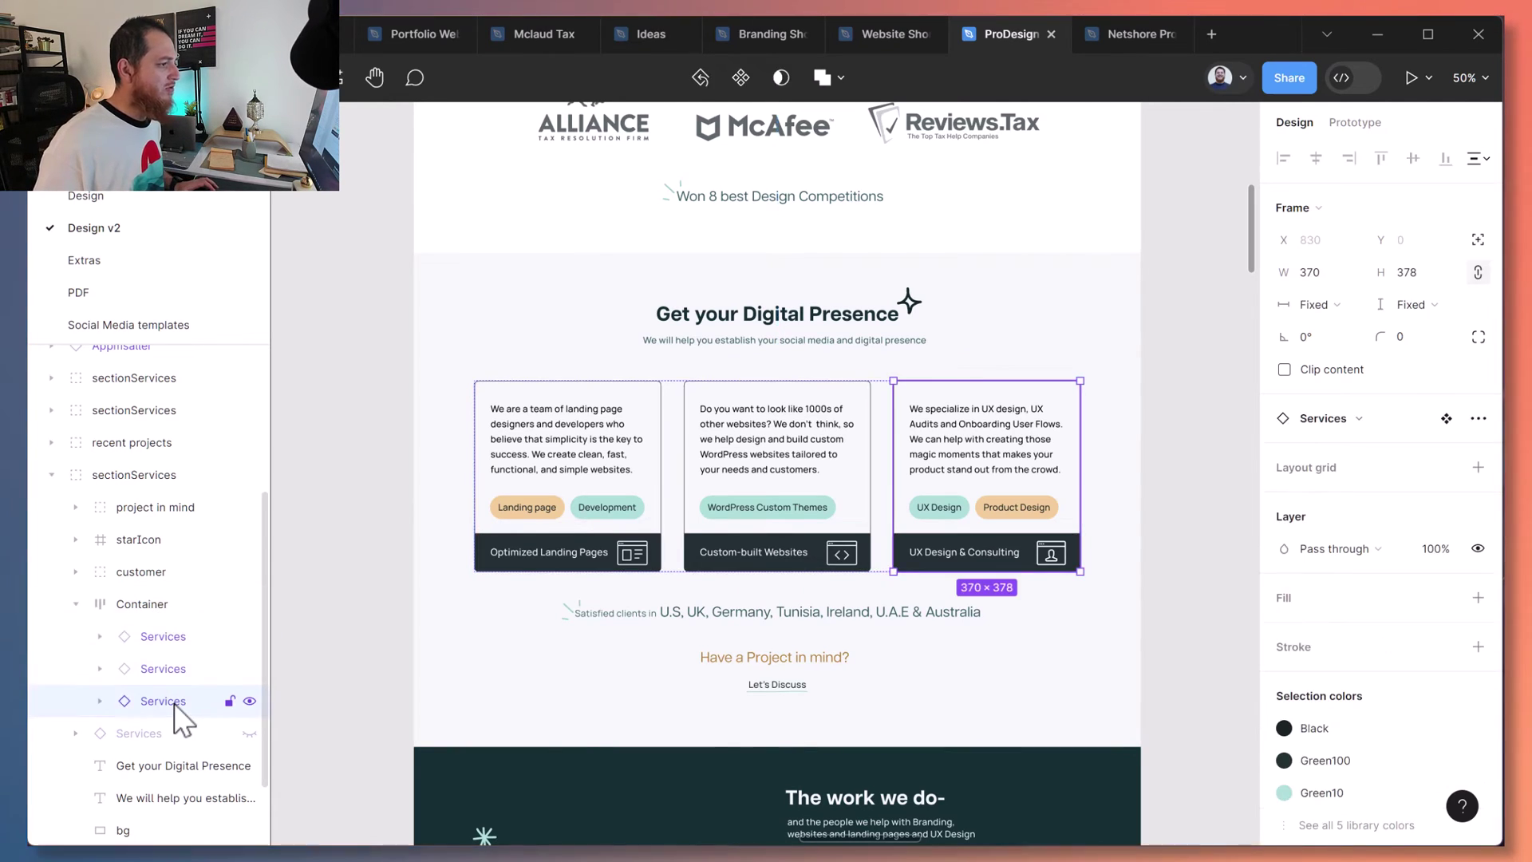
key("Left")
key("Left")
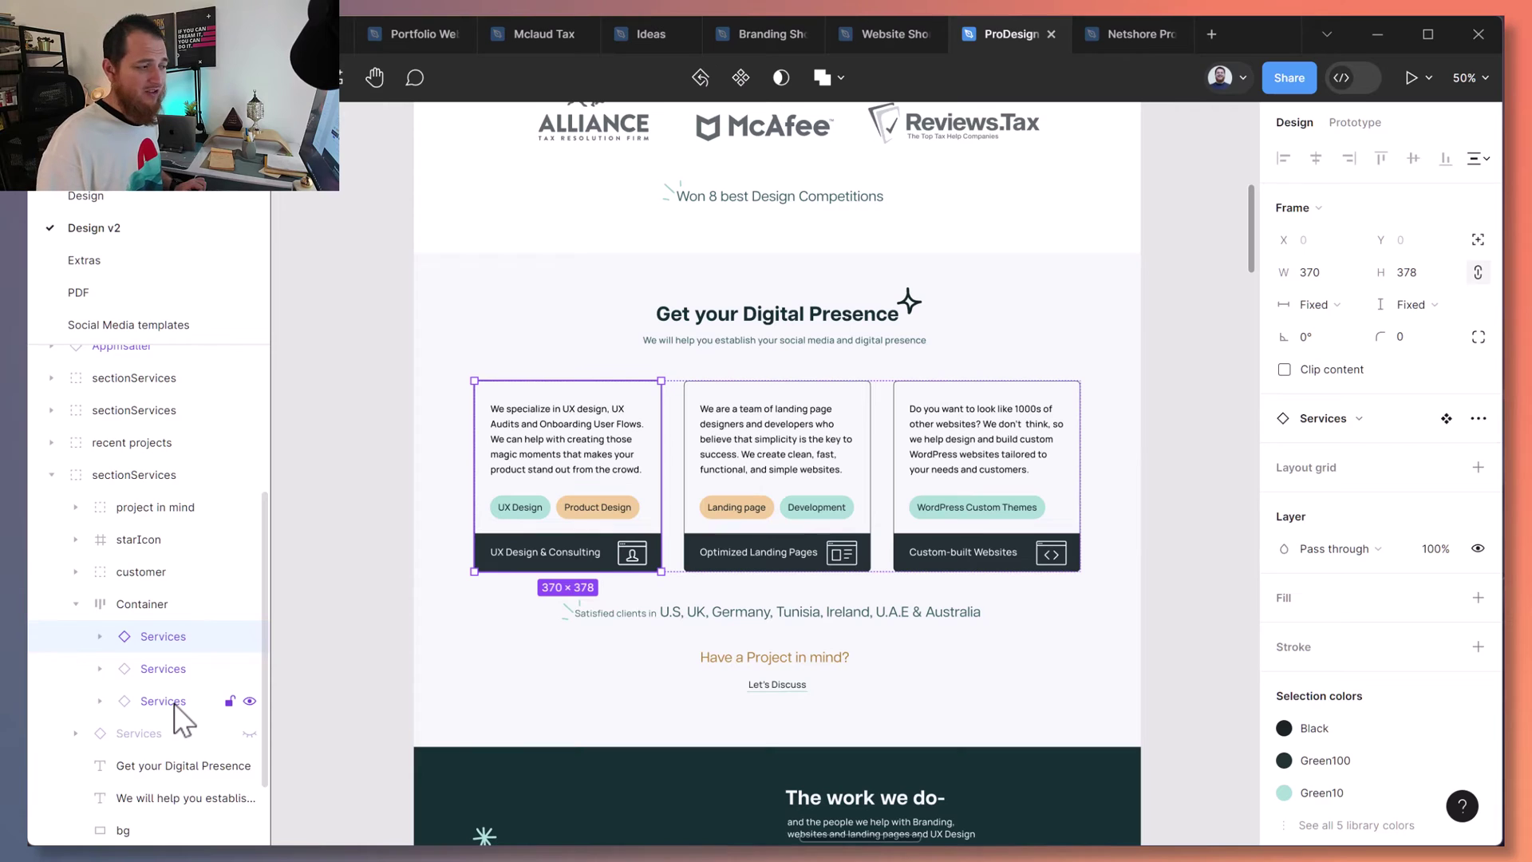
left_click(149, 675)
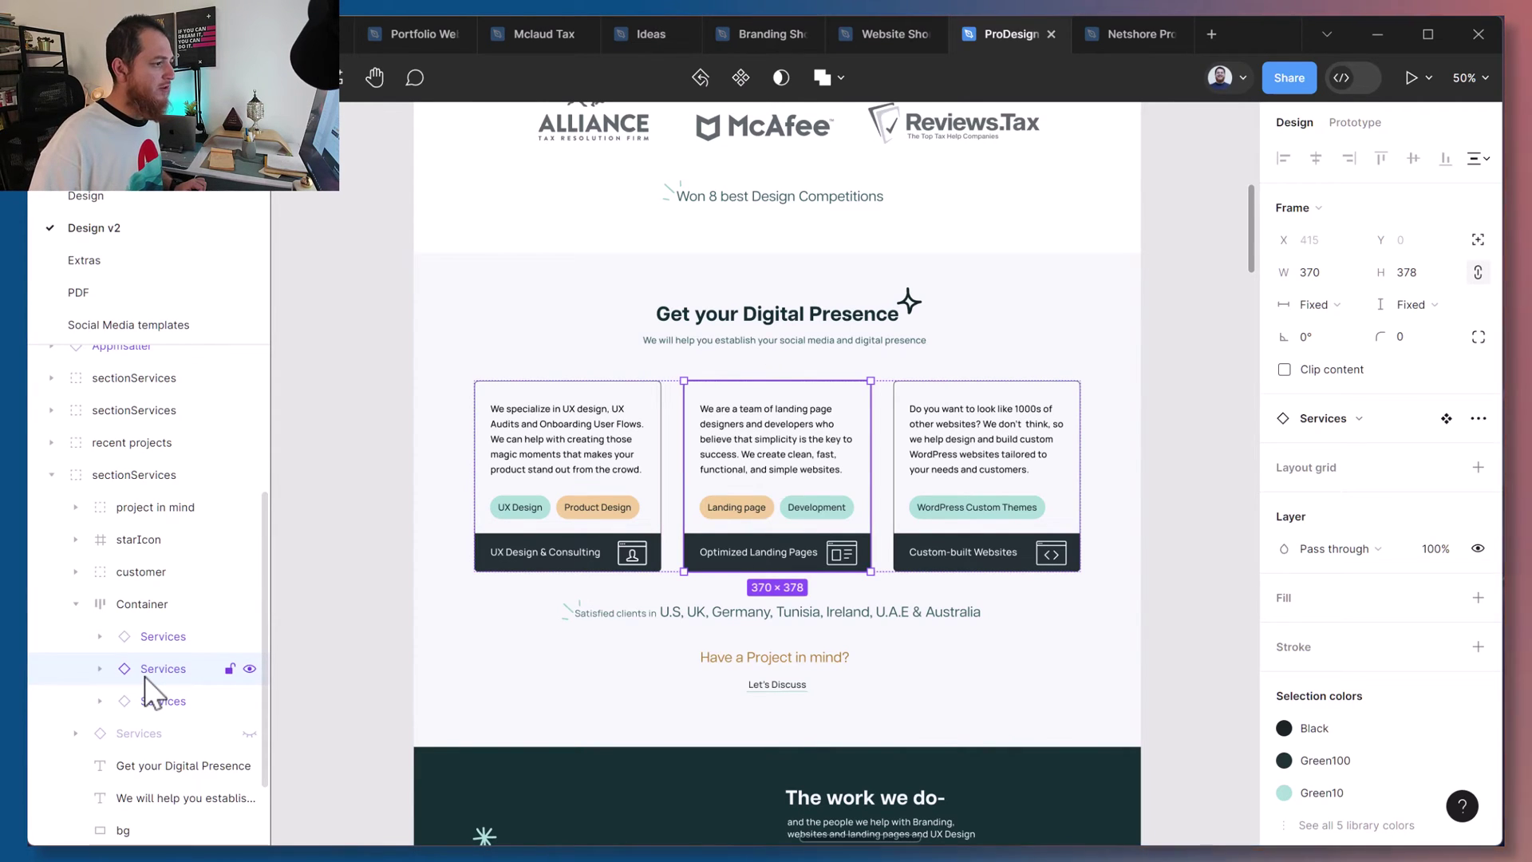
key("Right")
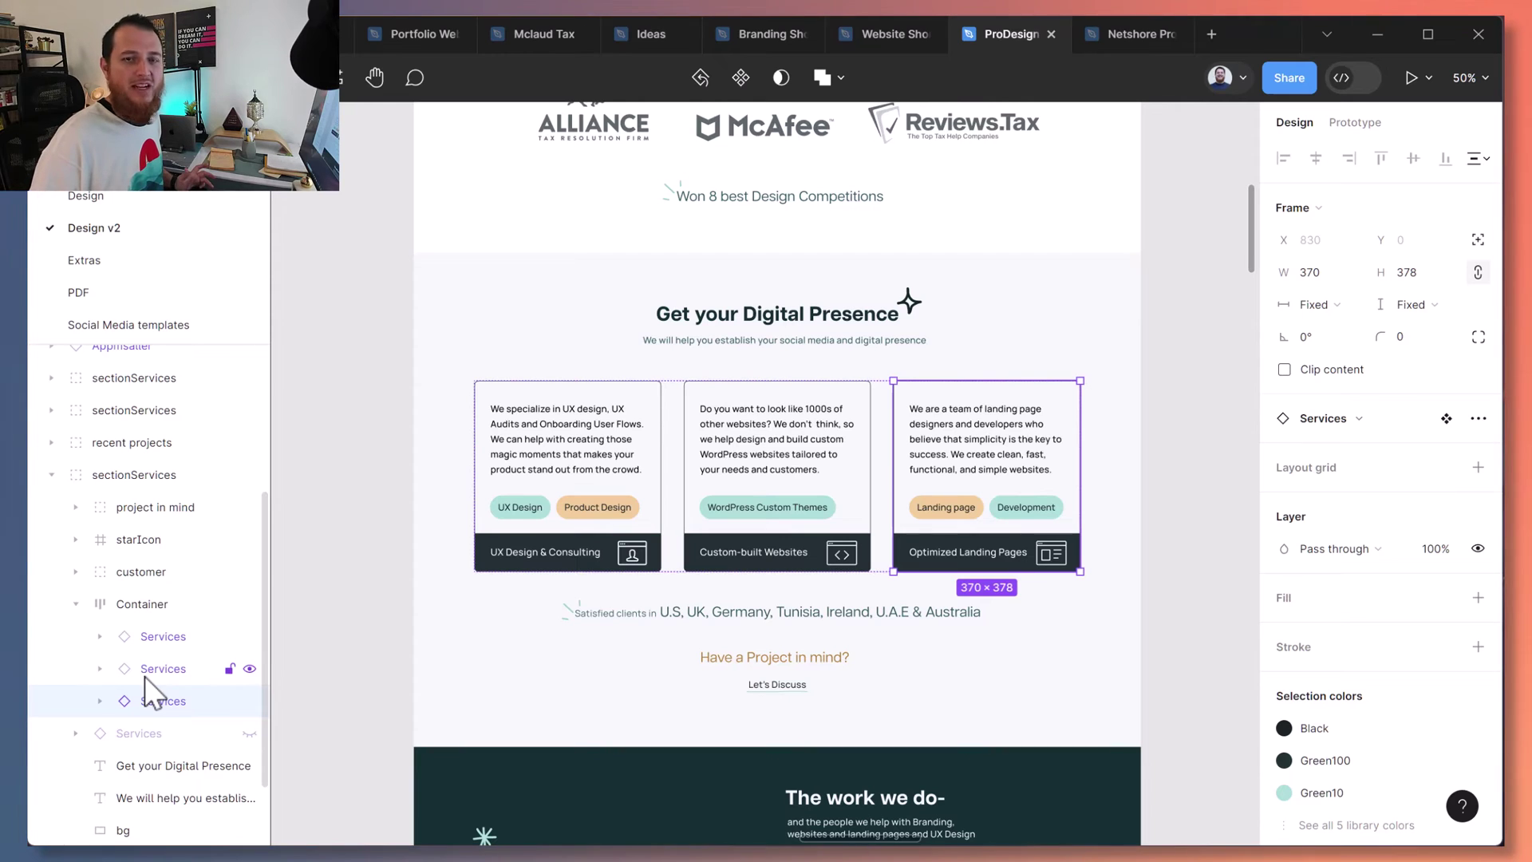
key("Left")
key("Left")
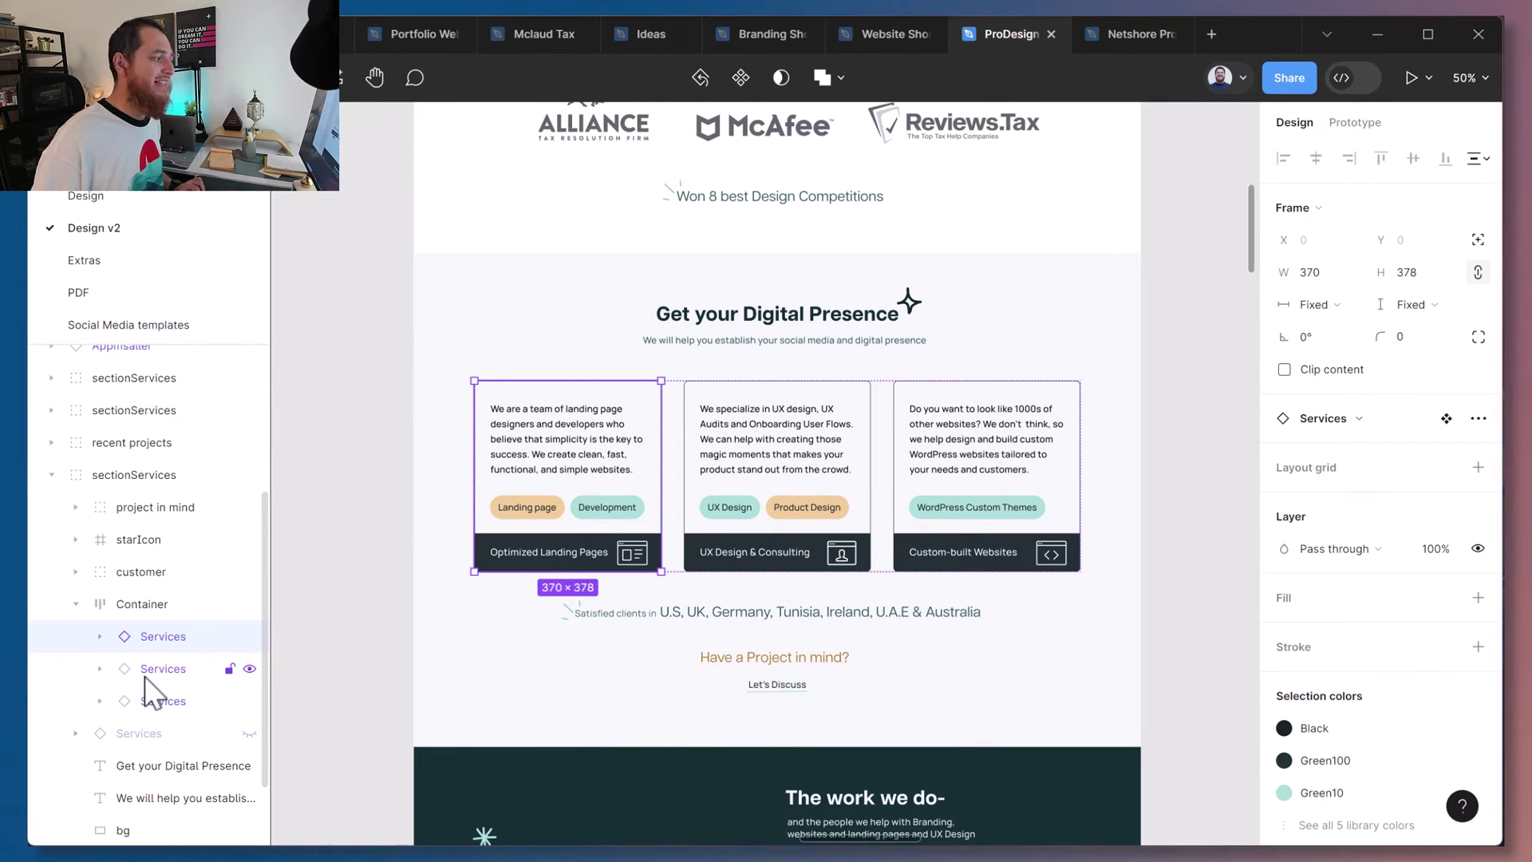
left_click(145, 676)
key("Right")
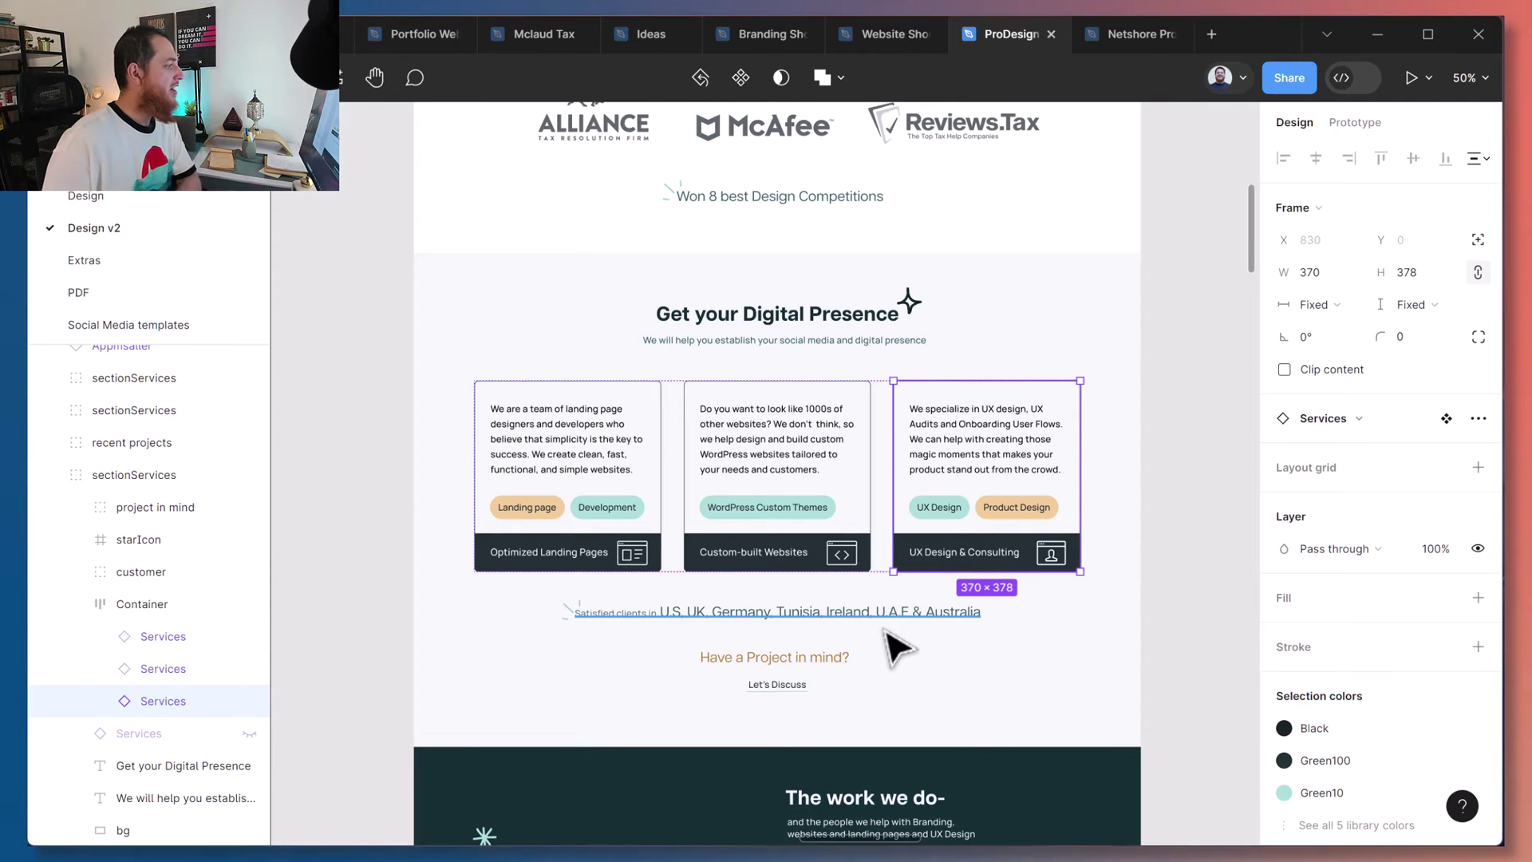
left_click(163, 604)
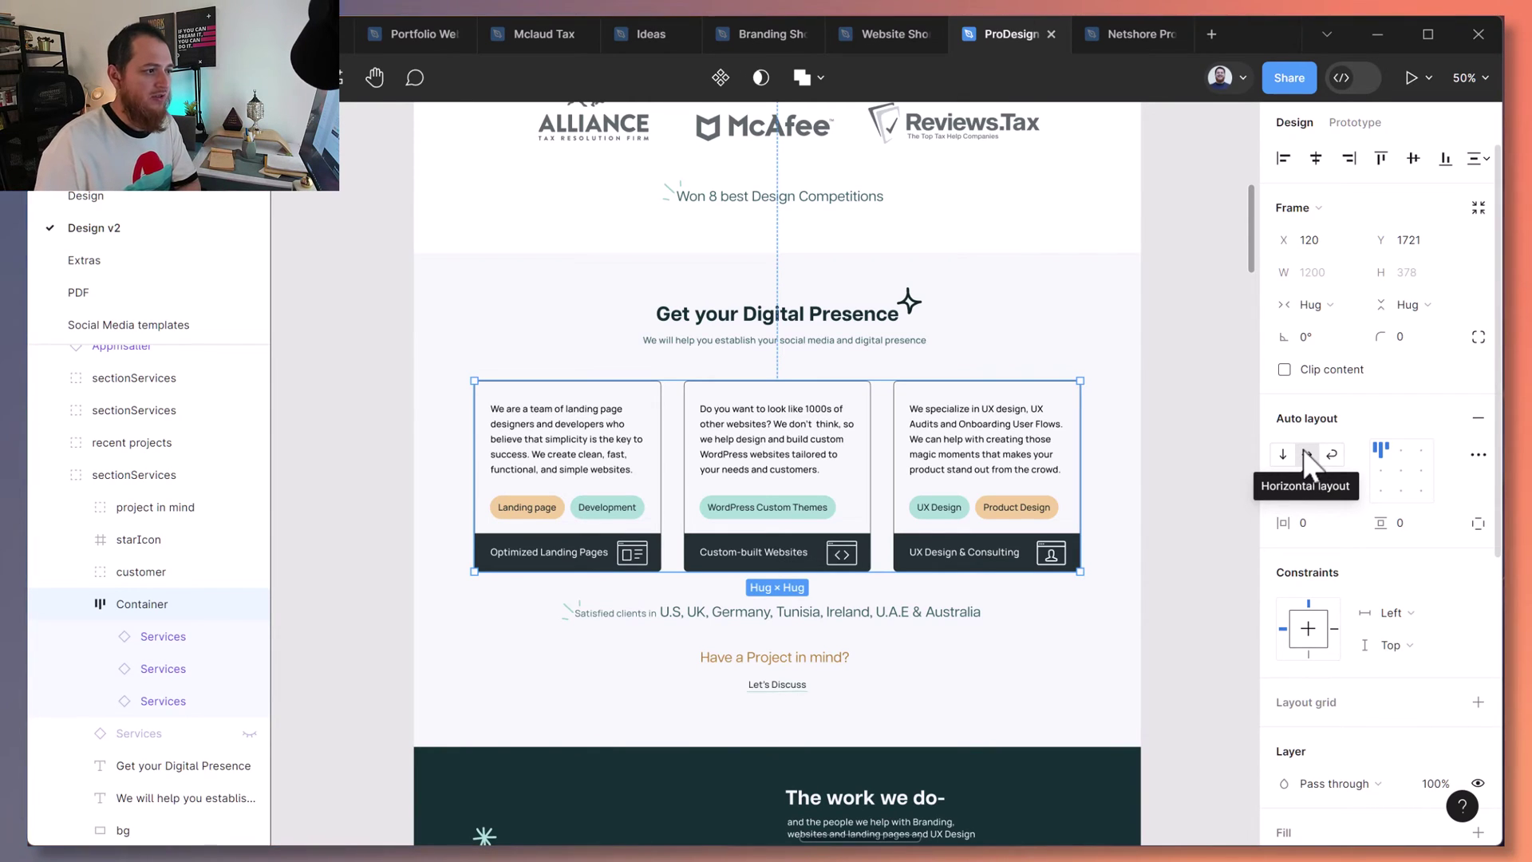
Try vertical and horizontal directions, then set the Container's auto layout to Wrap.
left_click(1284, 455)
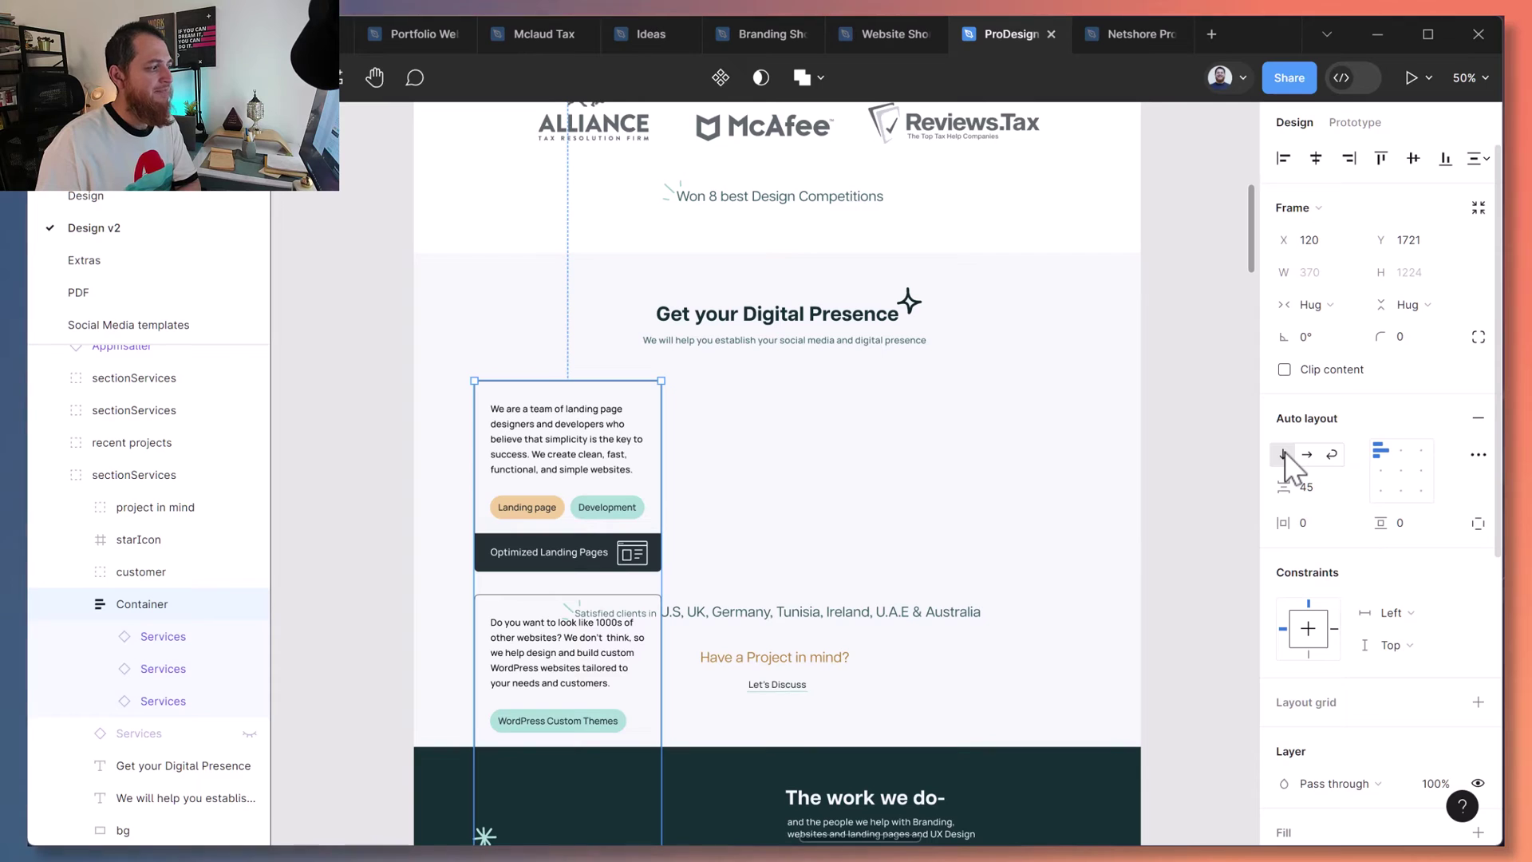
left_click(1307, 454)
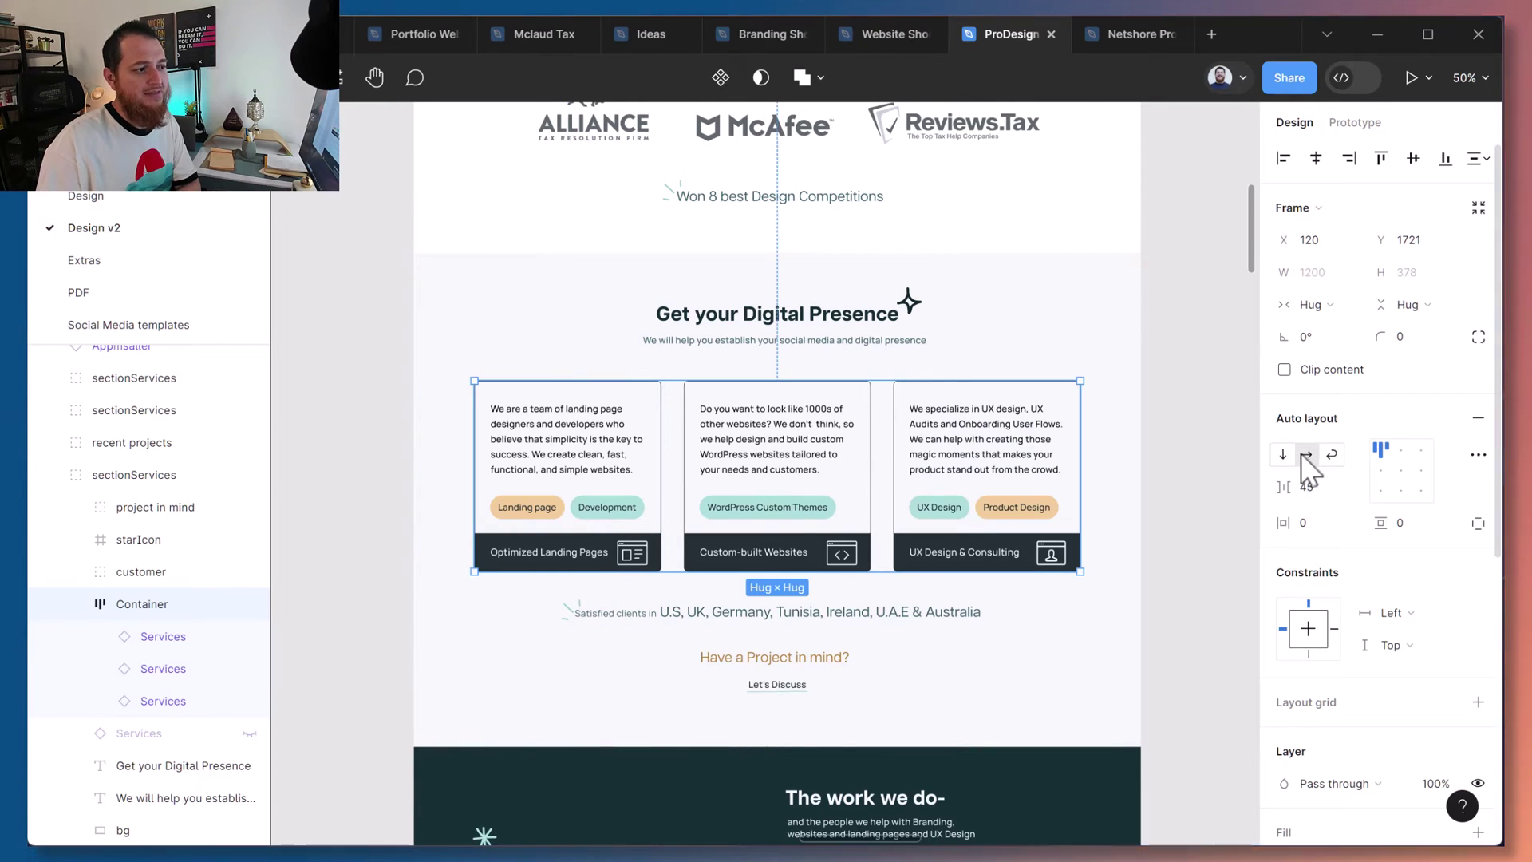
left_click(1283, 454)
left_click(1307, 454)
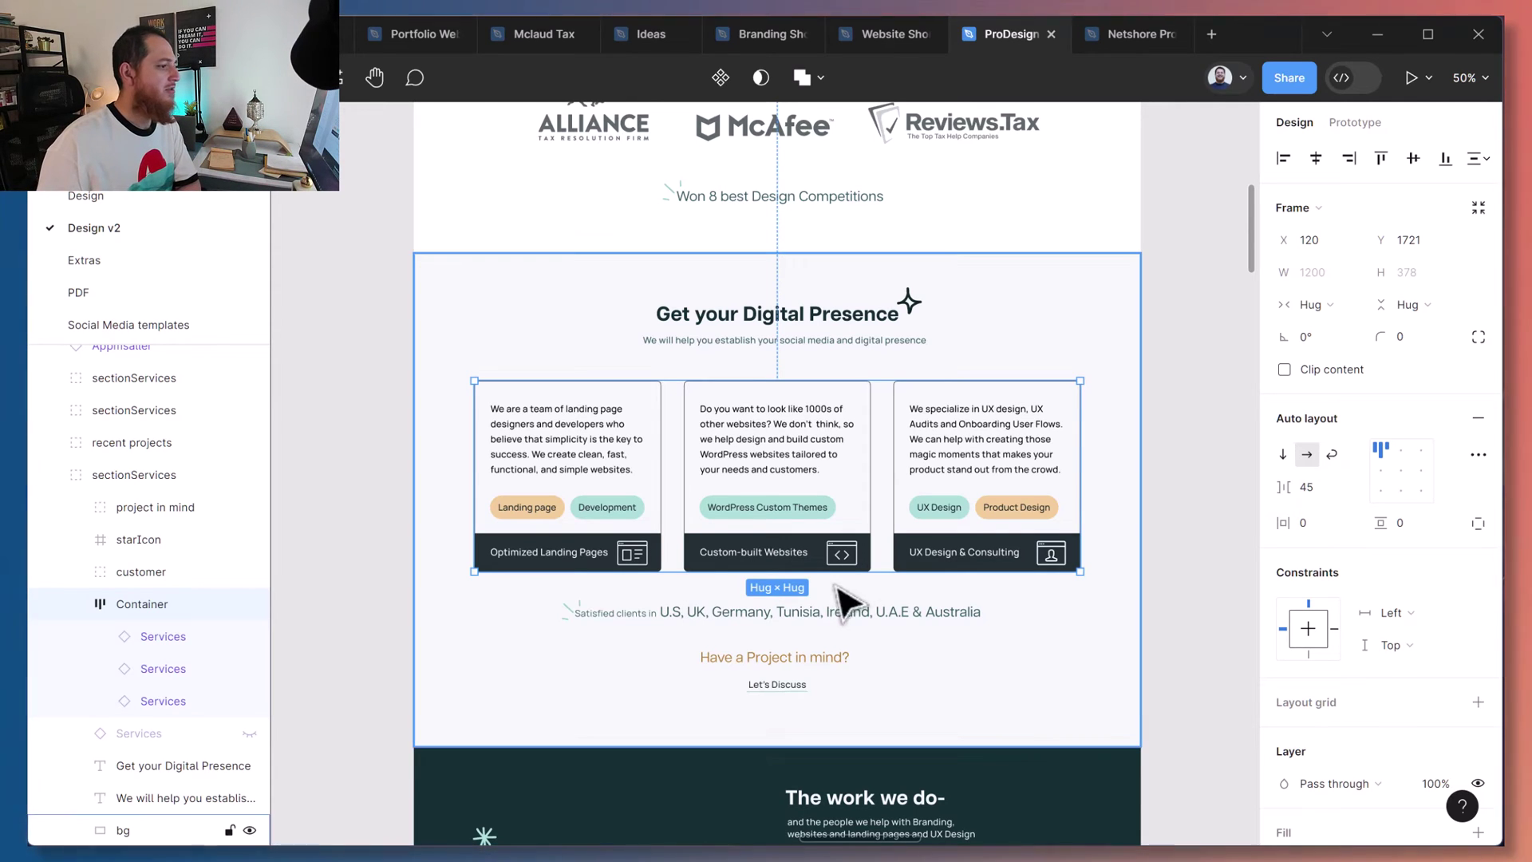
left_click(1332, 455)
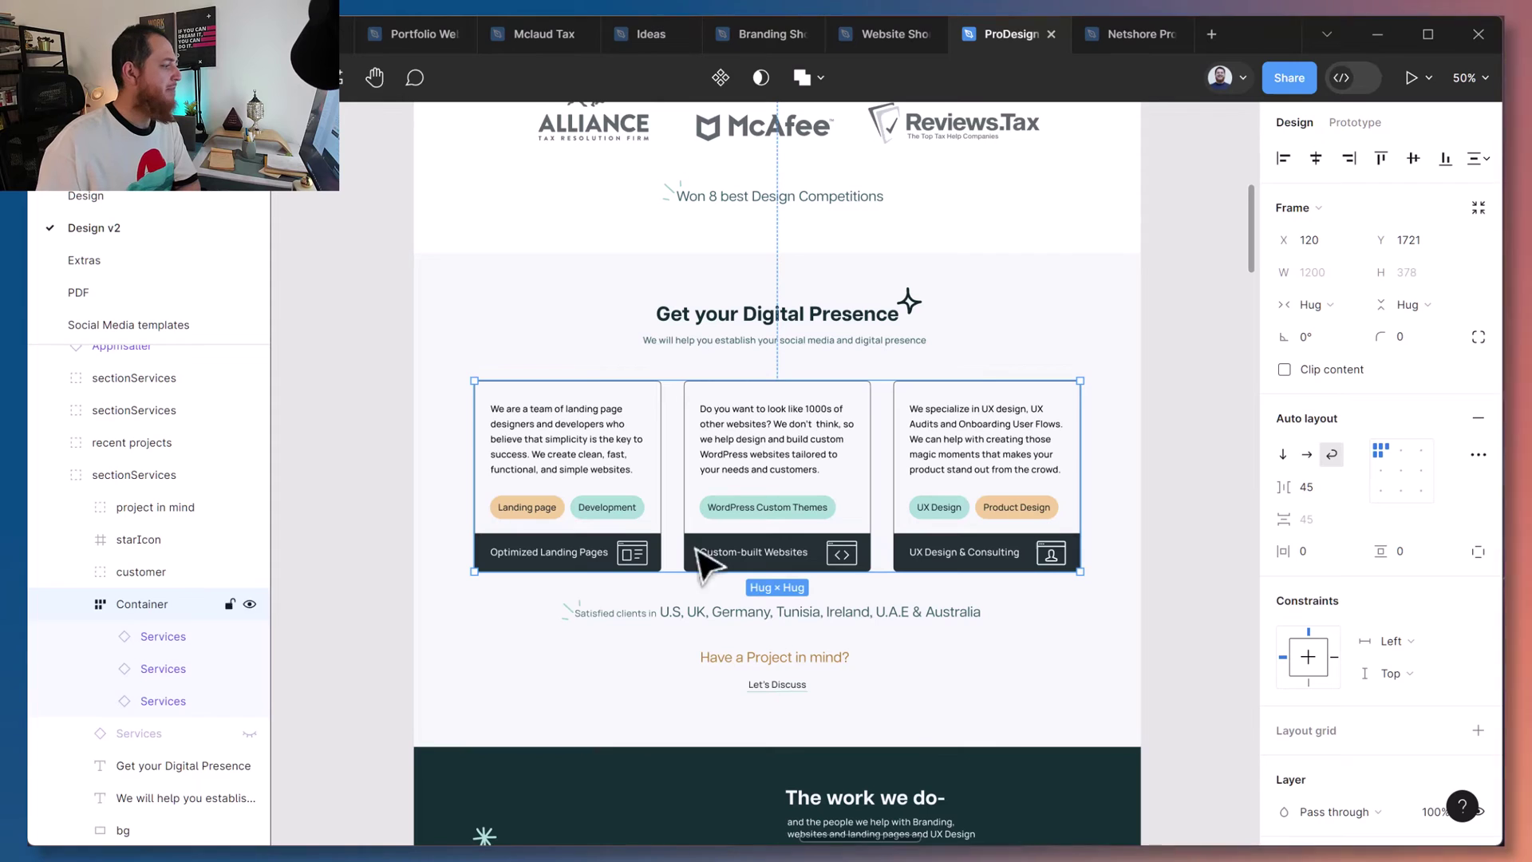
left_click(163, 701)
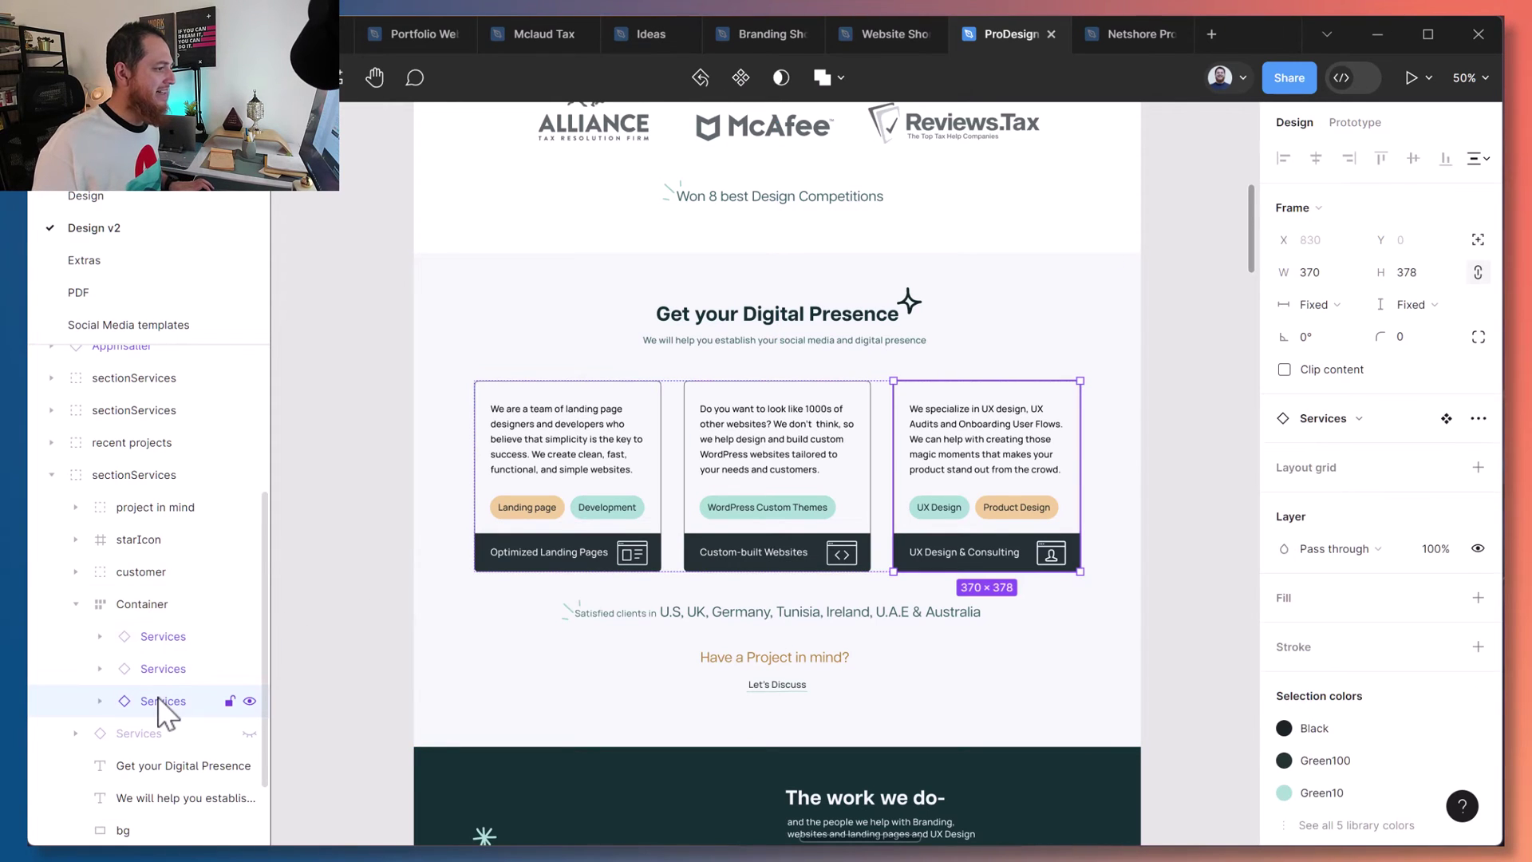
Duplicate a Services card and resize the Container to test wrapping onto a second row.
key("ctrl+d")
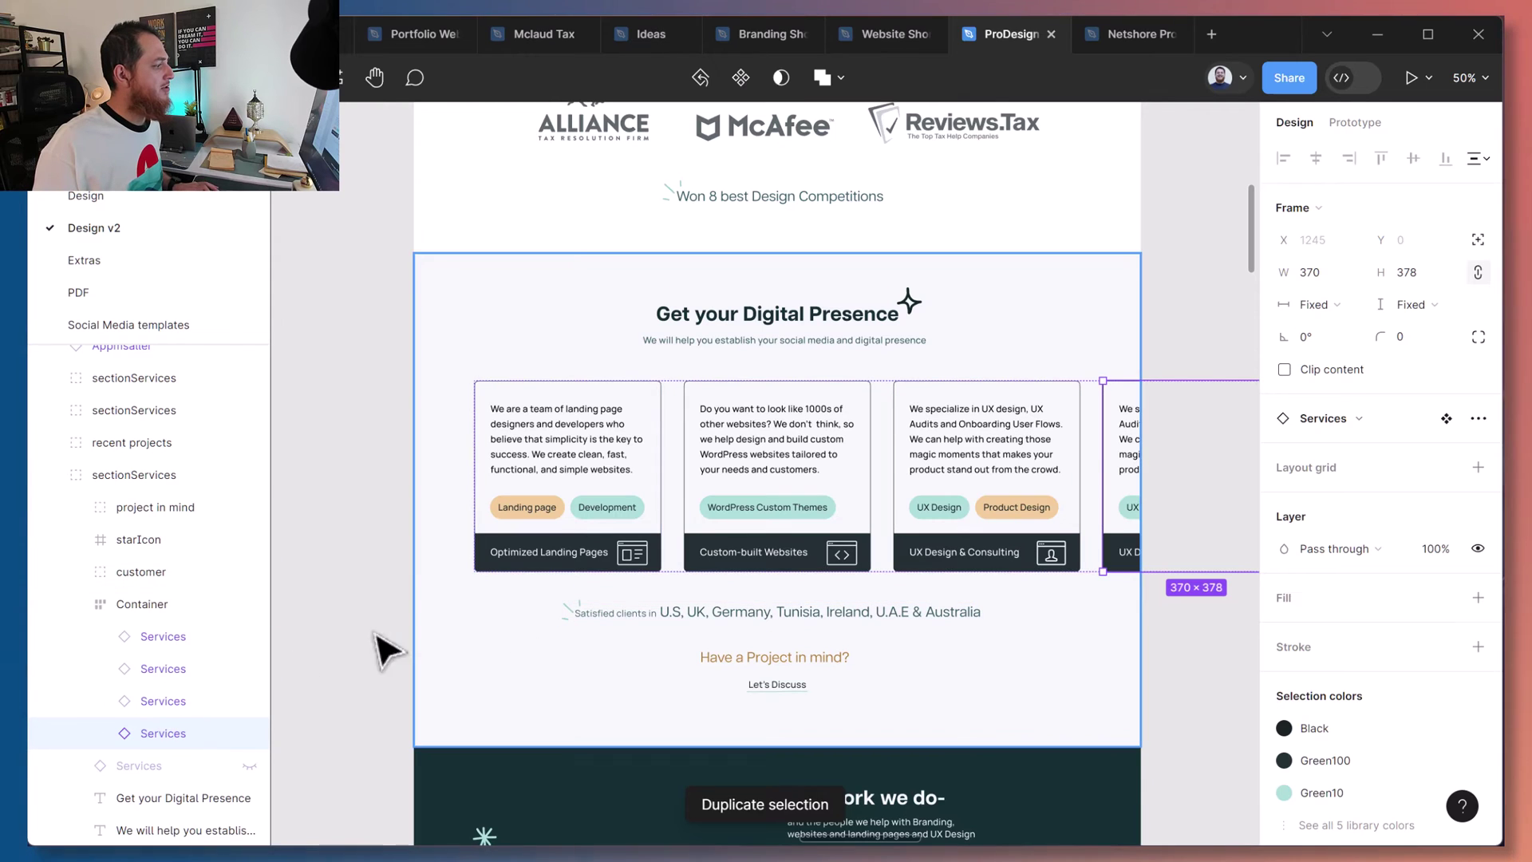
left_click(151, 607)
left_click_drag(1026, 637, 836, 649)
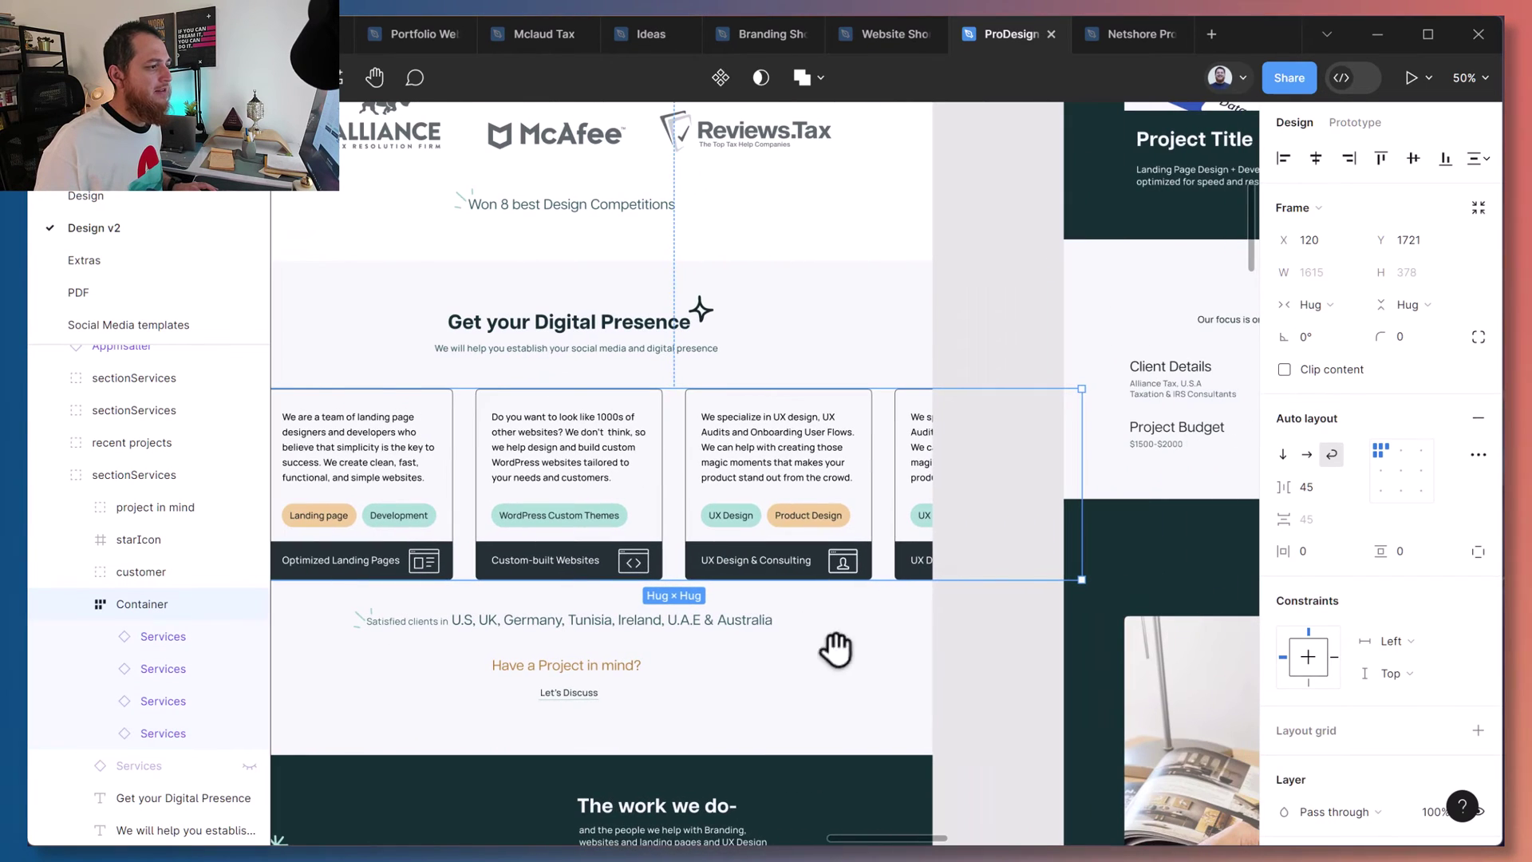
left_click_drag(1083, 579, 897, 611)
left_click_drag(640, 609, 647, 751)
left_click(171, 636)
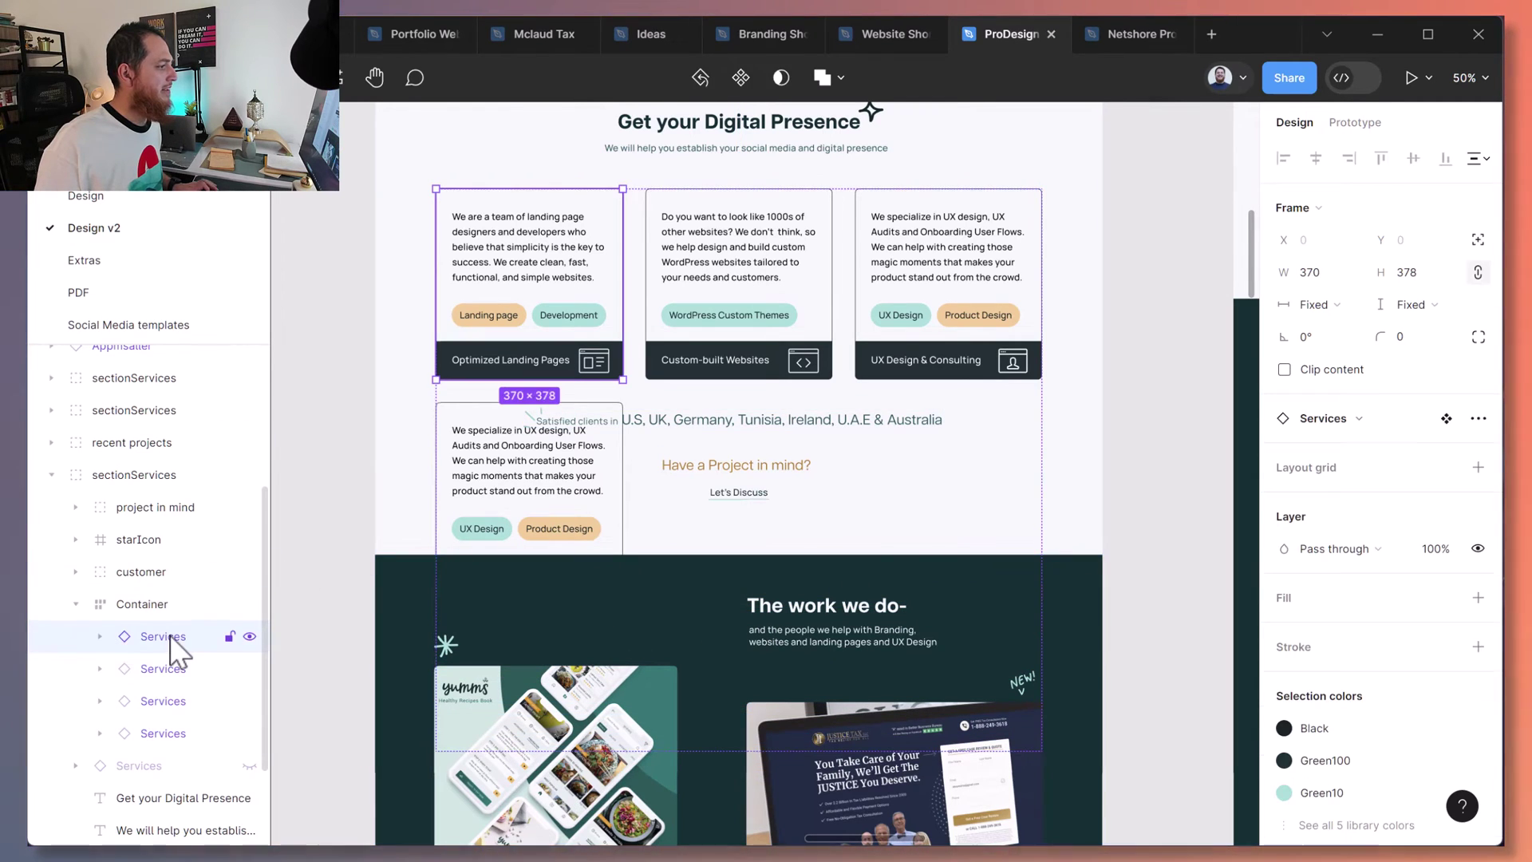
left_click(164, 723)
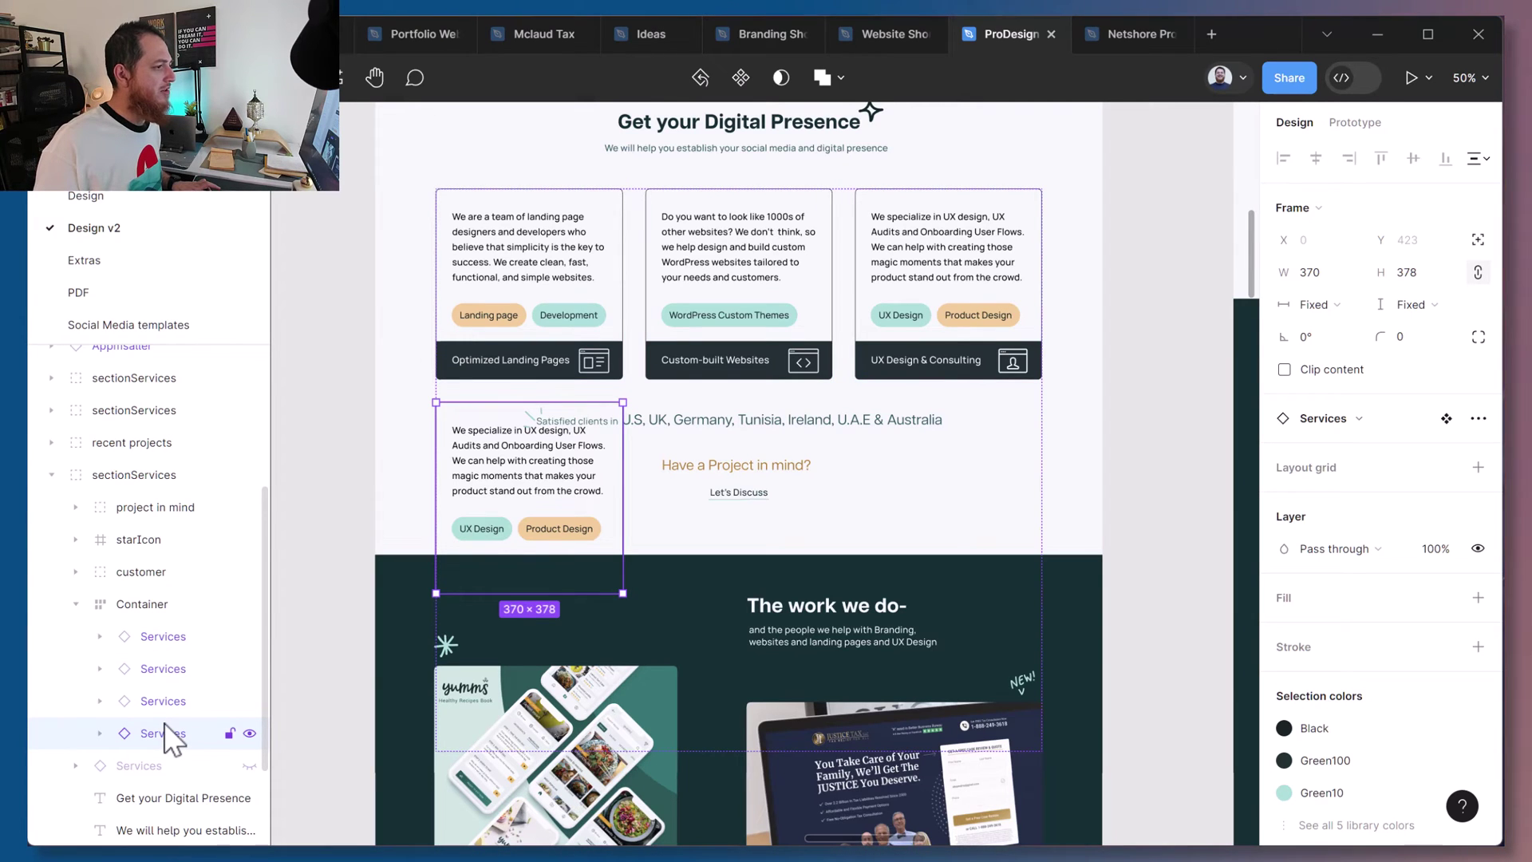
key("ctrl+d")
key("ctrl+d")
key("ctrl+d")
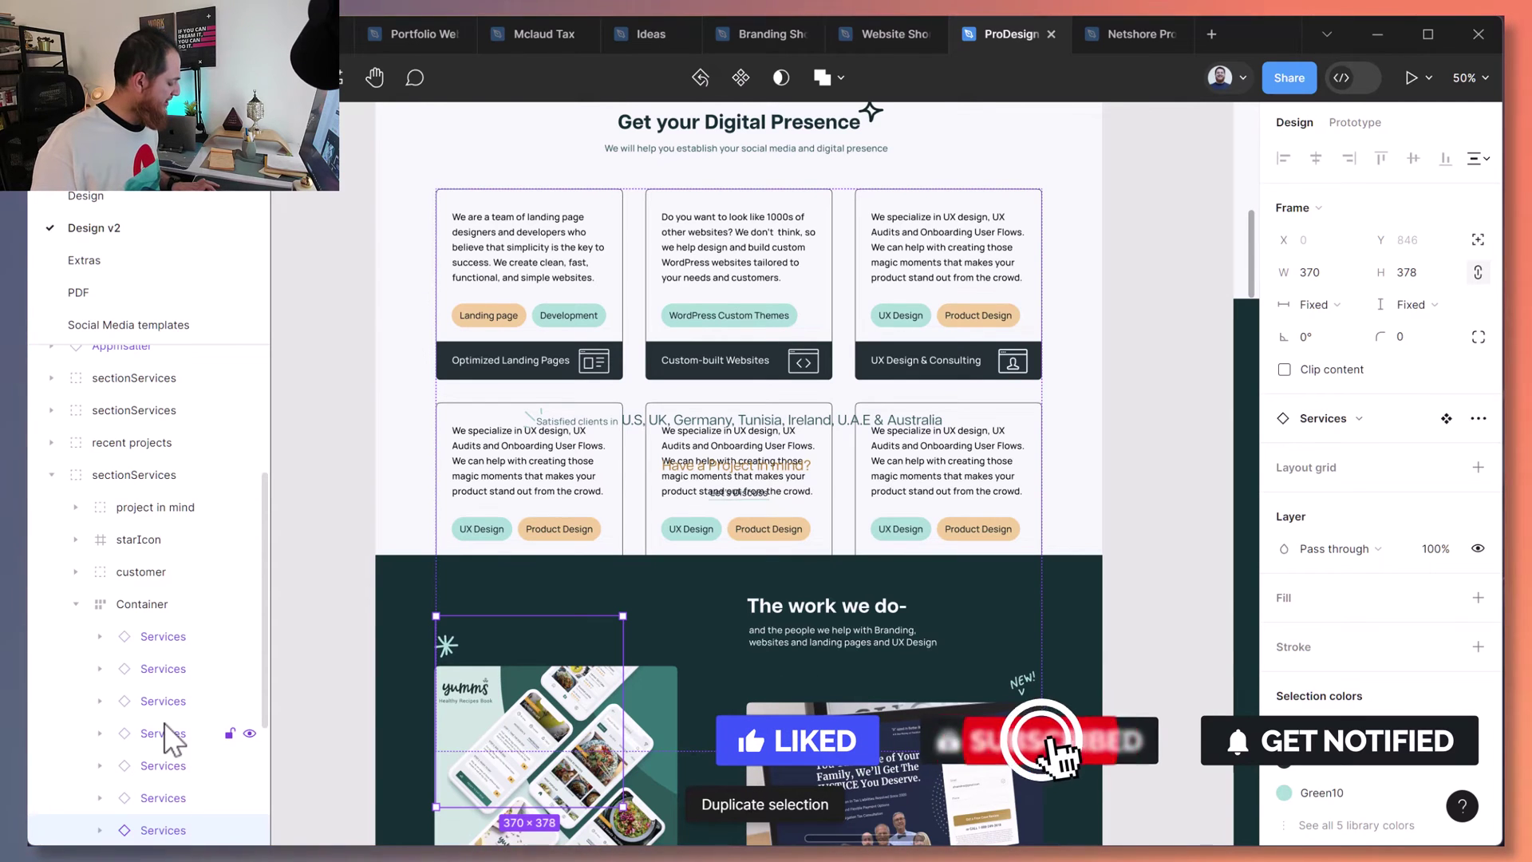
key("ctrl+z")
key("ctrl+z")
key("ctrl+z")
key("ctrl+z")
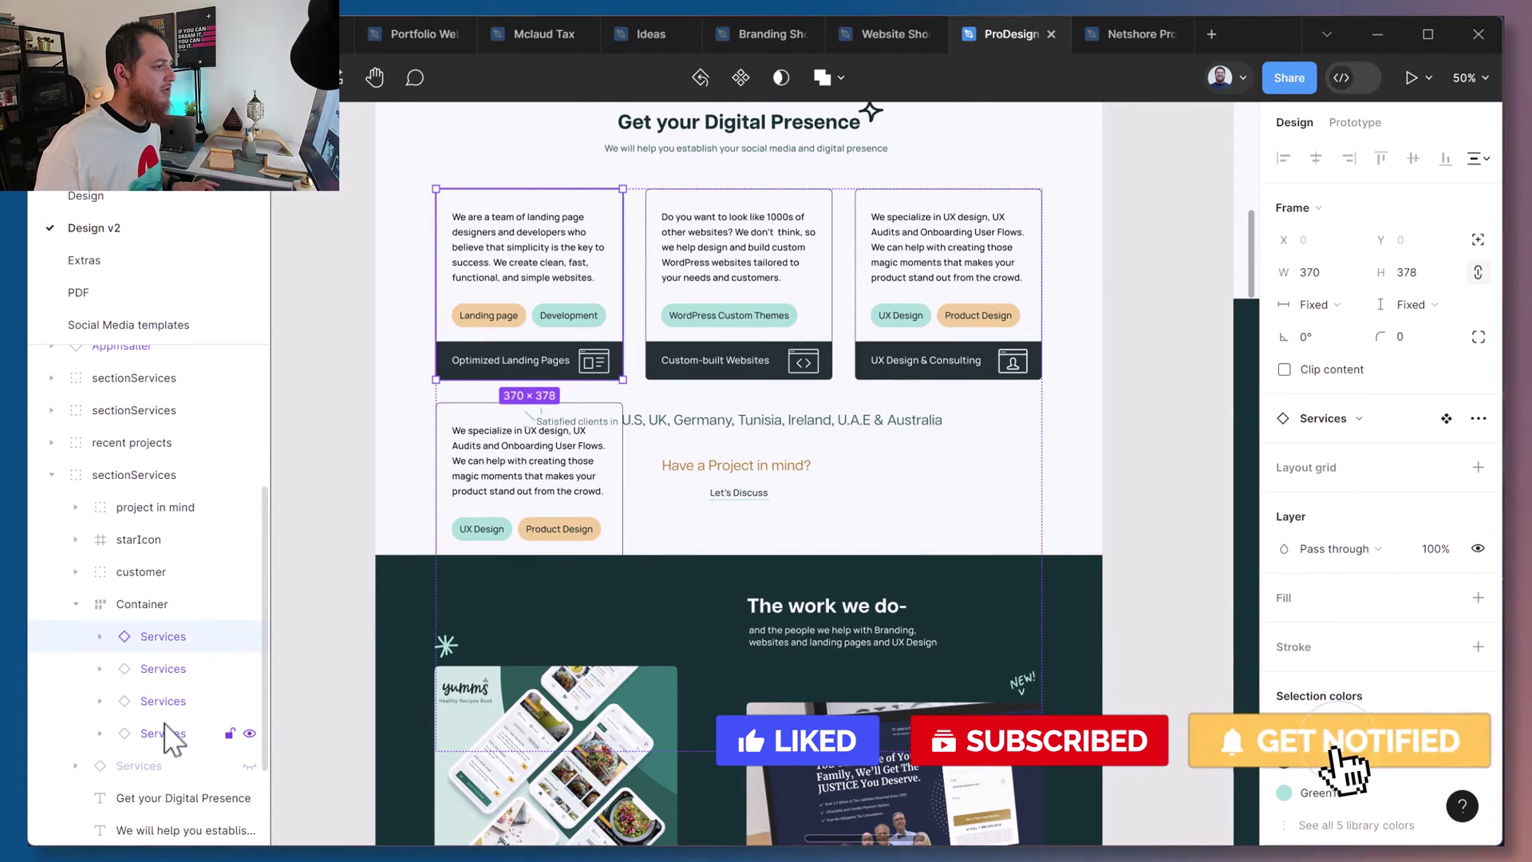
Put the cards back in one row, delete the extra fourth card, and reselect Container.
key("shift+Return")
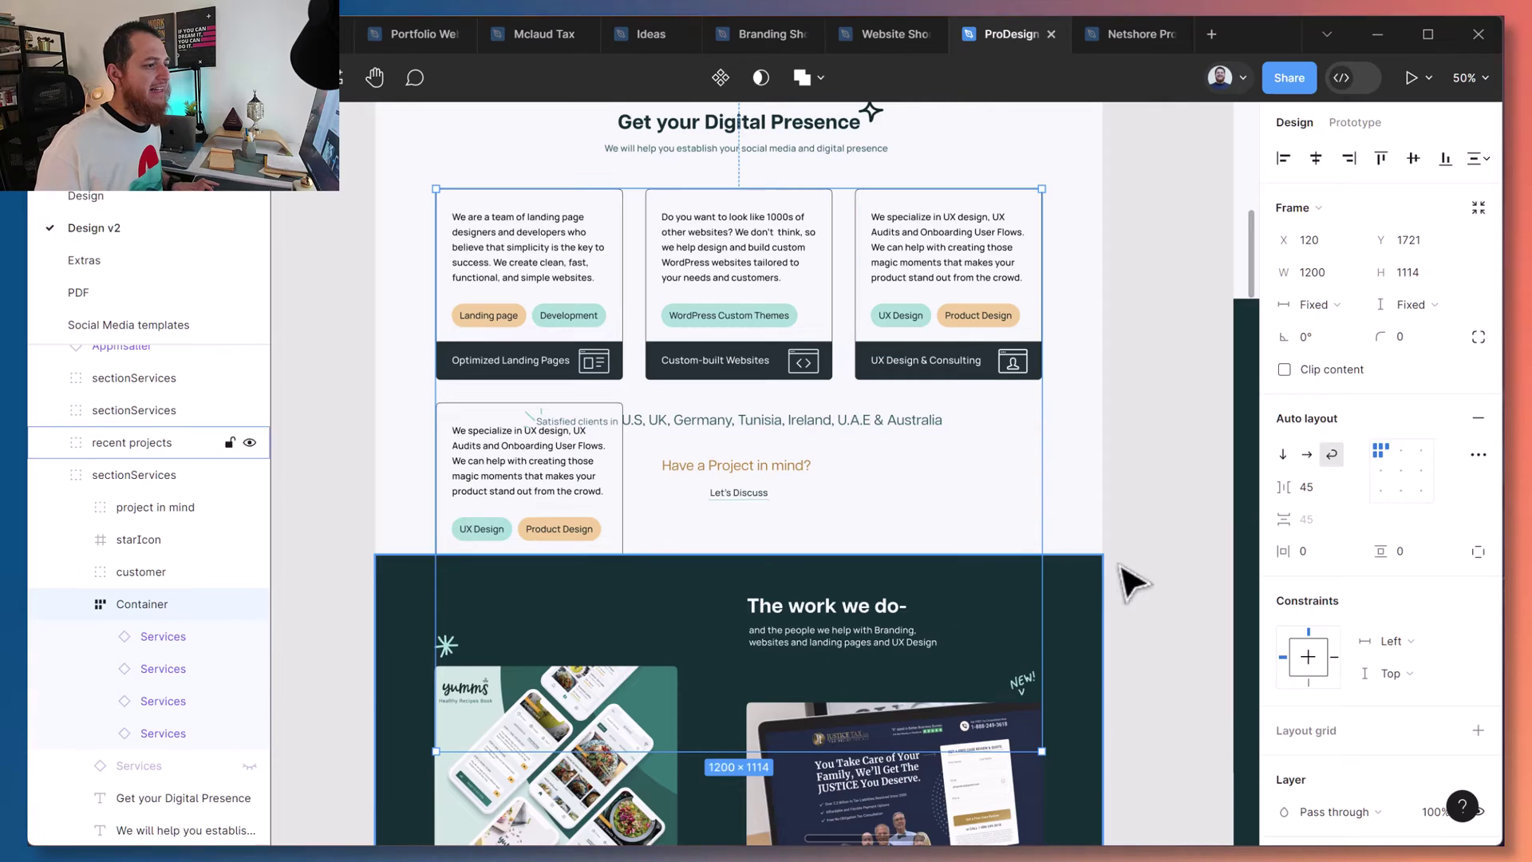
left_click(1306, 454)
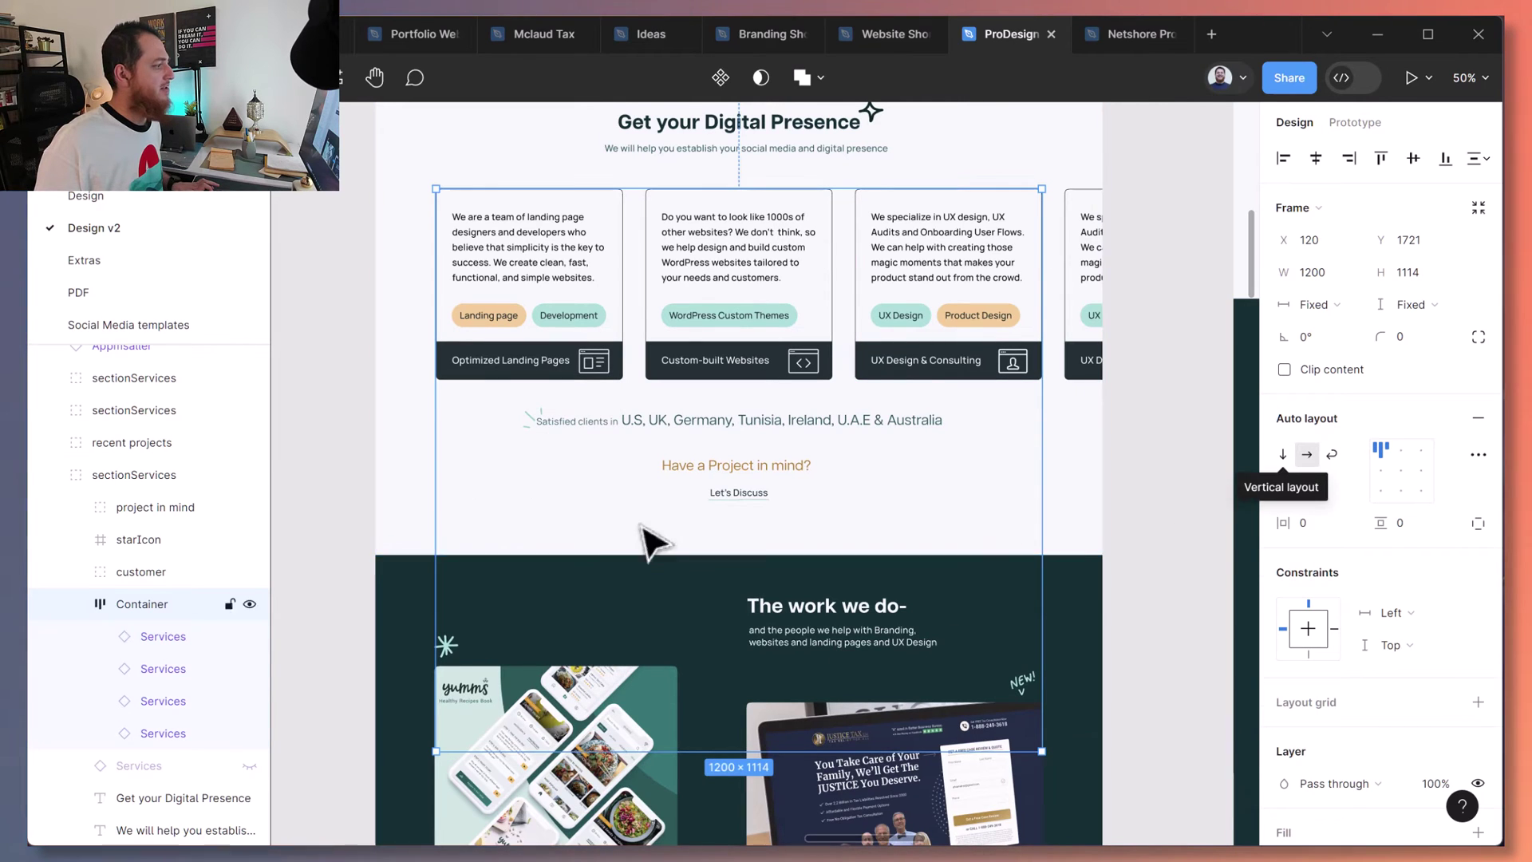
left_click(163, 732)
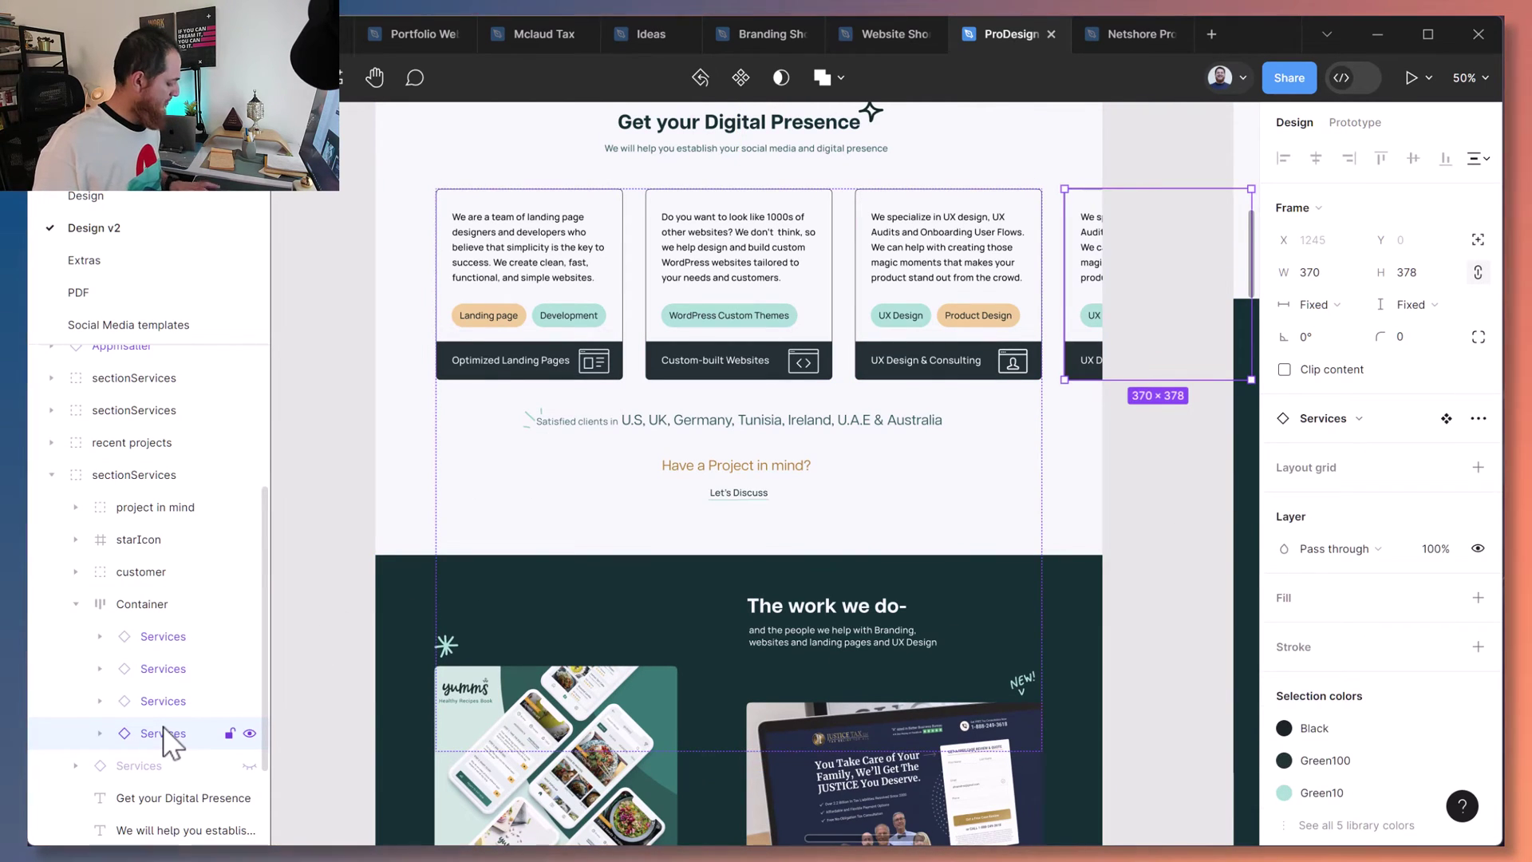
key("Delete")
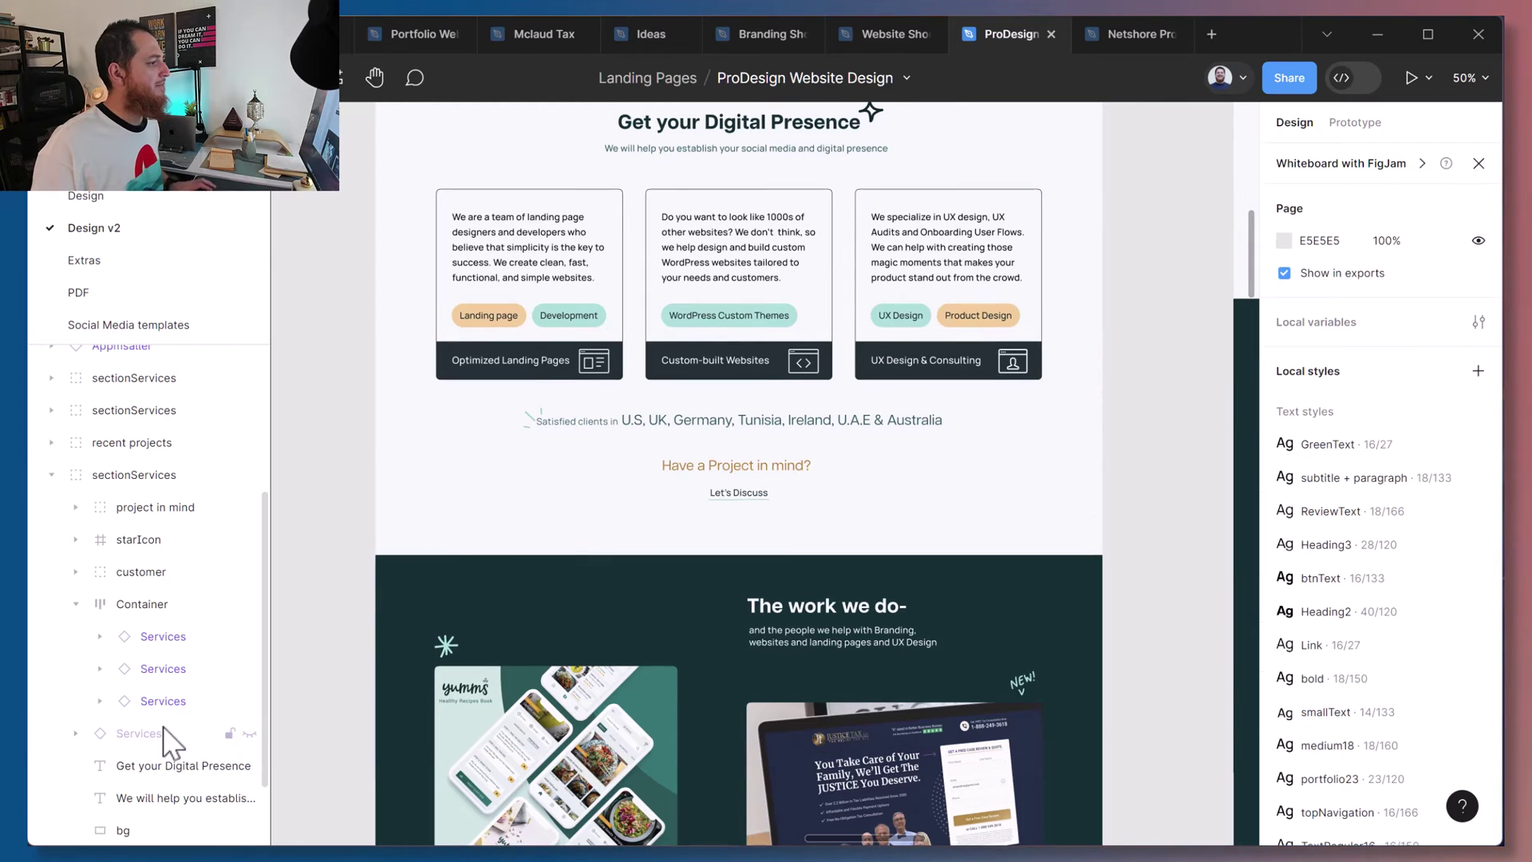
left_click(730, 303)
left_click(733, 306)
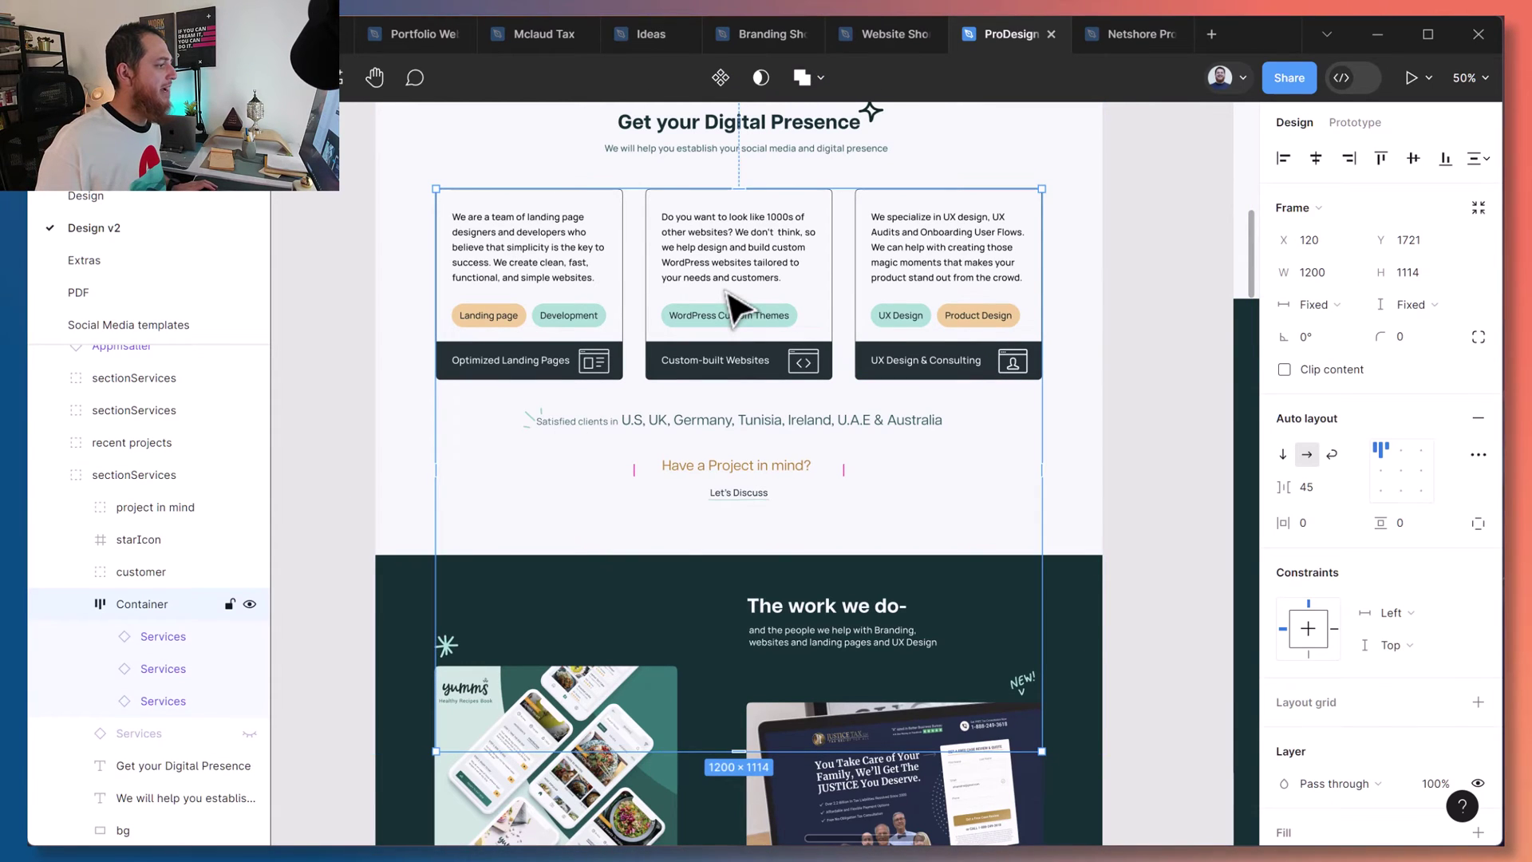
Resize the Container to fit its three cards, then switch to the Mclaud Tax file.
left_click(1479, 207)
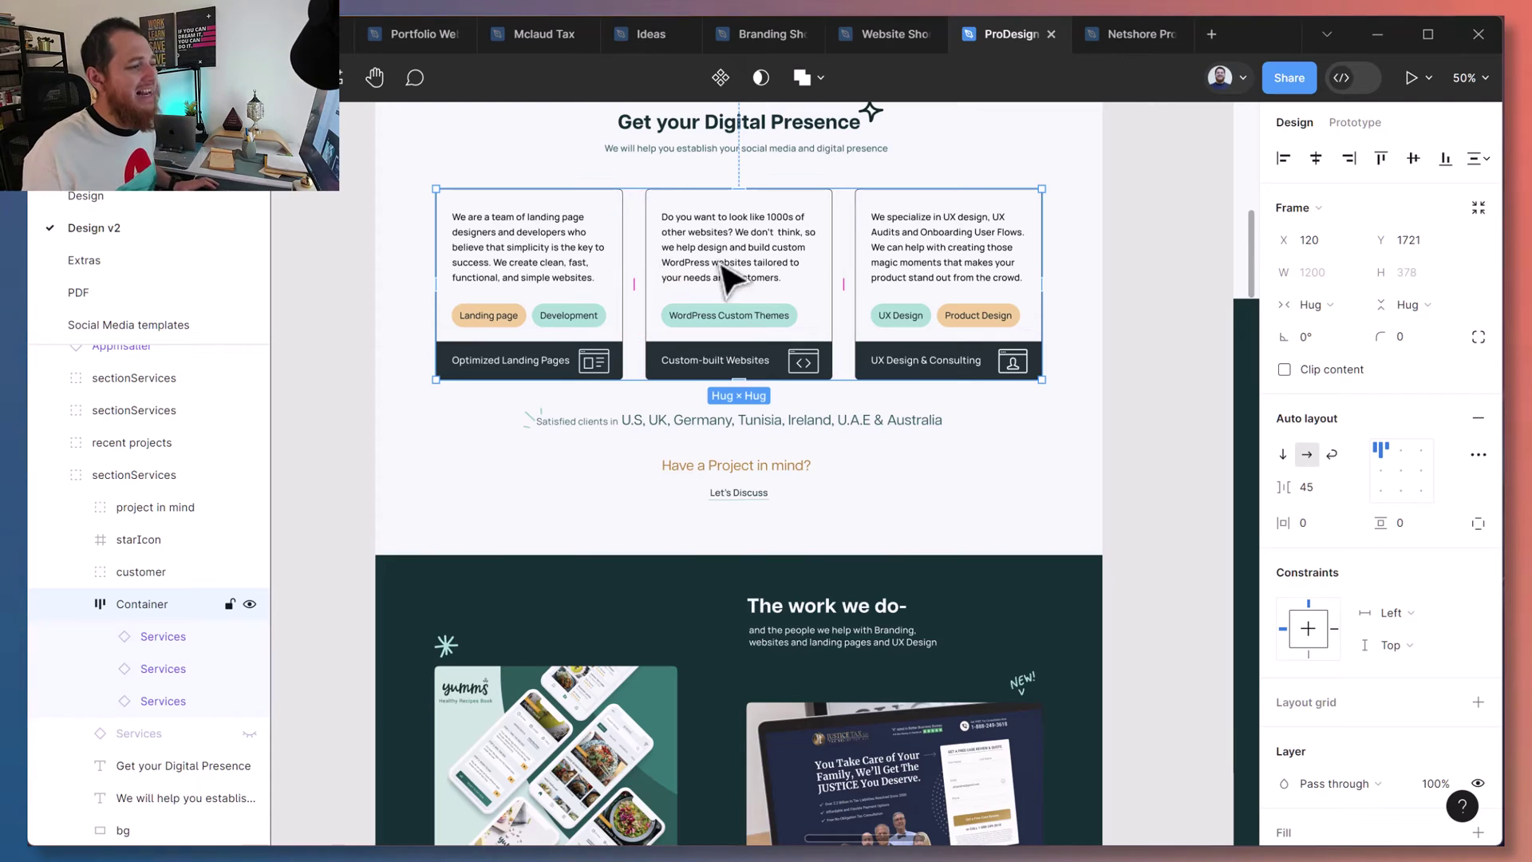
left_click(1174, 361)
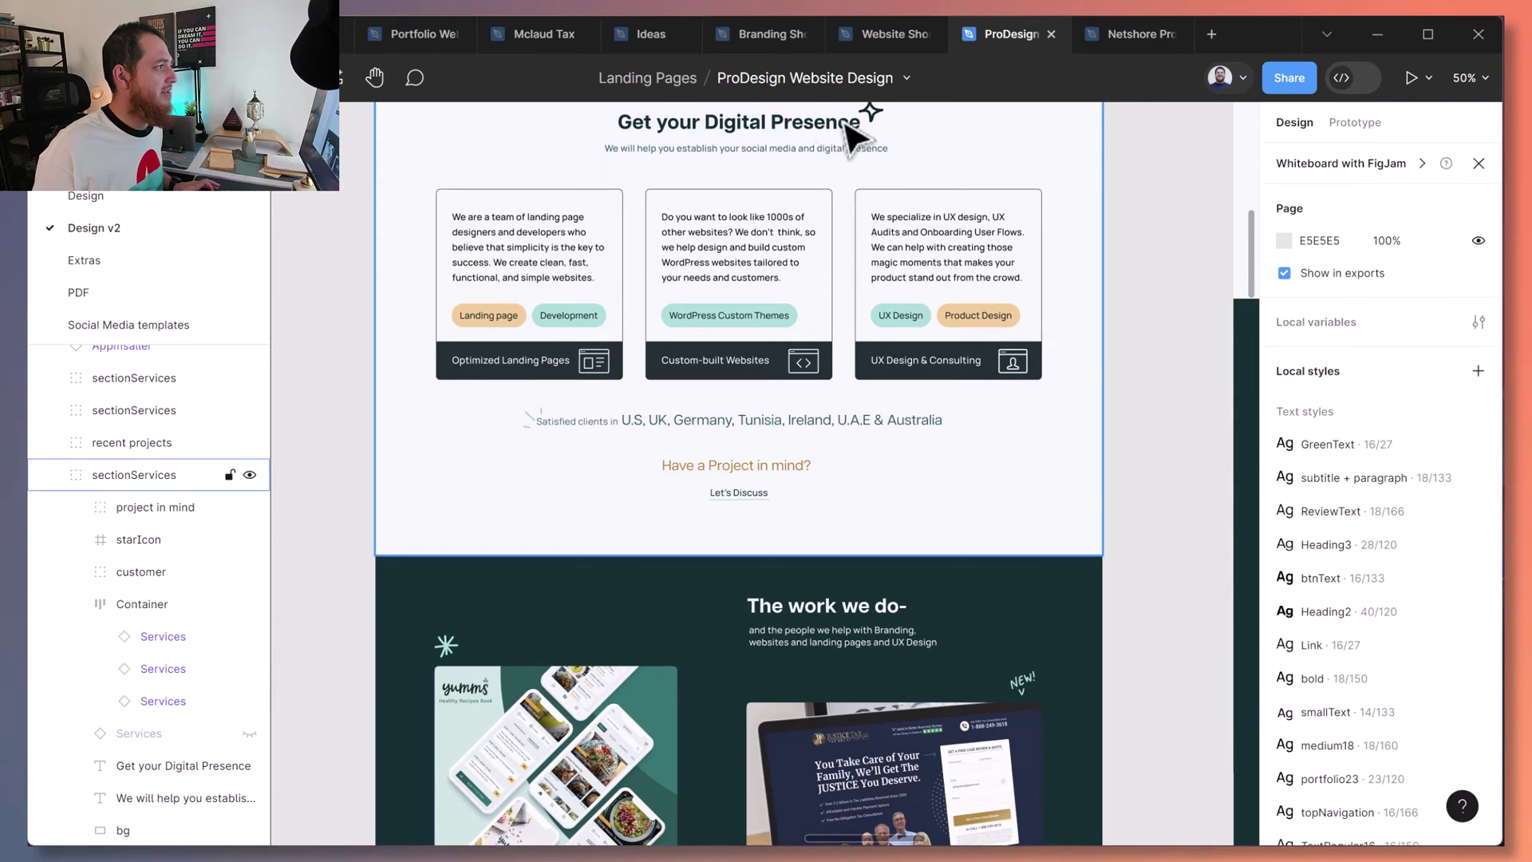
left_click(556, 49)
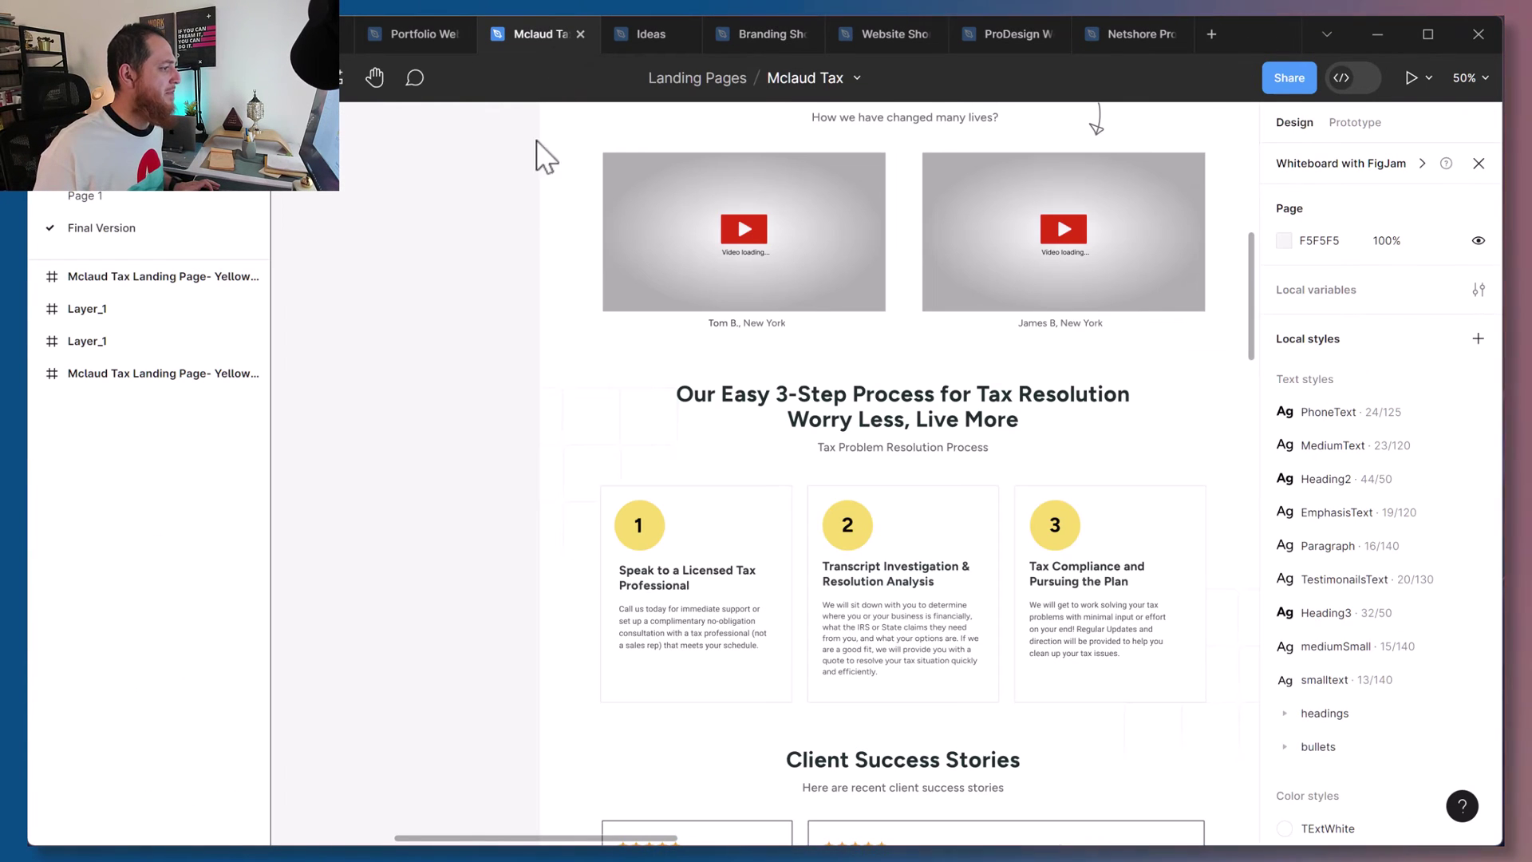
Drill into the 3-step process section and rename the step cards group 'process'.
left_click_drag(550, 459, 407, 285)
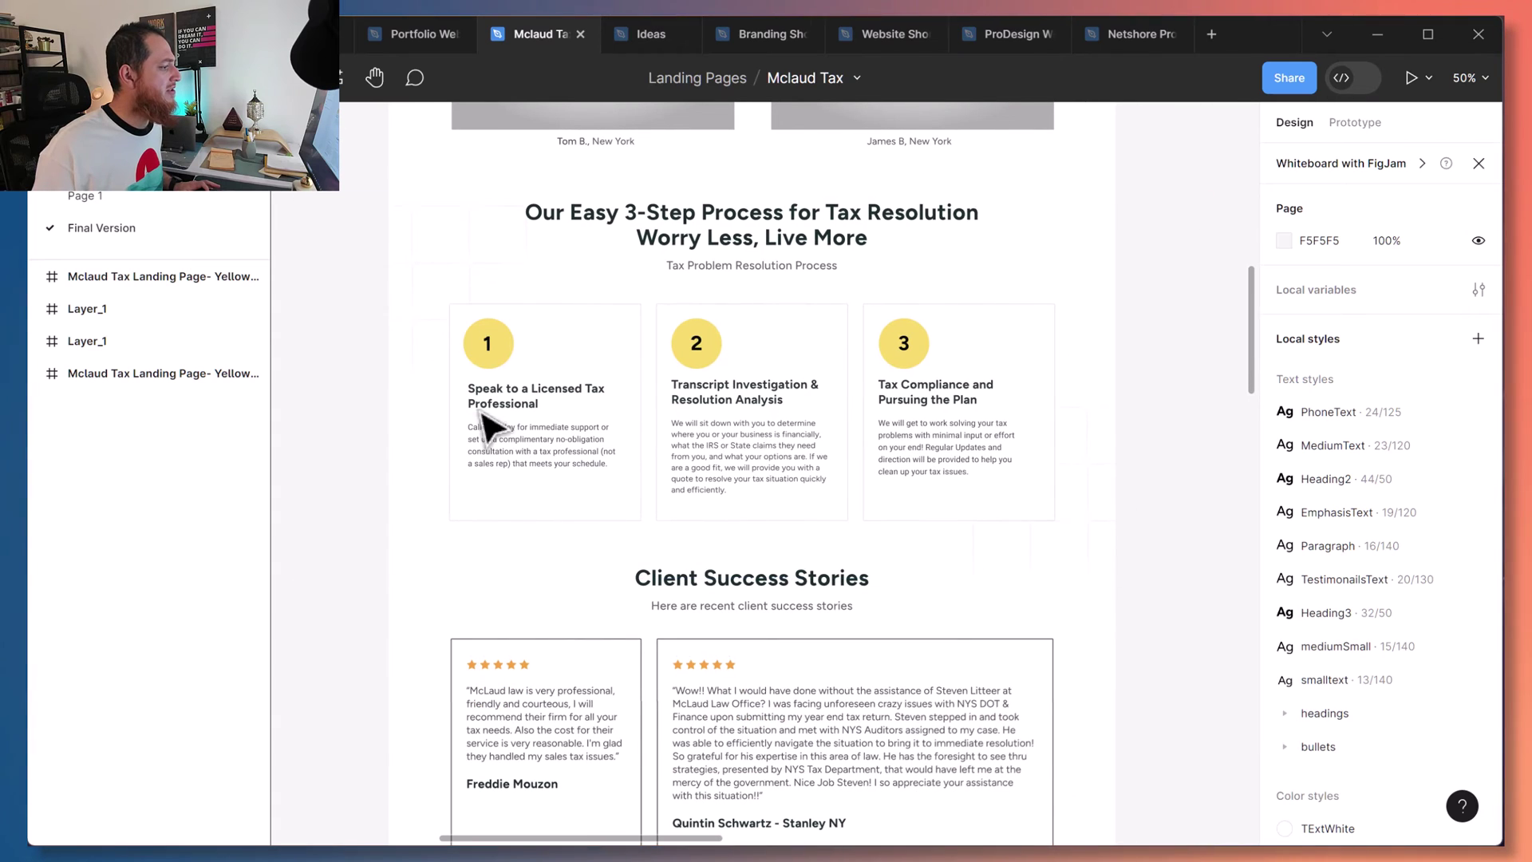
left_click(561, 397)
double_click(568, 399)
double_click(571, 399)
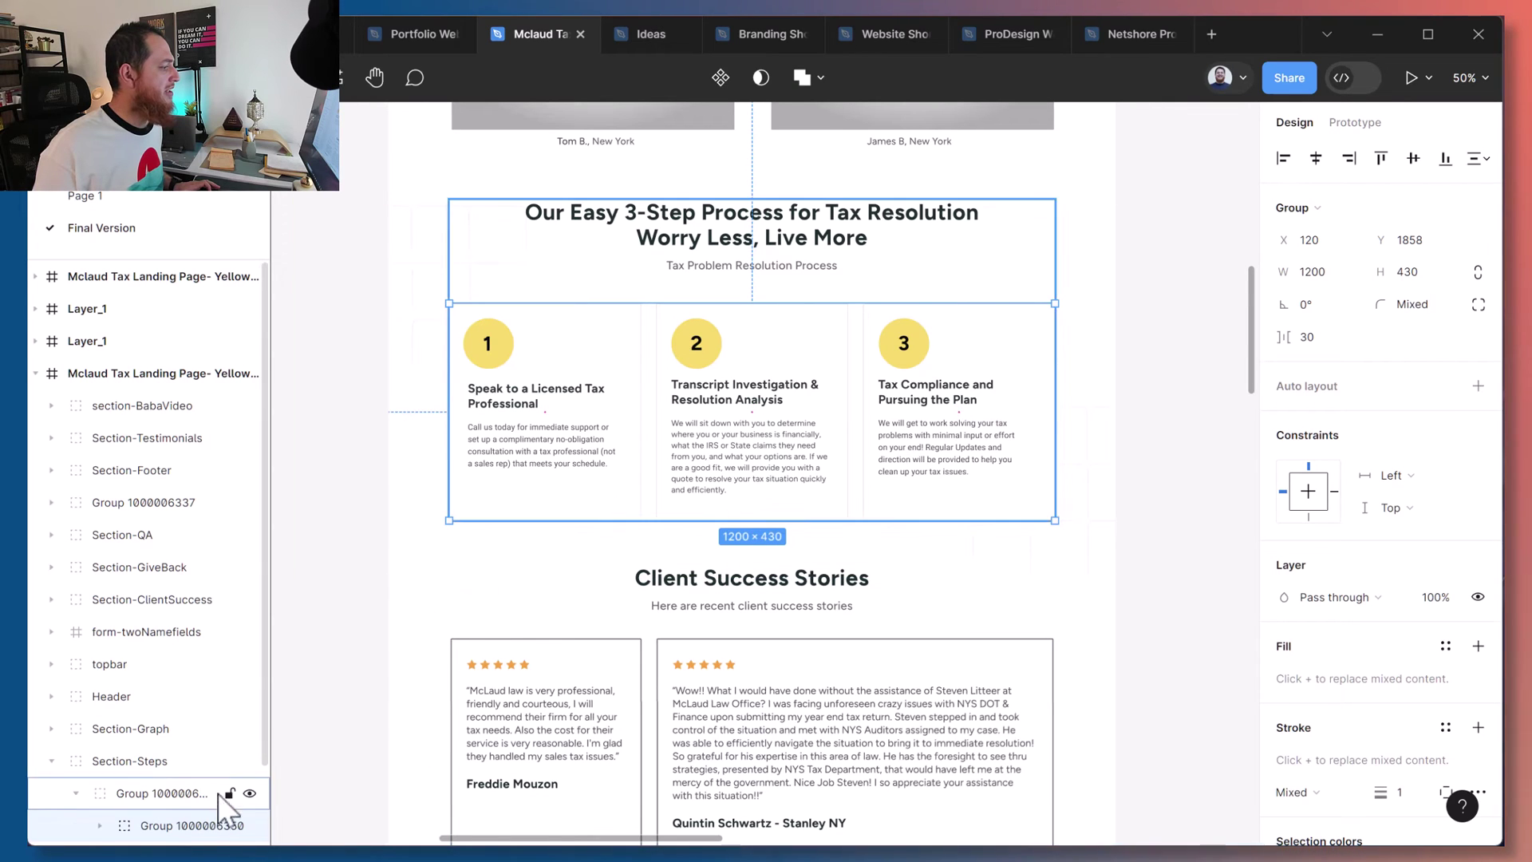
double_click(190, 826)
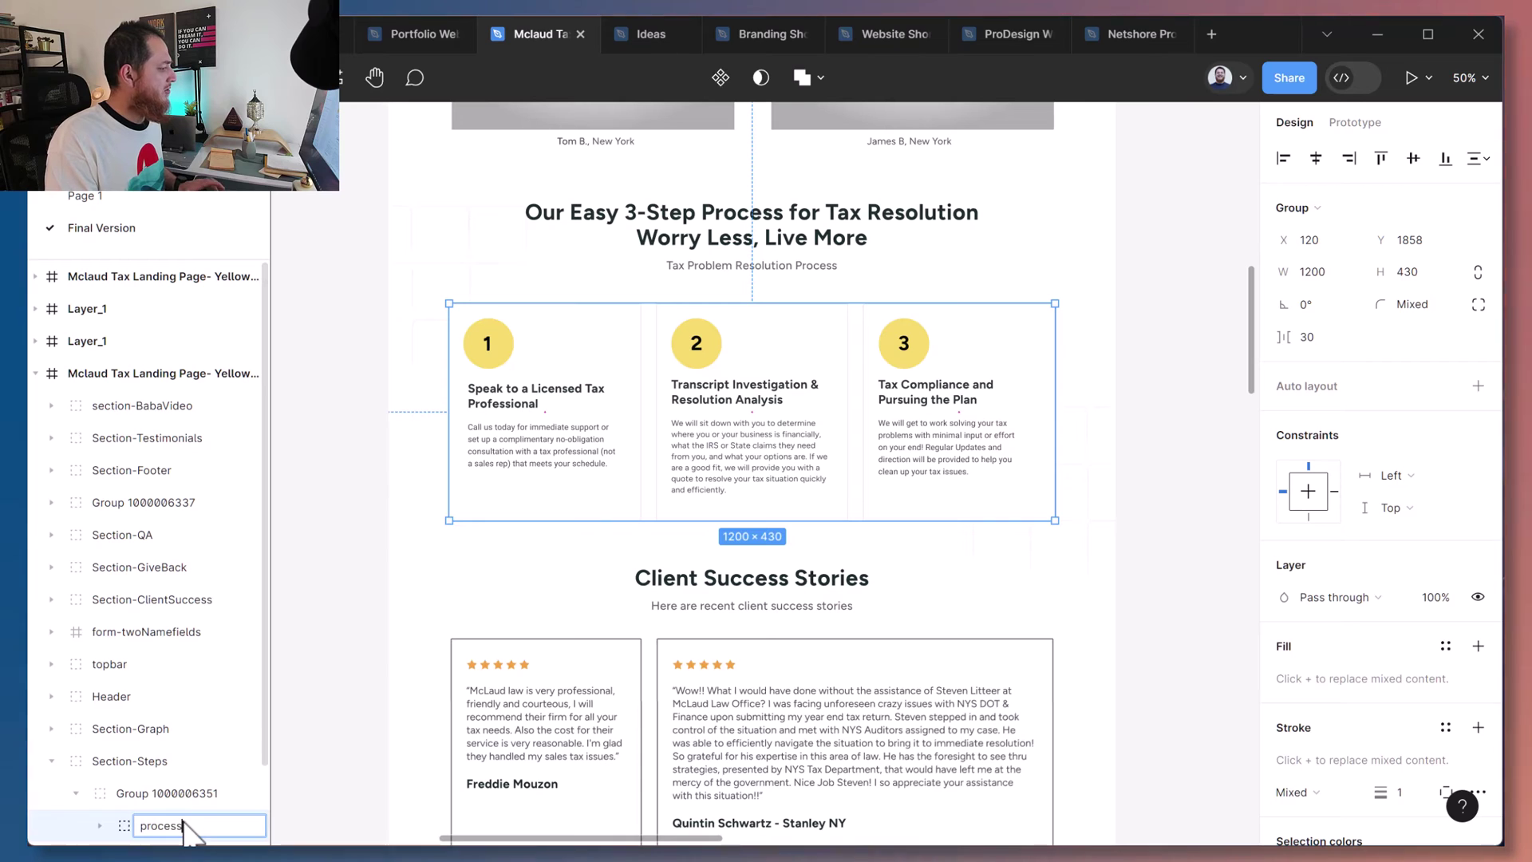
key("Return")
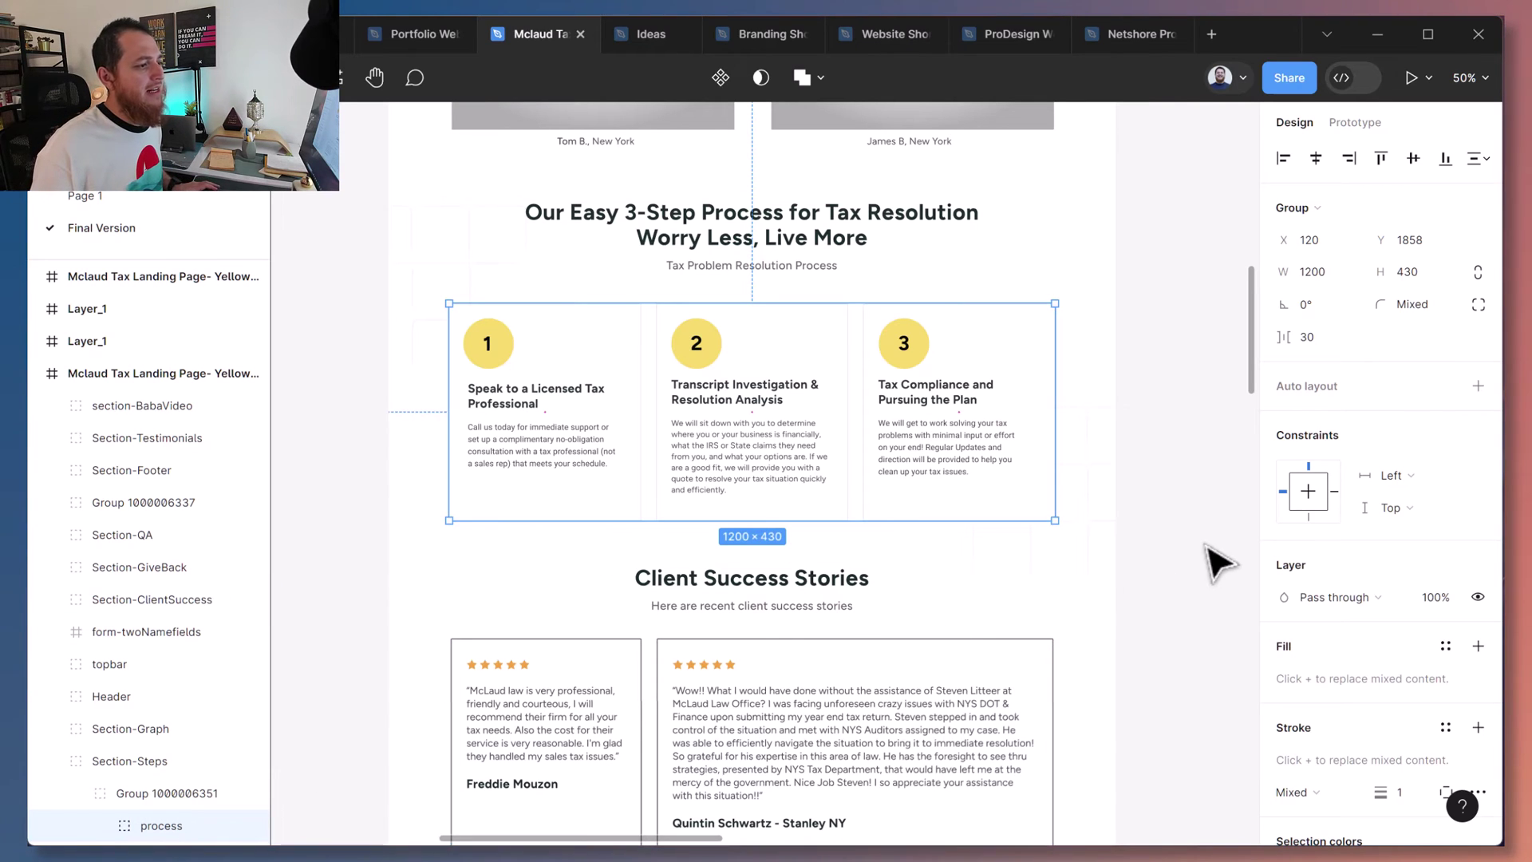
Expand the process group and select step cards 1 and 2 in Layers.
scroll(127, 759, "down", 2)
left_click(100, 732)
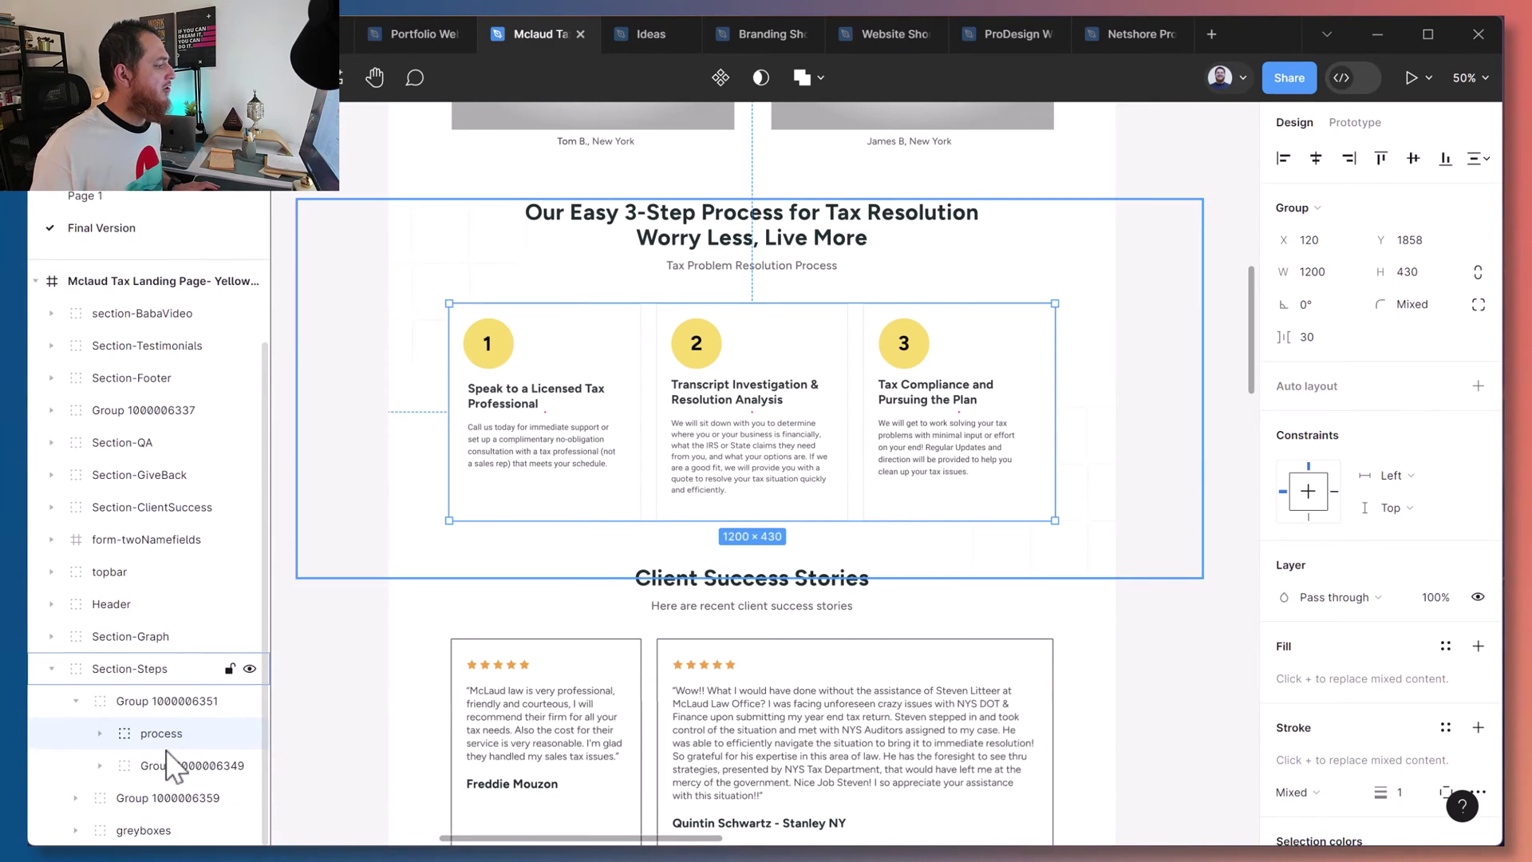
scroll(132, 742, "down", 2)
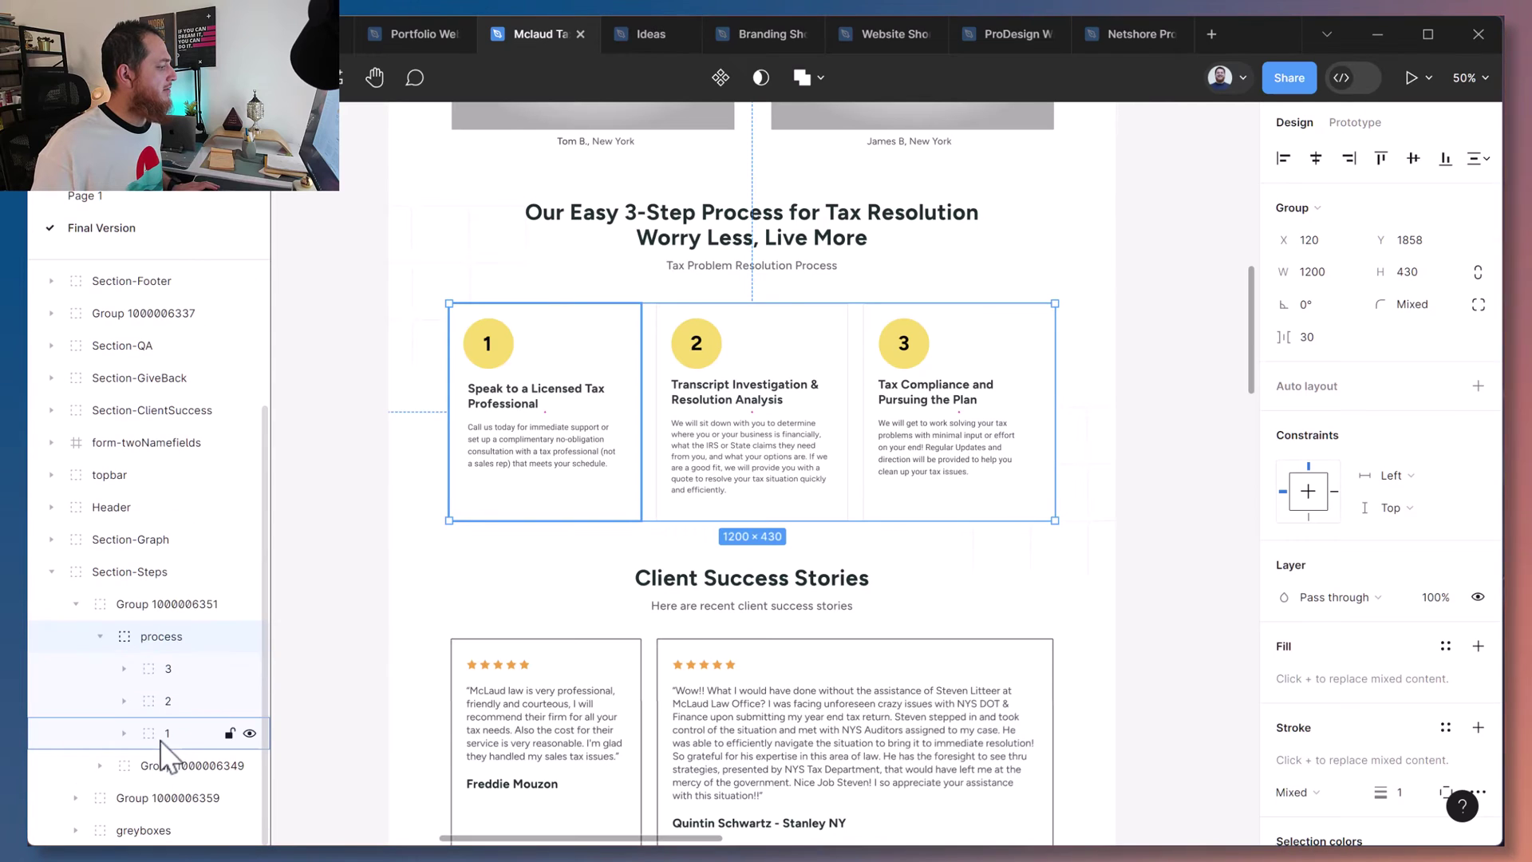
left_click(167, 731)
left_click(166, 703)
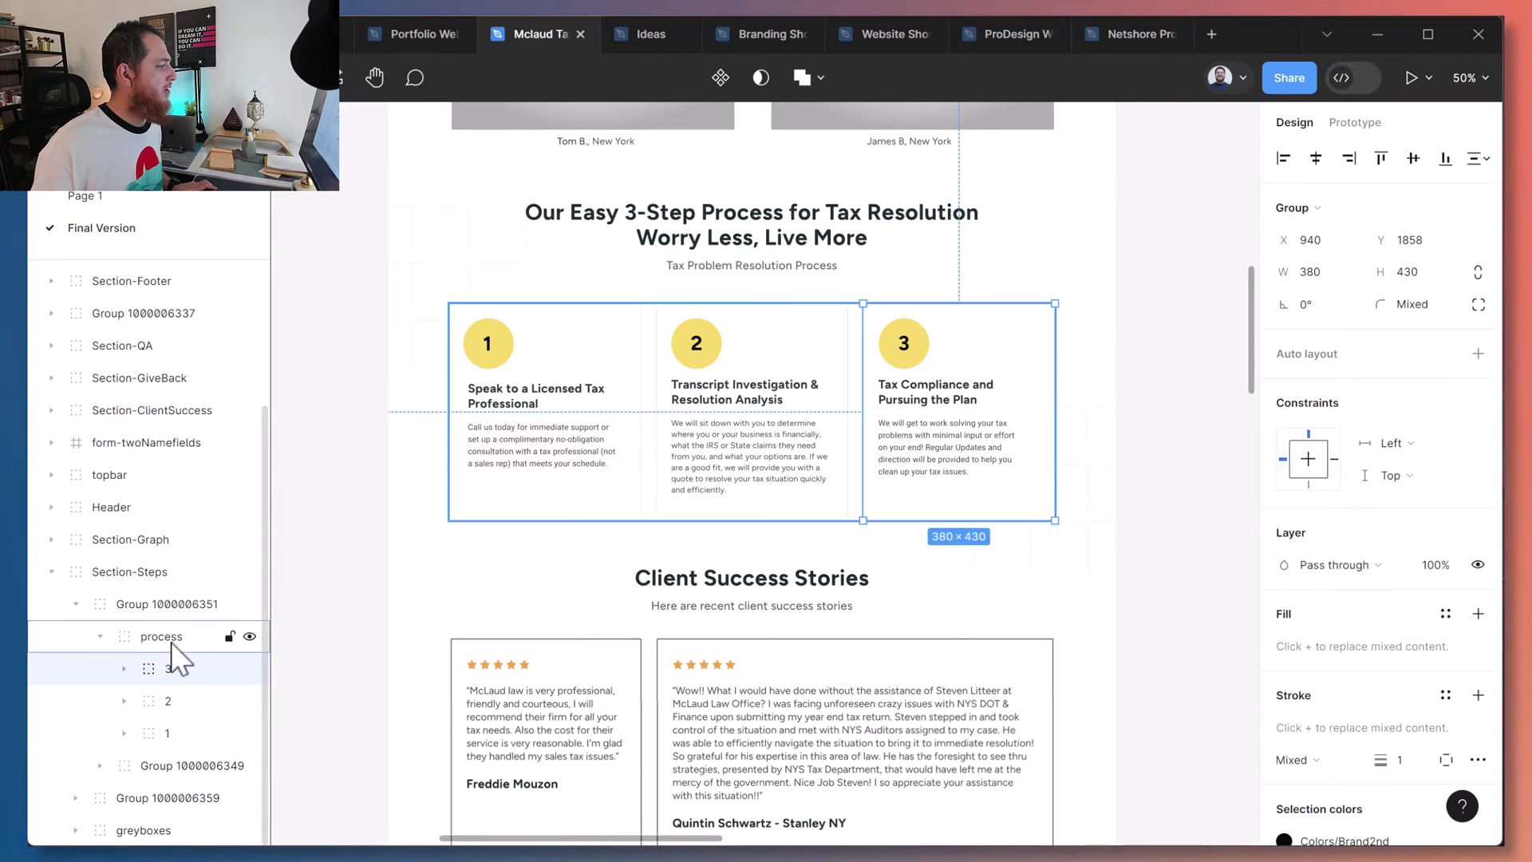
Select step cards 3, 2 and 1, add auto layout, and name the frame 'Container'.
left_click(171, 638)
left_click(171, 668)
left_click(169, 700, "shift")
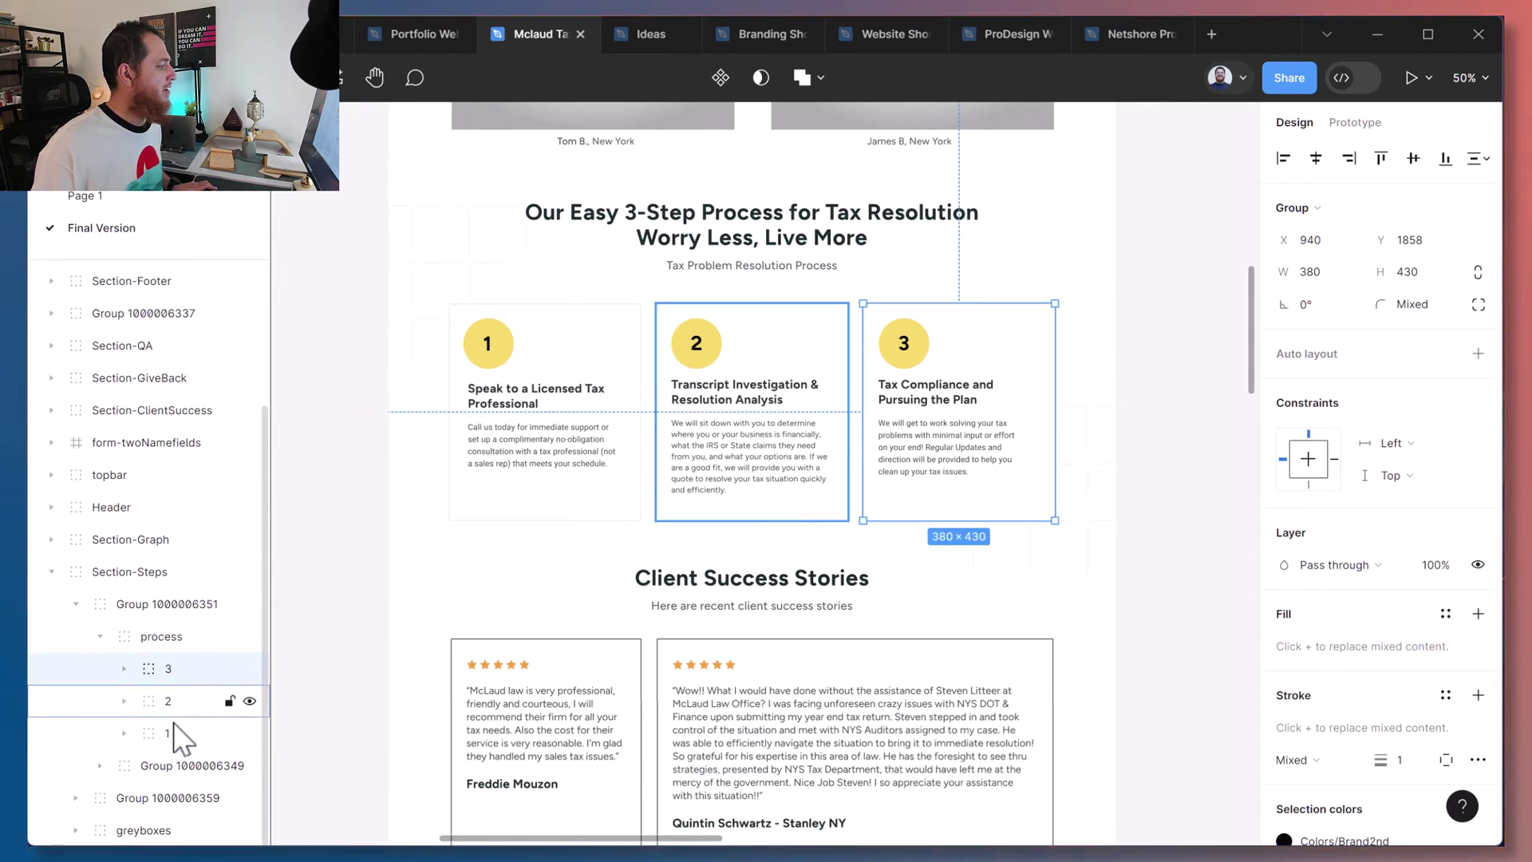
left_click(172, 731, "shift")
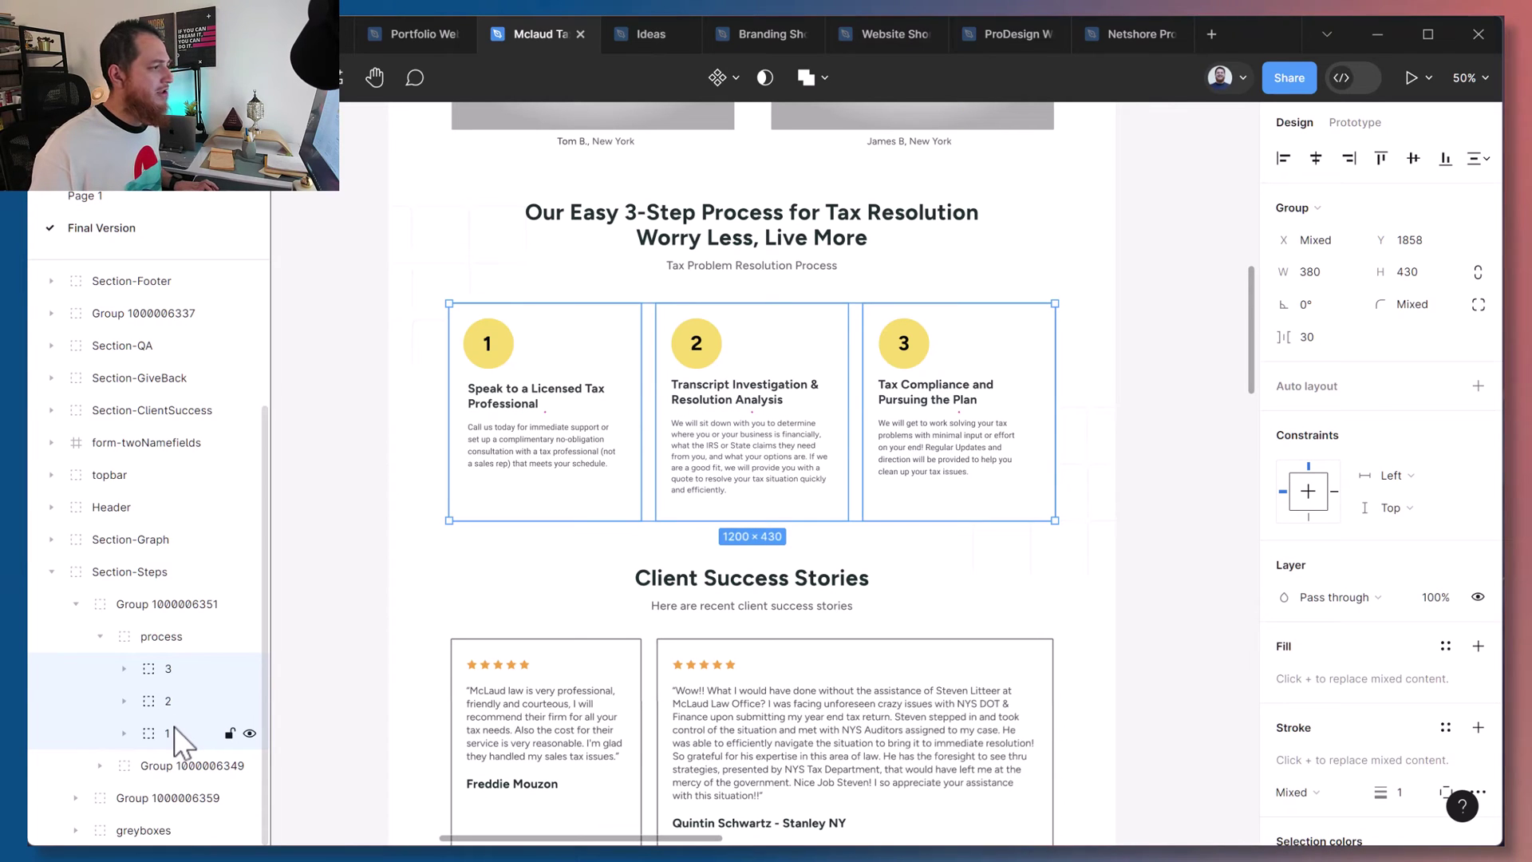
key("shift+a")
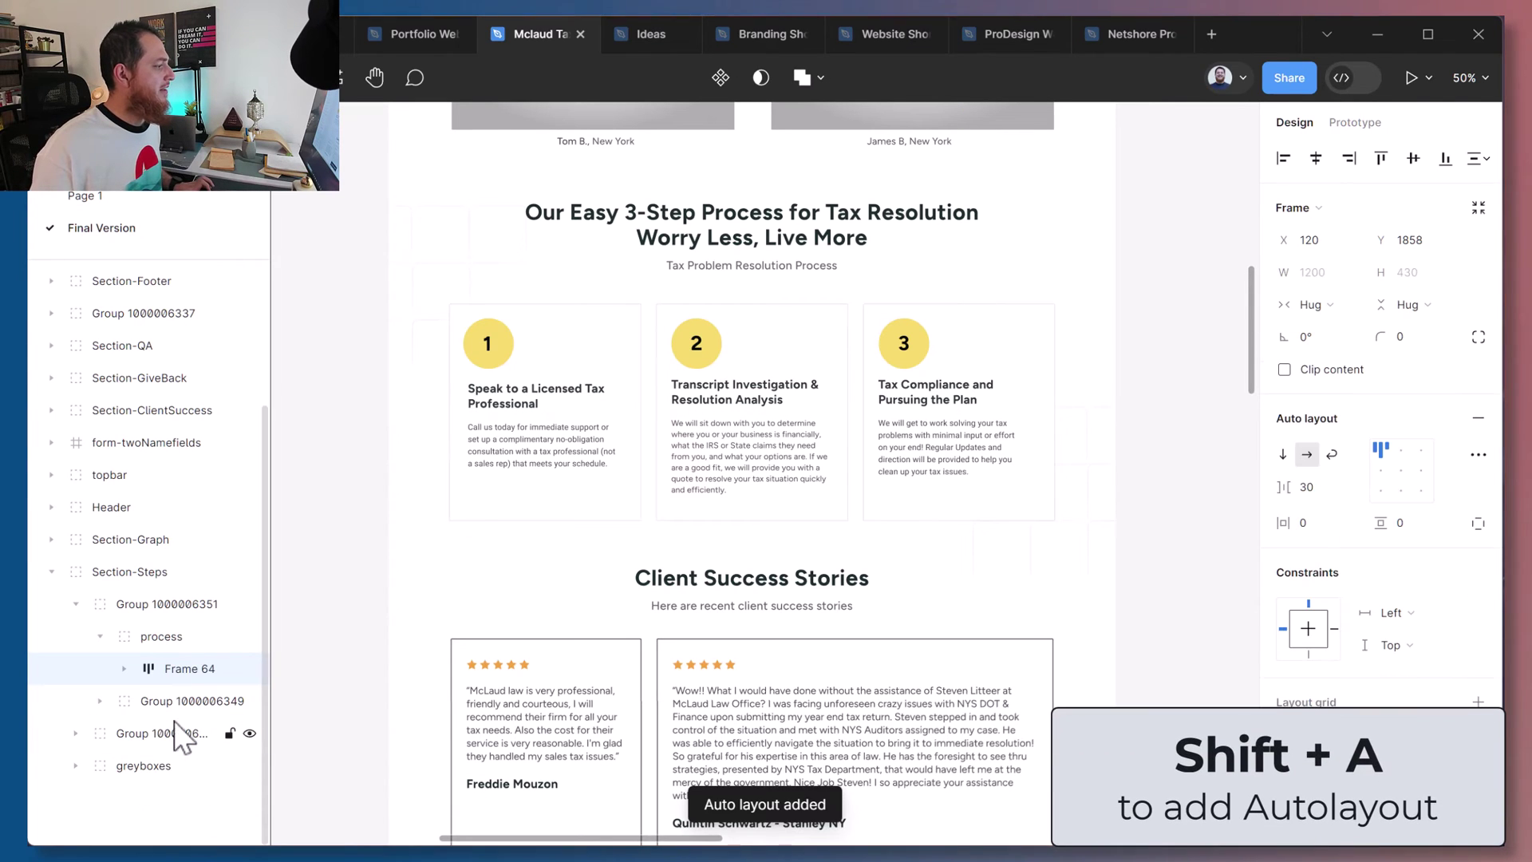
double_click(174, 669)
type("Container")
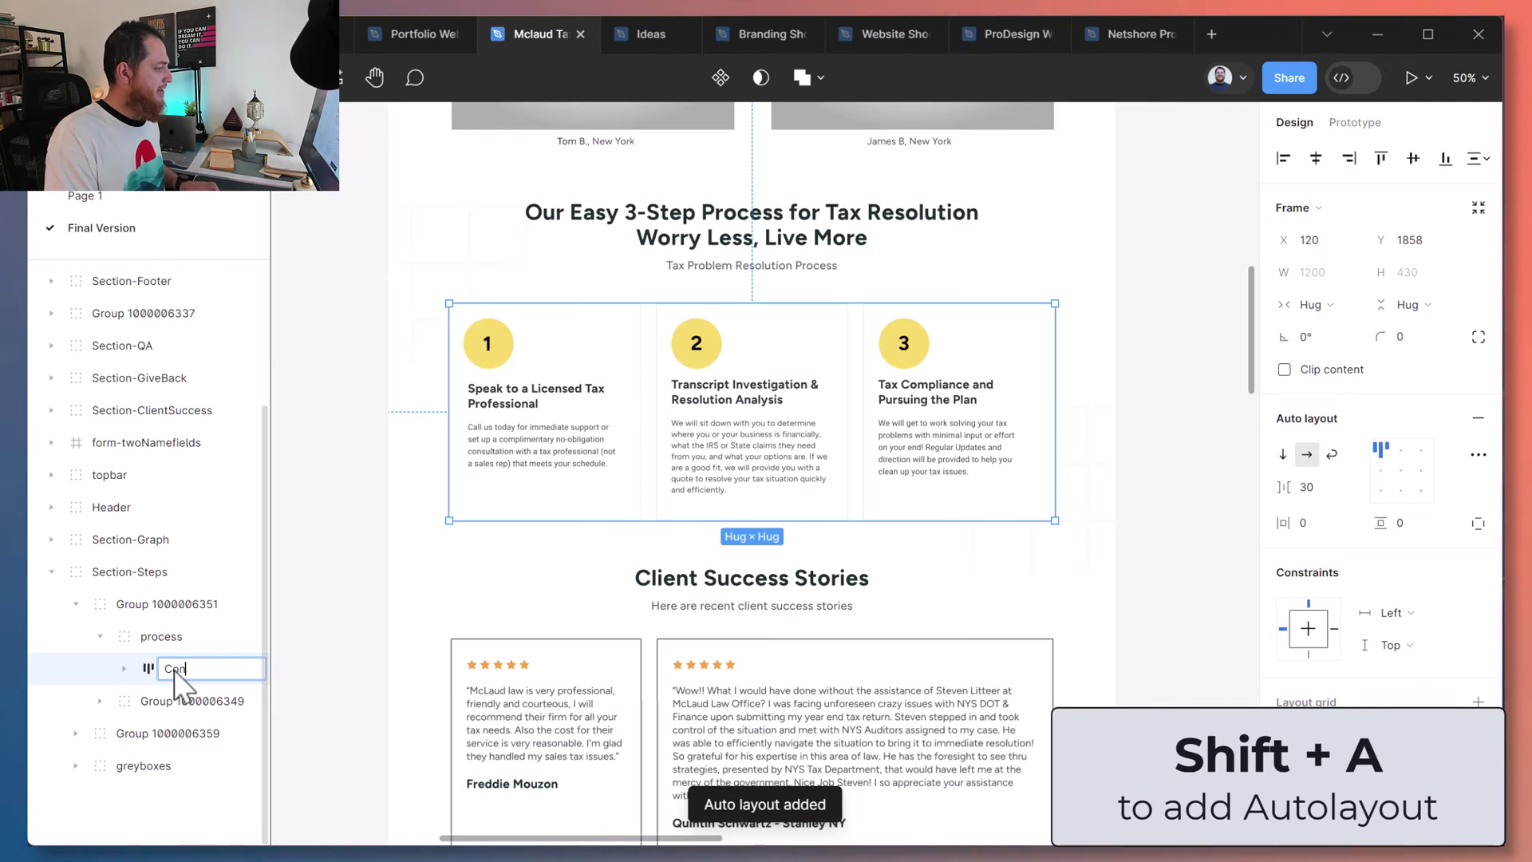
key("Return")
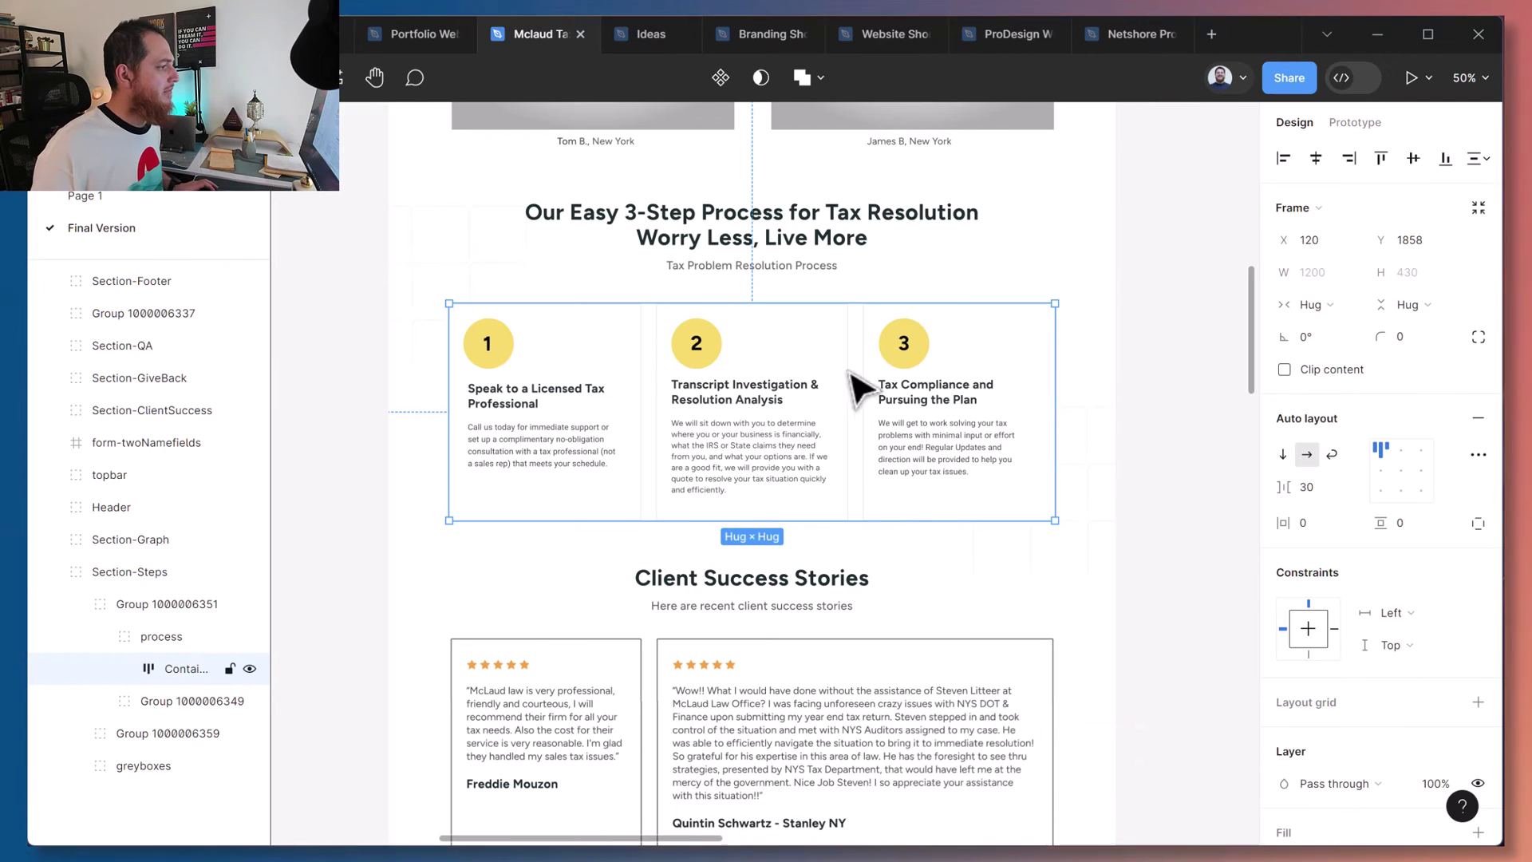
mouse_move(849, 411)
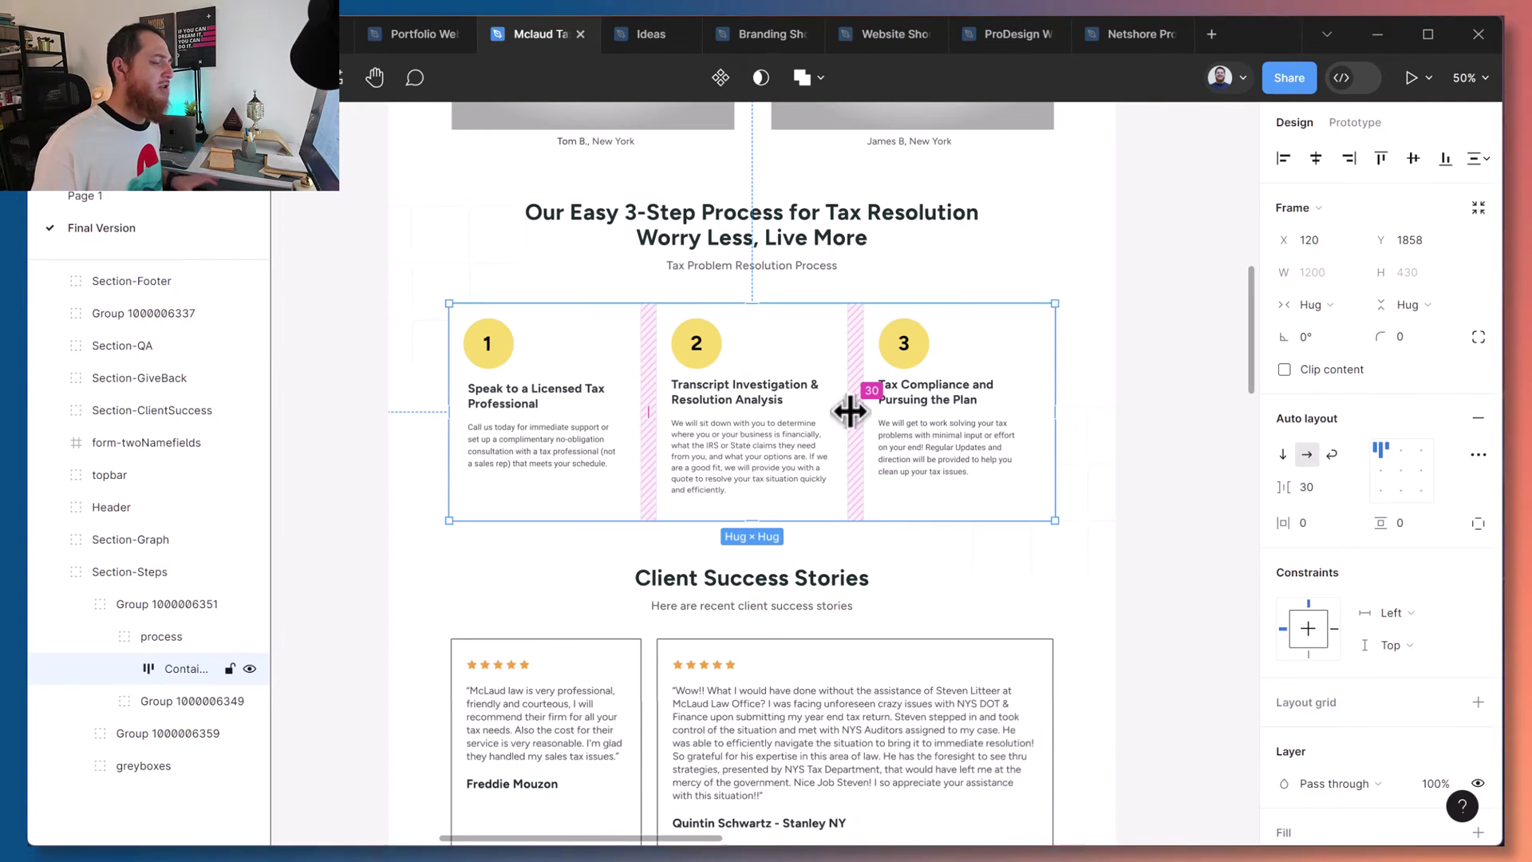
Wrap the heading and subtitle group in vertical auto layout named 'headingSubheading'.
left_click(808, 258)
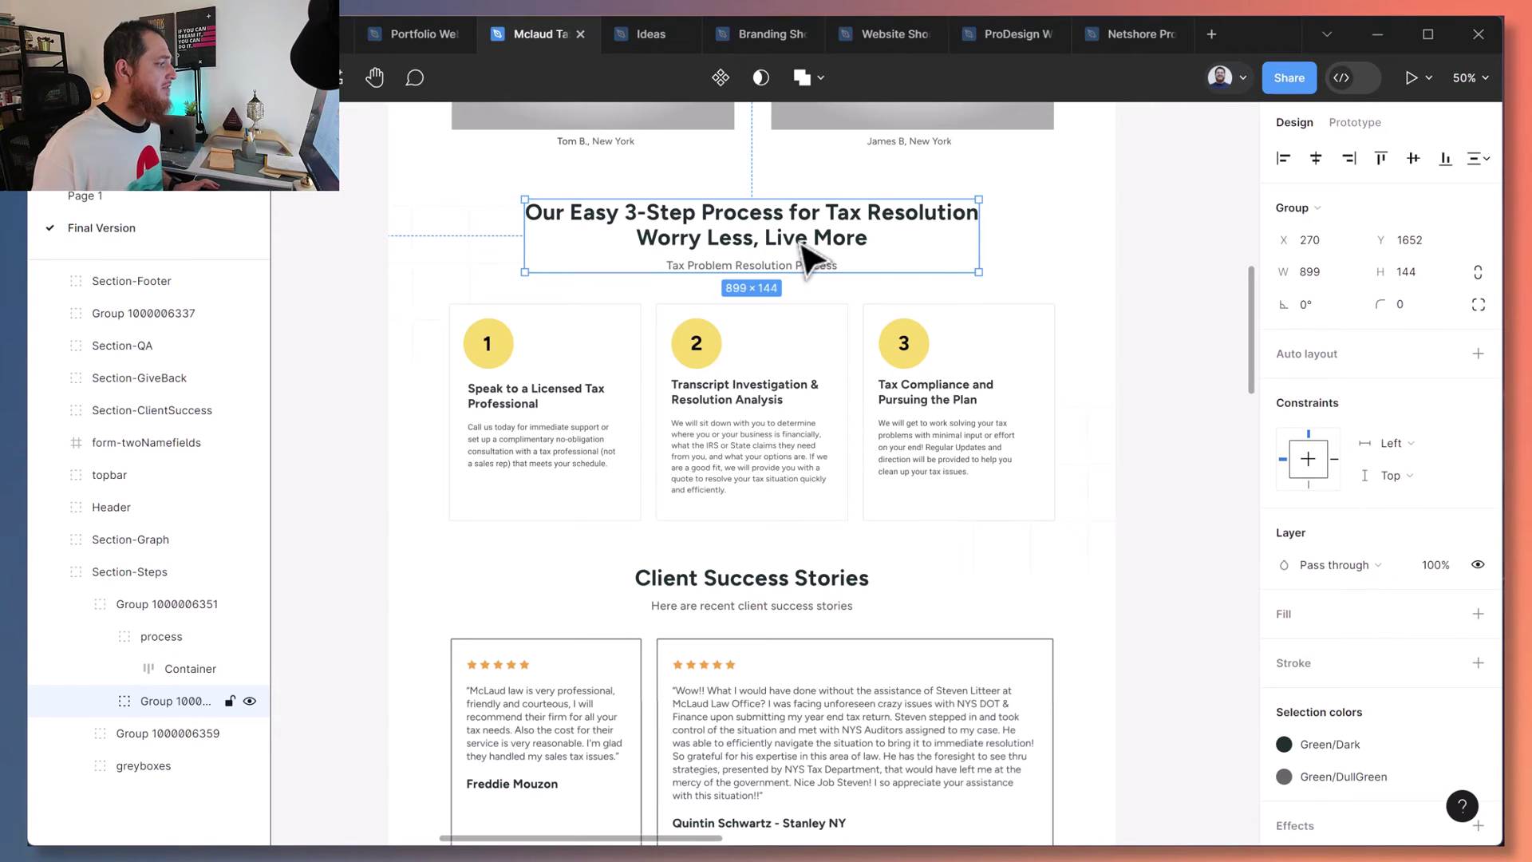
key("shift+a")
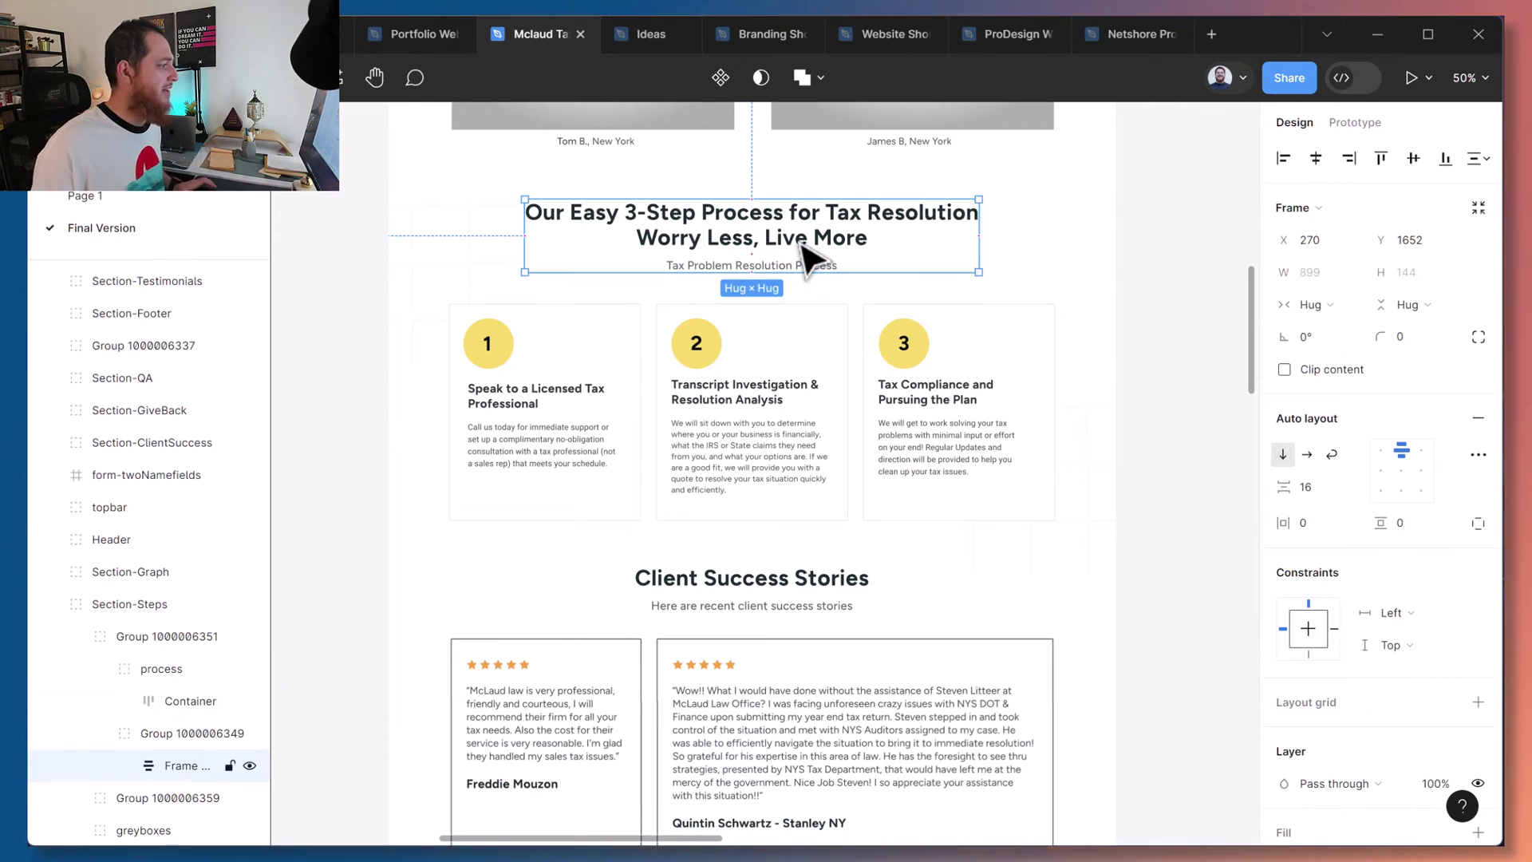
double_click(180, 765)
type("h")
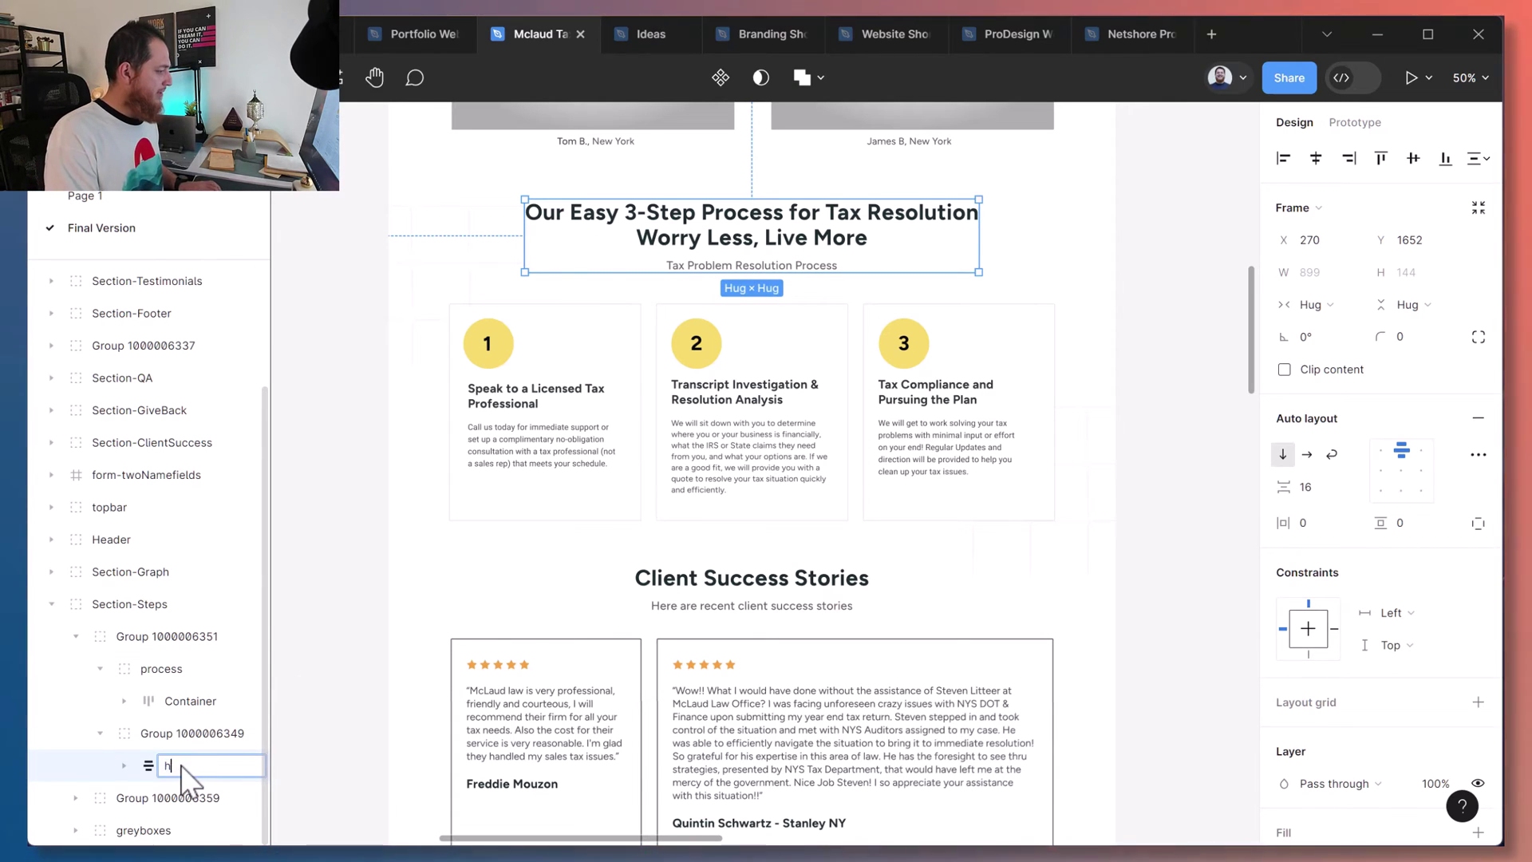
type("eadingSubheading")
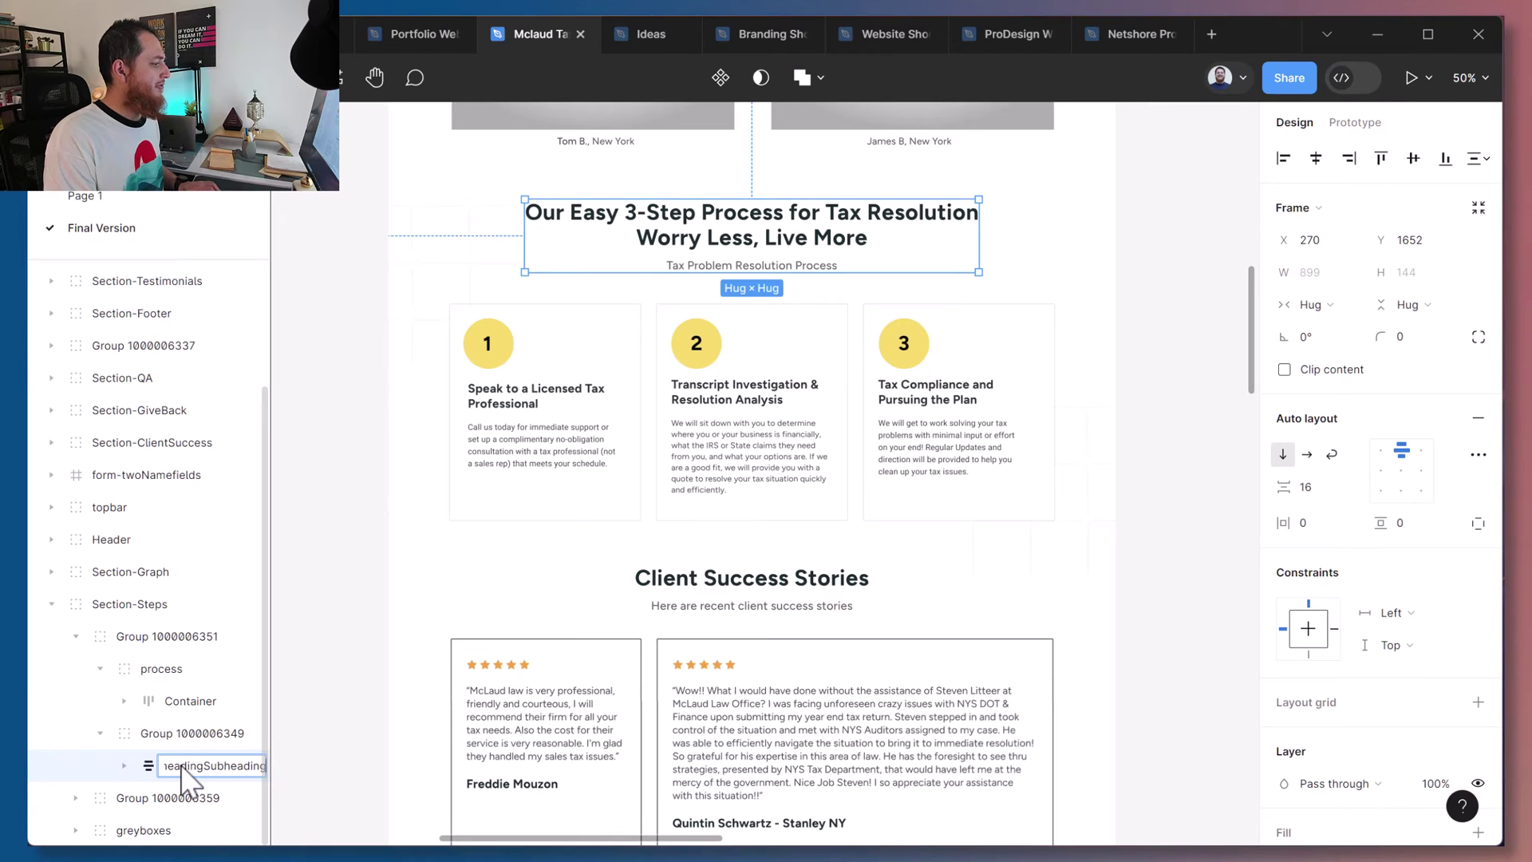
key("Return")
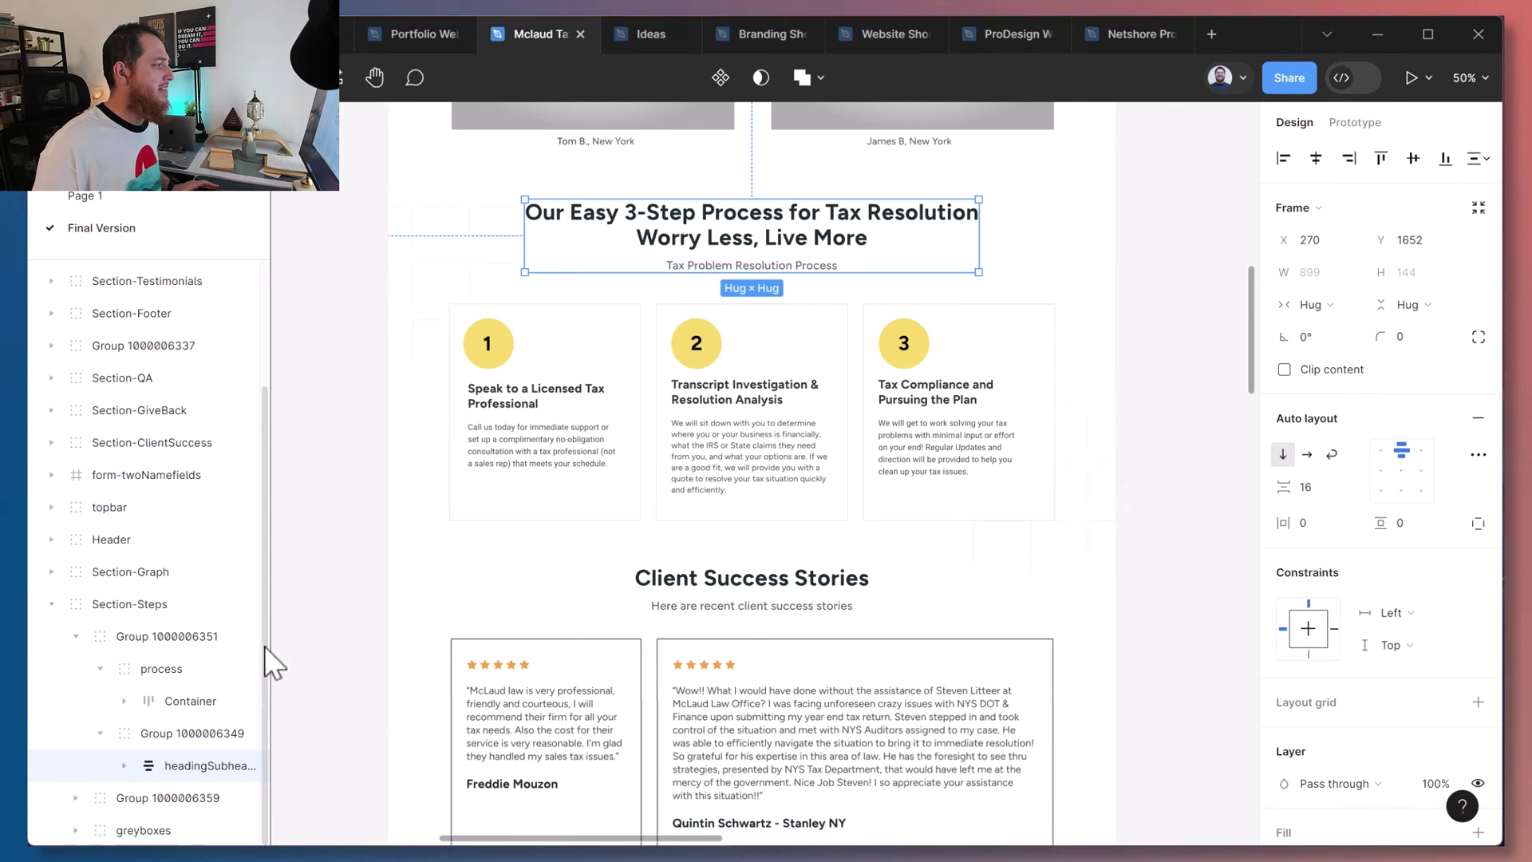
Rename the main title text layer 'heading' and the Tax Problem Resolution Process layer 'subheading'.
left_click_drag(278, 619, 319, 616)
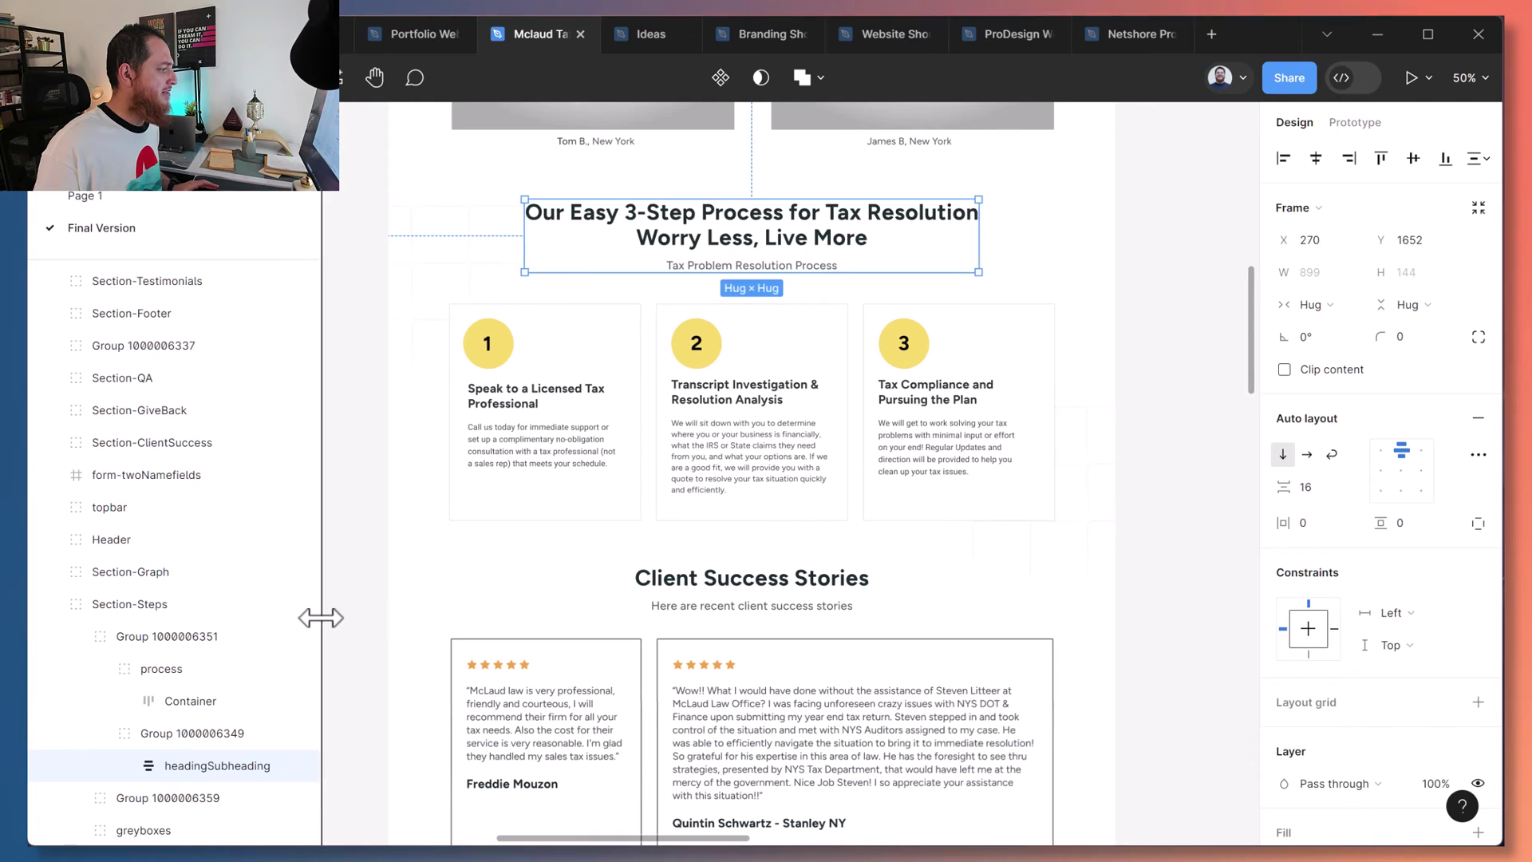
left_click(252, 762)
scroll(239, 743, "down", 1)
left_click(231, 743)
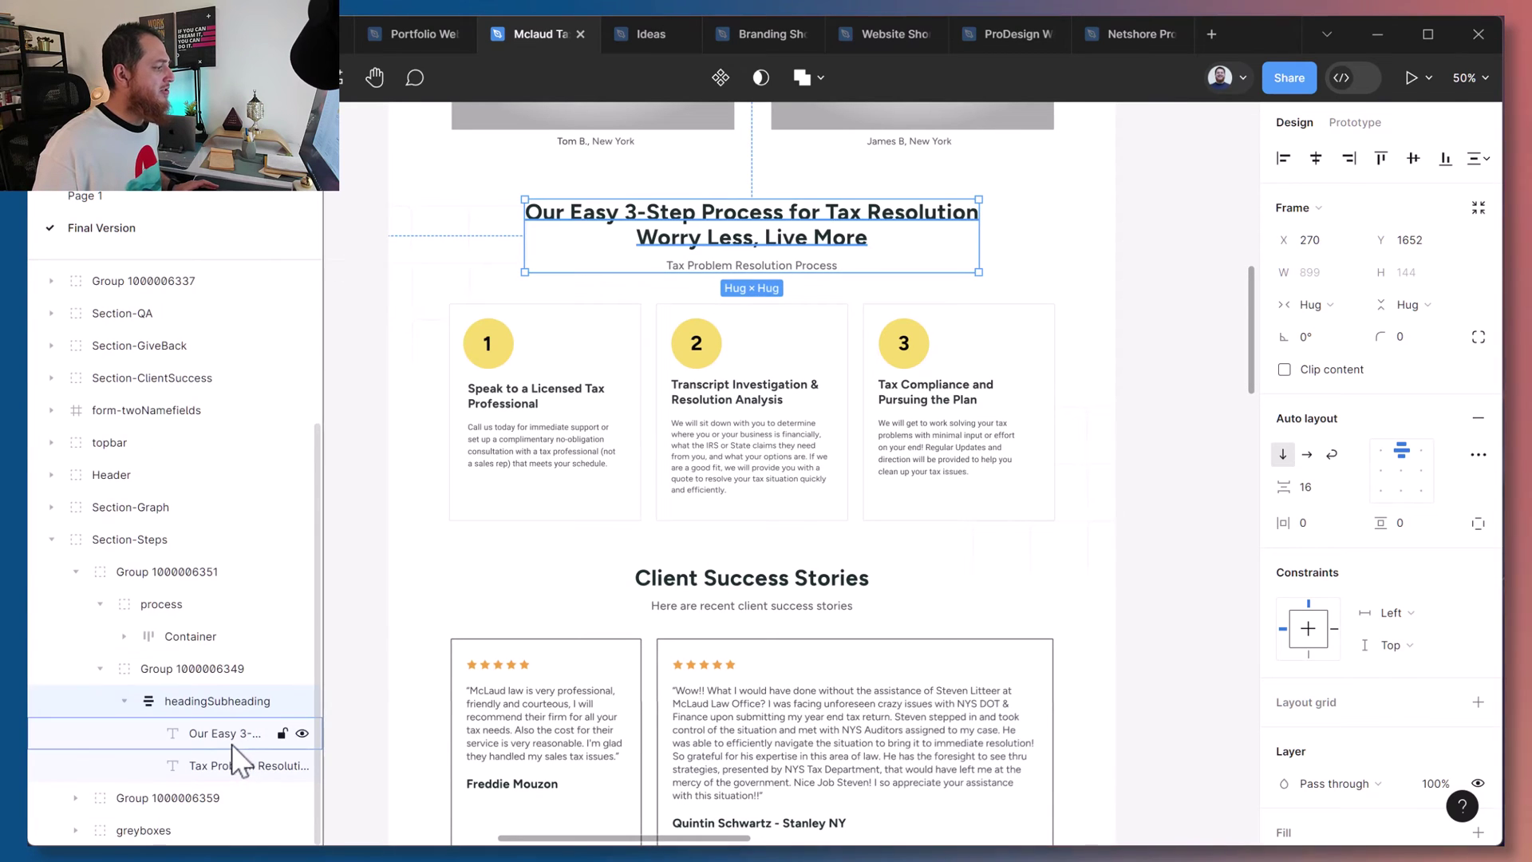
double_click(224, 735)
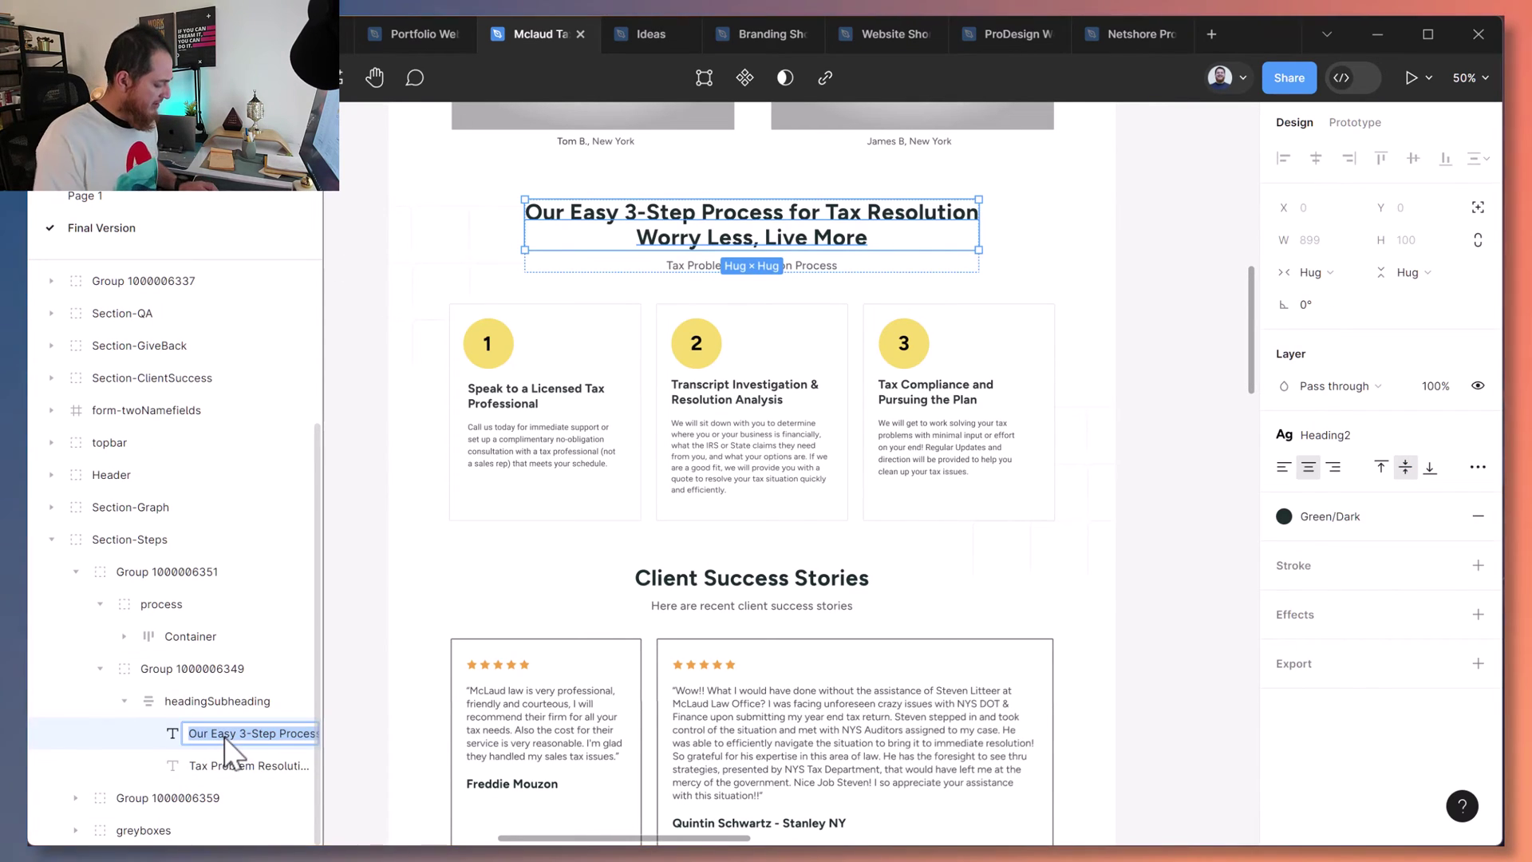
type("heading")
key("Return")
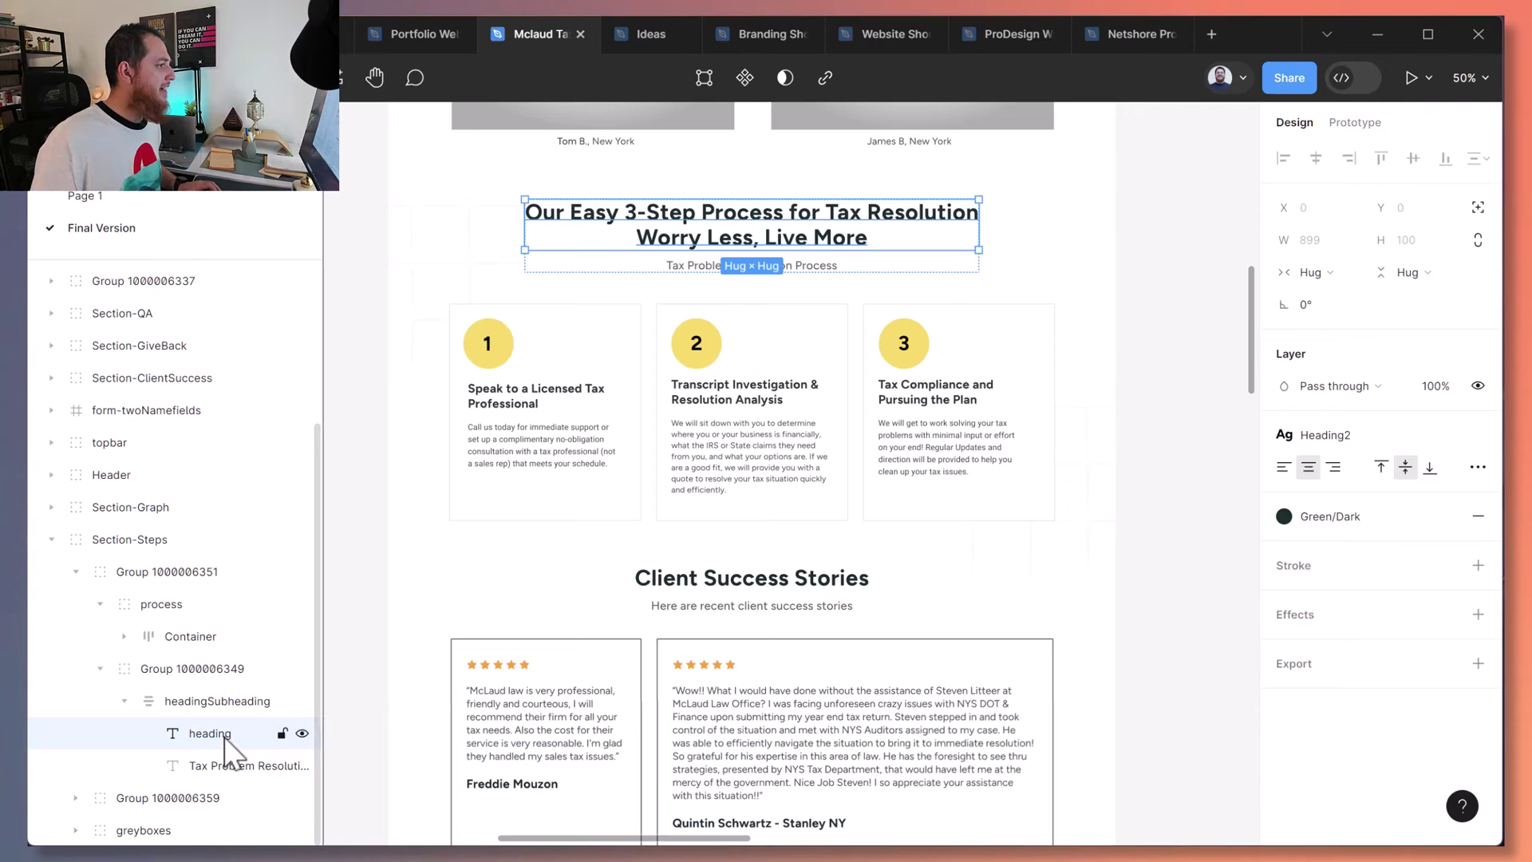
left_click(227, 768)
double_click(229, 768)
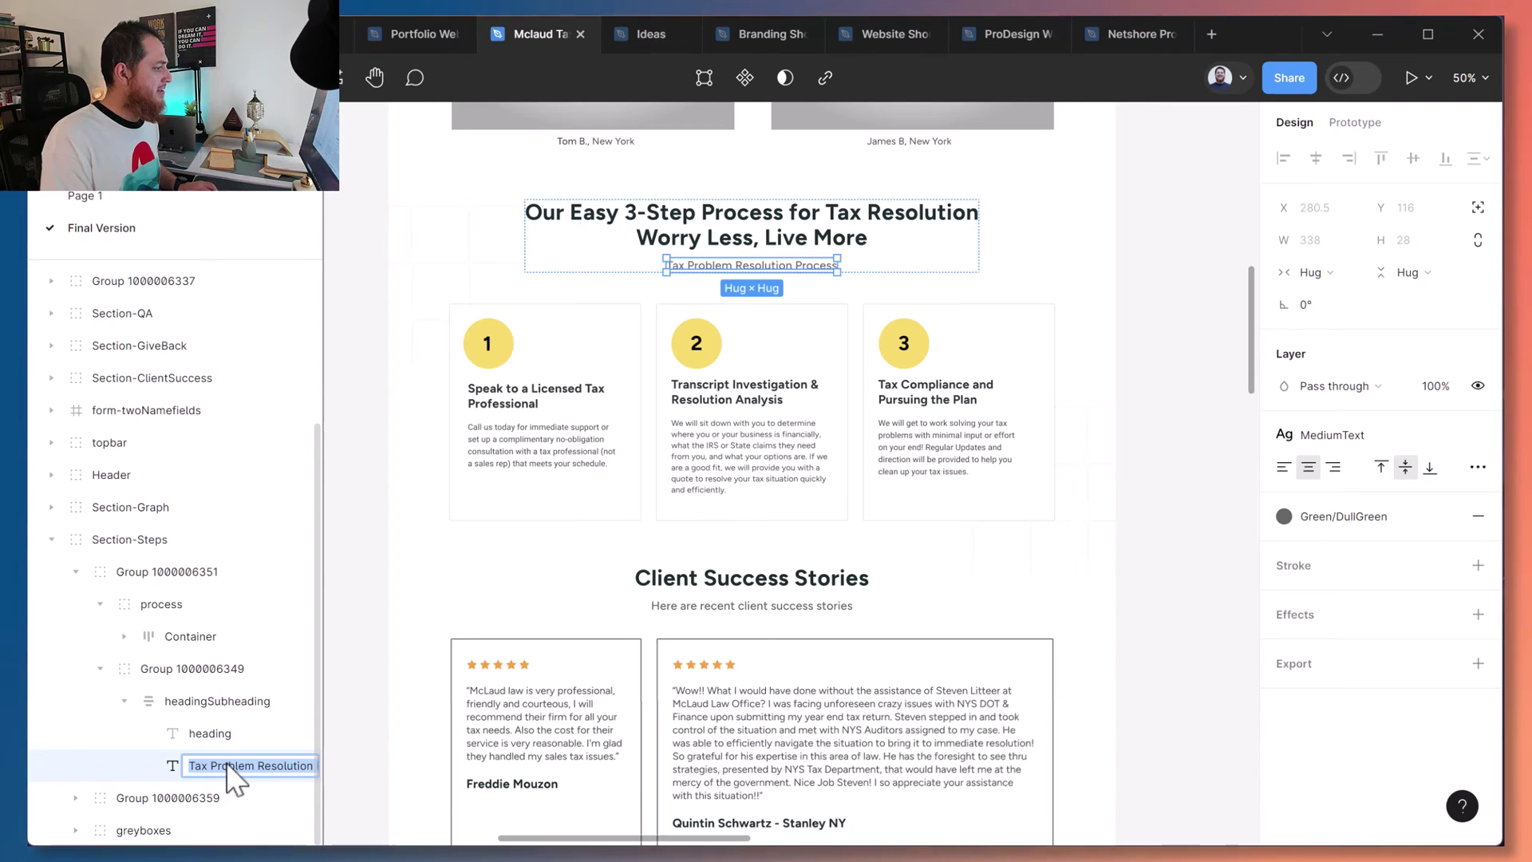
type("subheading")
key("Return")
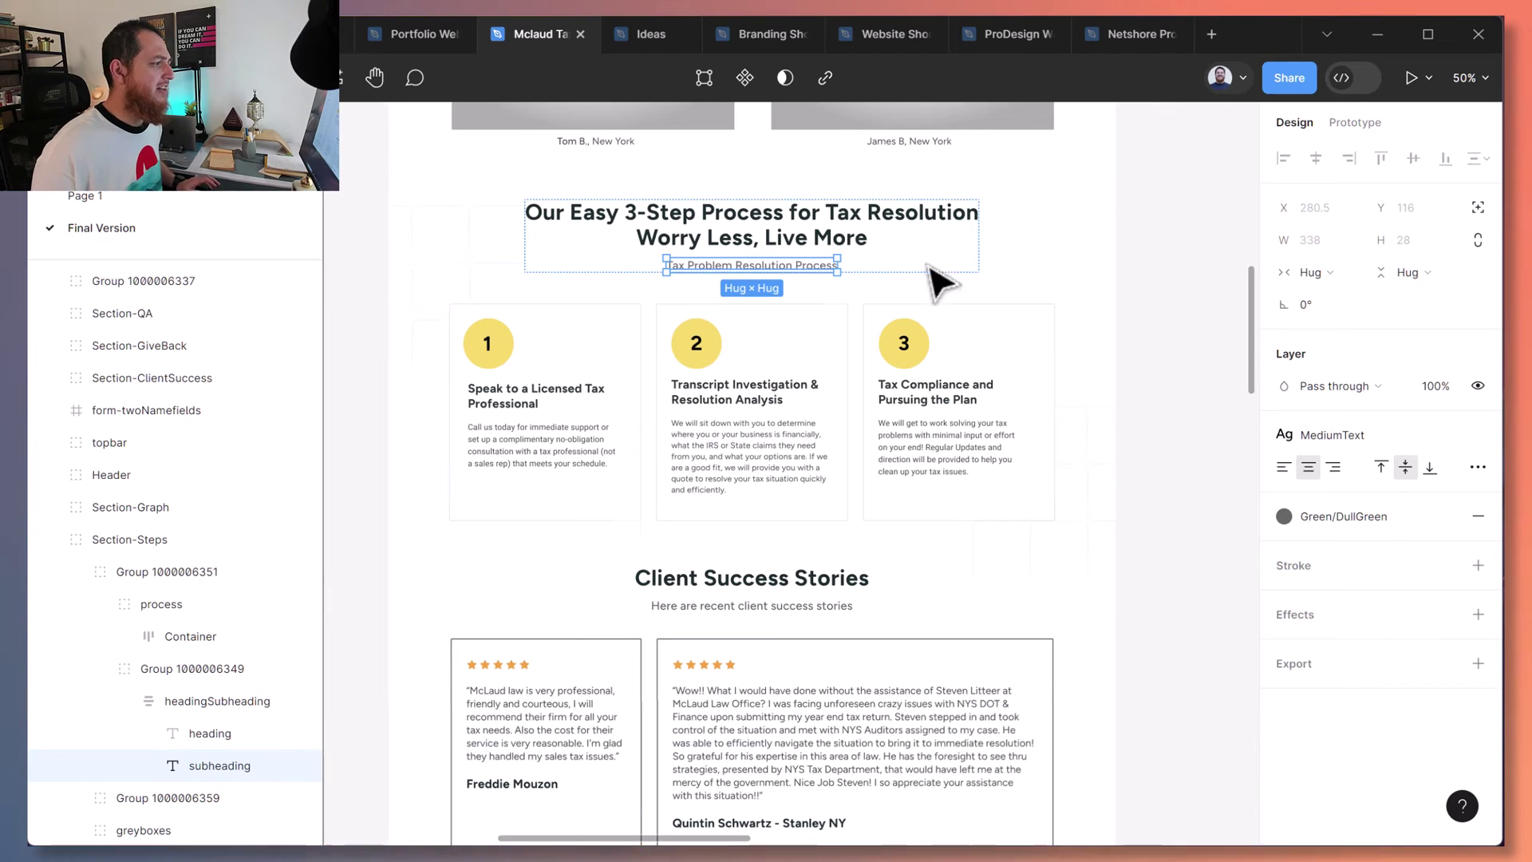
Try 24 and 32 as the headingSubheading vertical gap, then revert it to 16.
left_click(214, 701)
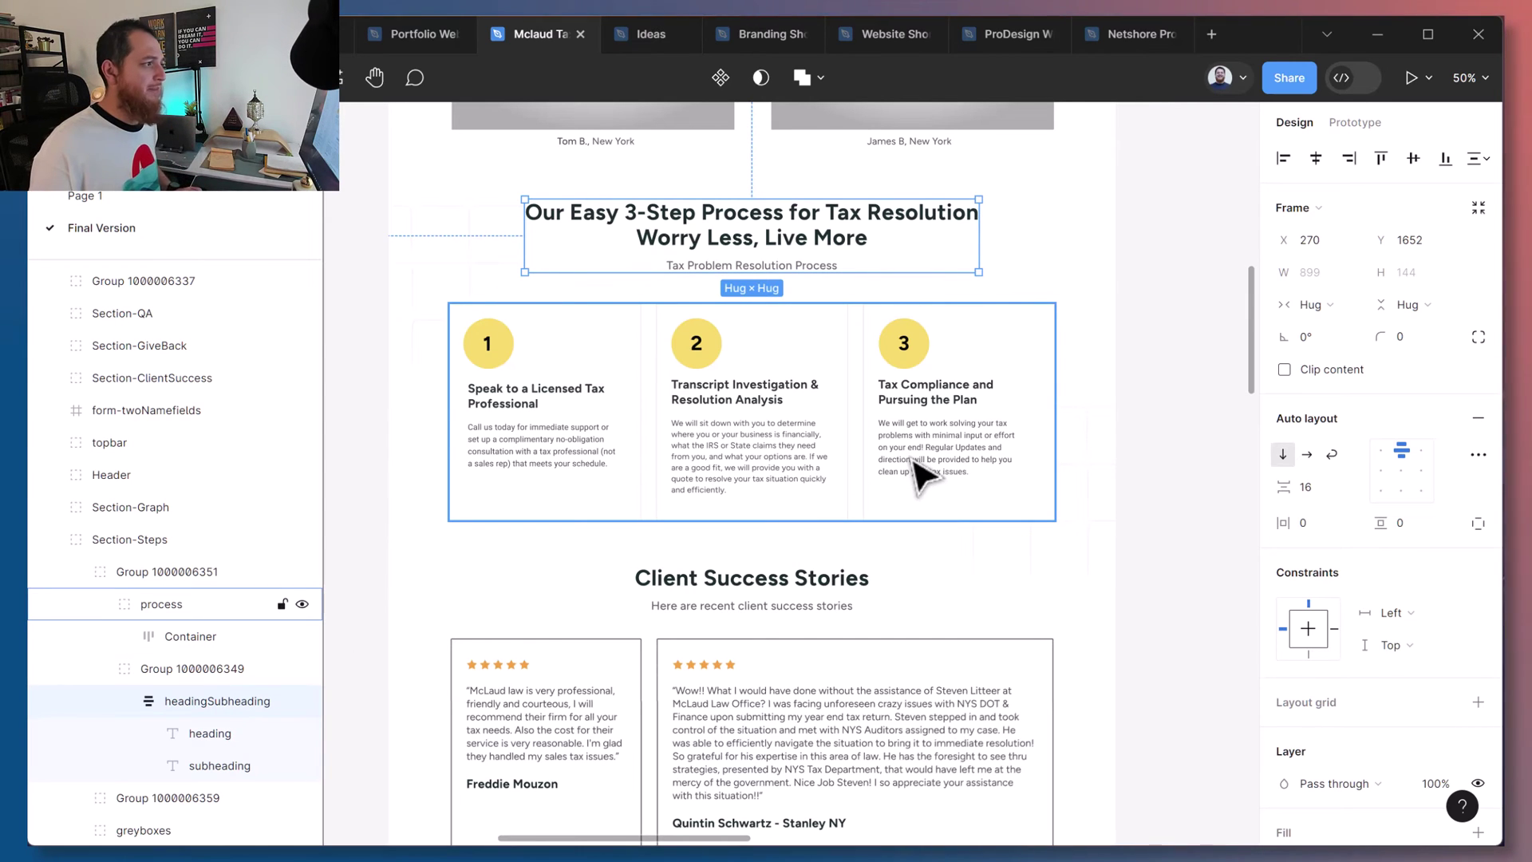
left_click(1312, 488)
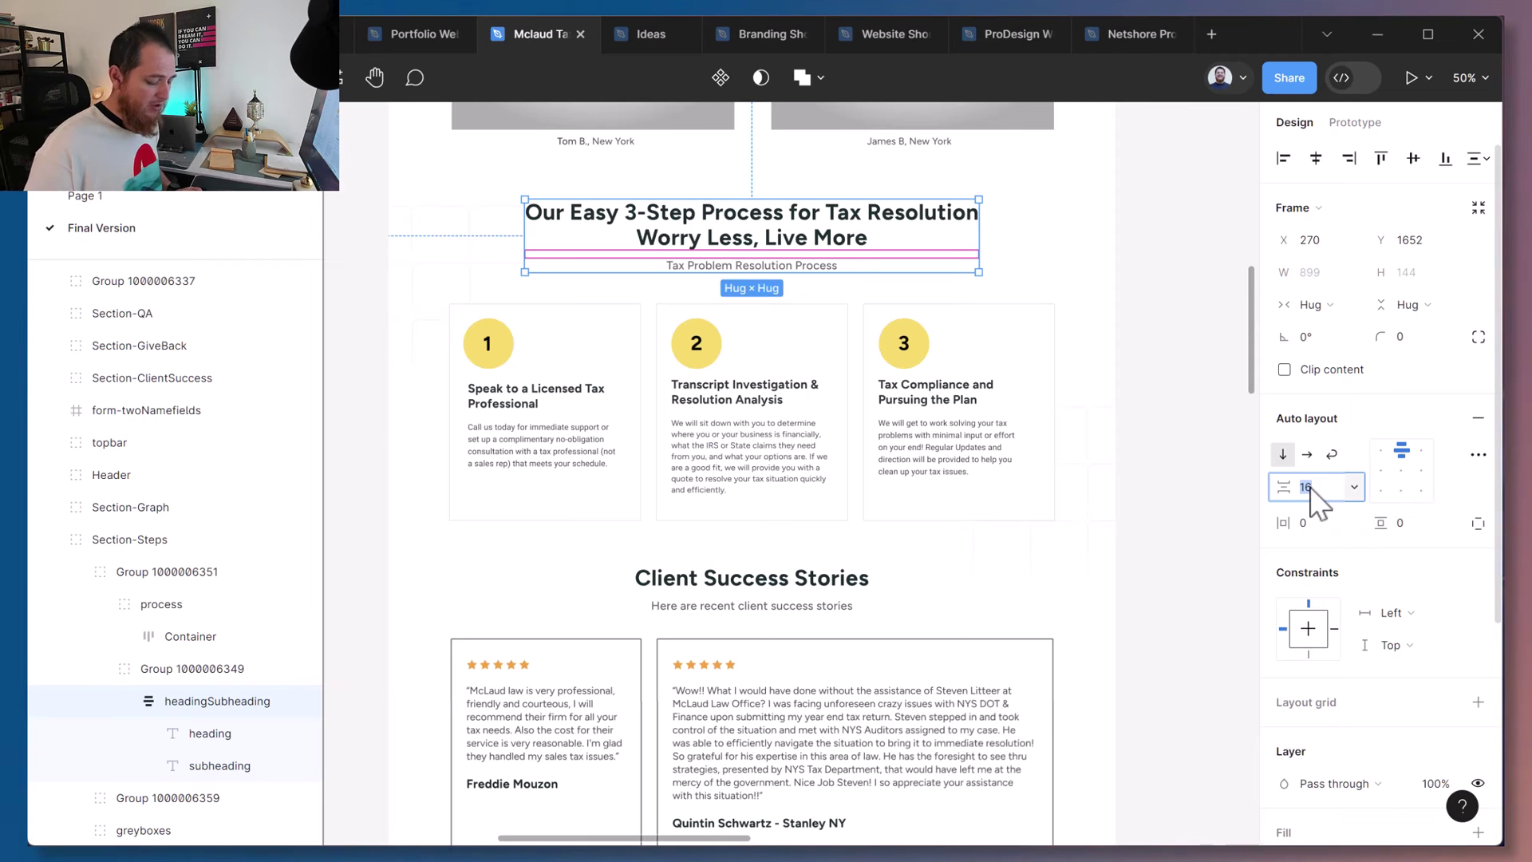
type("2")
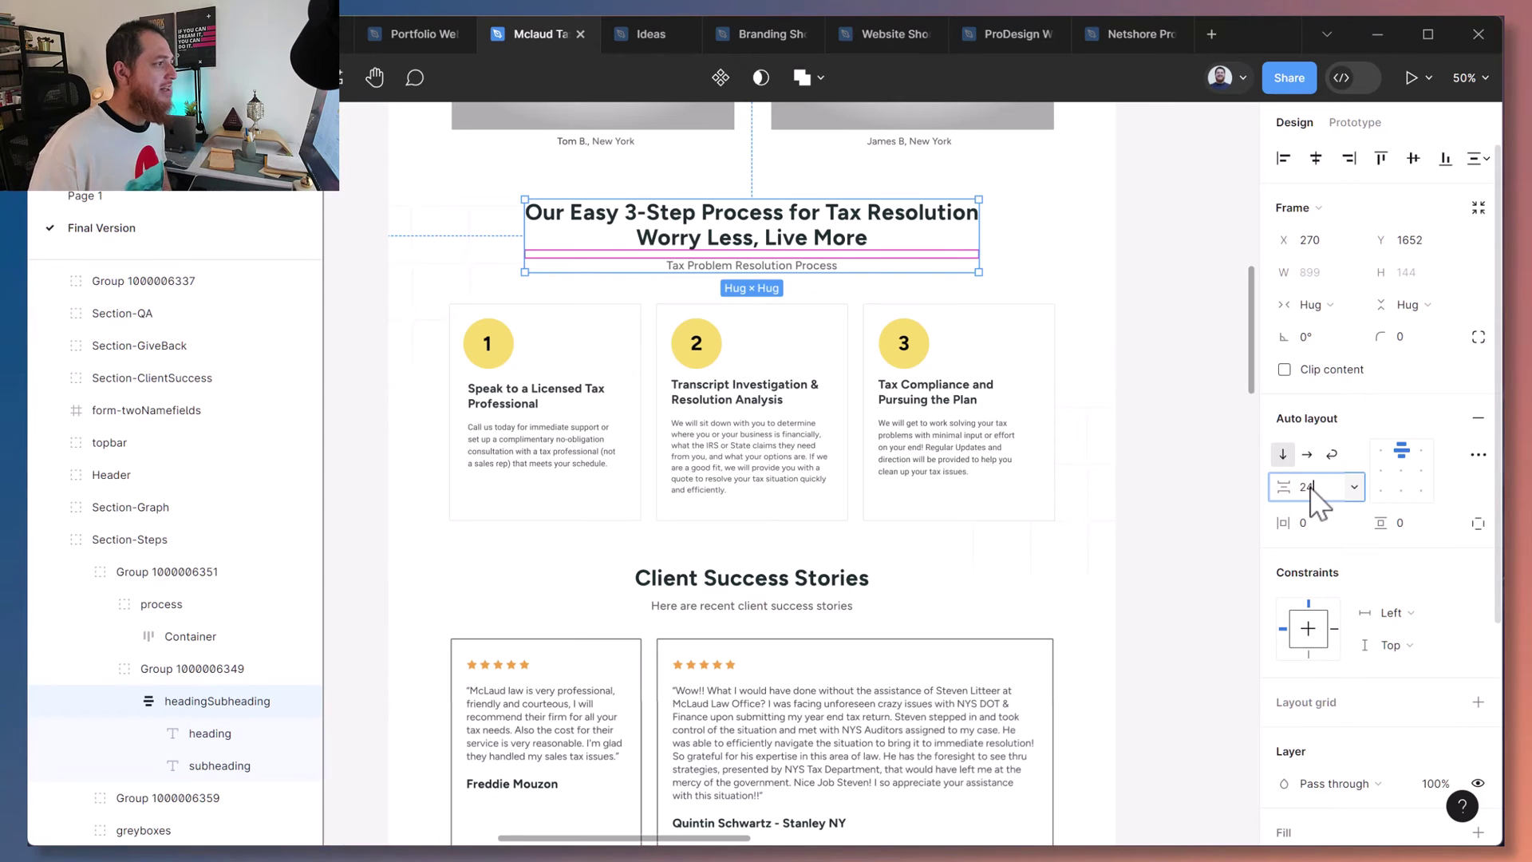
type("4")
key("Return")
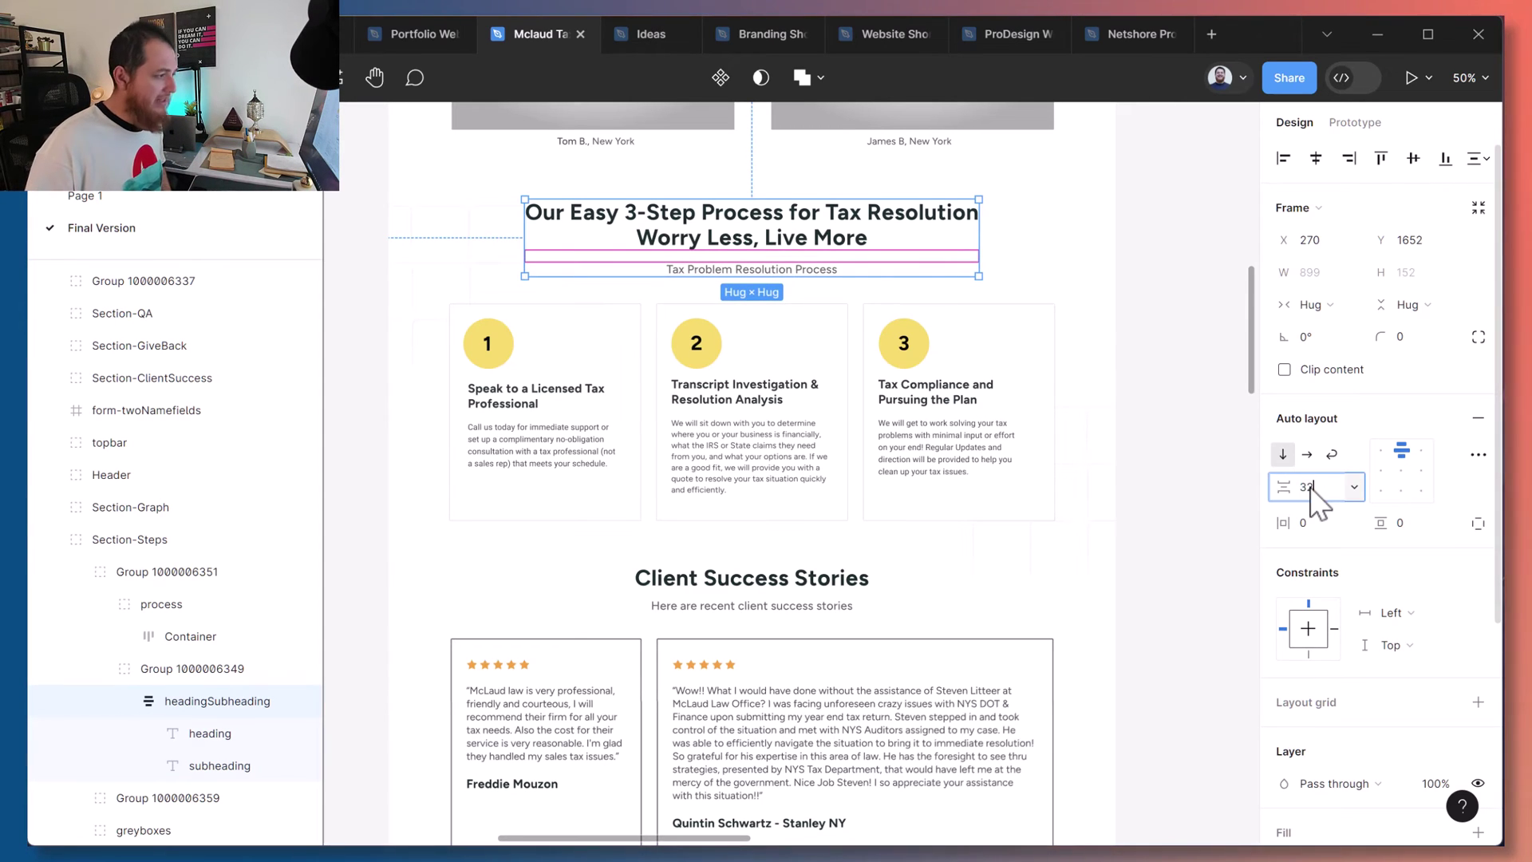
type("32")
key("Return")
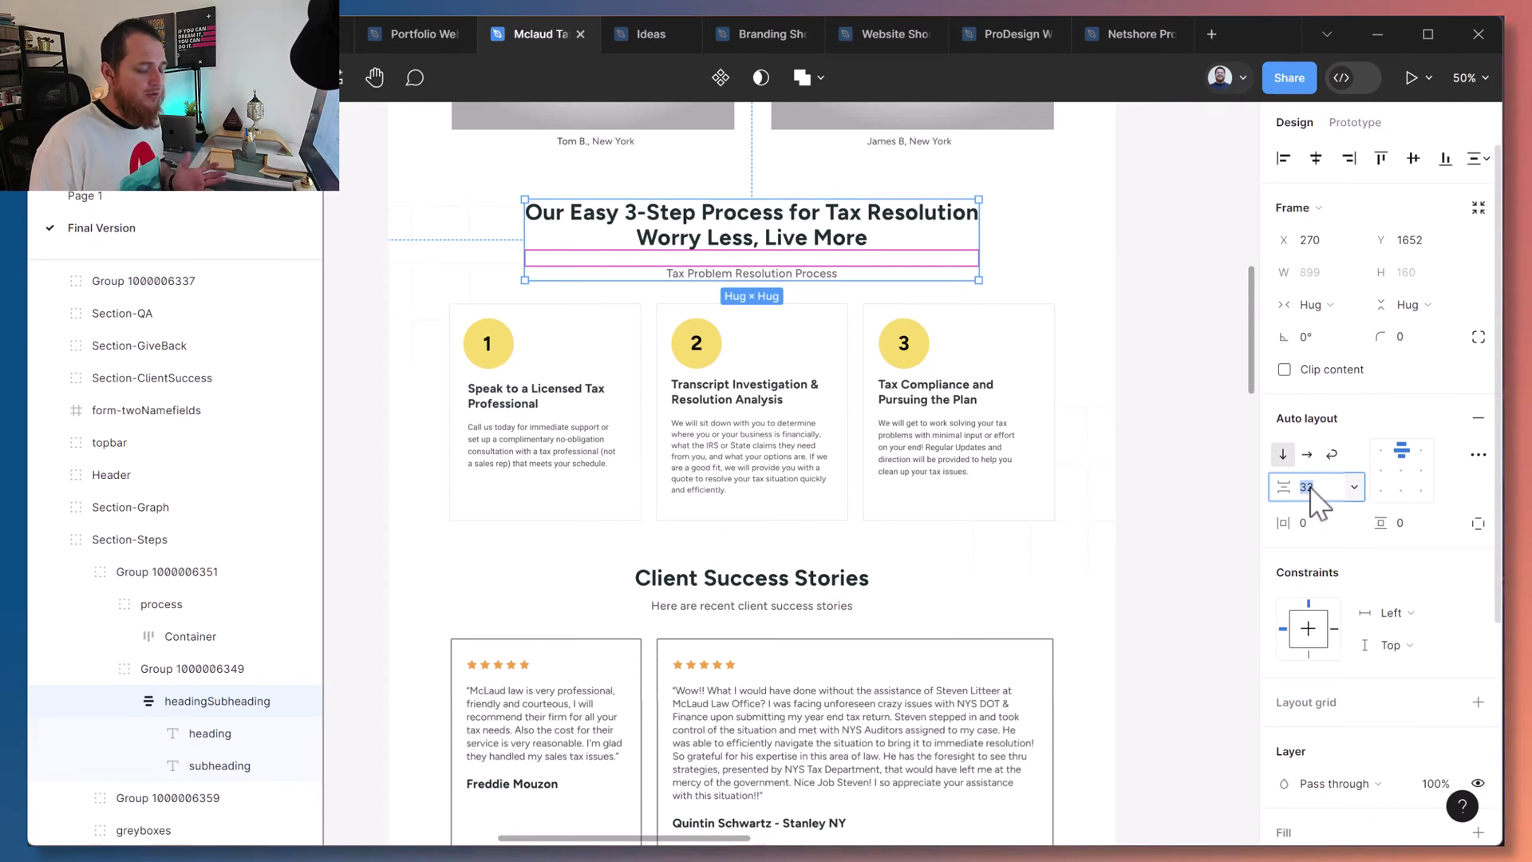
key("Return")
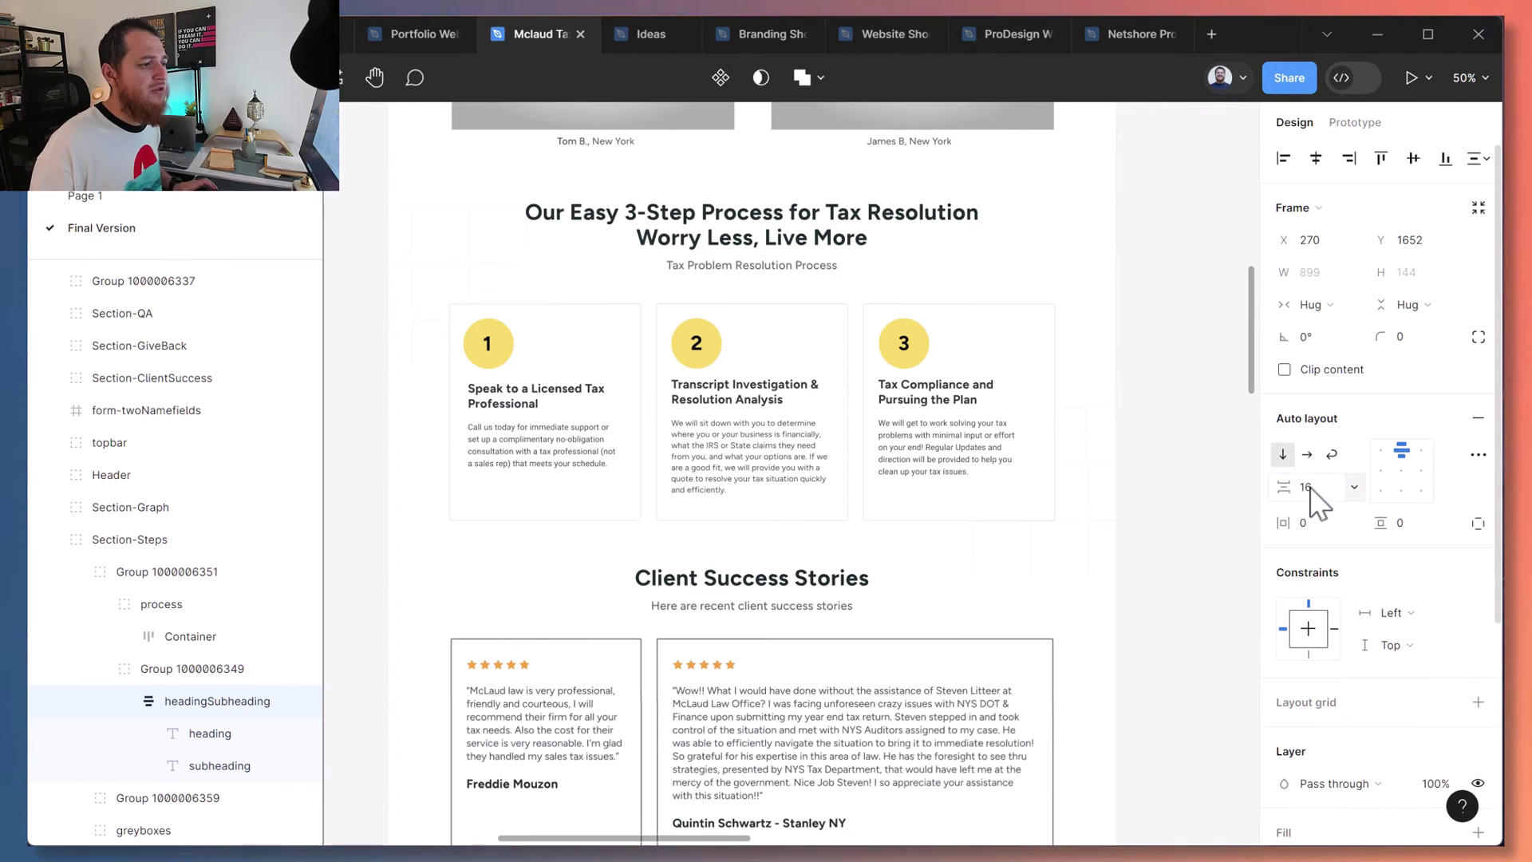
left_click(1309, 487)
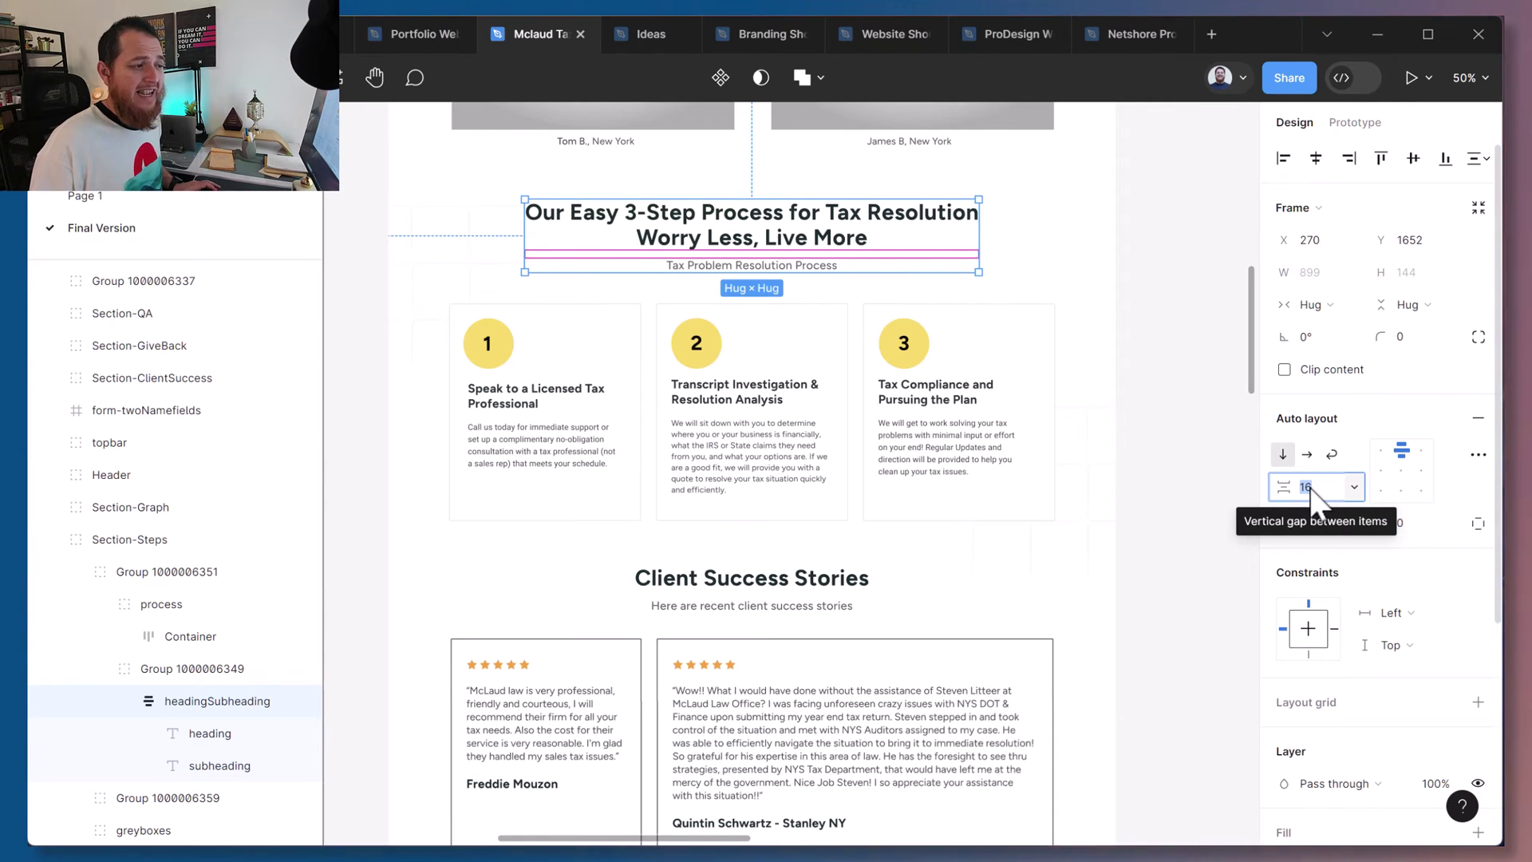
left_click(1164, 301)
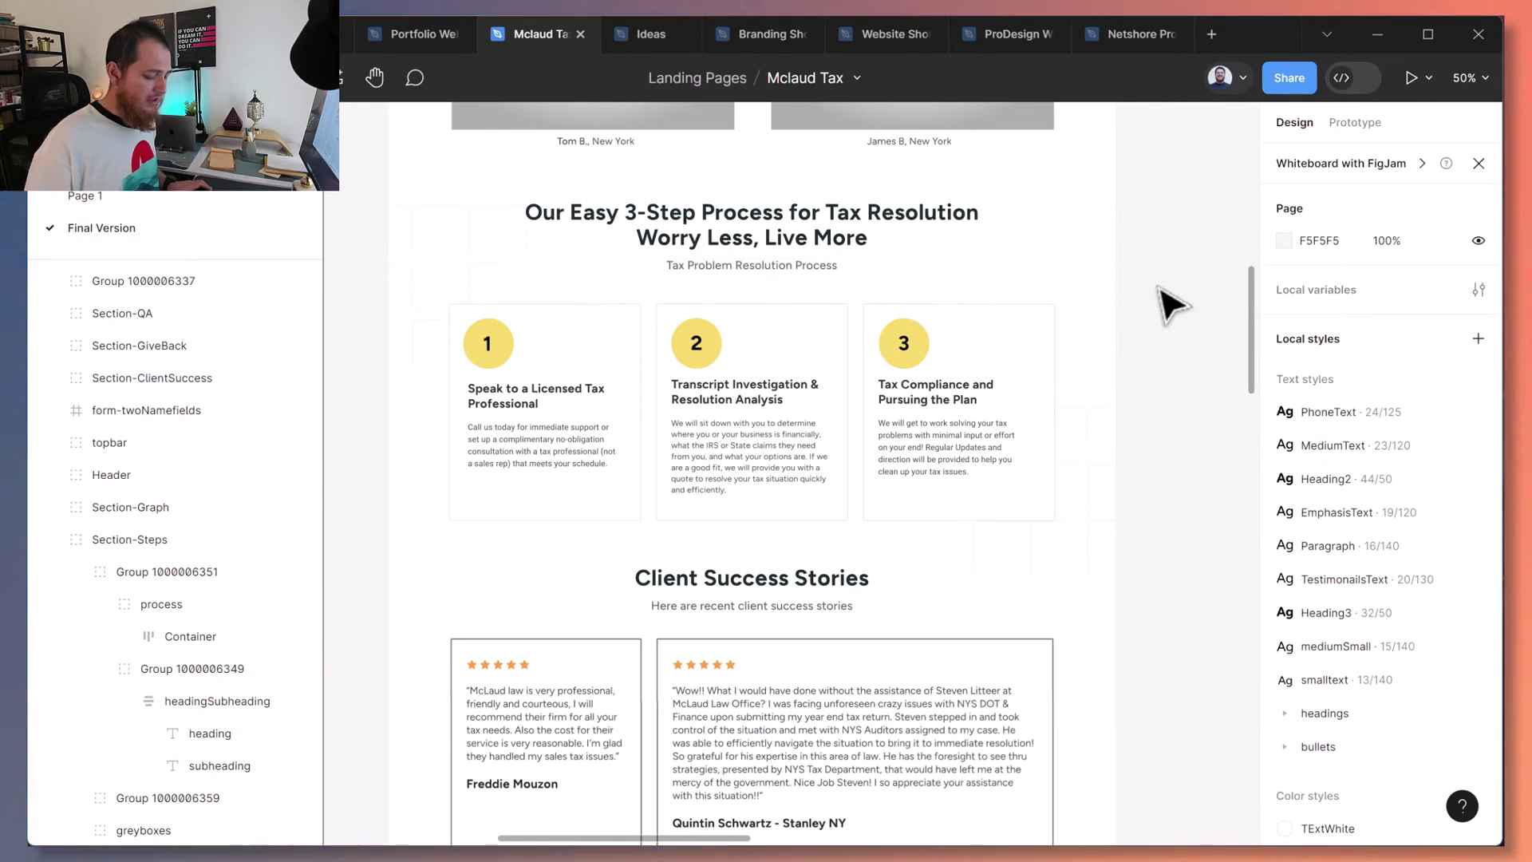
key("minus")
scroll(1147, 301, "up", 2)
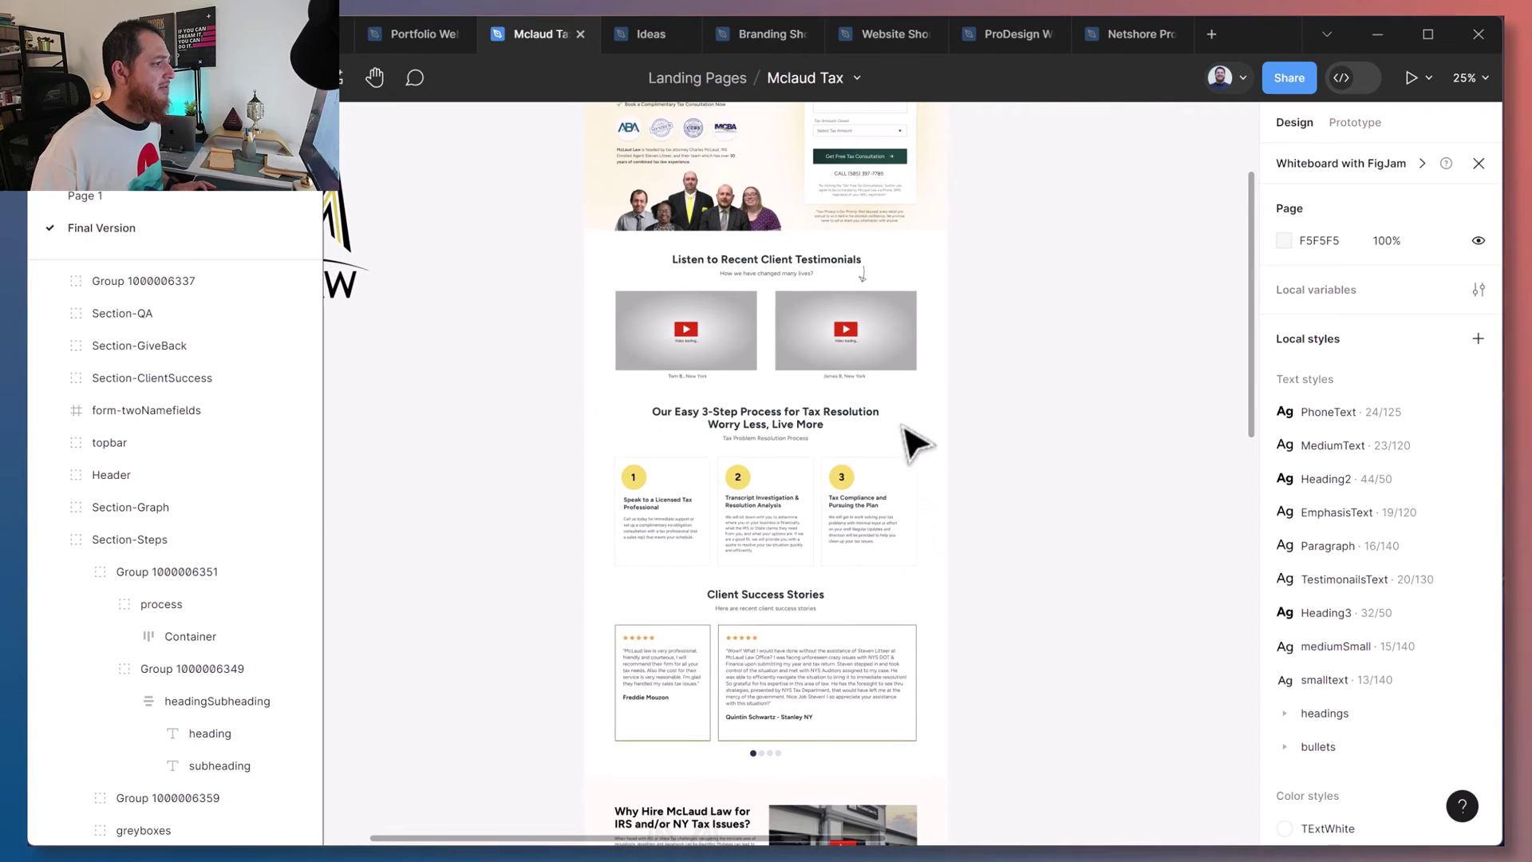
double_click(779, 434)
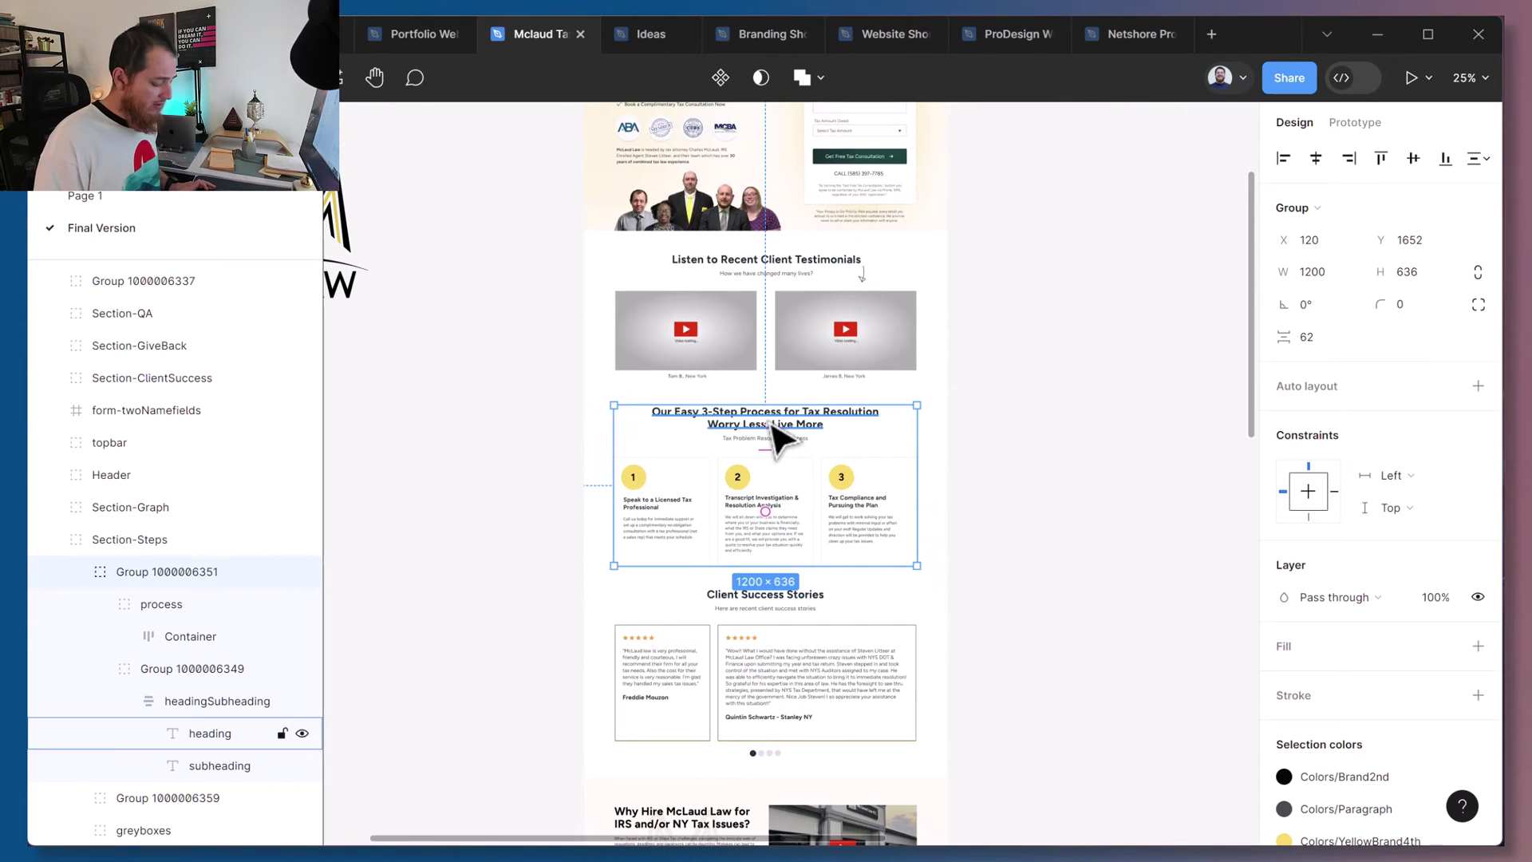
key("plus")
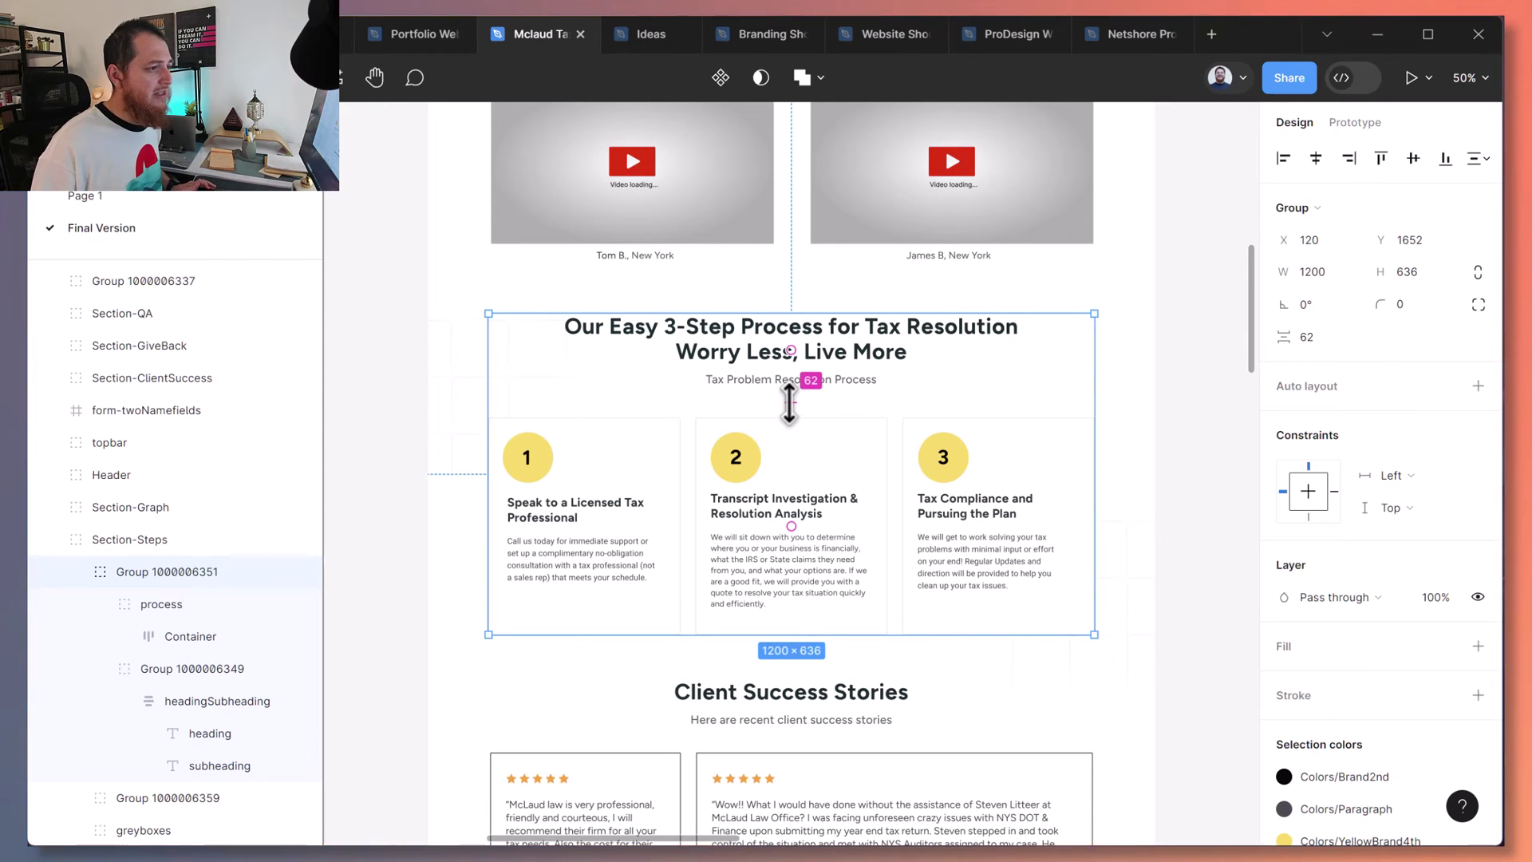
double_click(801, 501)
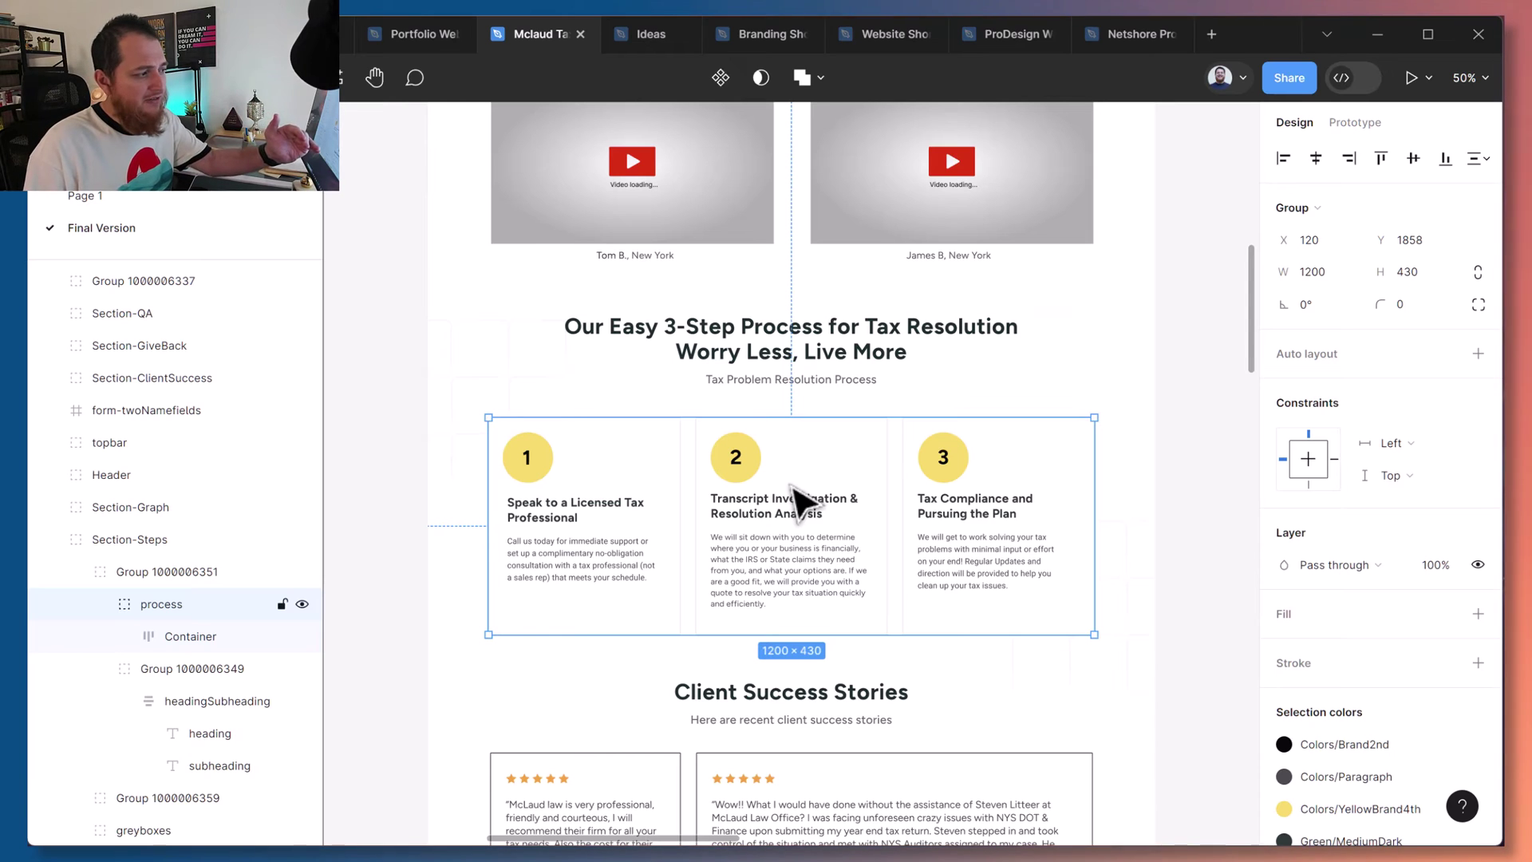
left_click(811, 369)
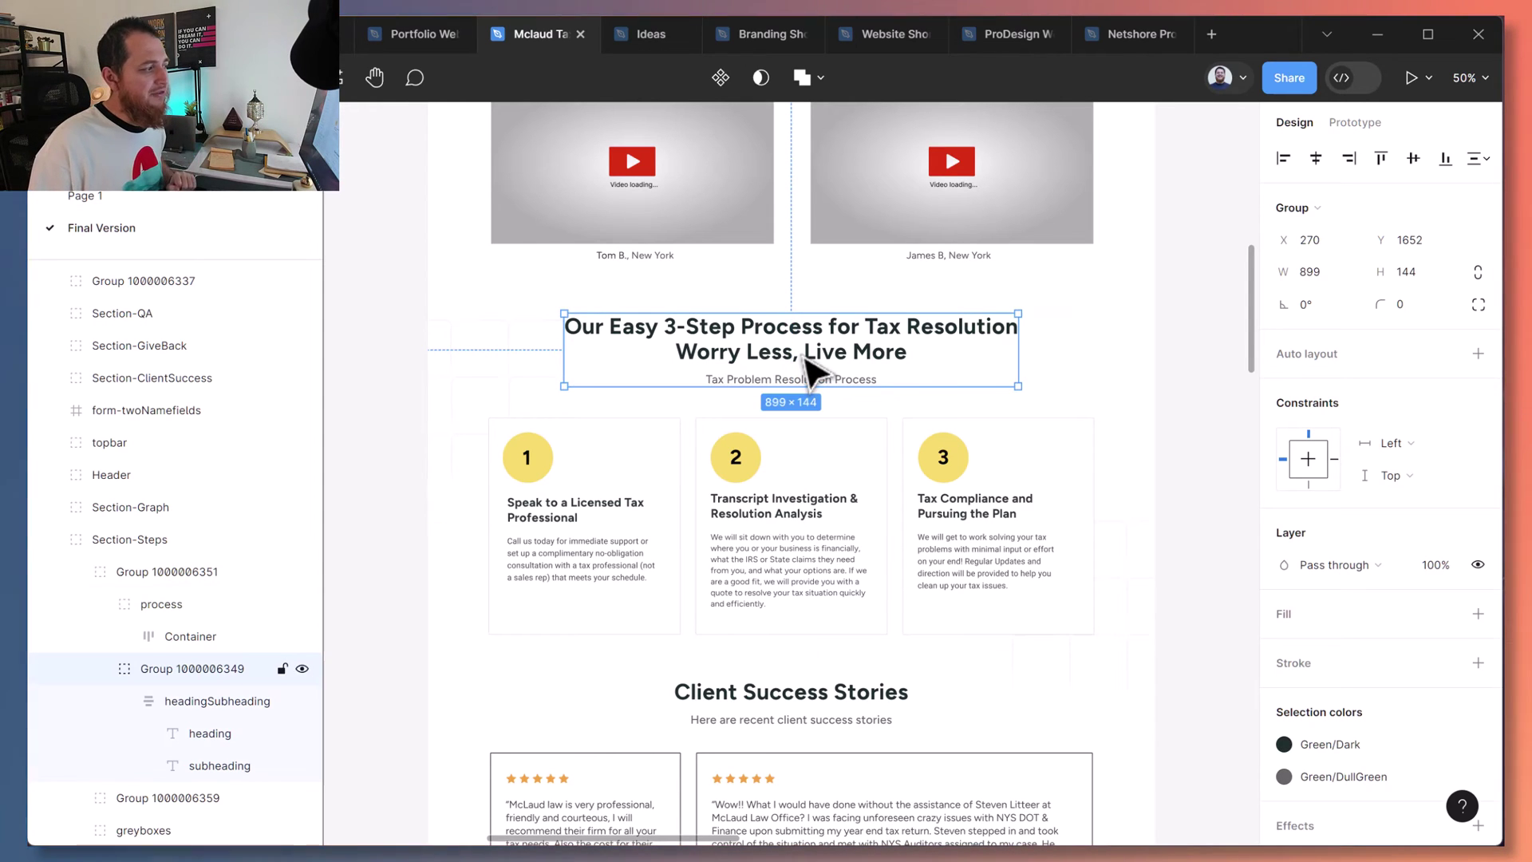
left_click(192, 701)
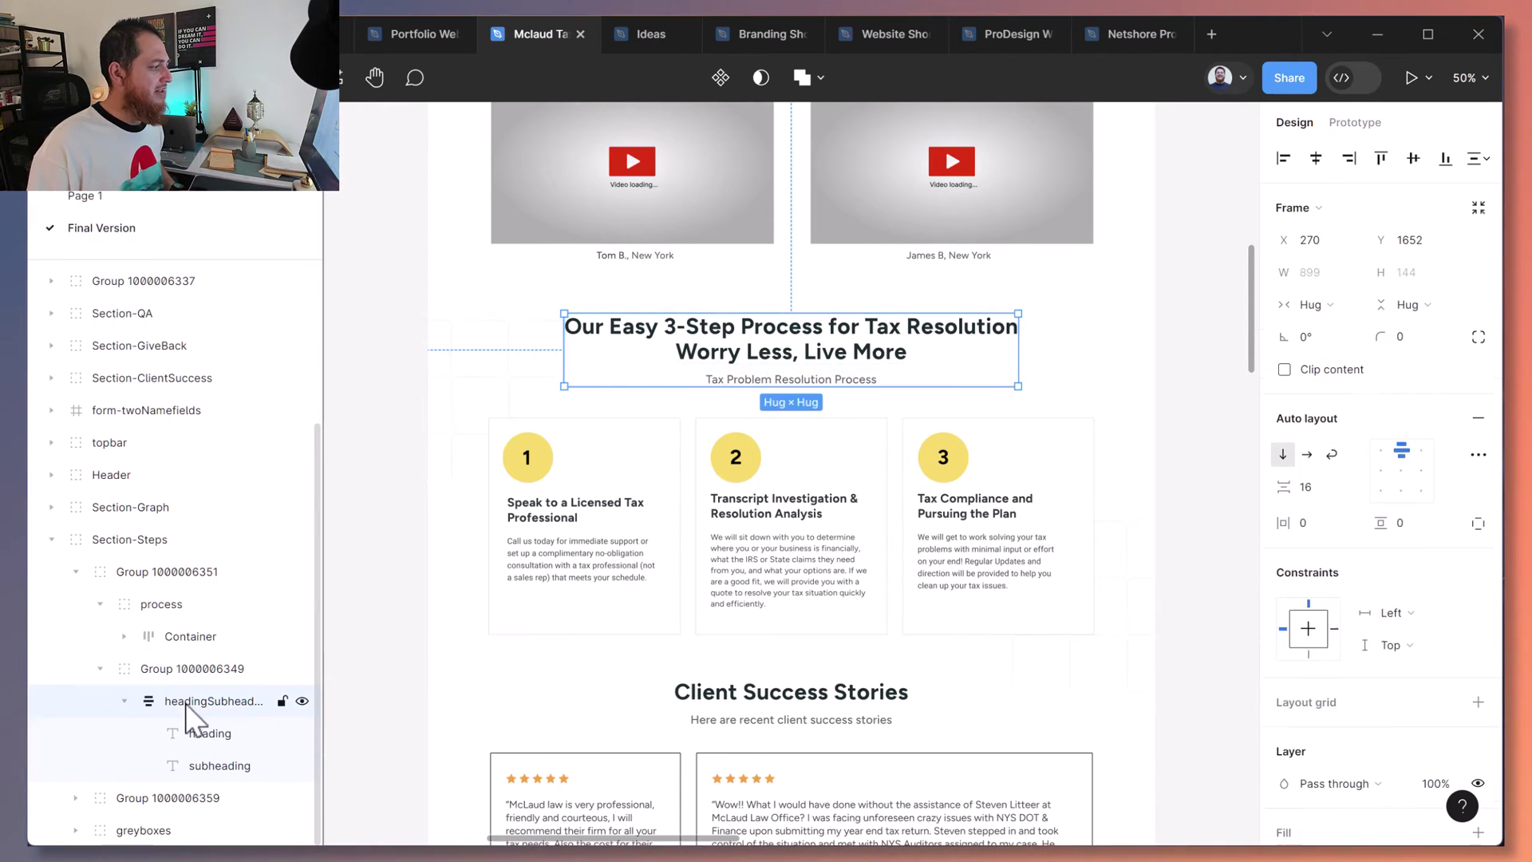
left_click(180, 674)
right_click(180, 674)
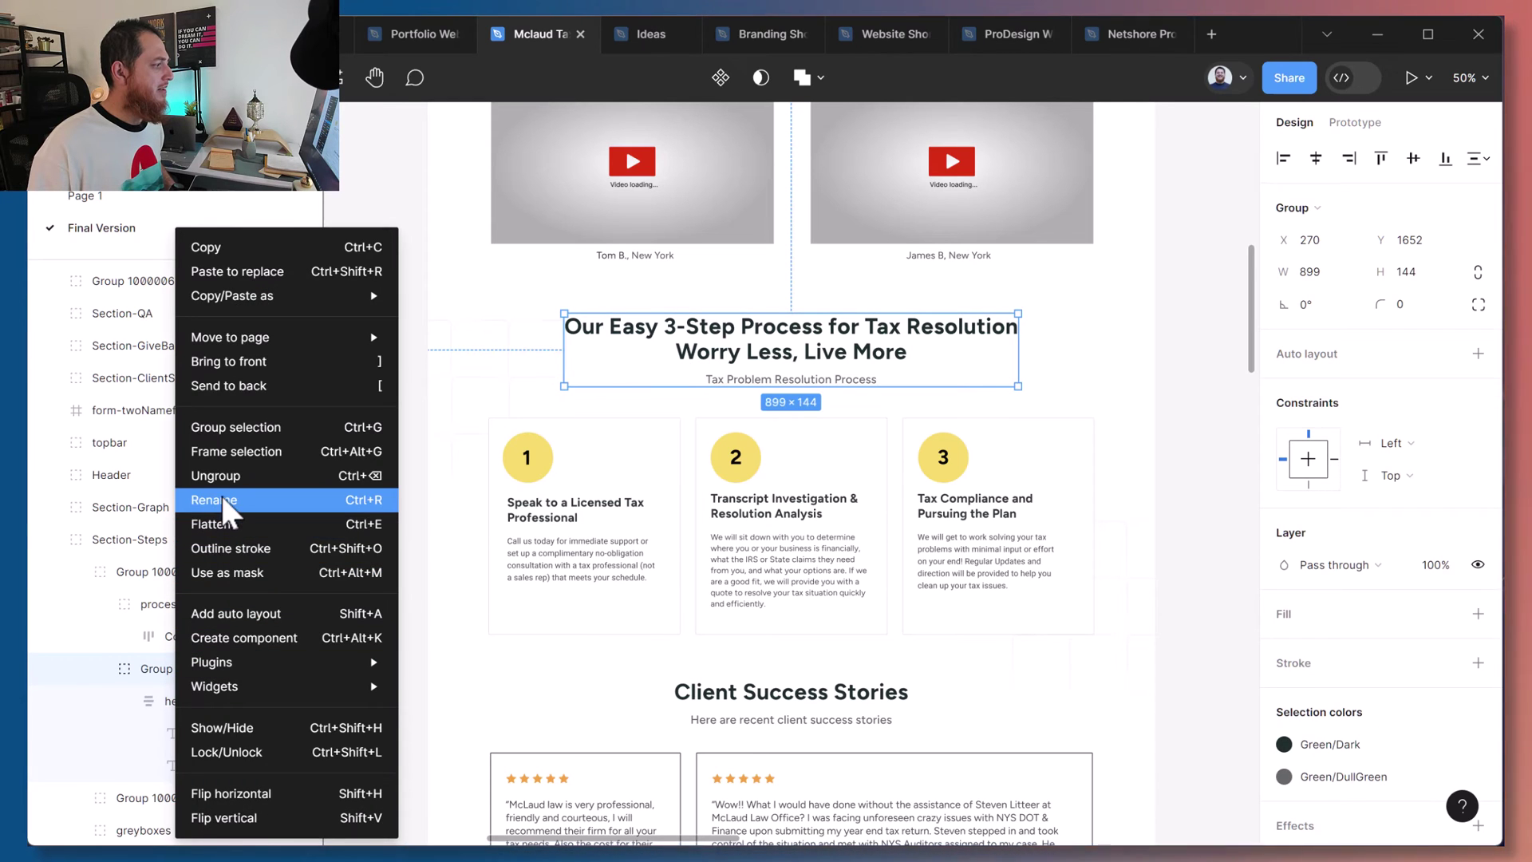
left_click(222, 476)
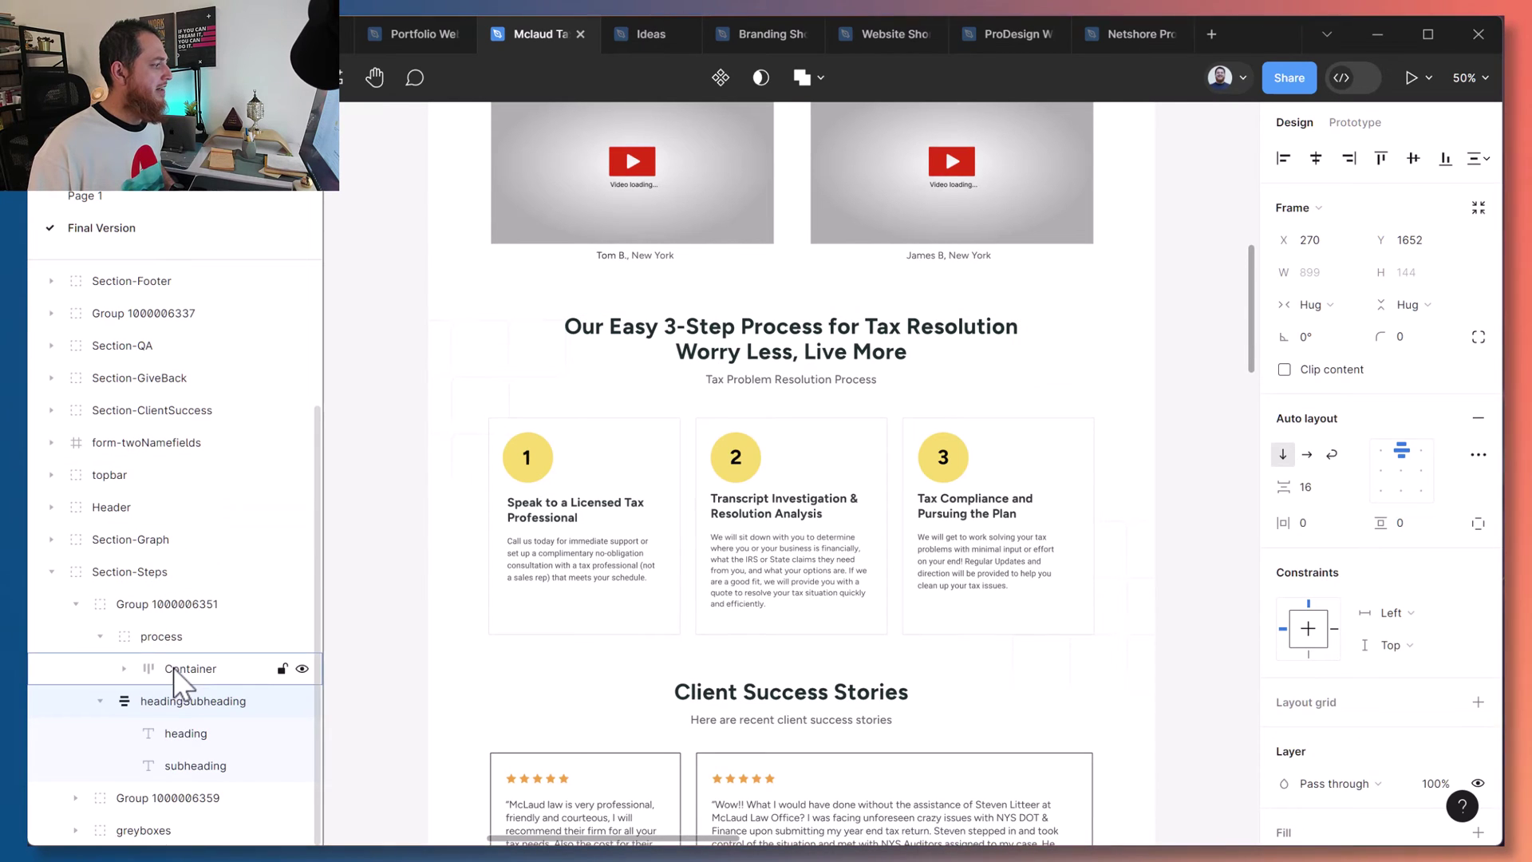
Ungroup the process group around the step cards, leaving Container in the section group.
left_click(174, 667)
left_click(168, 636)
right_click(168, 635)
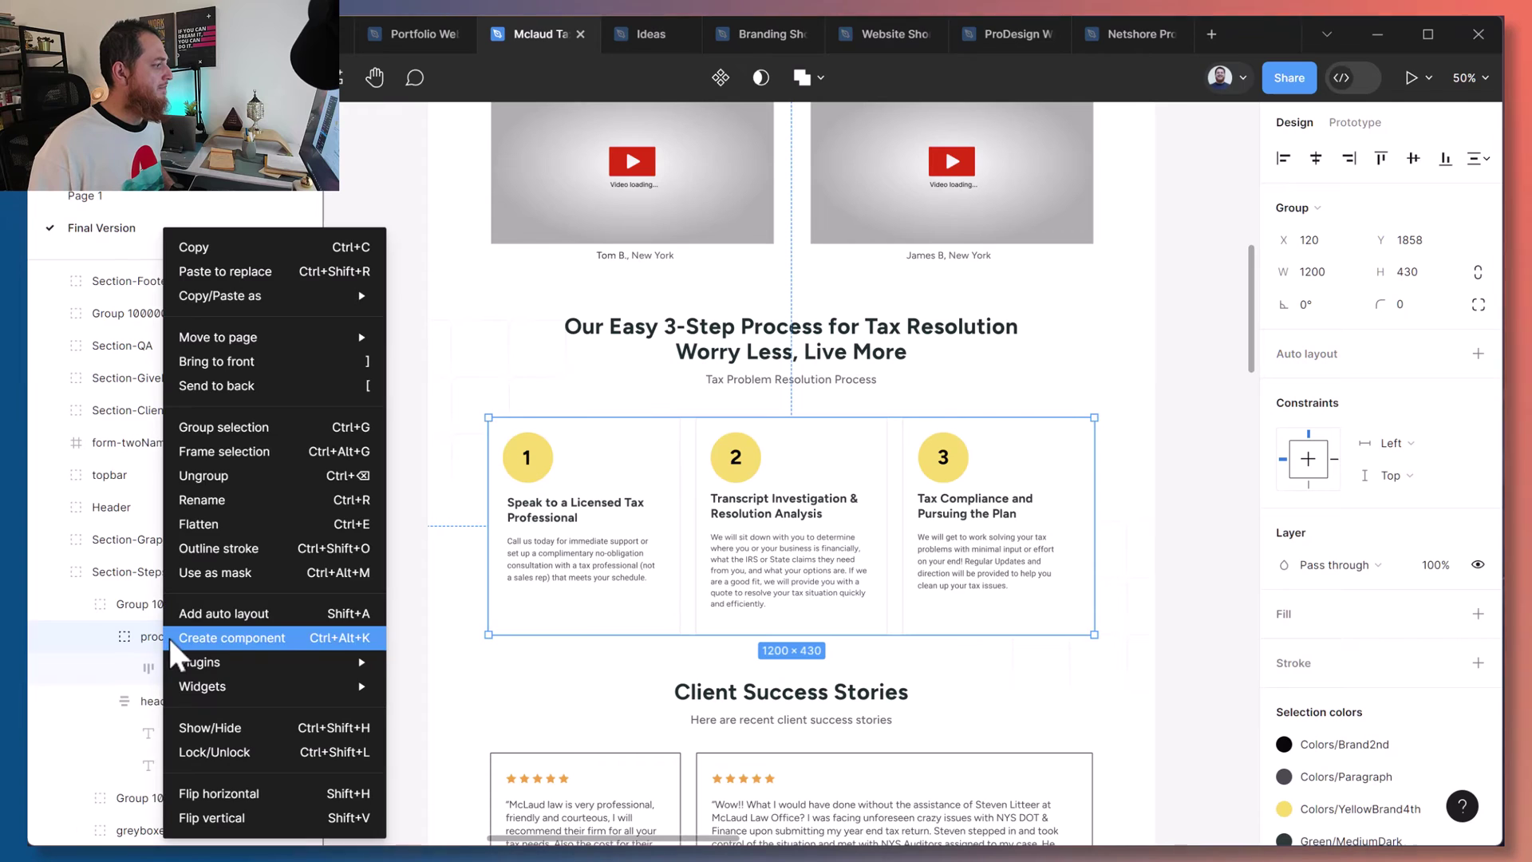
left_click(198, 477)
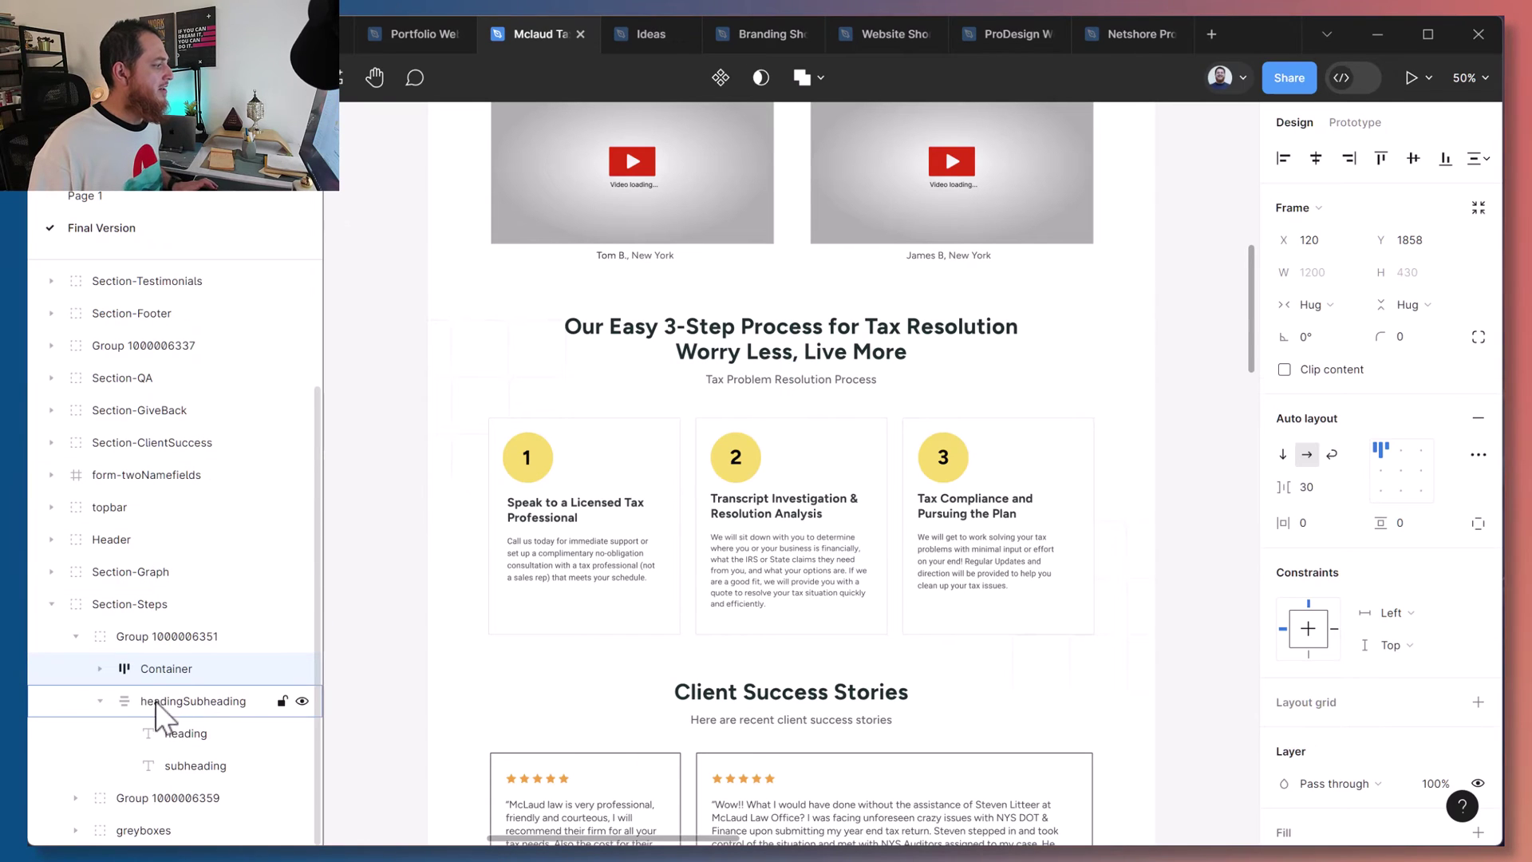
left_click(102, 700)
Wrap headingSubheading and the step-card Container in one auto-layout frame using Shift+A, with gap 56.
left_click(194, 701)
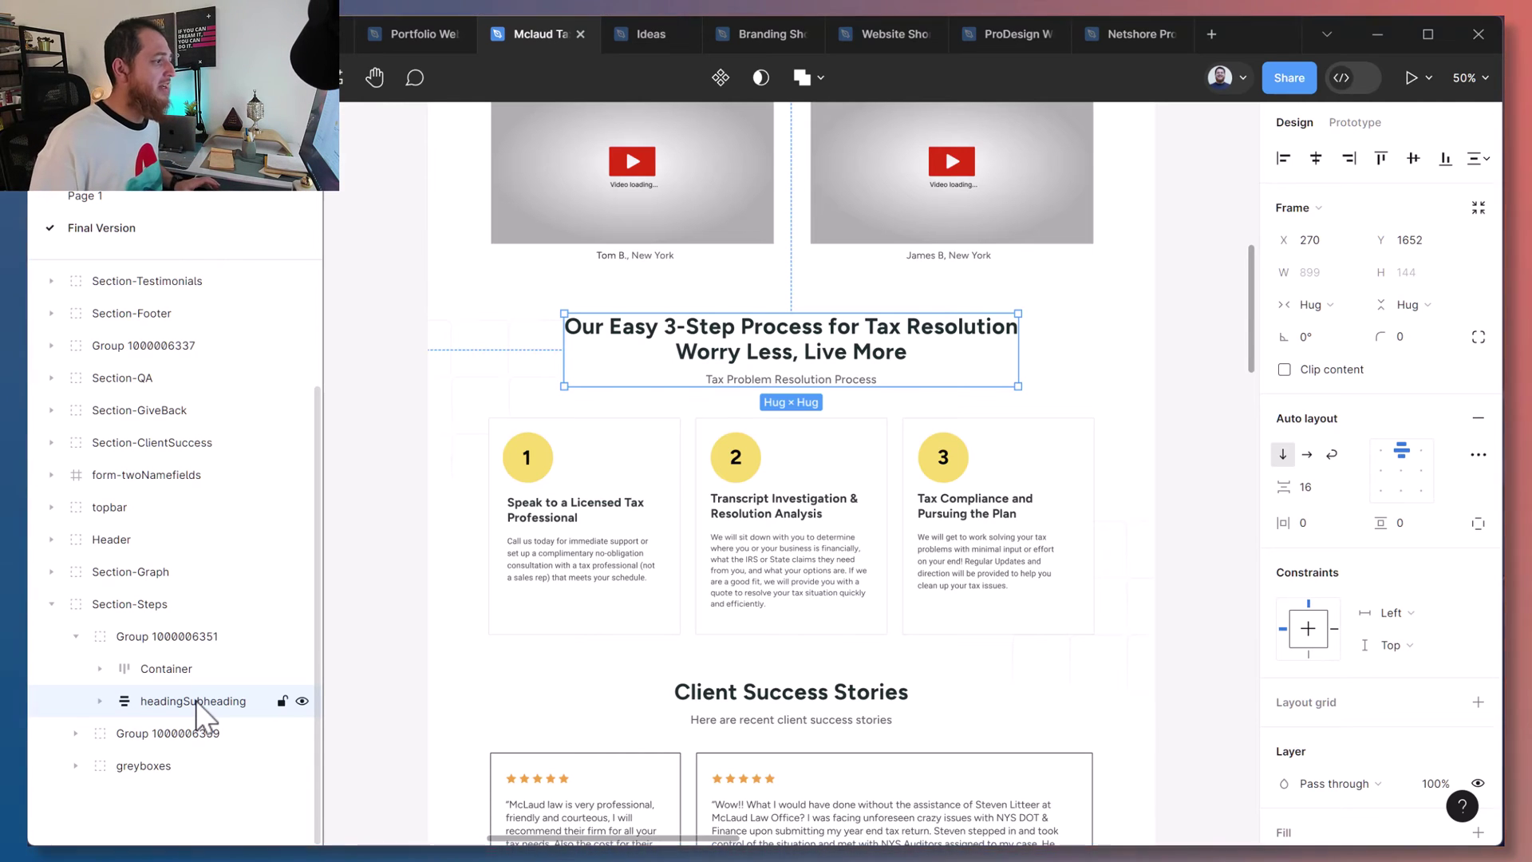
left_click(611, 597)
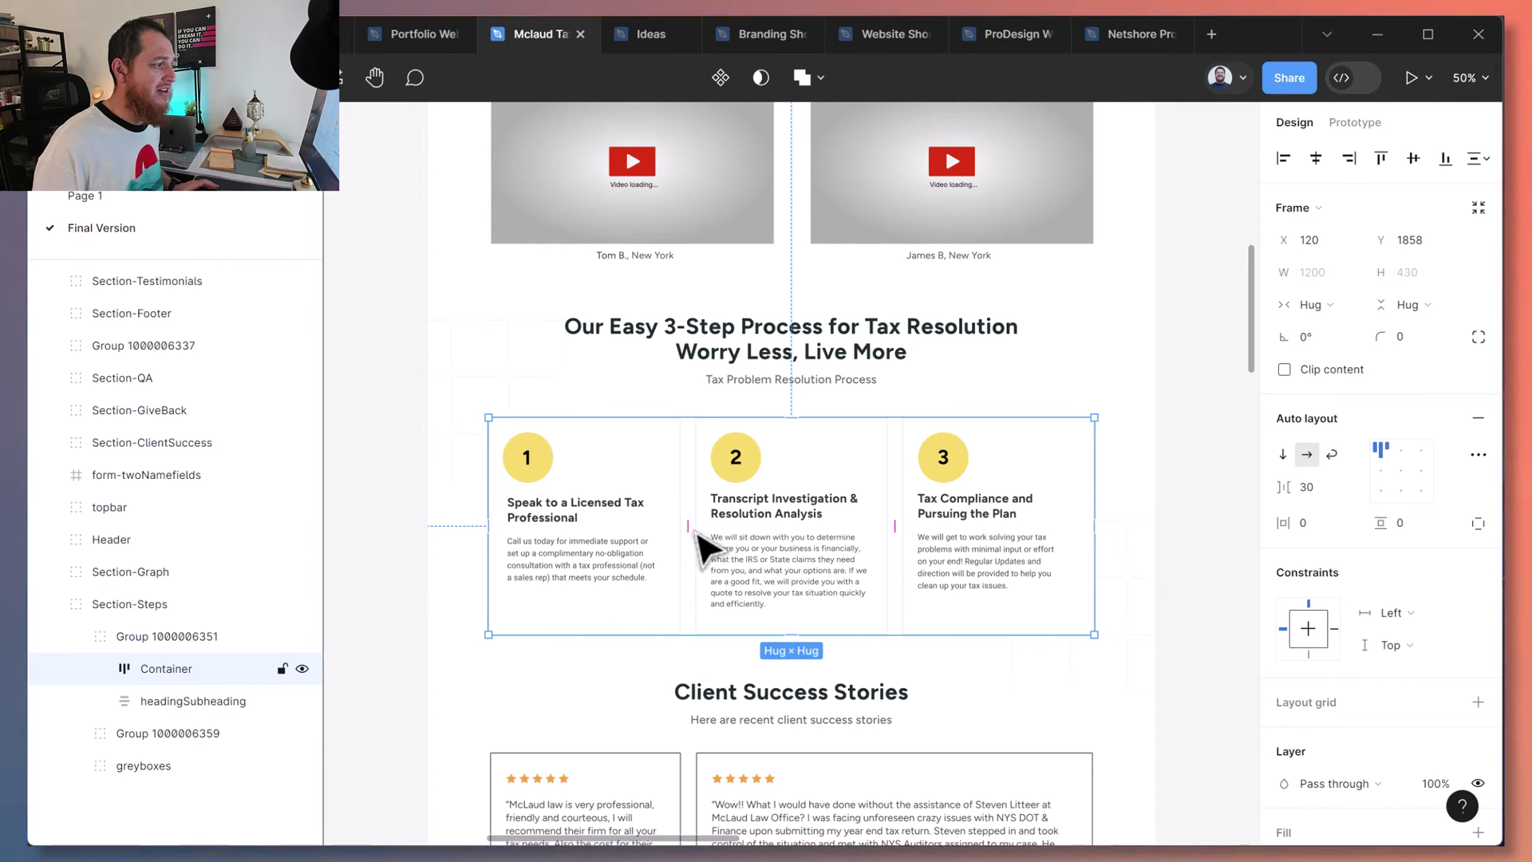
left_click(790, 385)
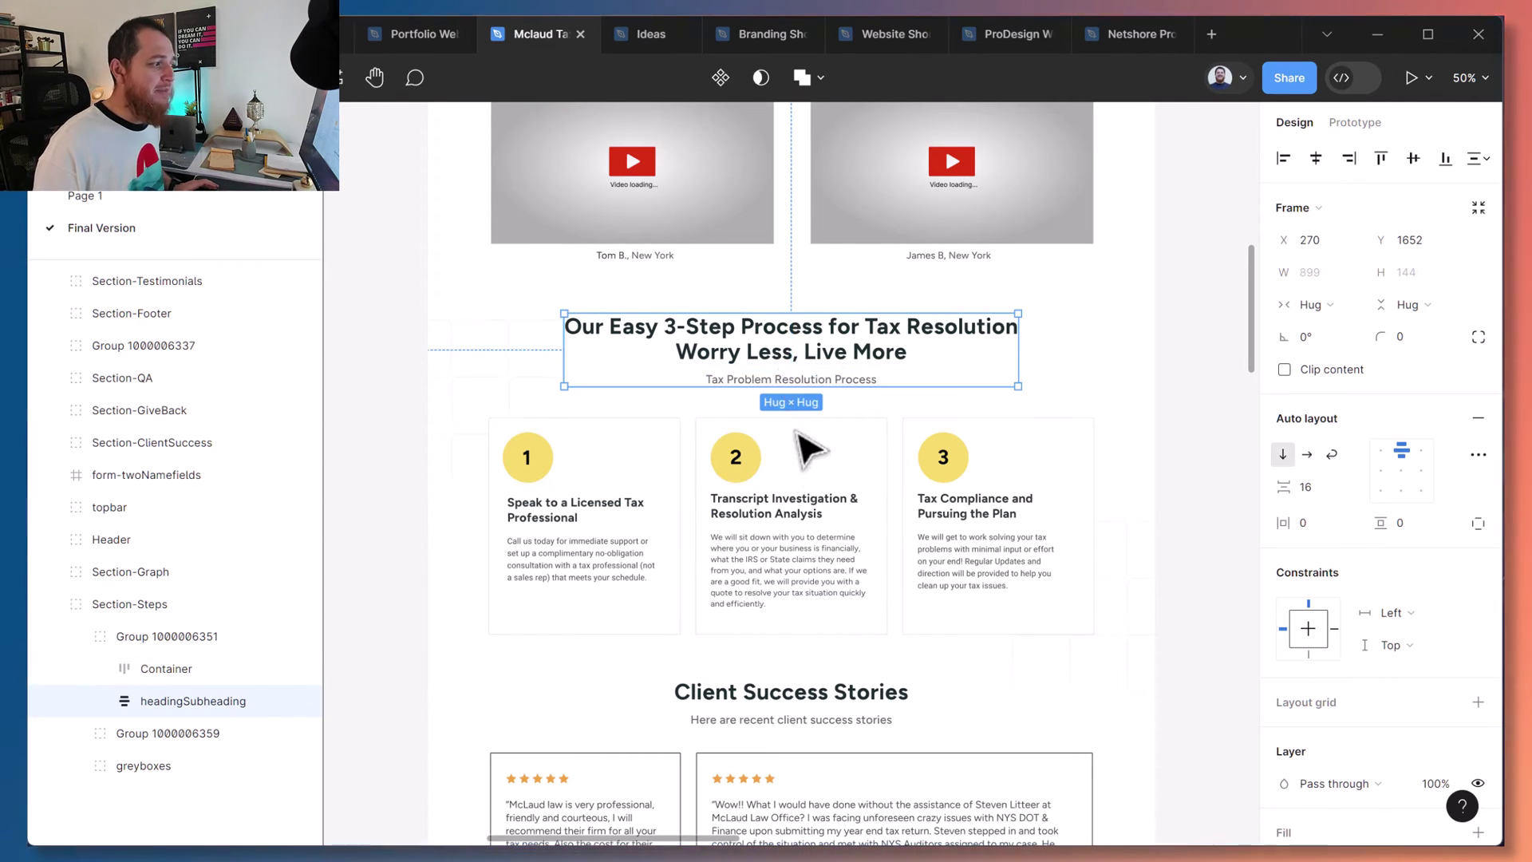
left_click(811, 463)
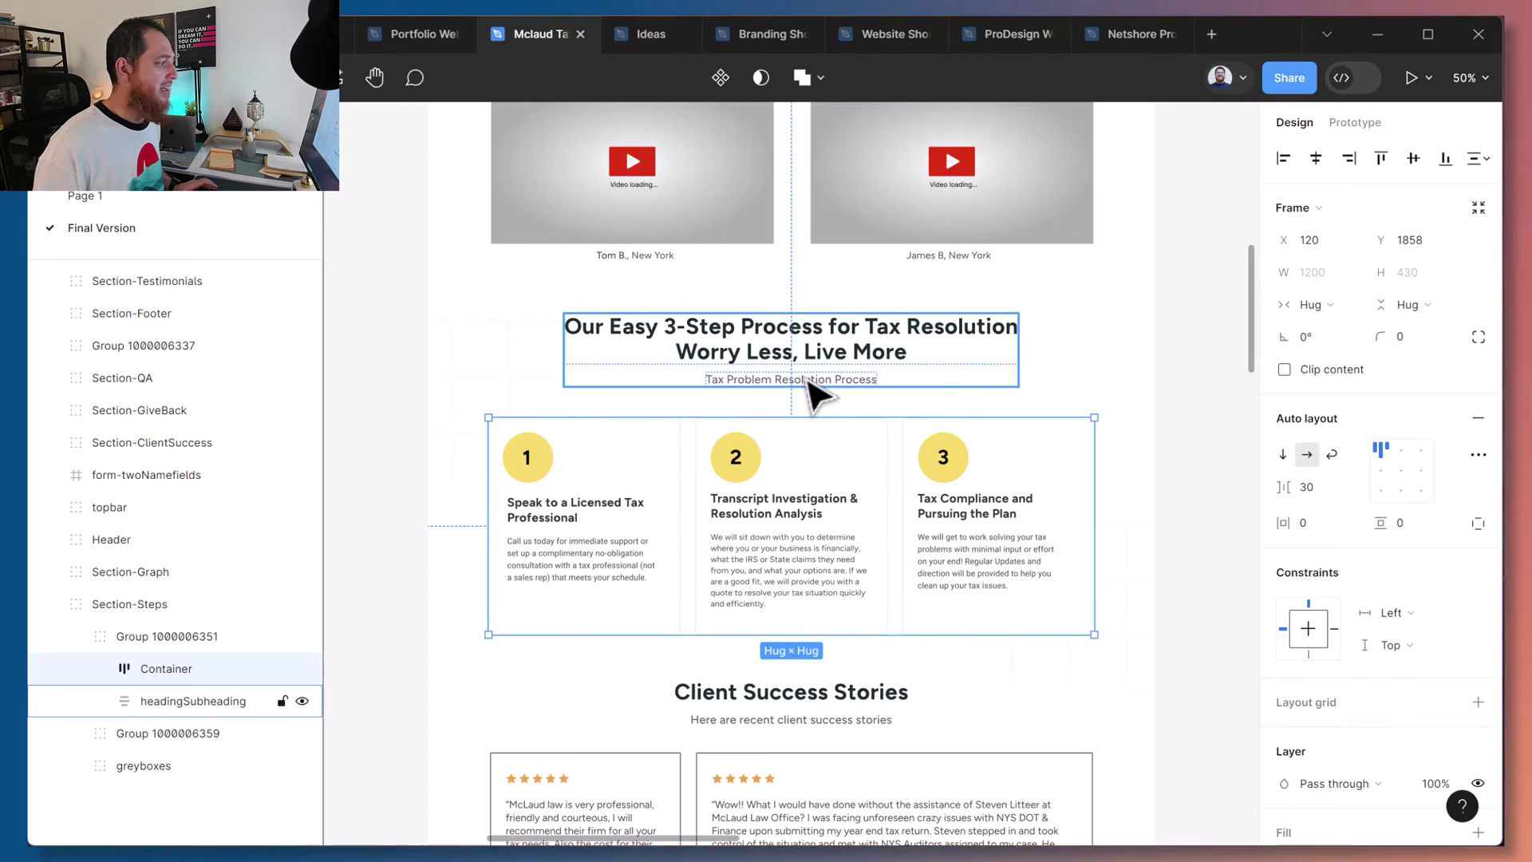
left_click(808, 383)
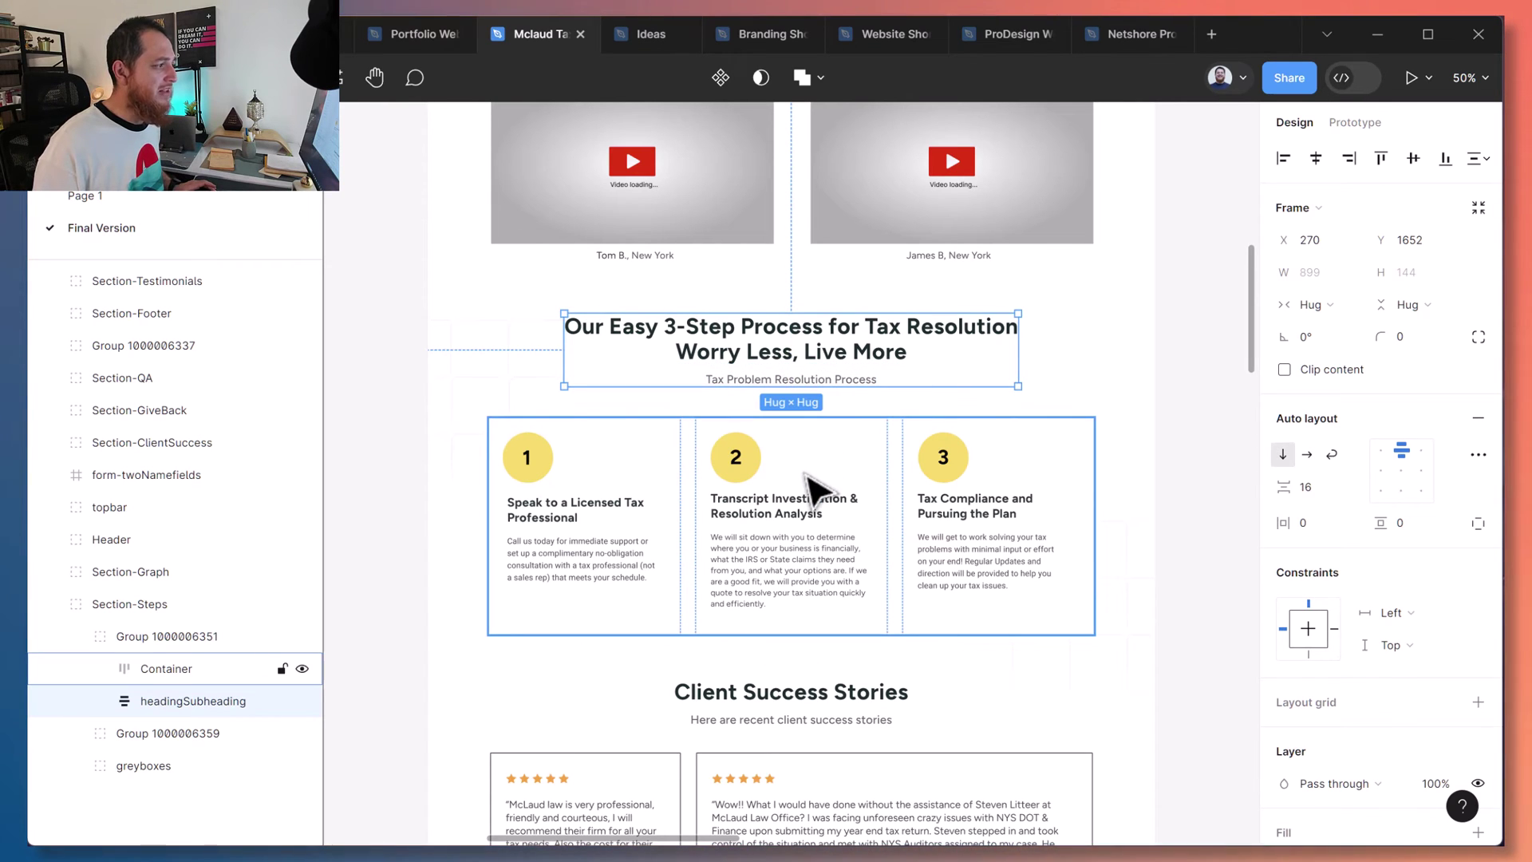
left_click(806, 475, "shift")
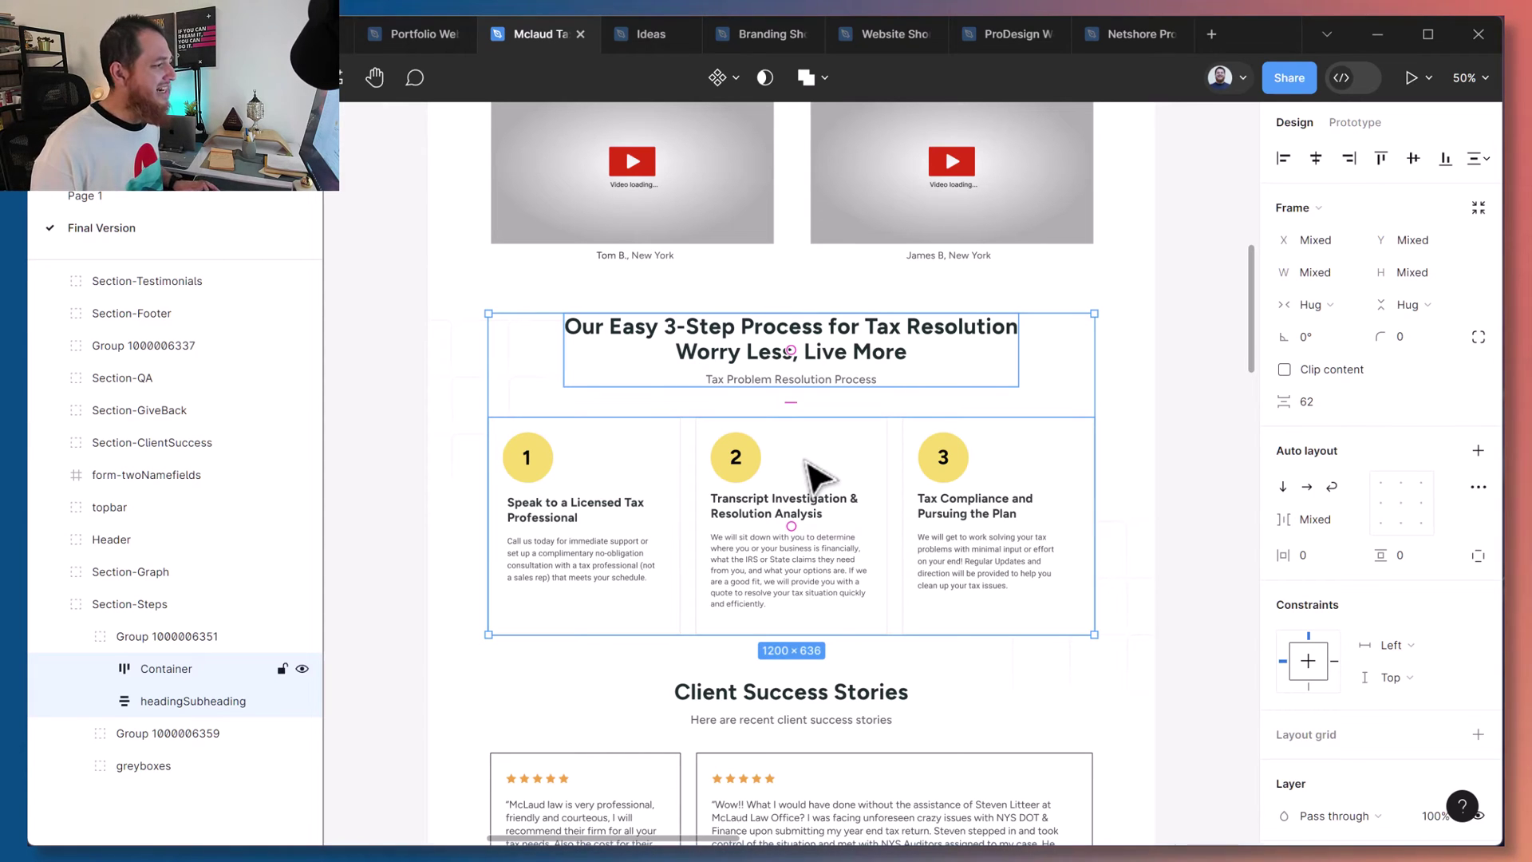
key("shift+a")
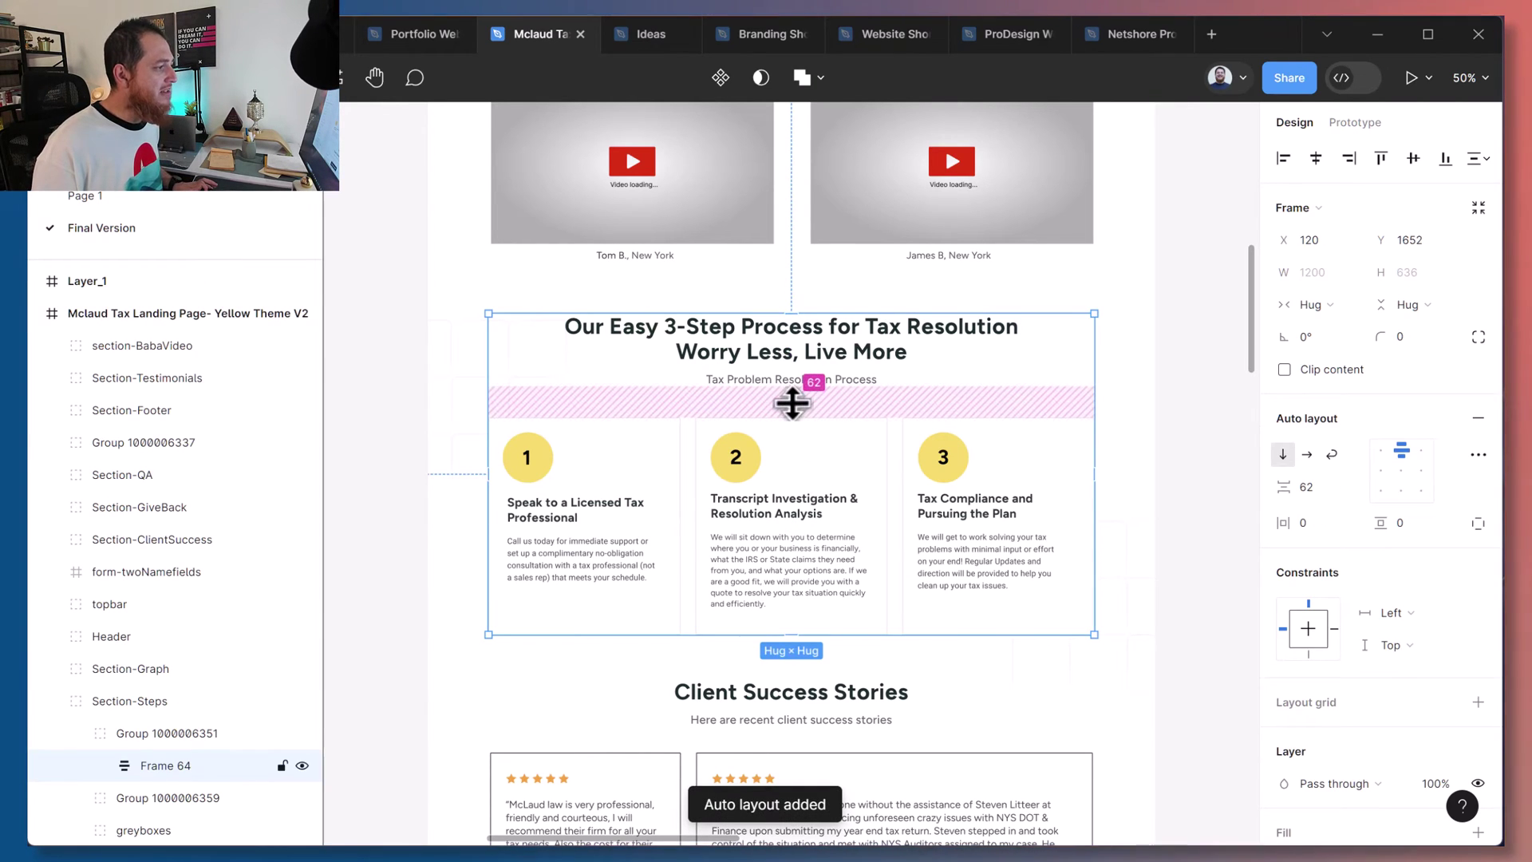
left_click(1313, 484)
key("Up")
key("Up")
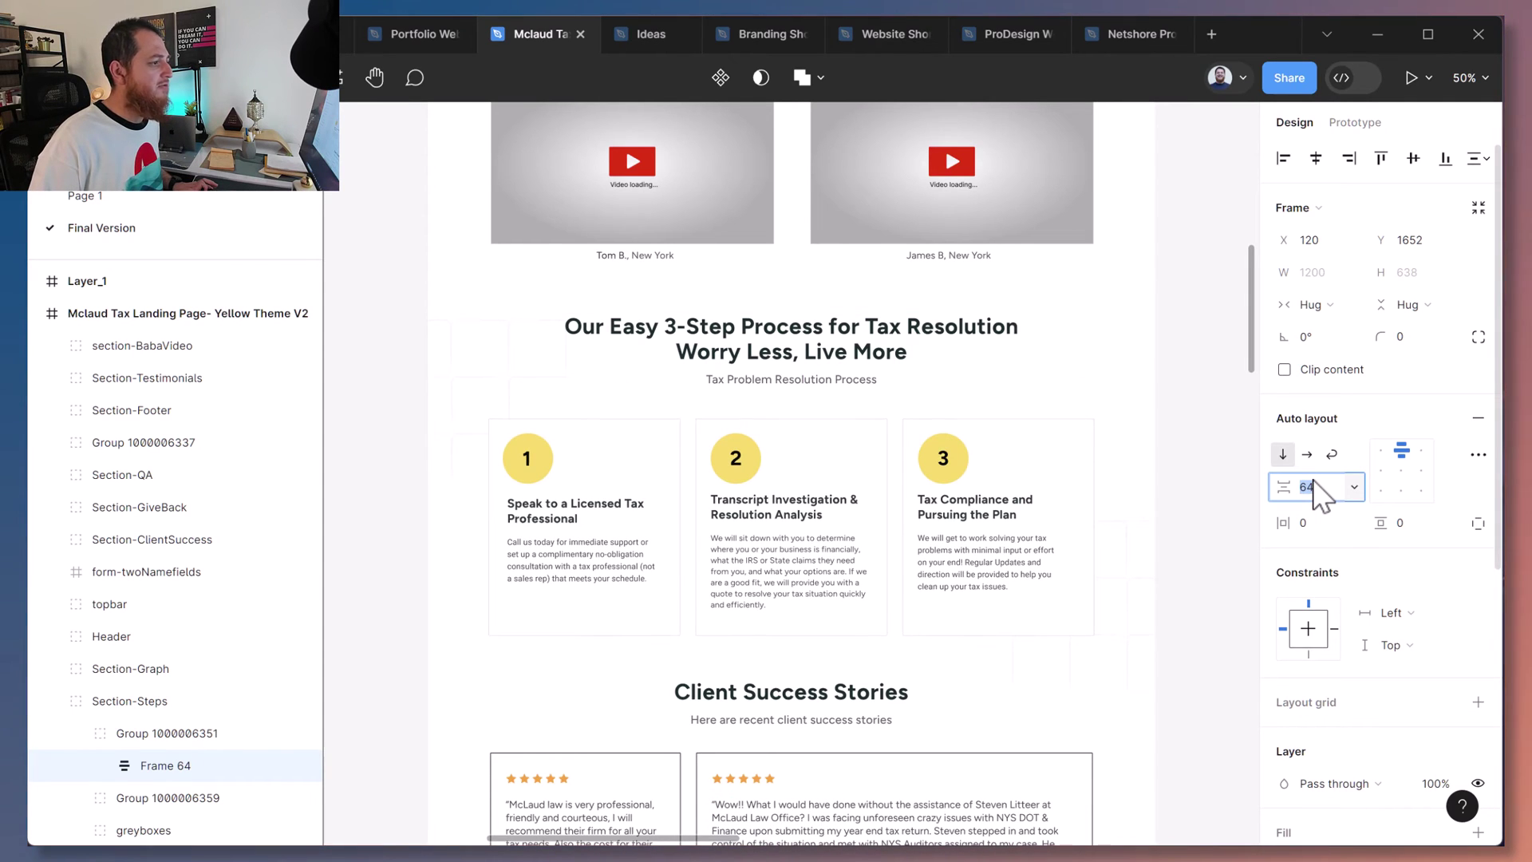
type("56")
key("Return")
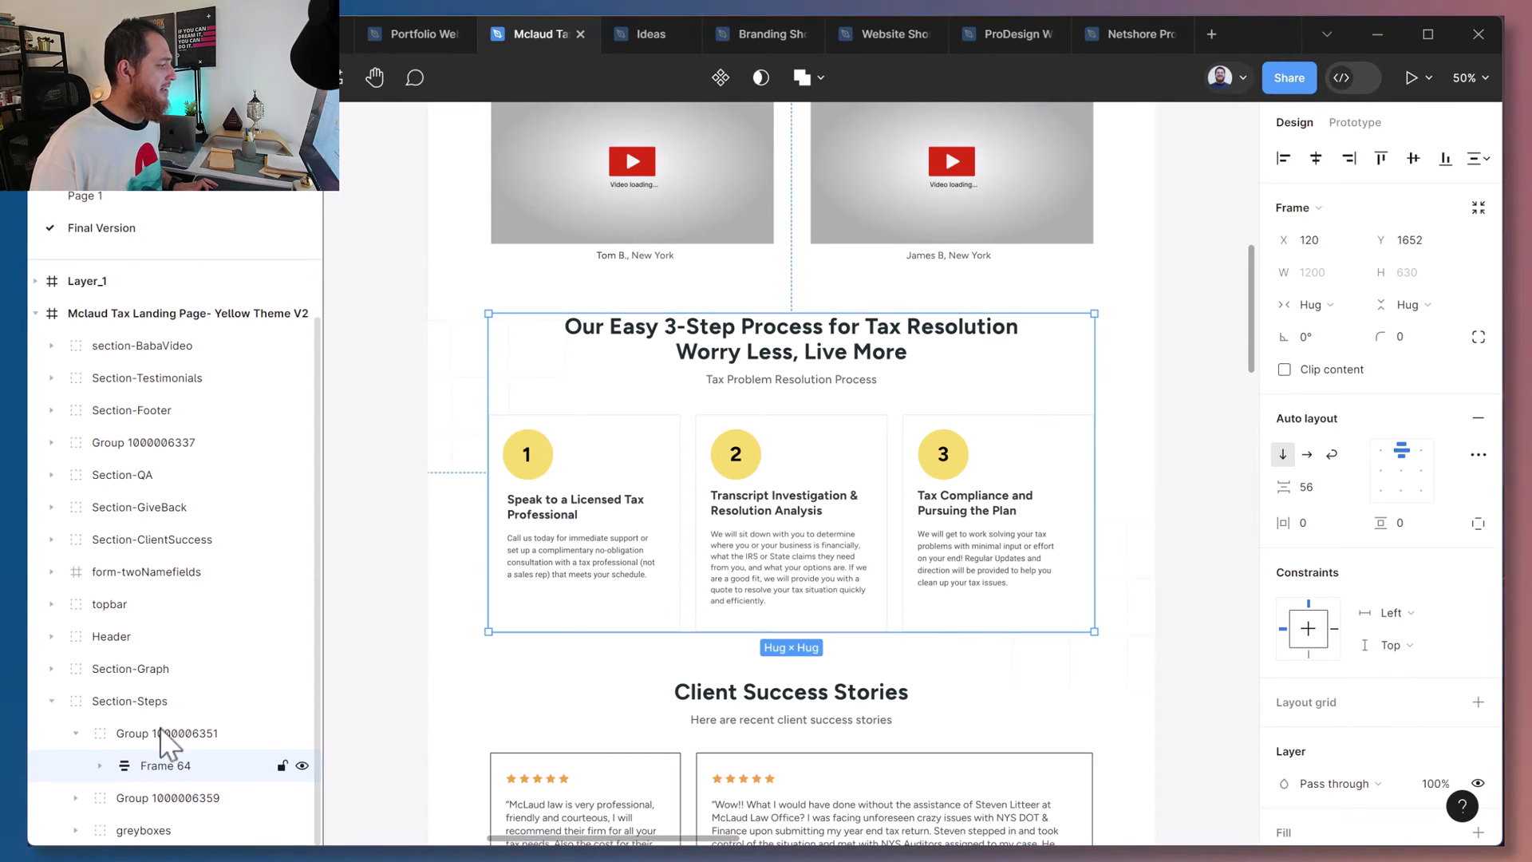
Rename the new wrapper frame OuterContainer and the step-card Container ProcessStepsContainer.
double_click(168, 765)
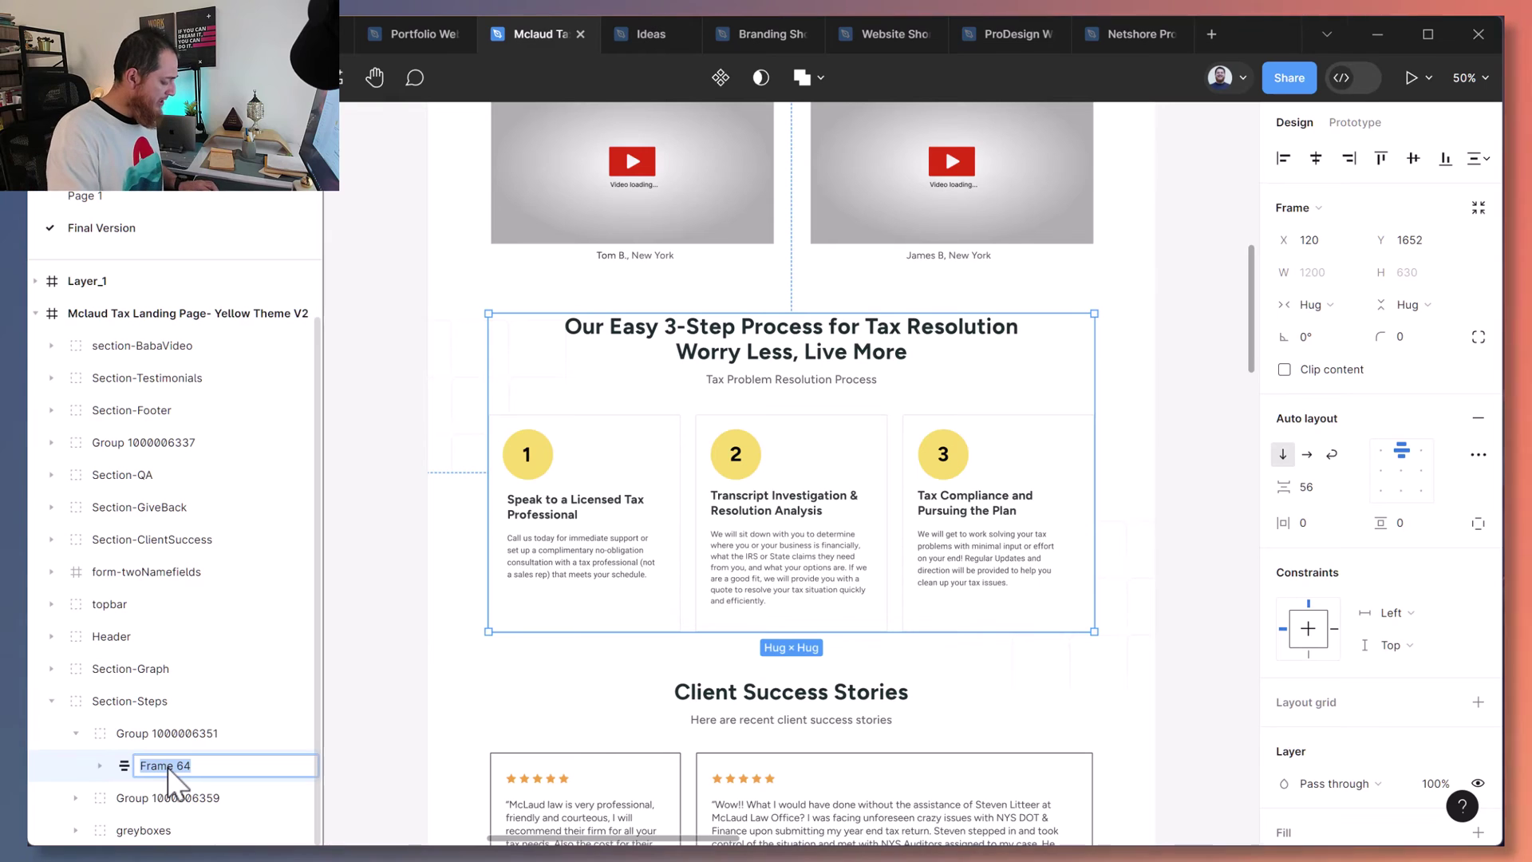
type("OuterContainer")
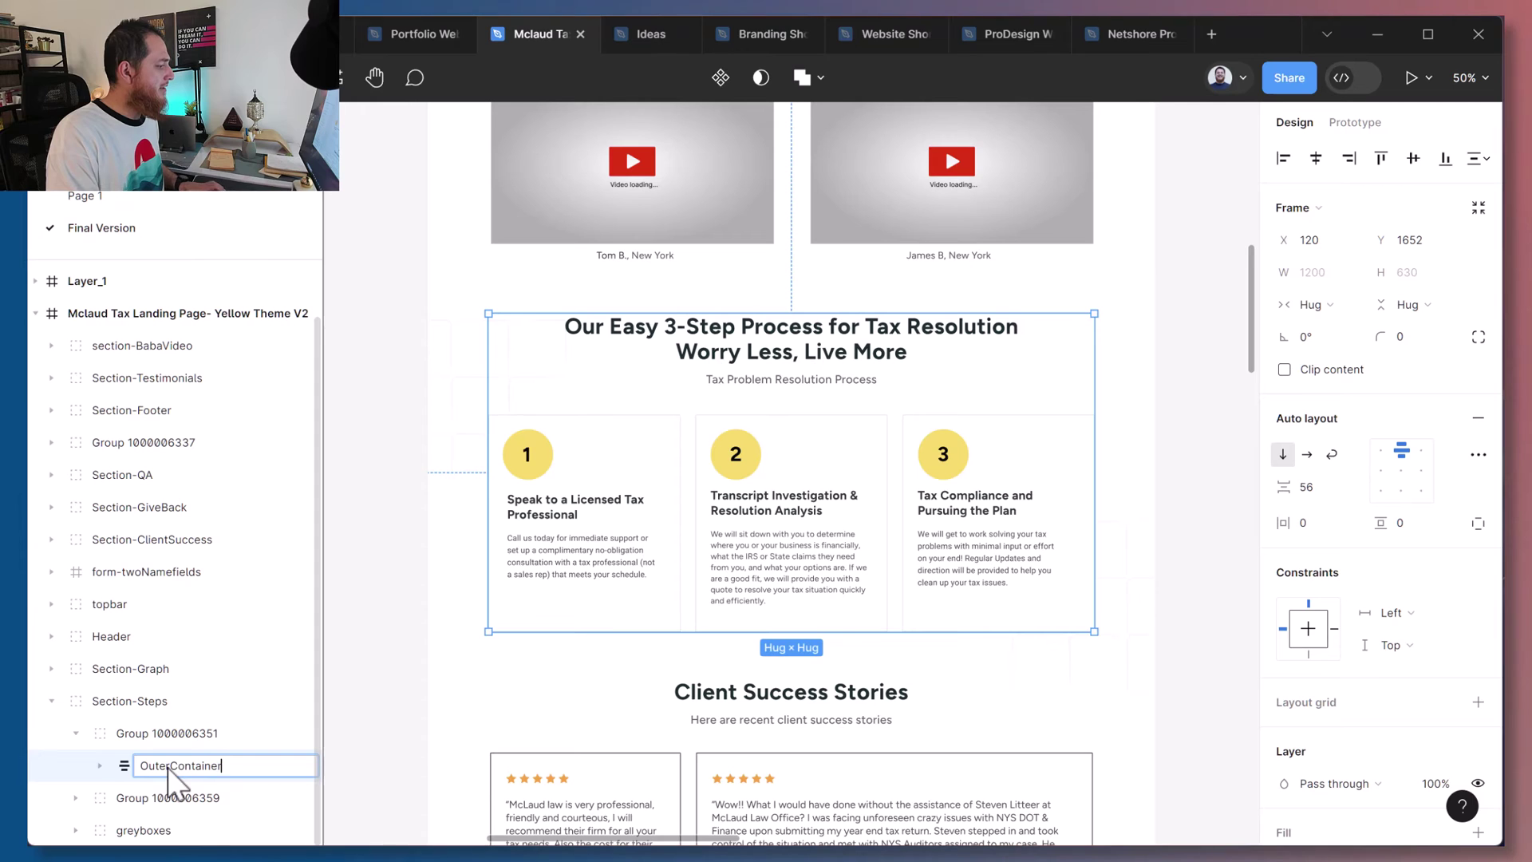
key("Return")
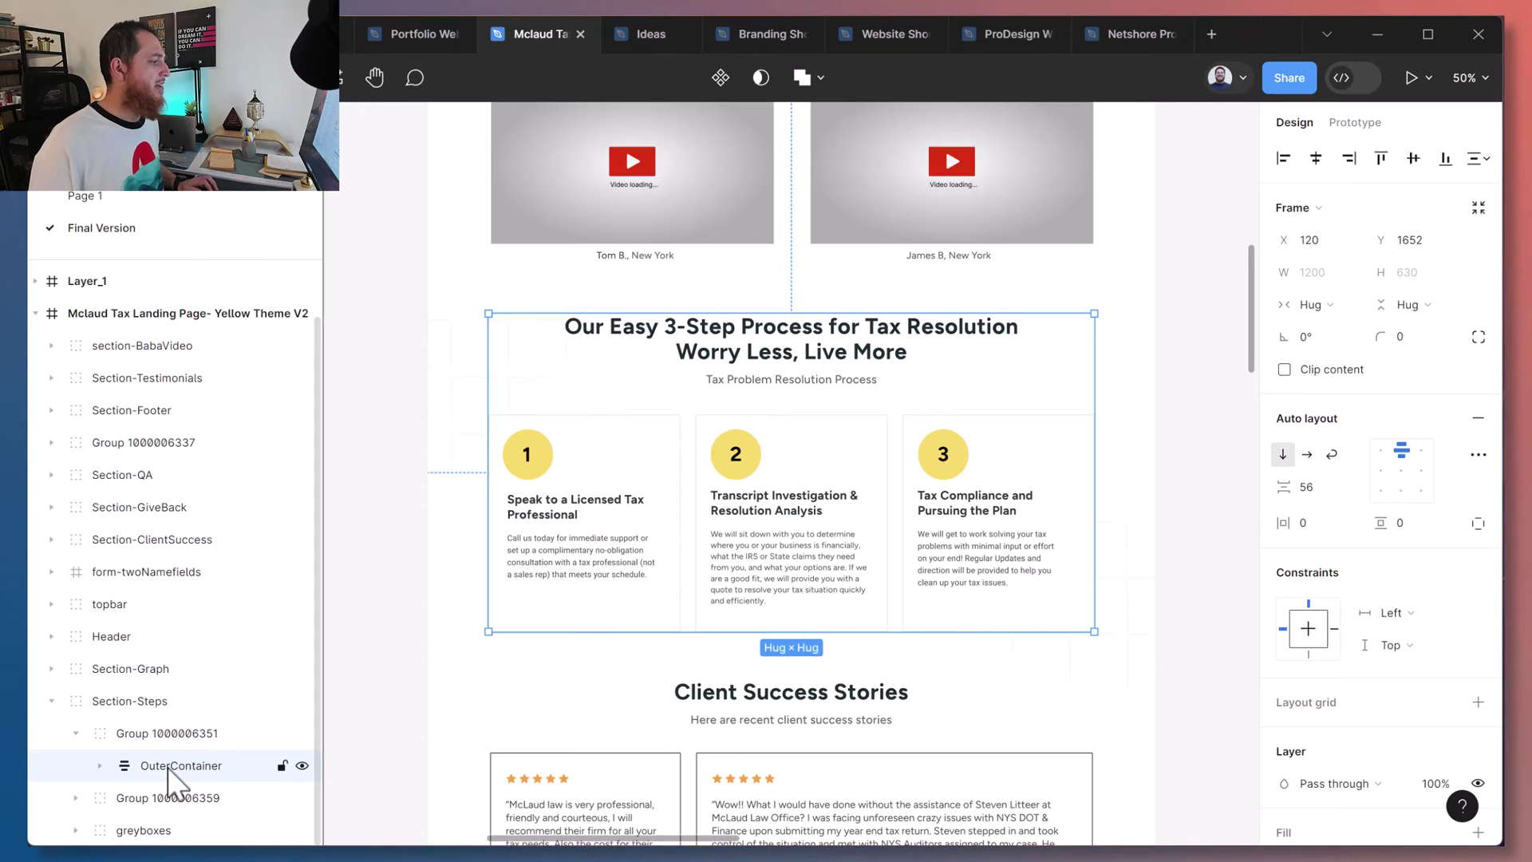
left_click(99, 766)
scroll(257, 703, "down", 1)
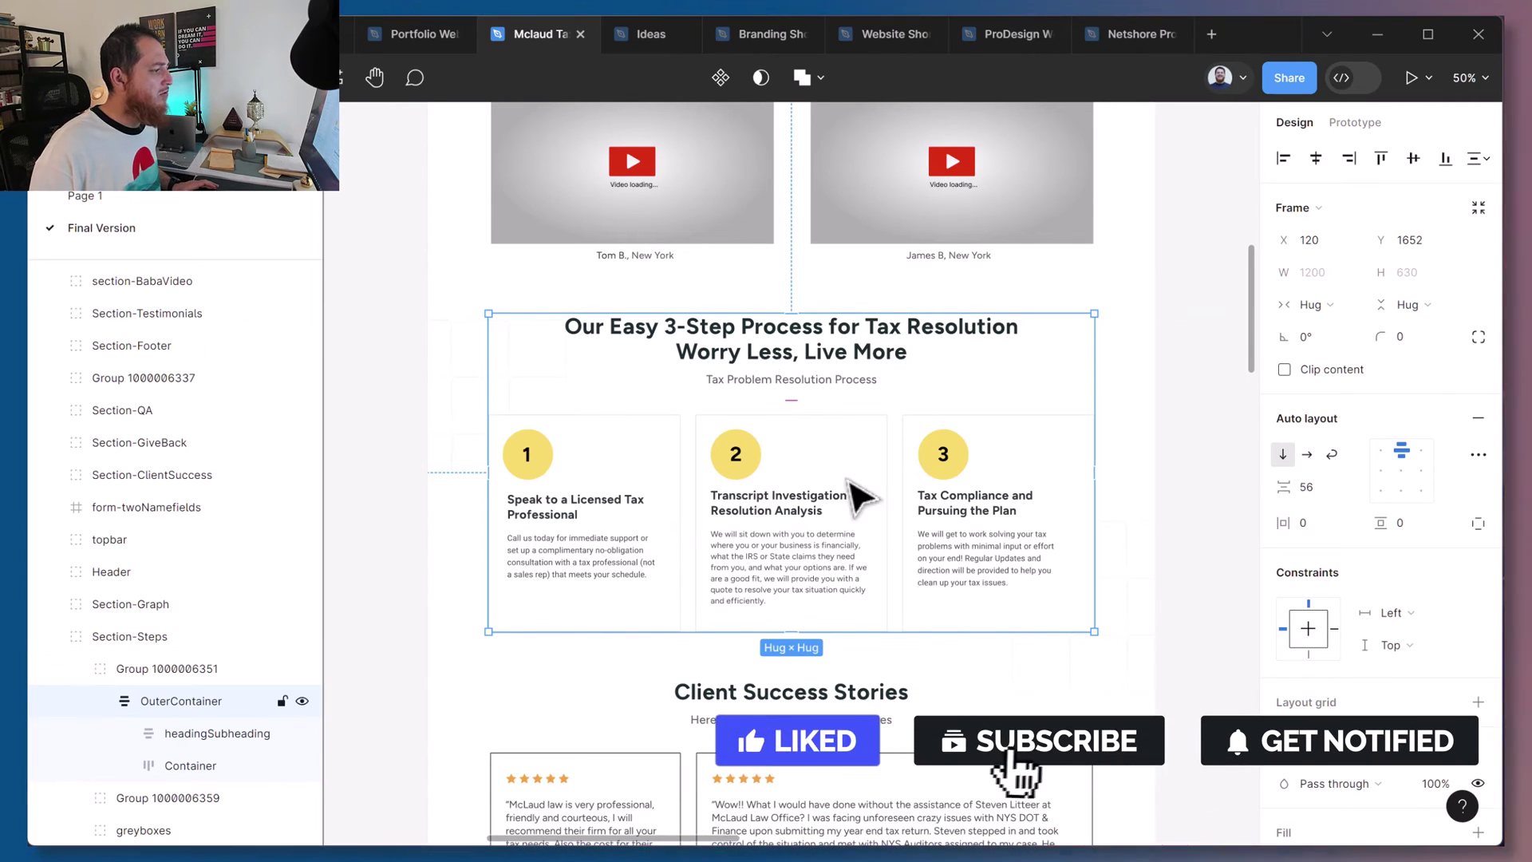
double_click(190, 766)
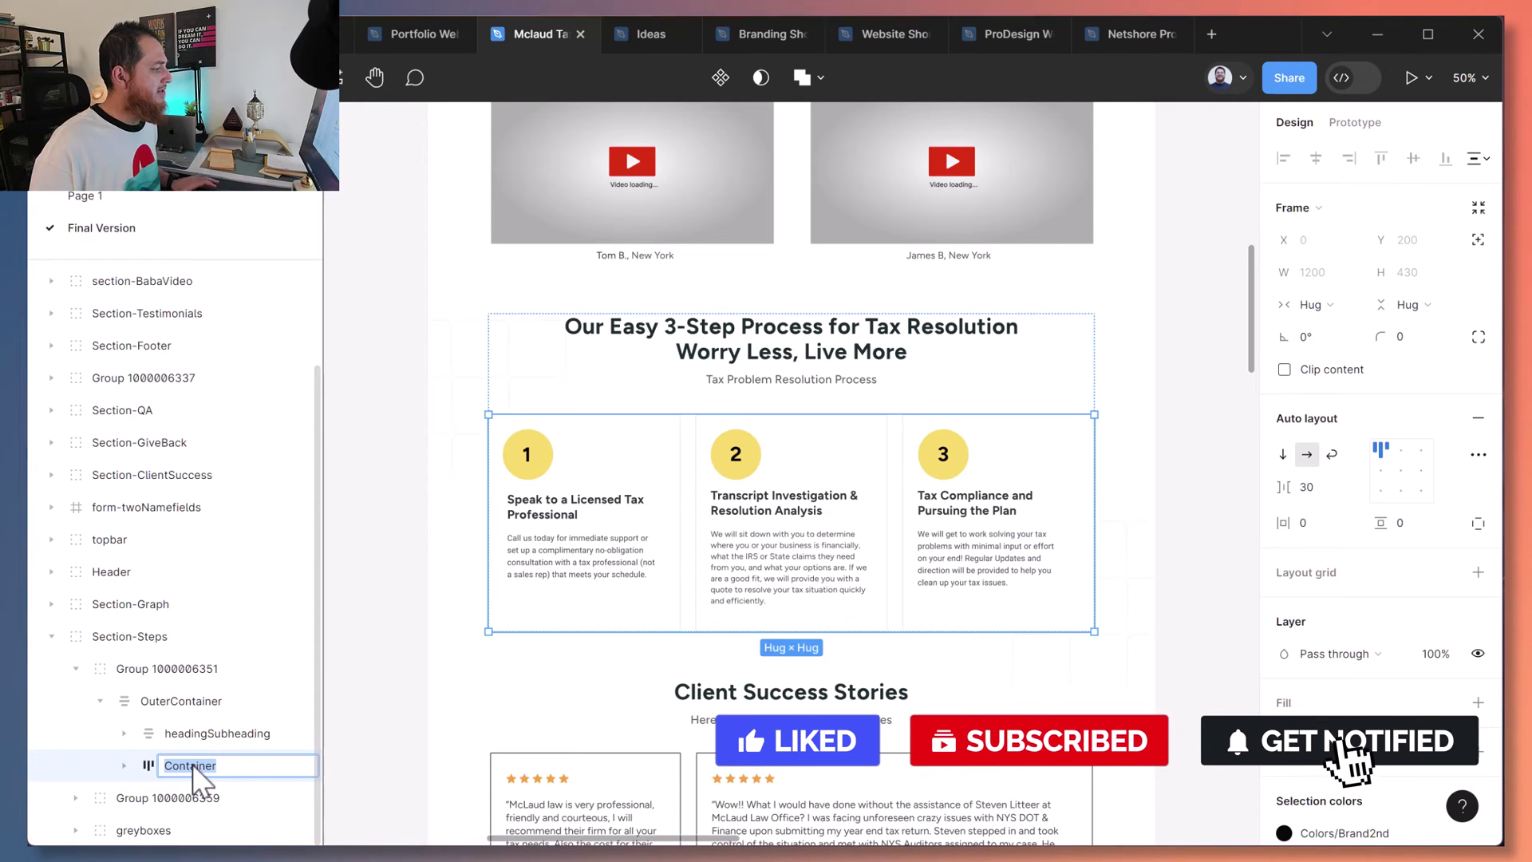
type("Process")
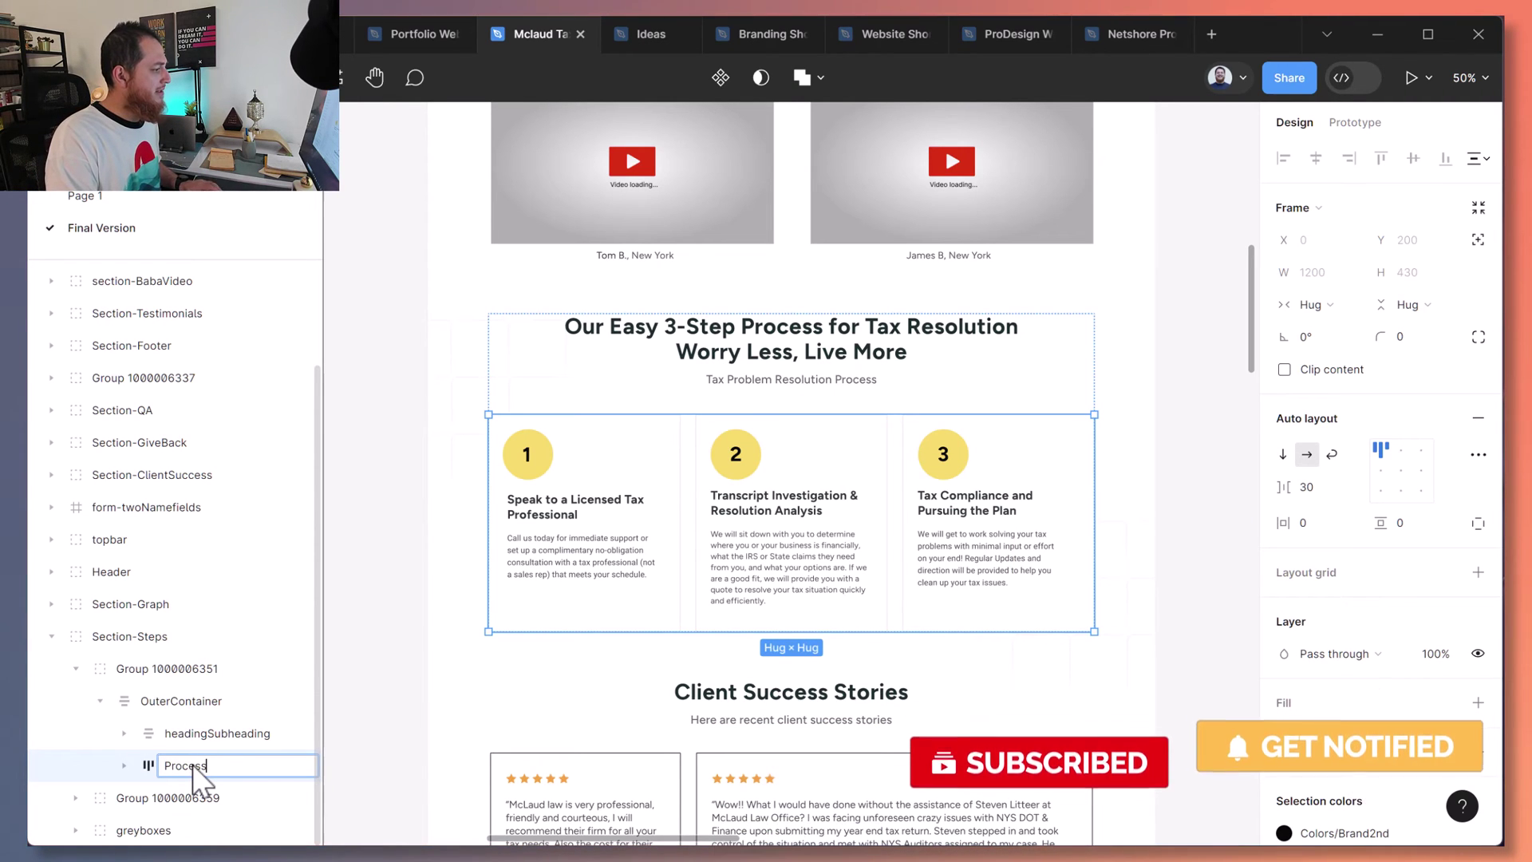
type("StepsContai")
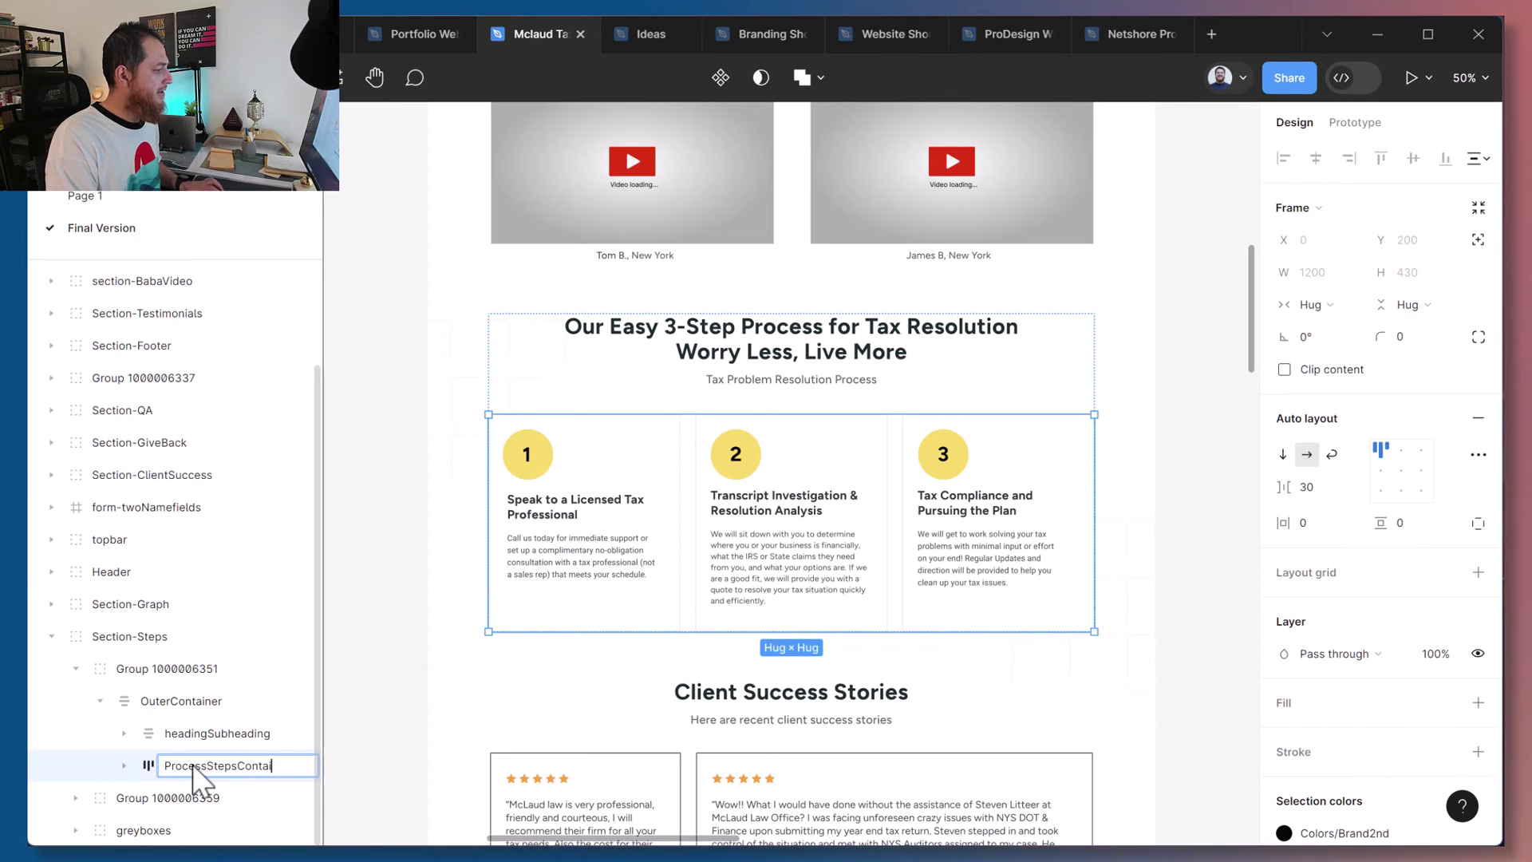
key("Return")
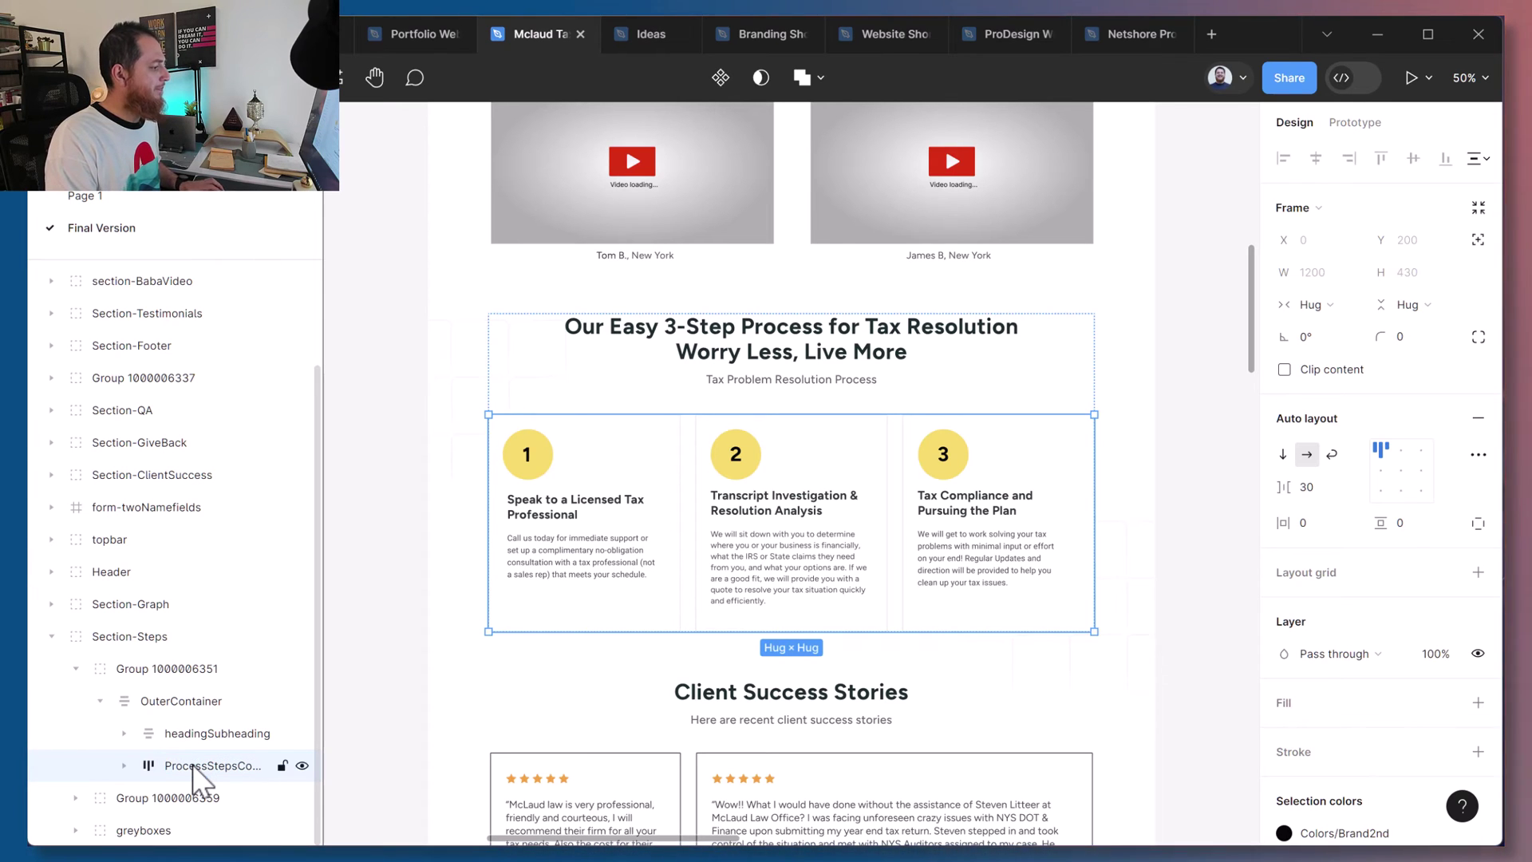
left_click(170, 702)
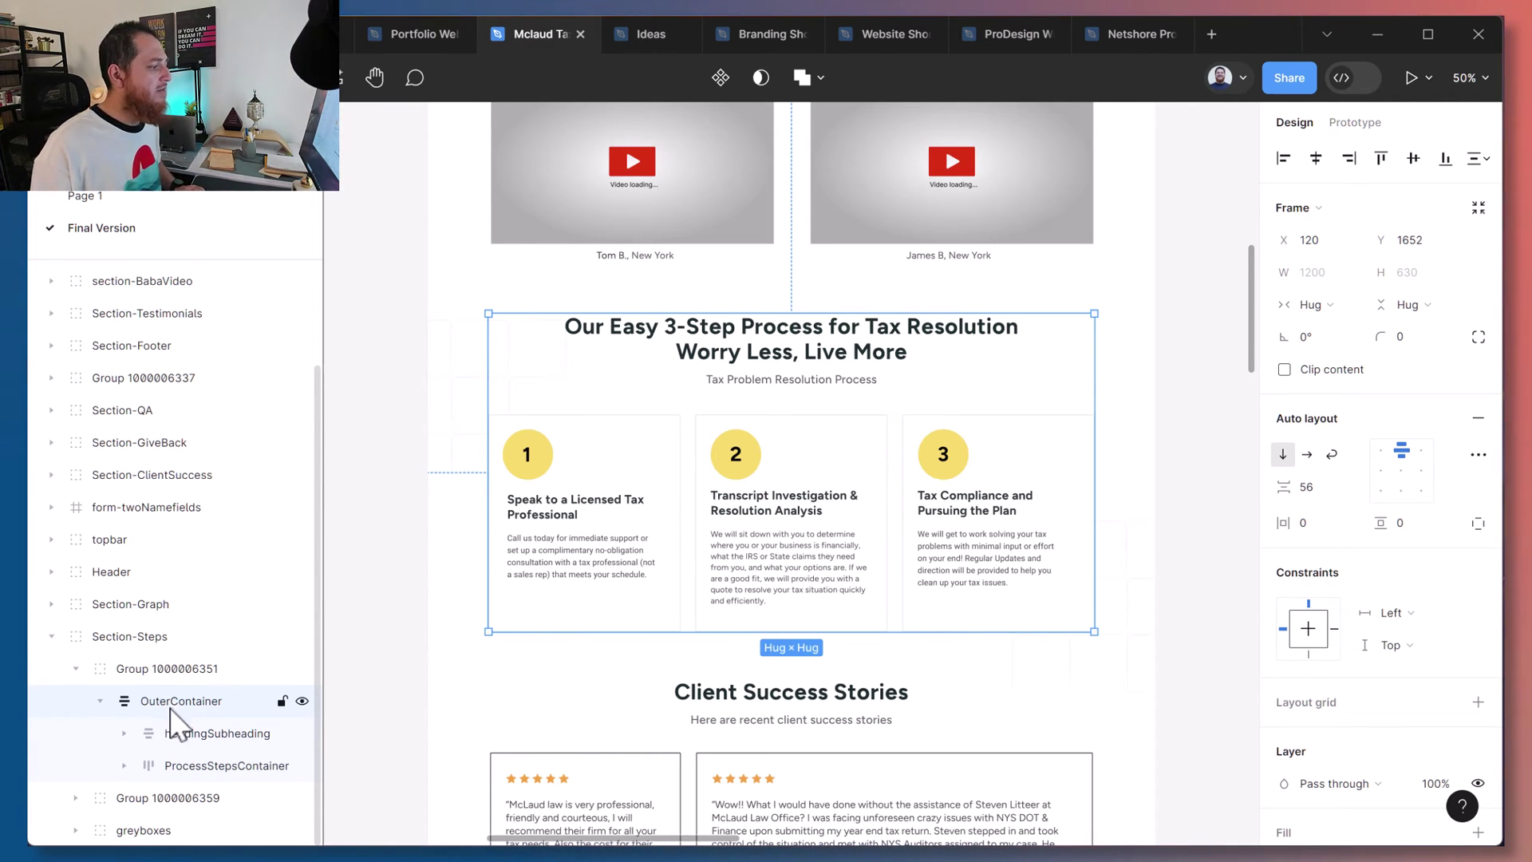
left_click(184, 730)
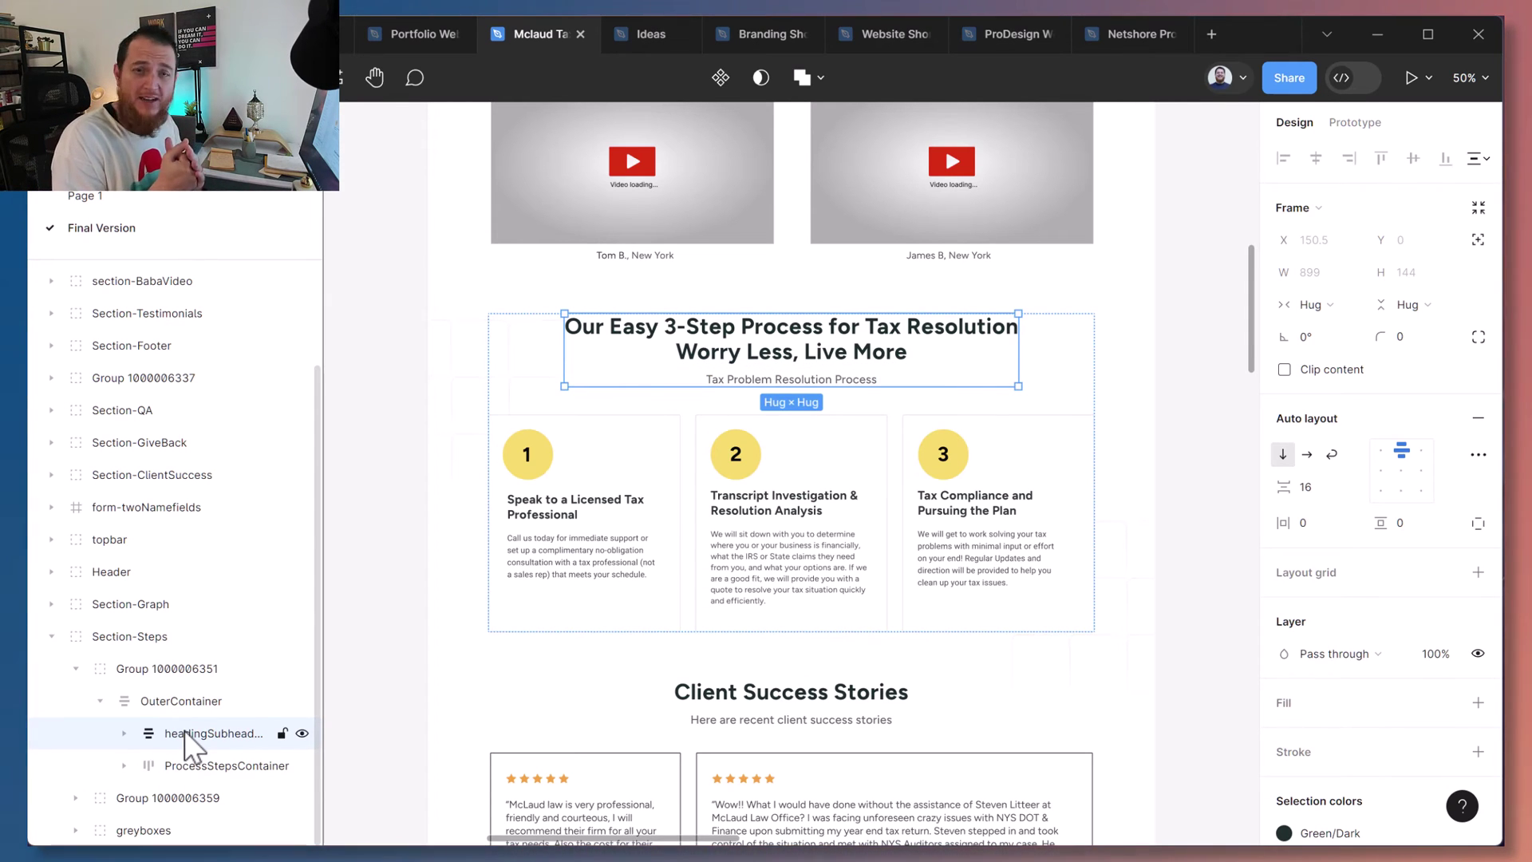
left_click(190, 767)
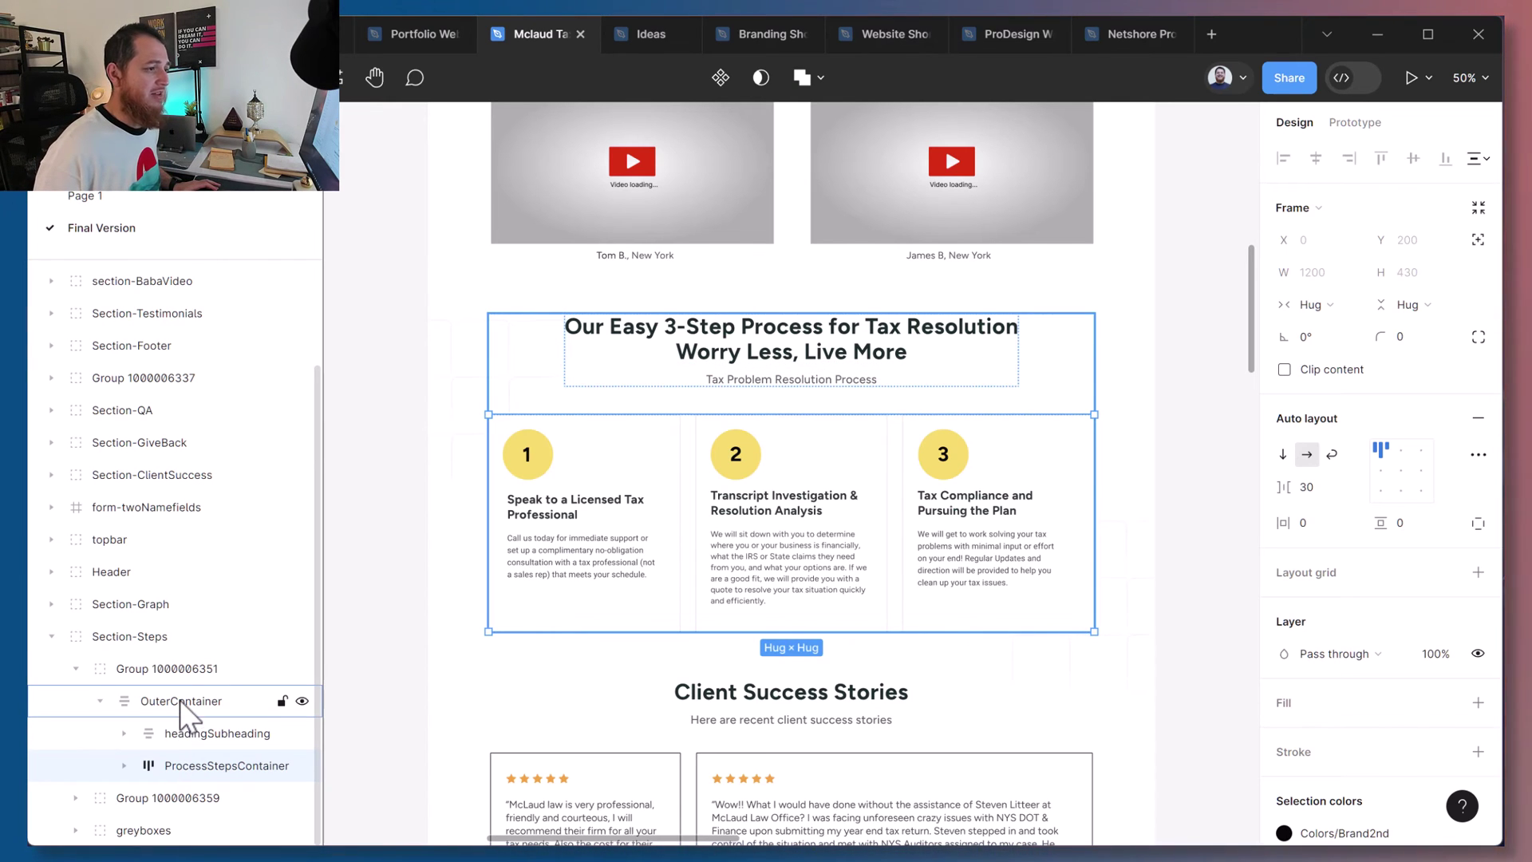
left_click(165, 662)
right_click(164, 659)
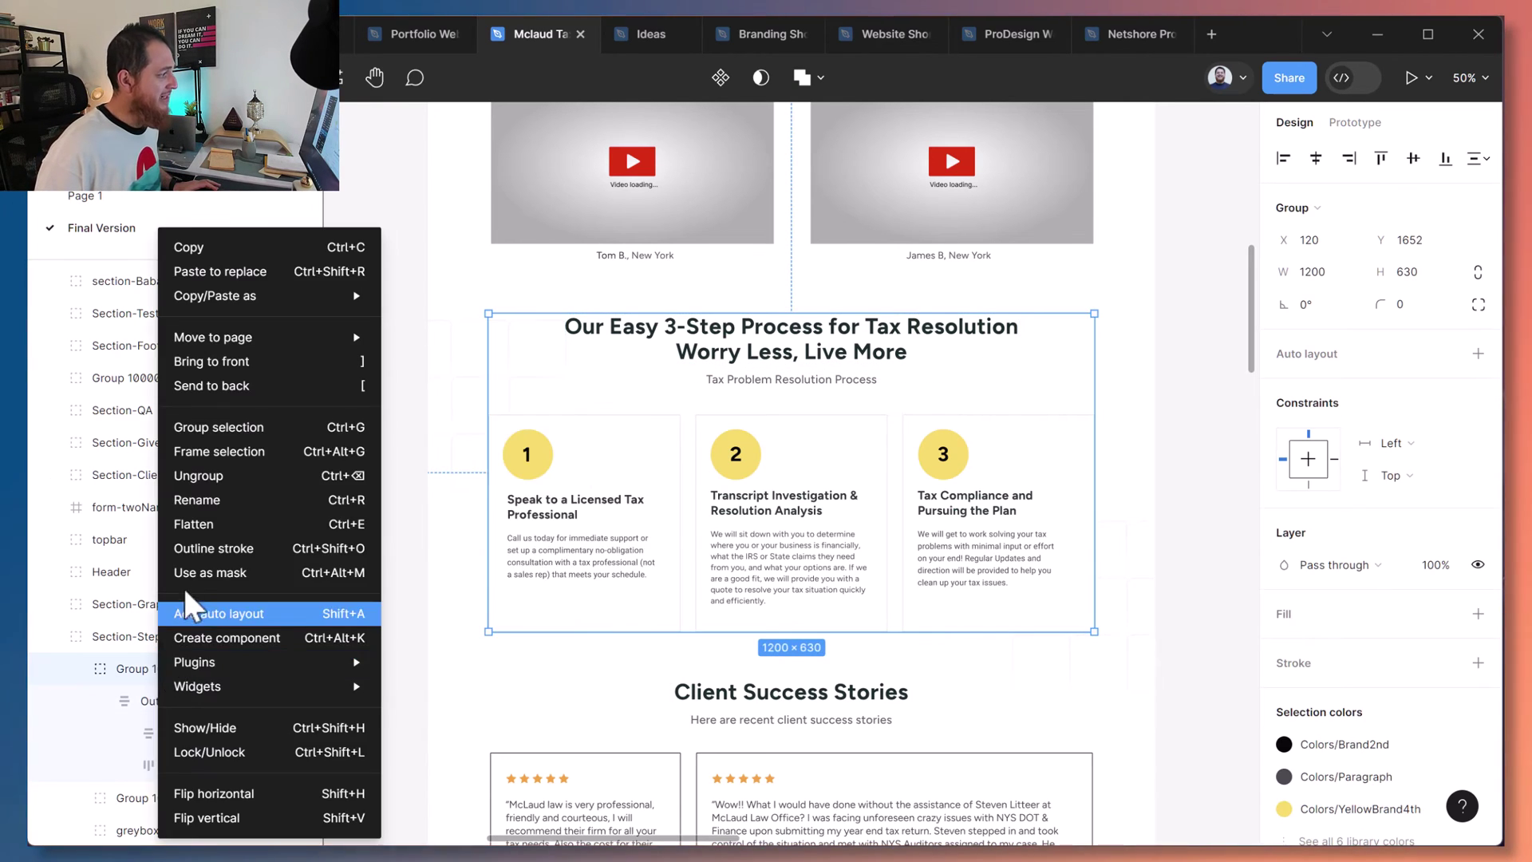
left_click(189, 477)
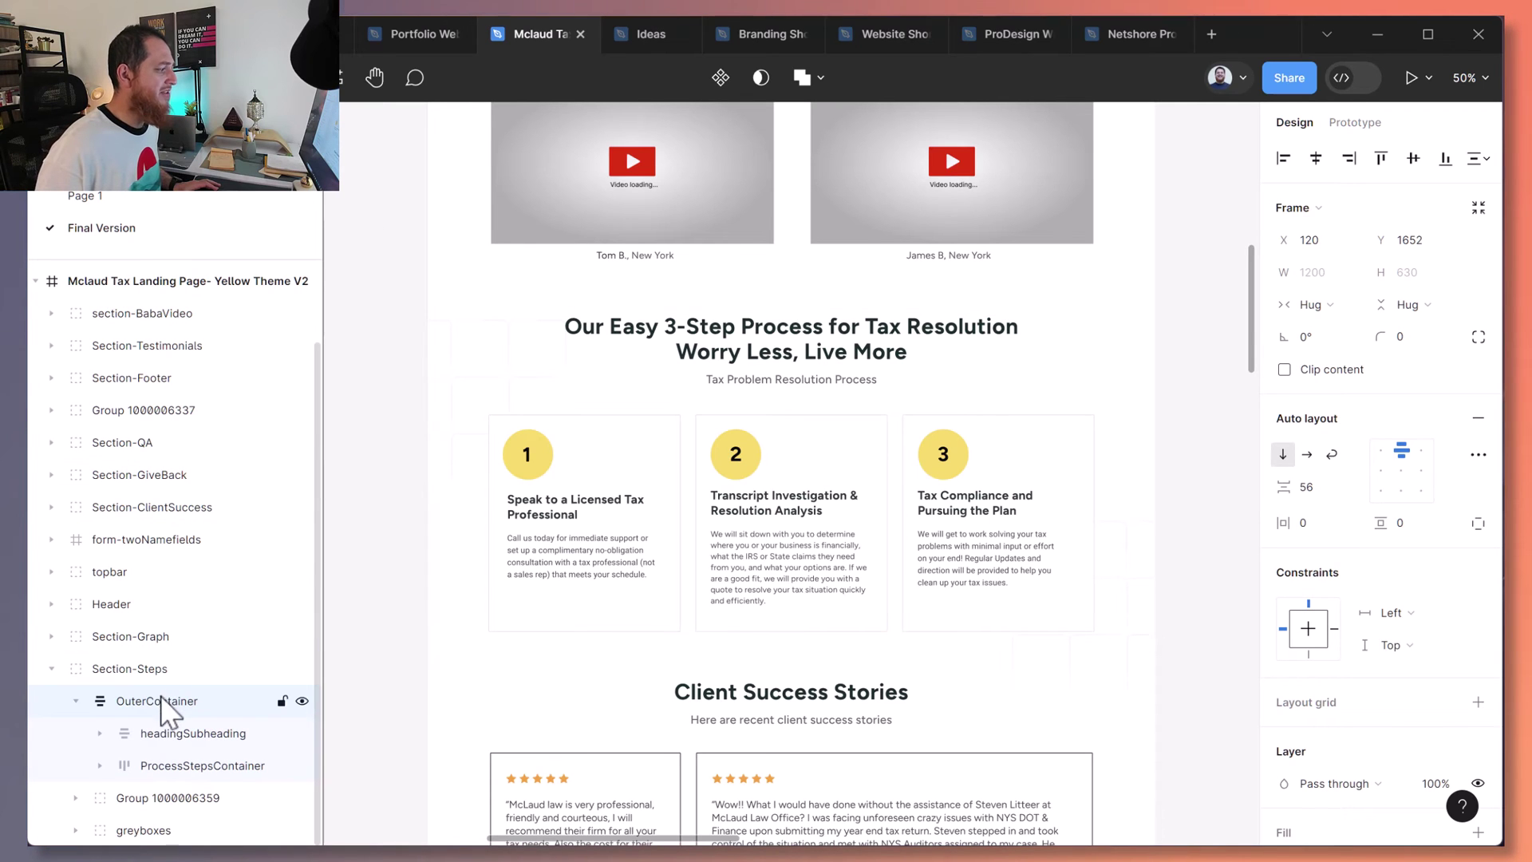
Select Frame 58 in the testimonial card and inspect its stars, quote text and Name layers.
scroll(559, 693, "down", 3)
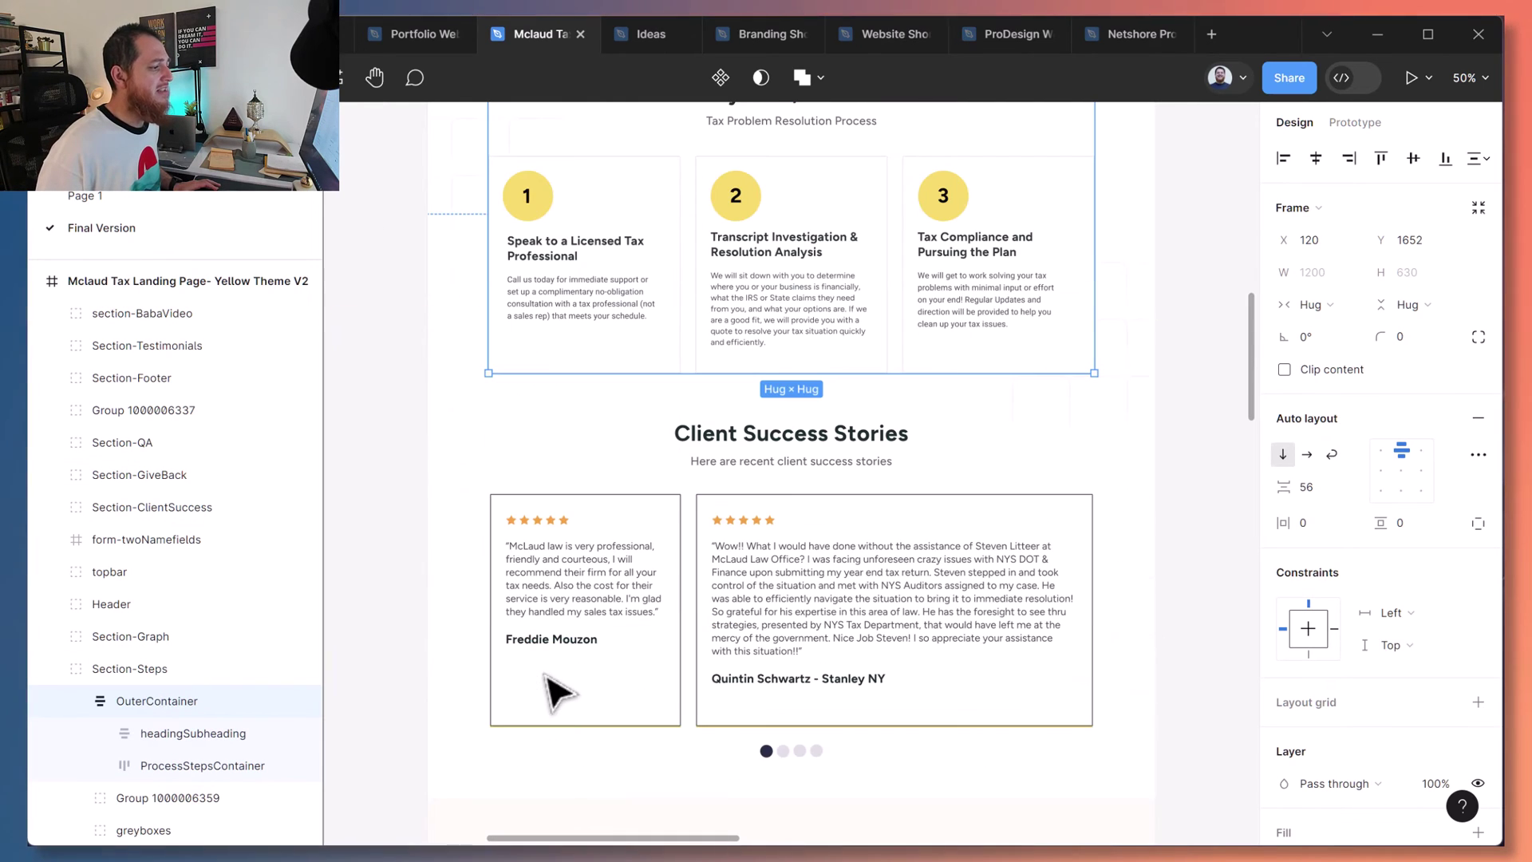
double_click(822, 627)
double_click(821, 624)
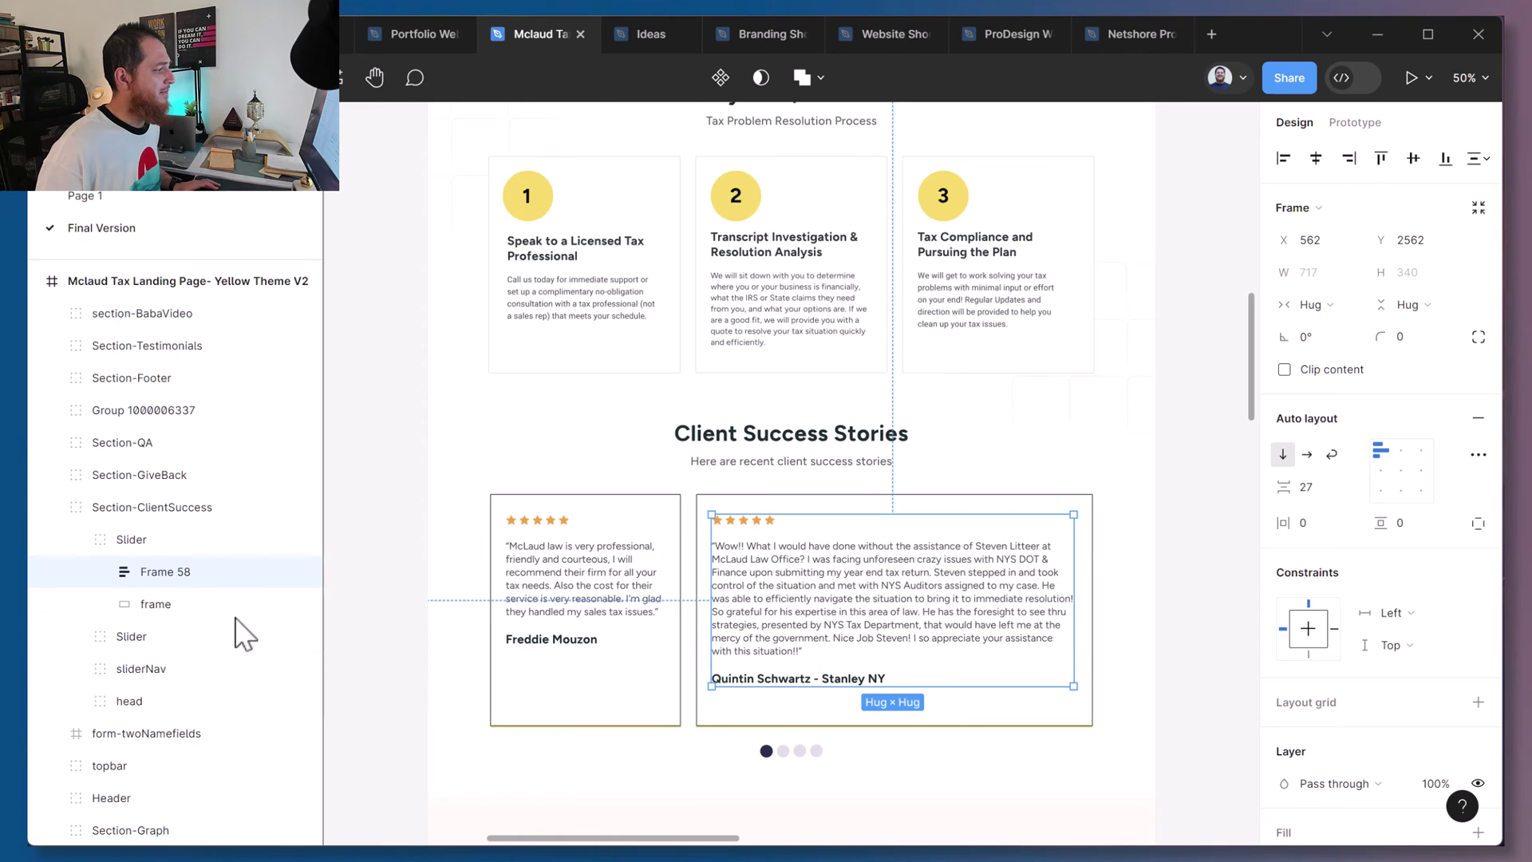
left_click(100, 572)
left_click(178, 605)
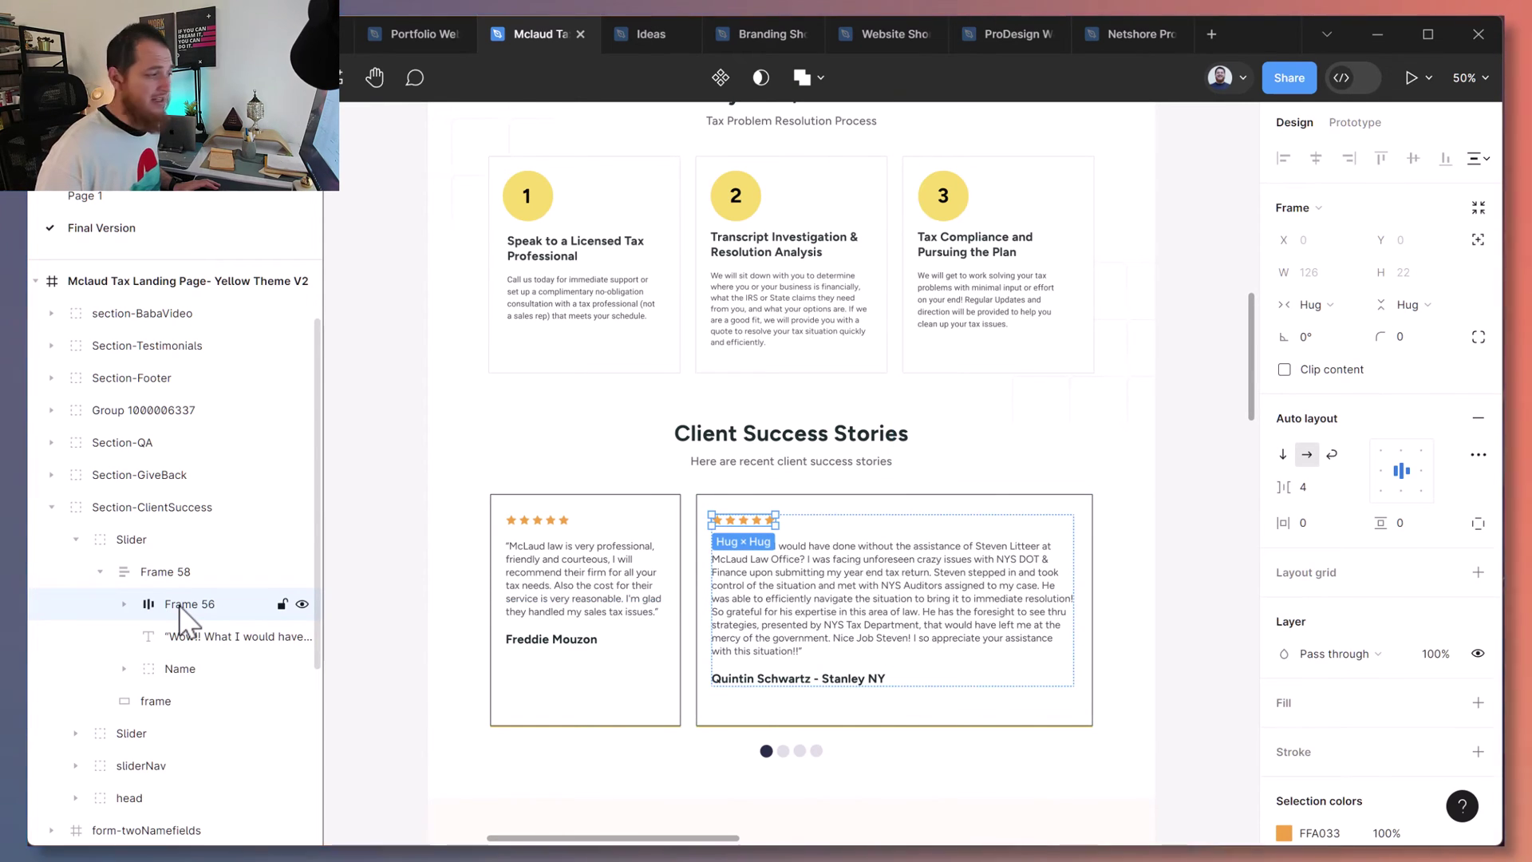
left_click(184, 636)
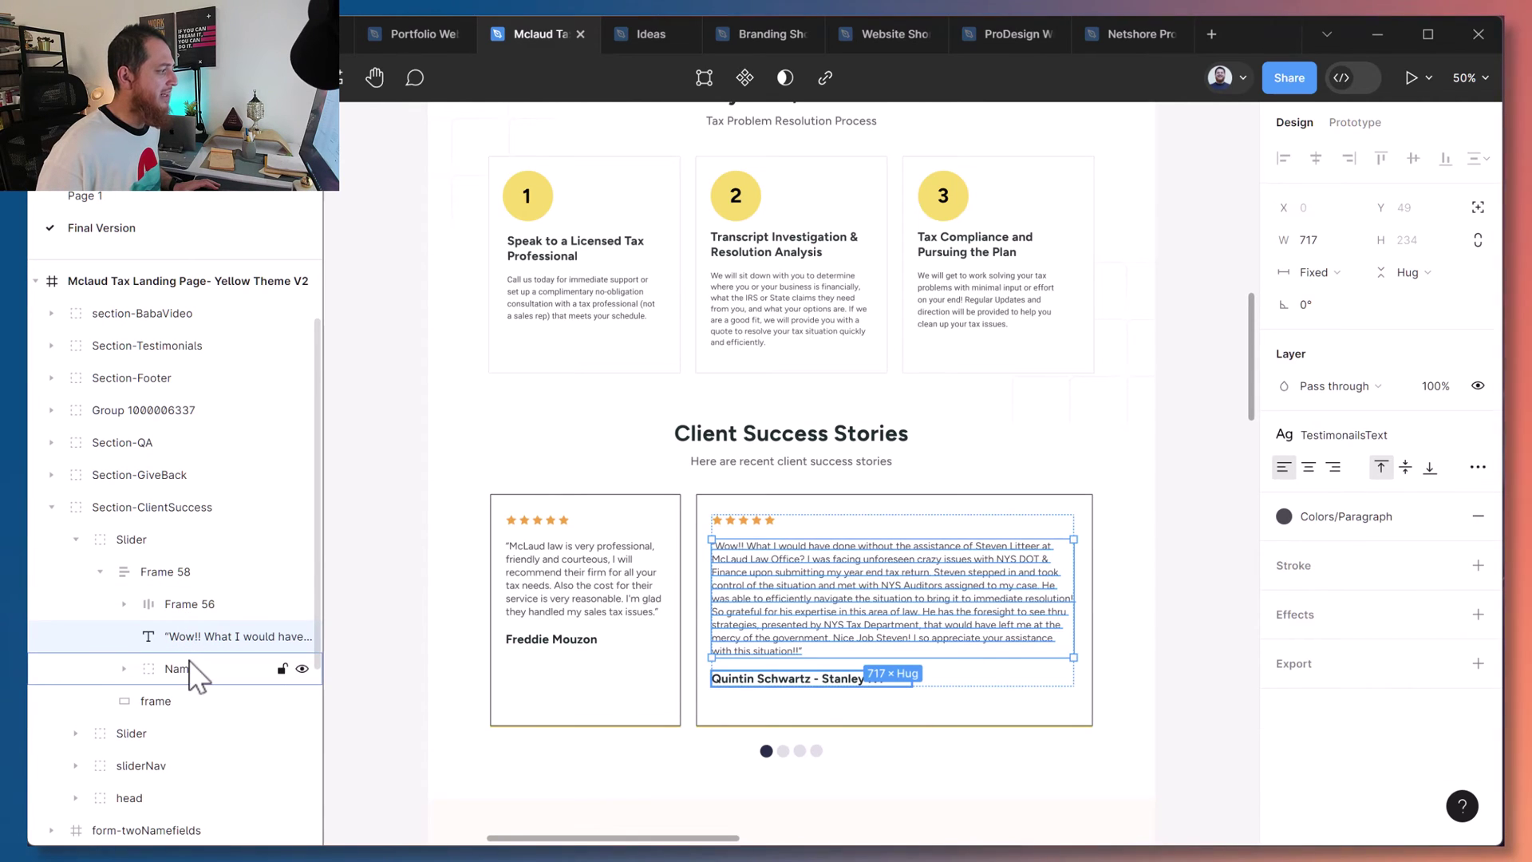
left_click(190, 665)
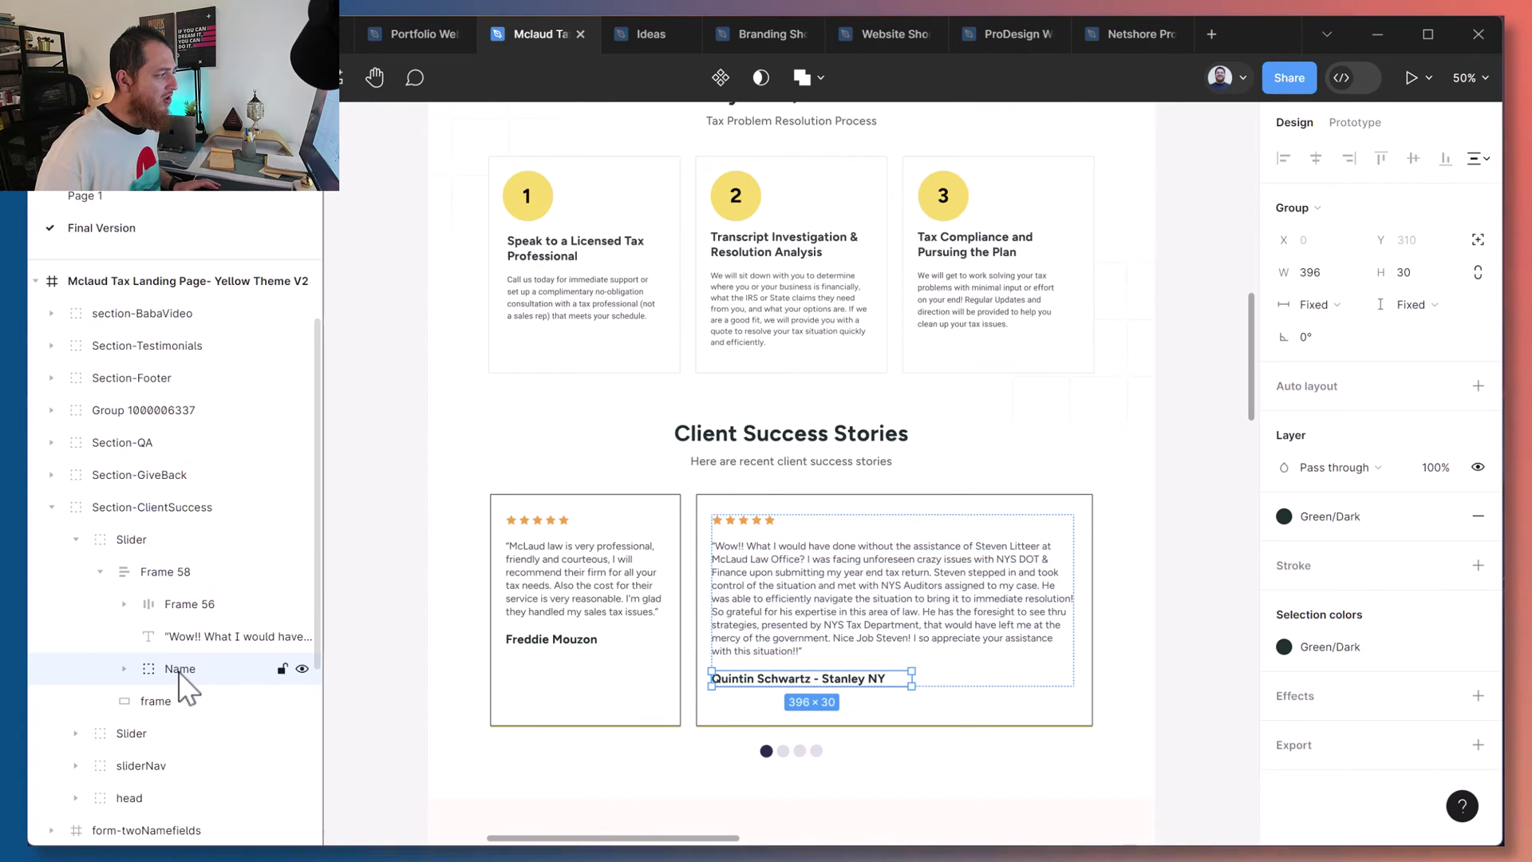
Rename Frame 58 to Container-testimonail.
left_click(165, 575)
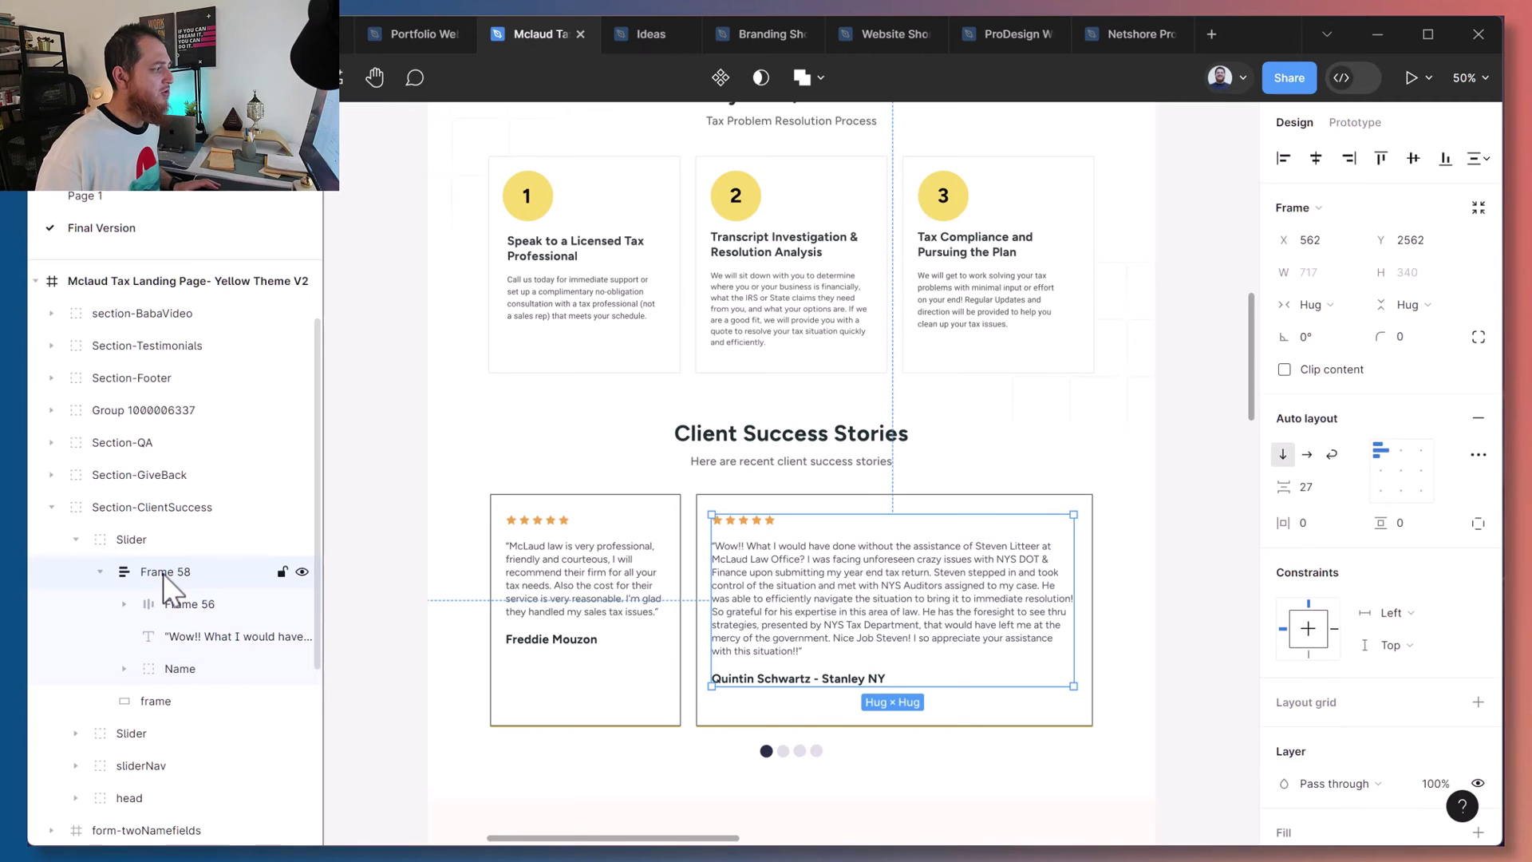
double_click(164, 573)
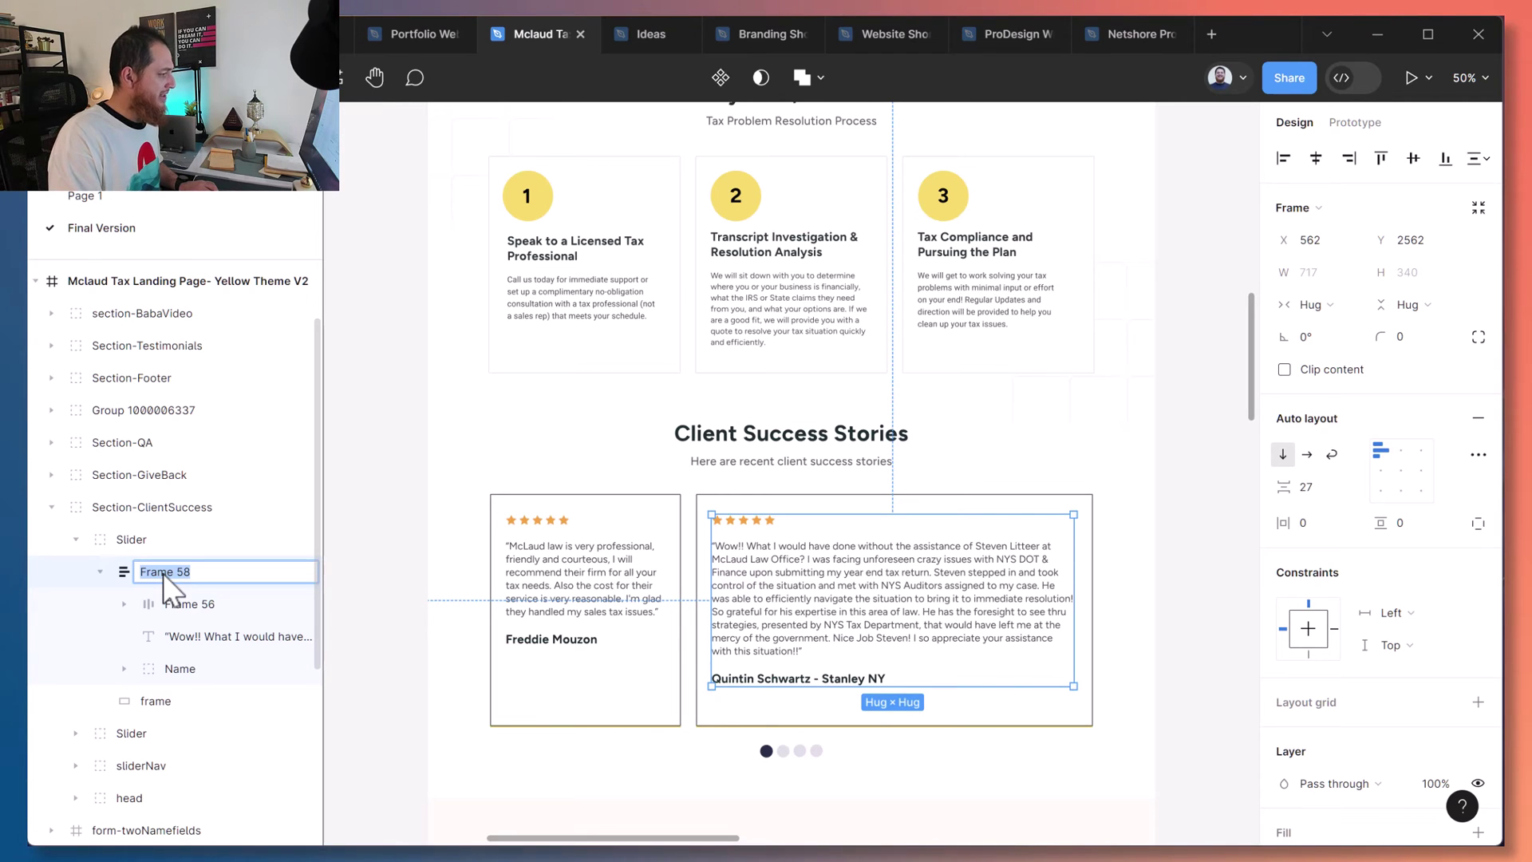
type("Container_")
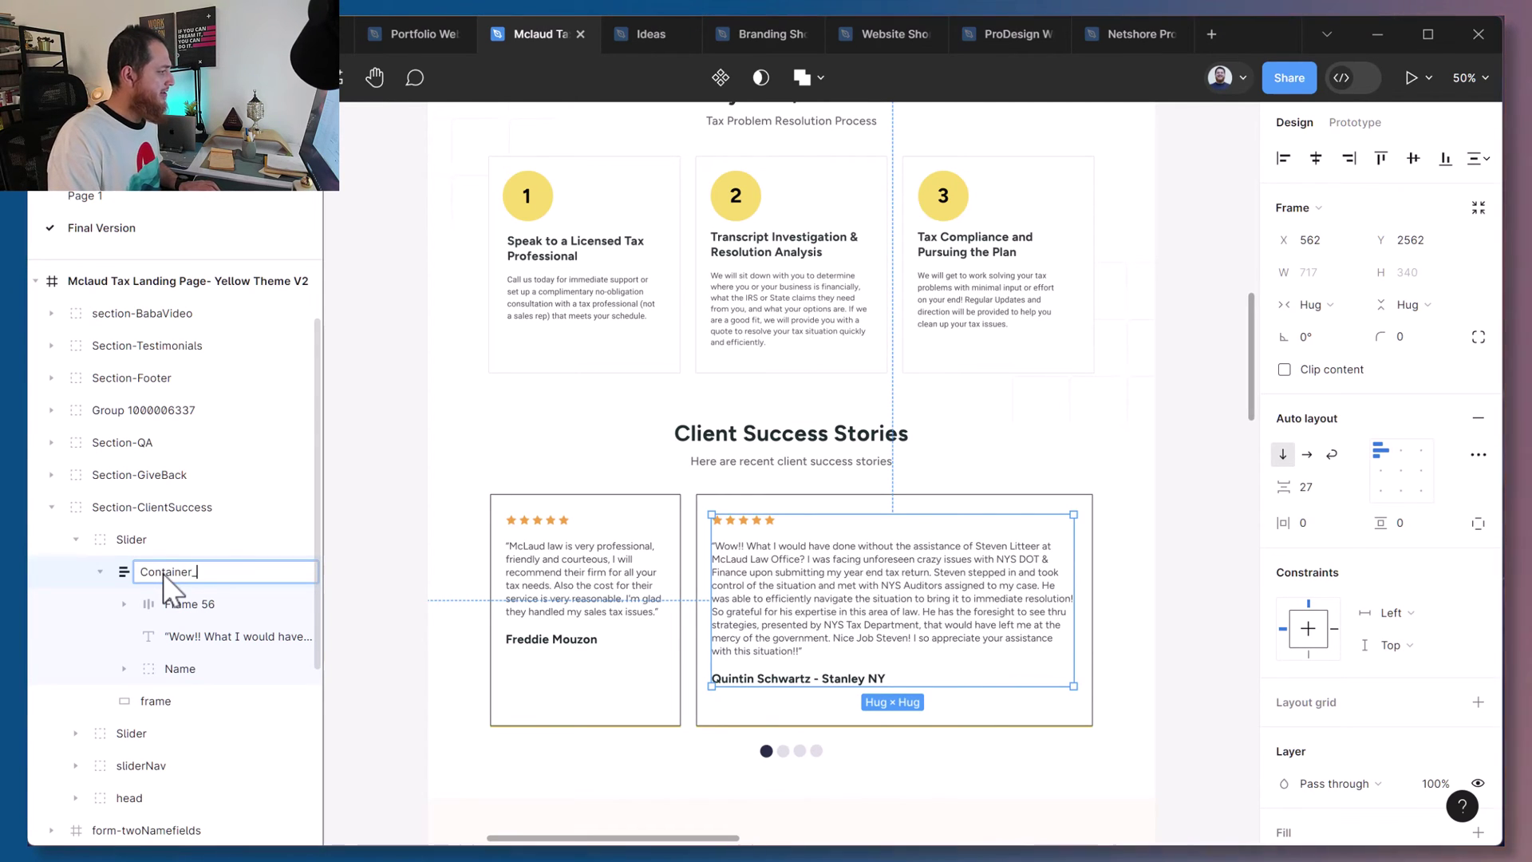
key("BackSpace")
type("-te")
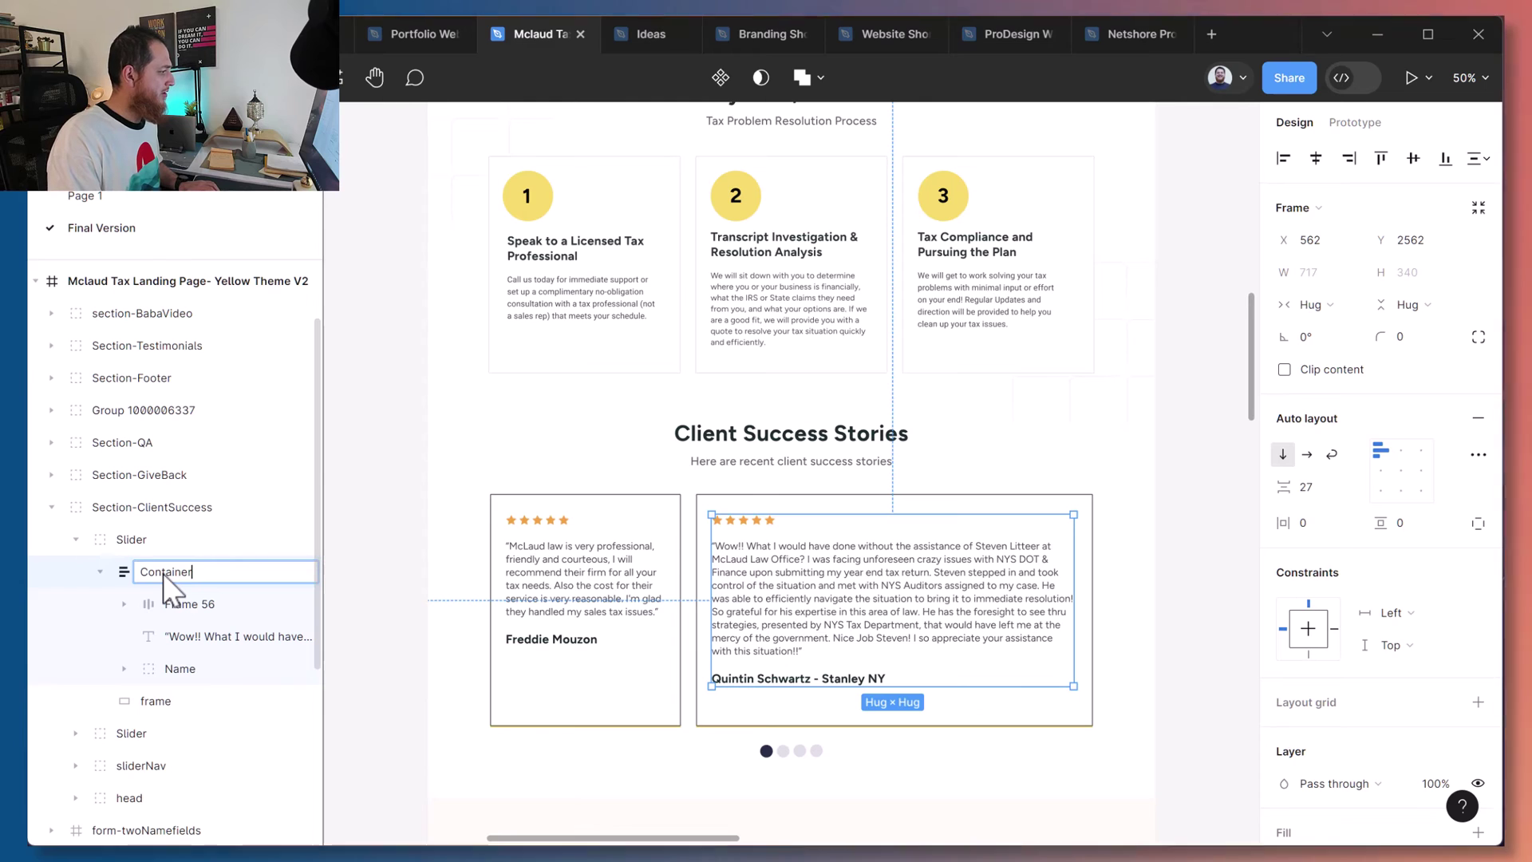
type("stimonail")
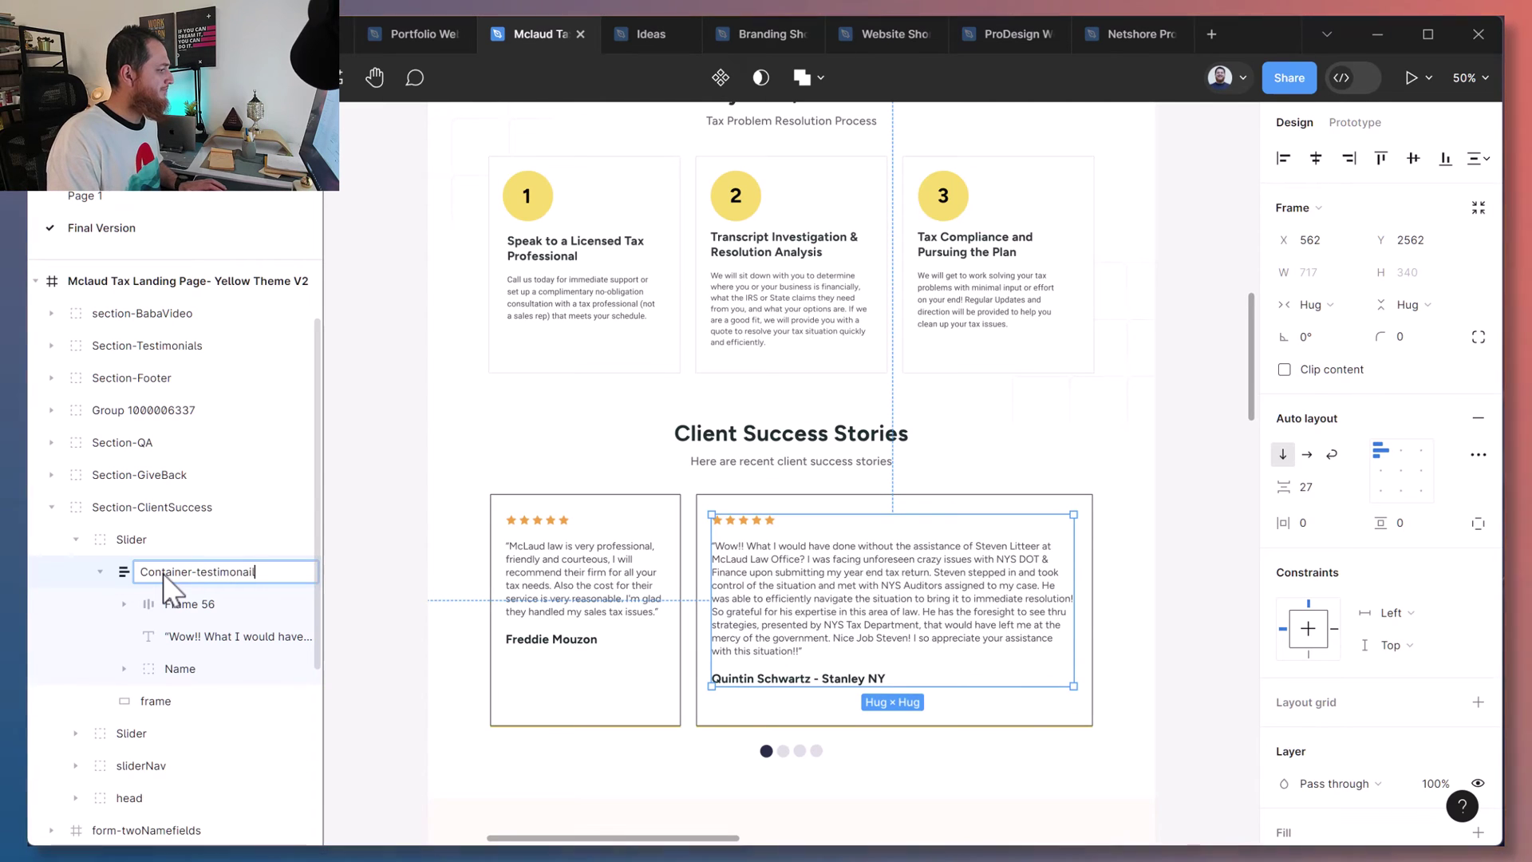
key("Return")
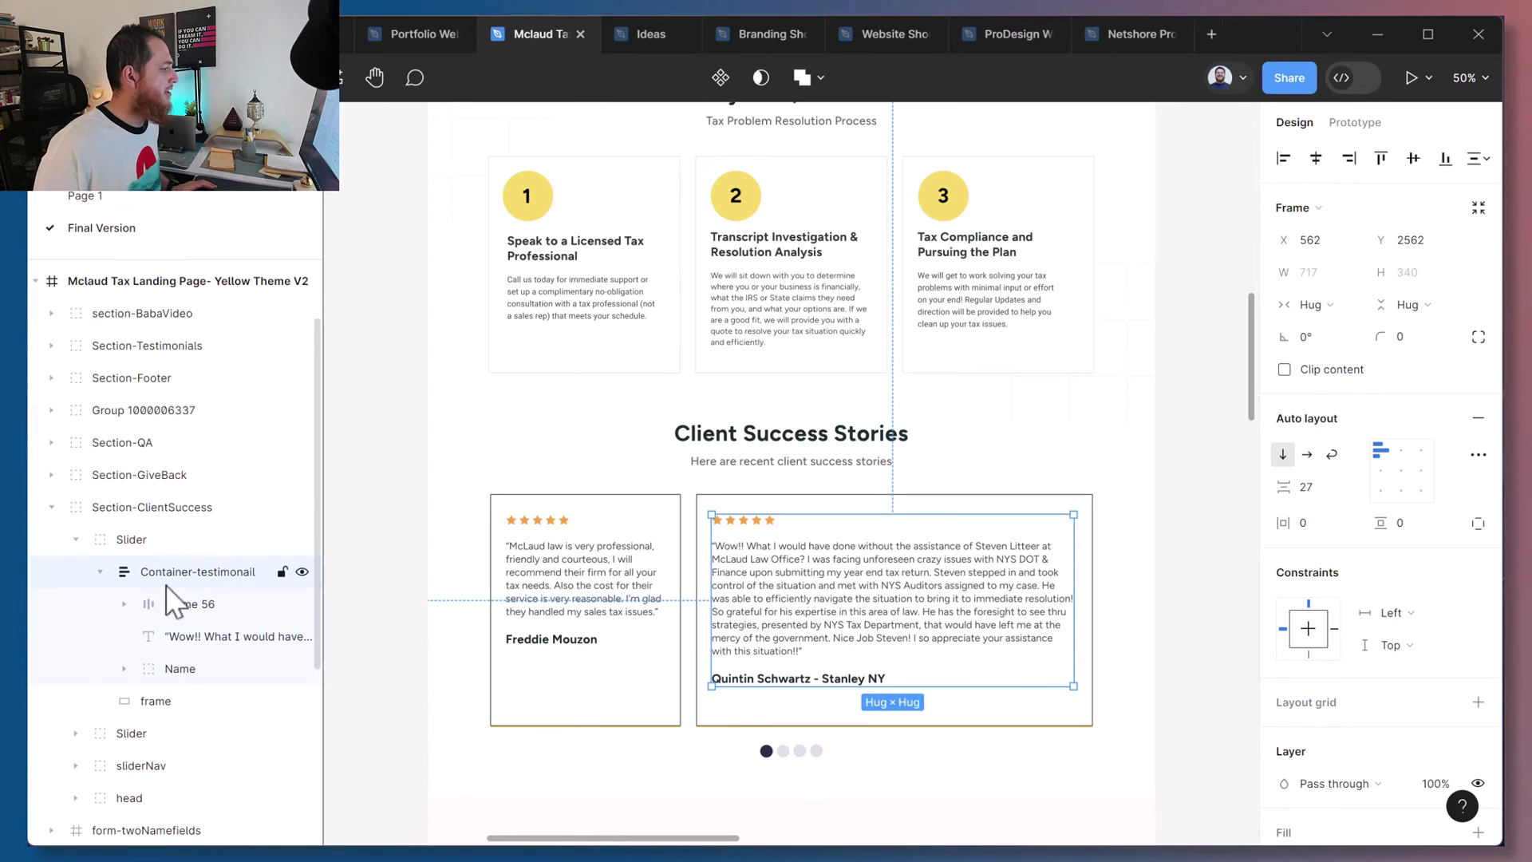
Rename Frame 56 to stars and review the remaining testimonial layers.
left_click(169, 605)
double_click(189, 606)
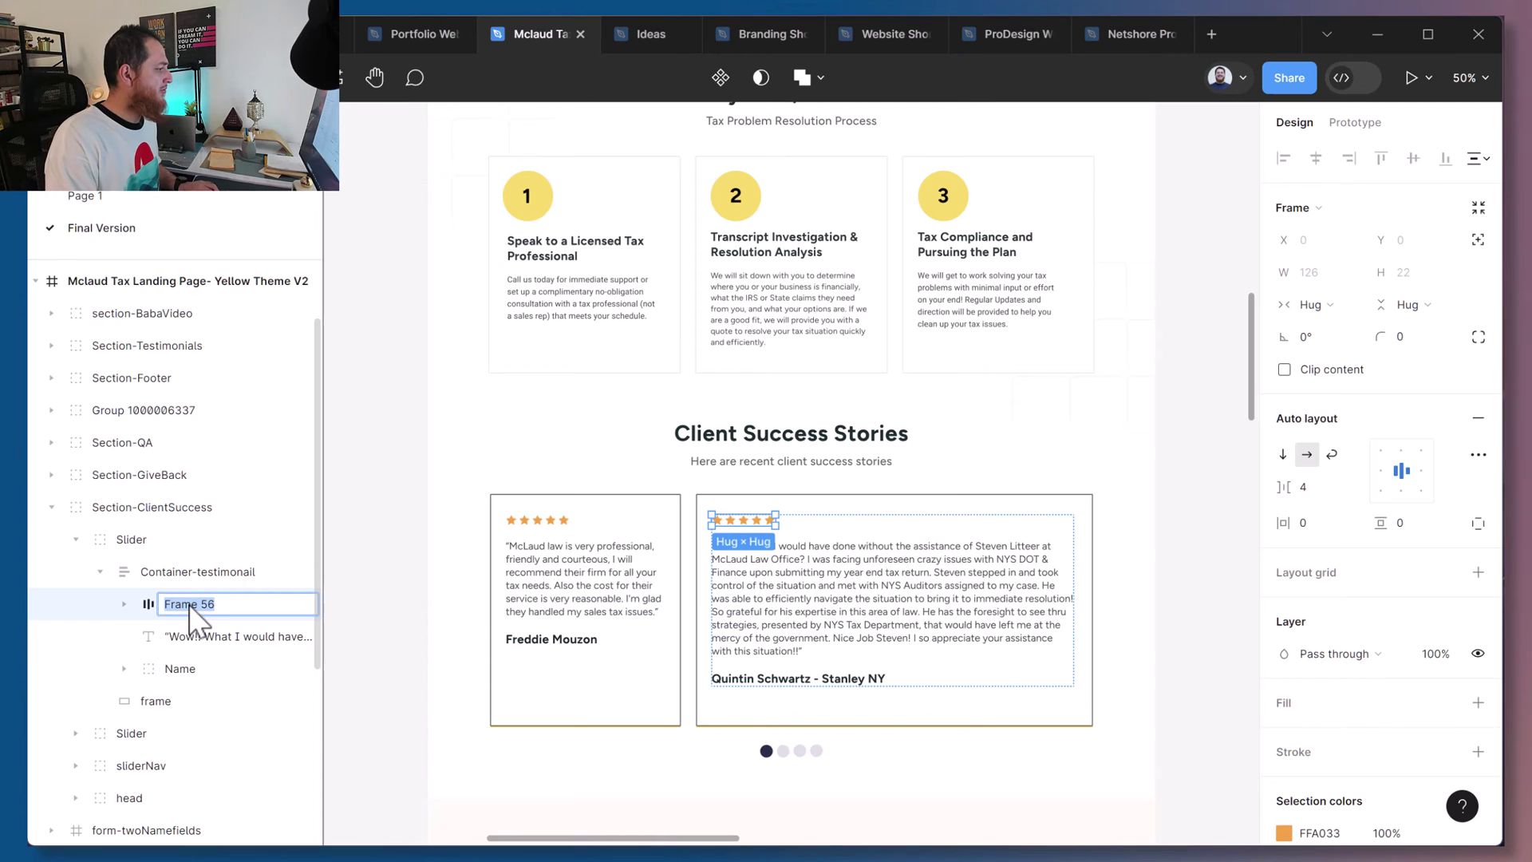
type("stars")
key("Return")
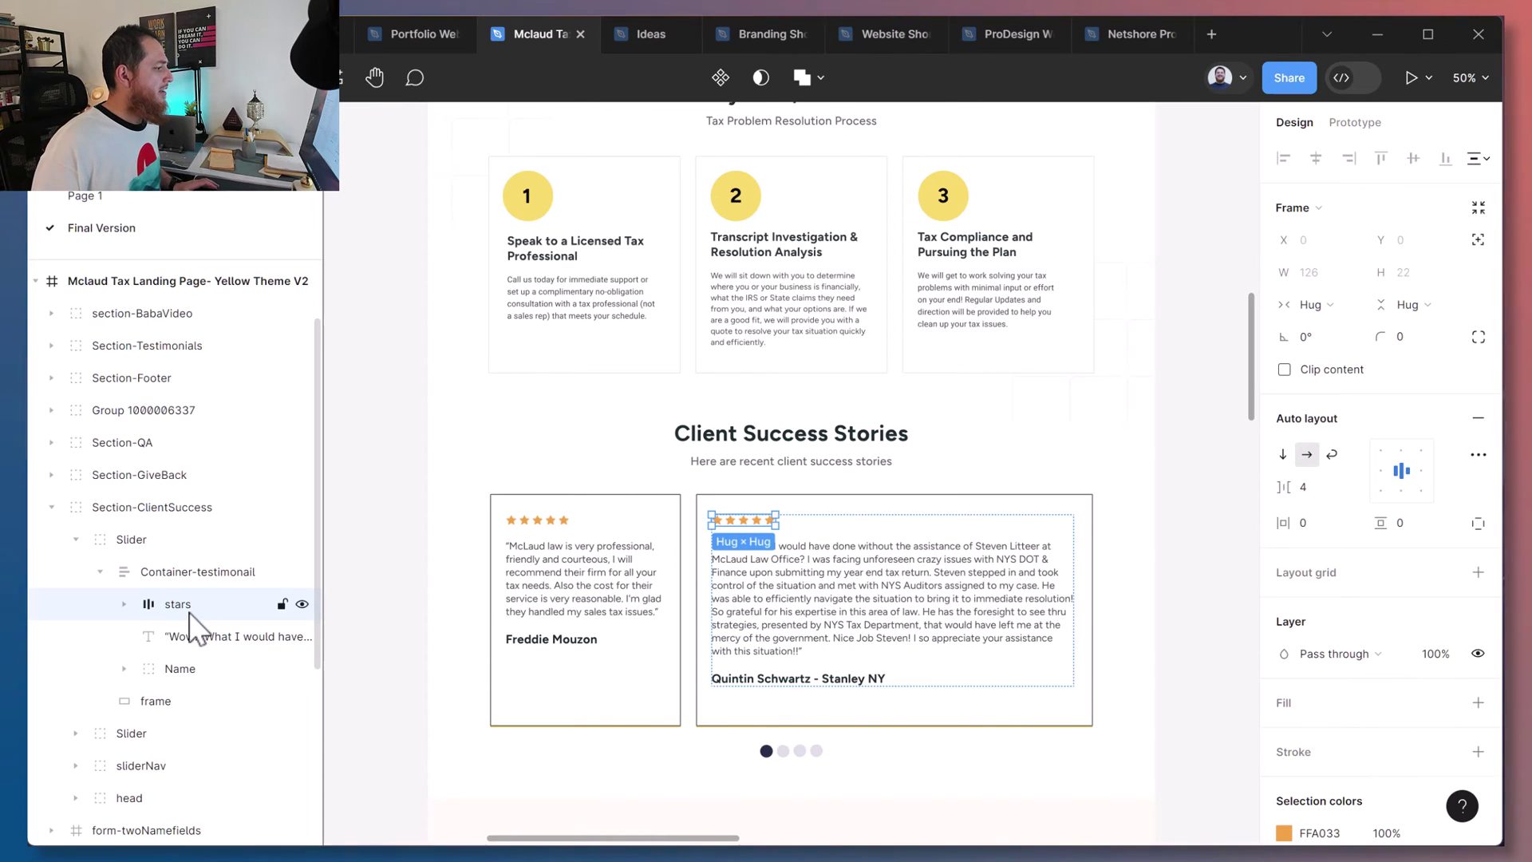
left_click(199, 637)
left_click(185, 670)
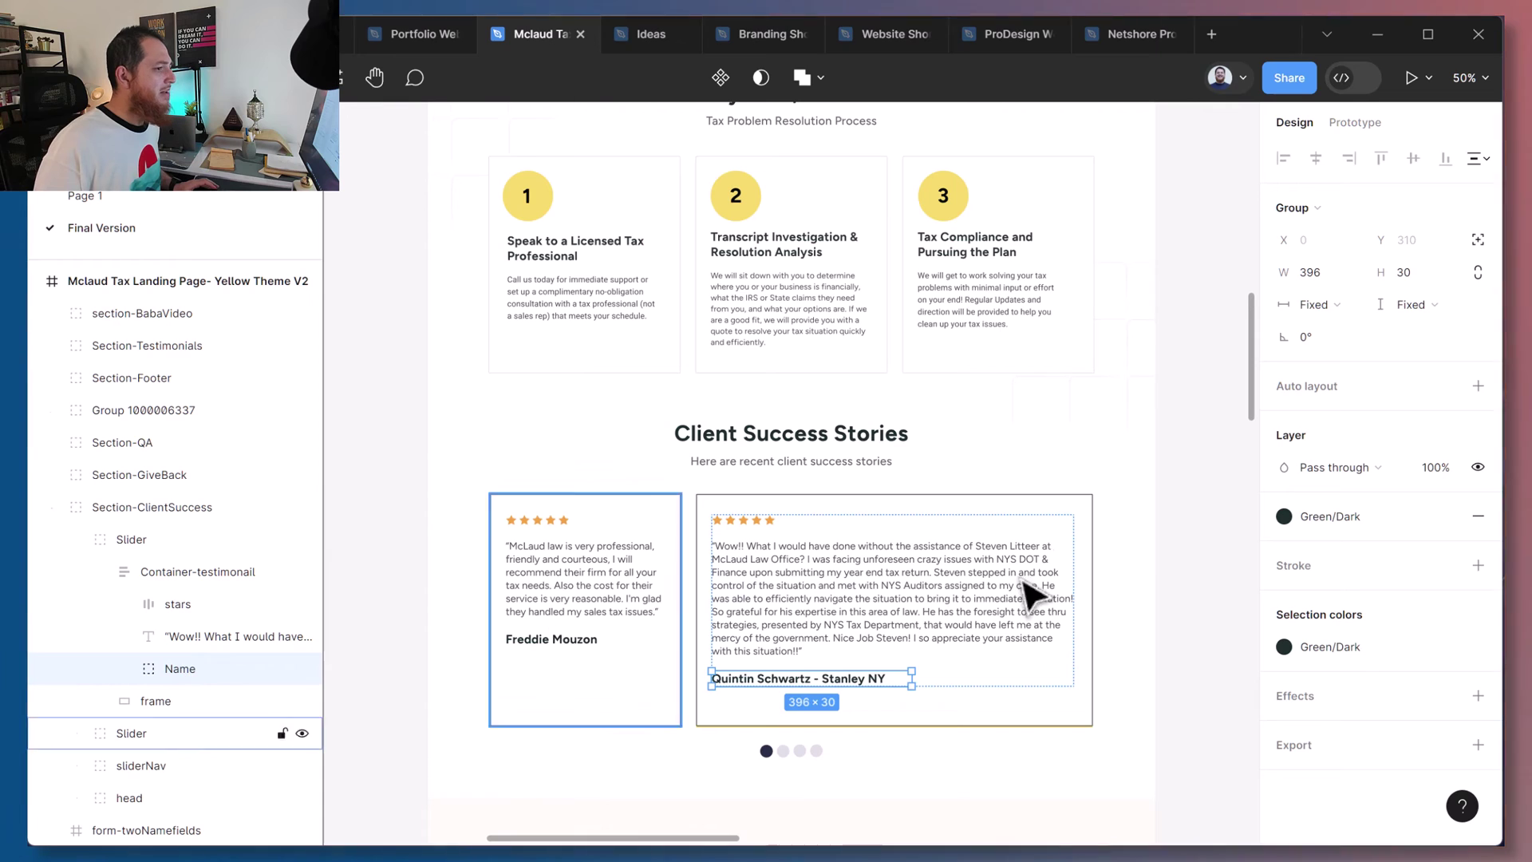
left_click(158, 702)
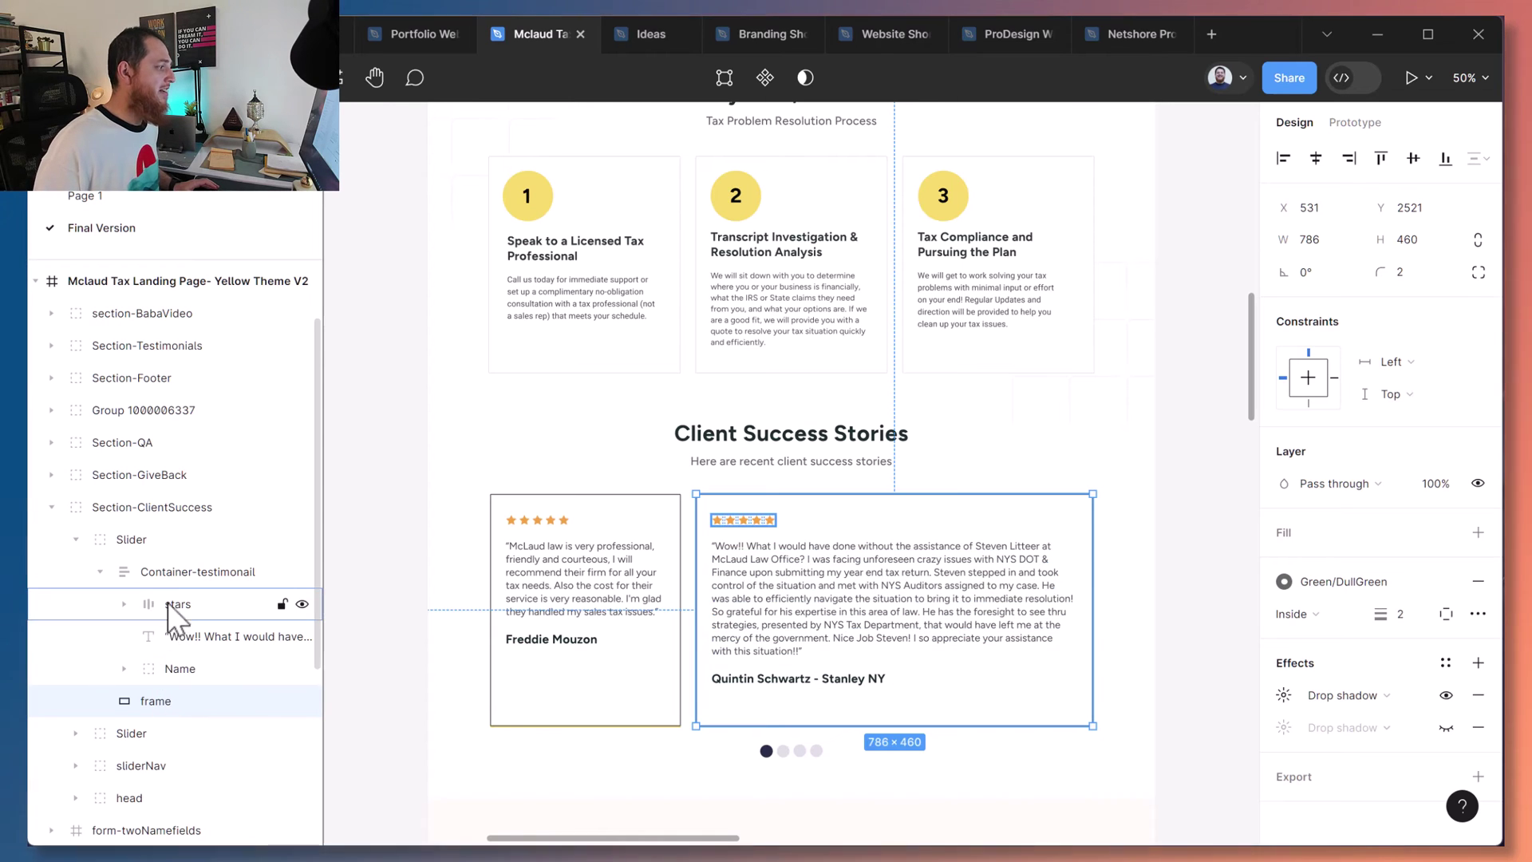
left_click(804, 616)
left_click(1204, 574)
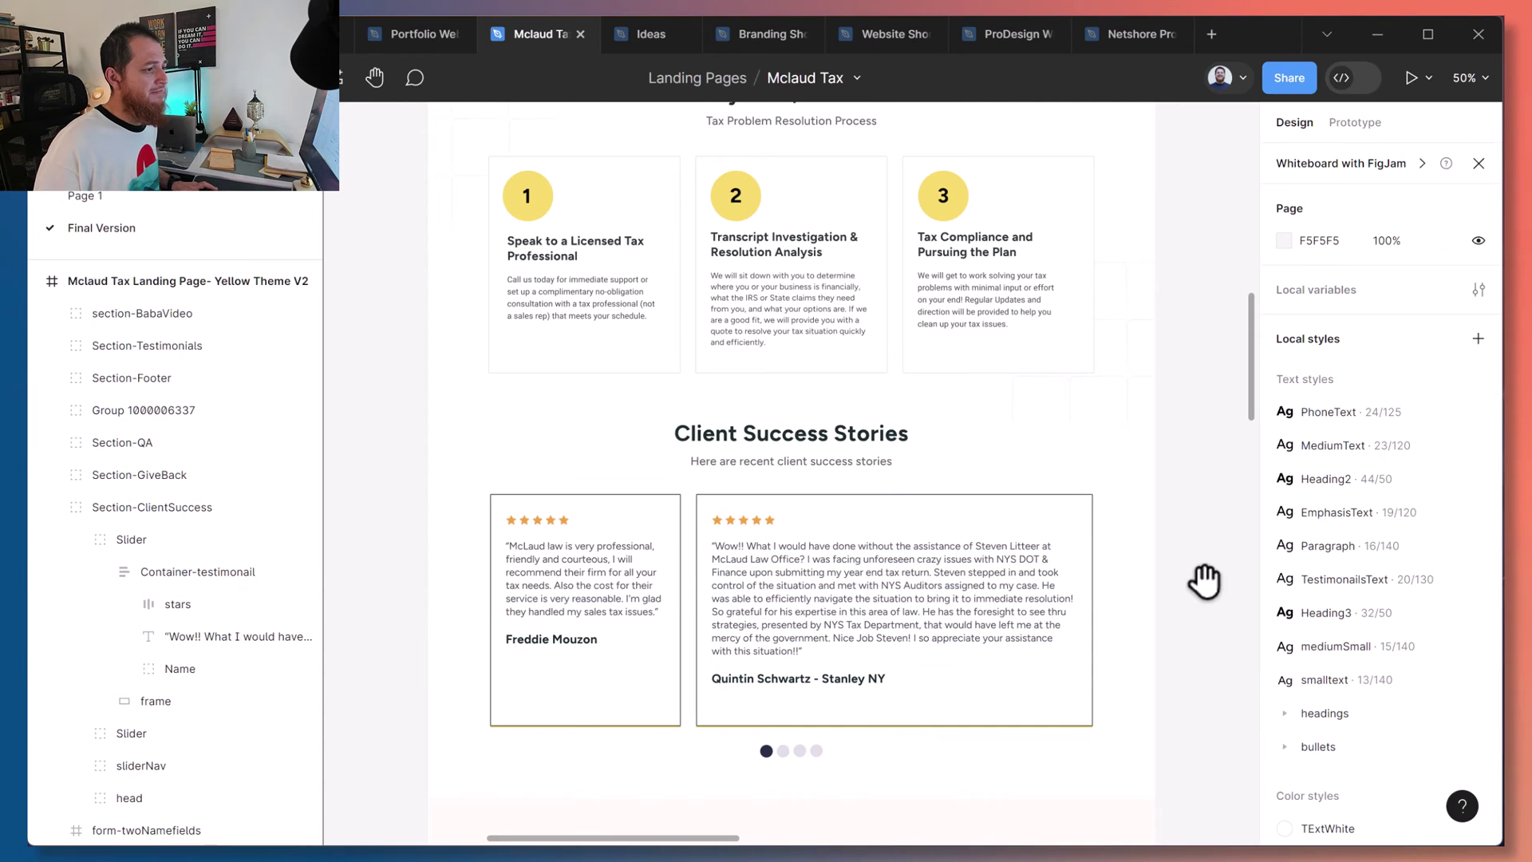
Paste a copy of Container-testimonail and drag it onto empty canvas.
scroll(1204, 574, "right", 10)
key("ctrl+v")
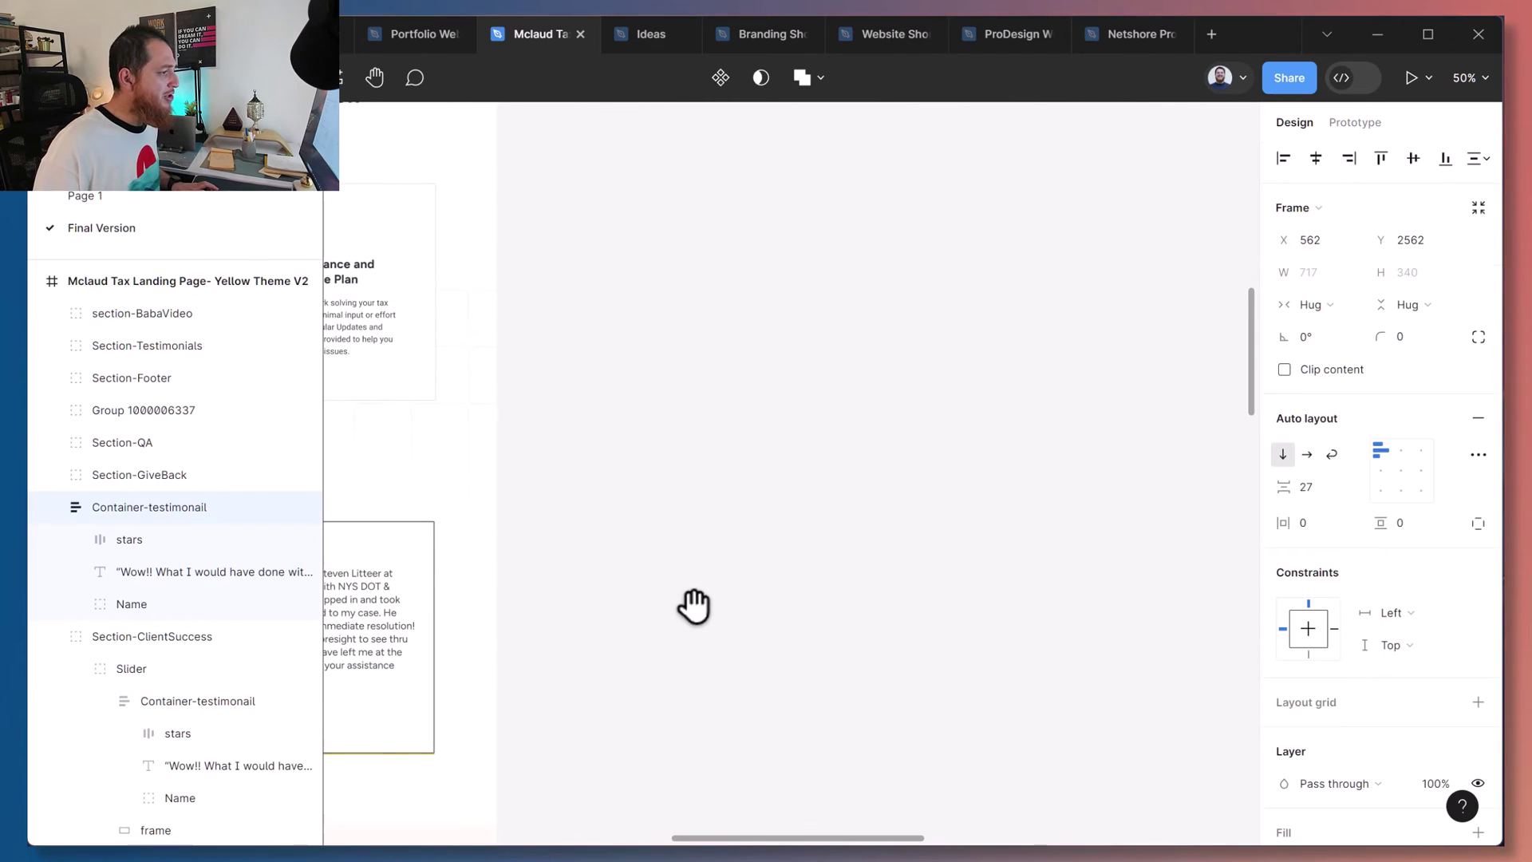
left_click(718, 625)
left_click(376, 613)
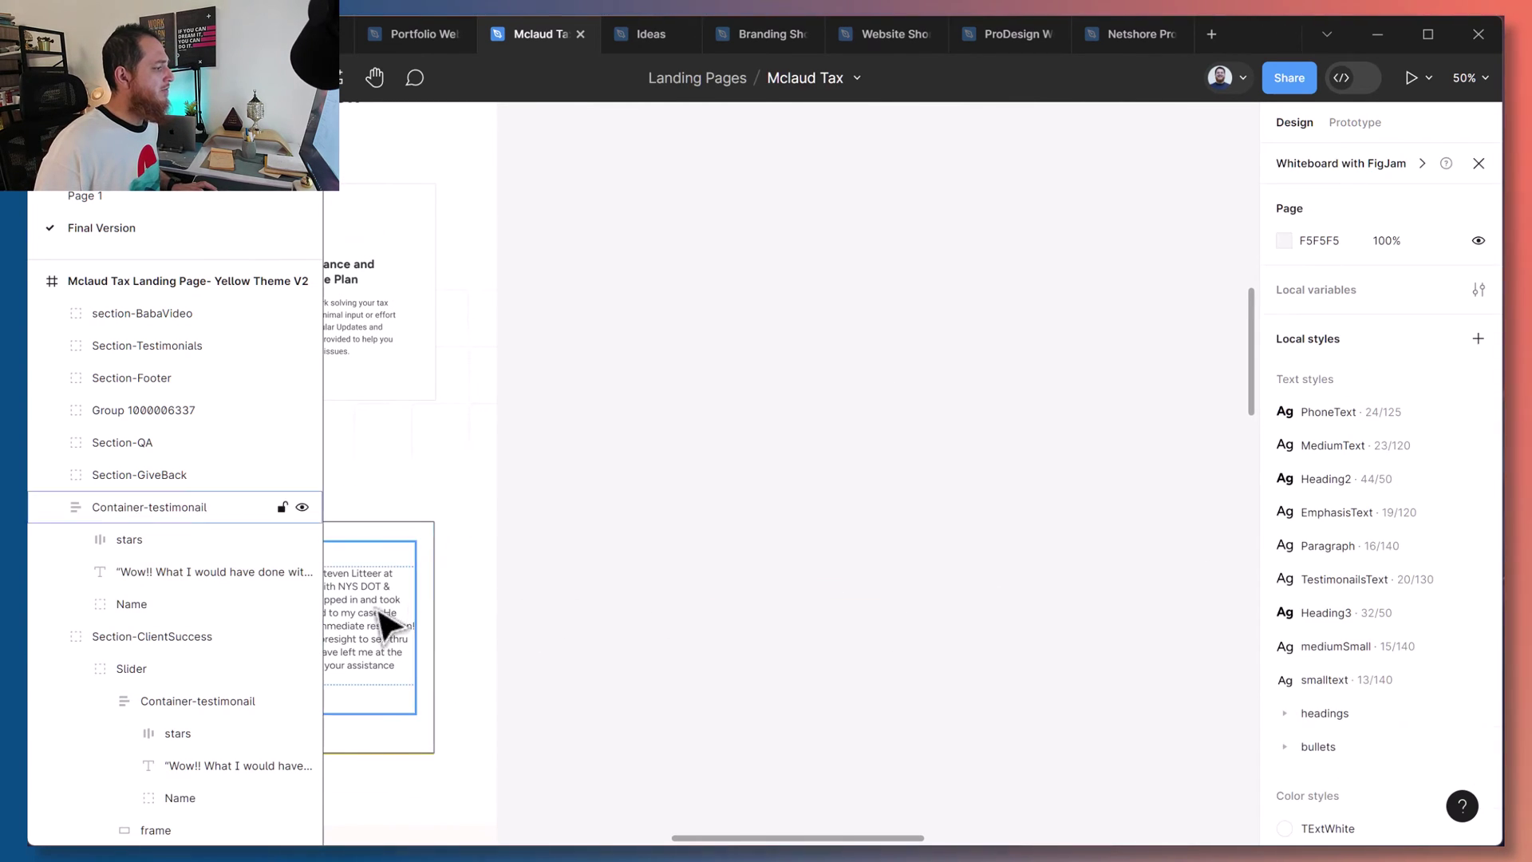
left_click_drag(377, 613, 993, 523)
Inspect the copied card's 22 × 22 star frames and quote text at 100% zoom.
left_click(894, 710)
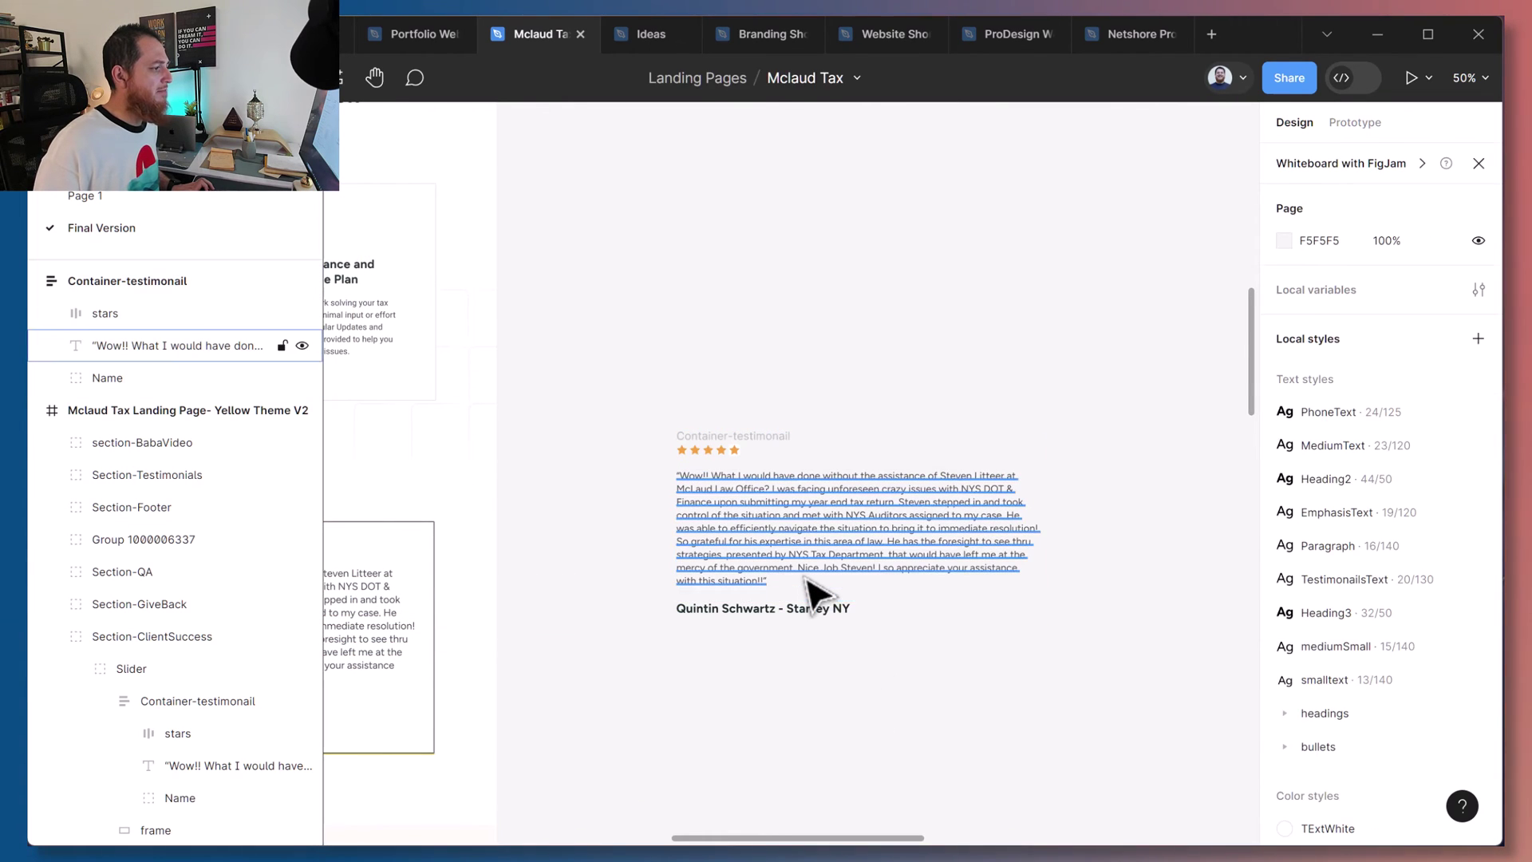
left_click(818, 581)
key("shift+0")
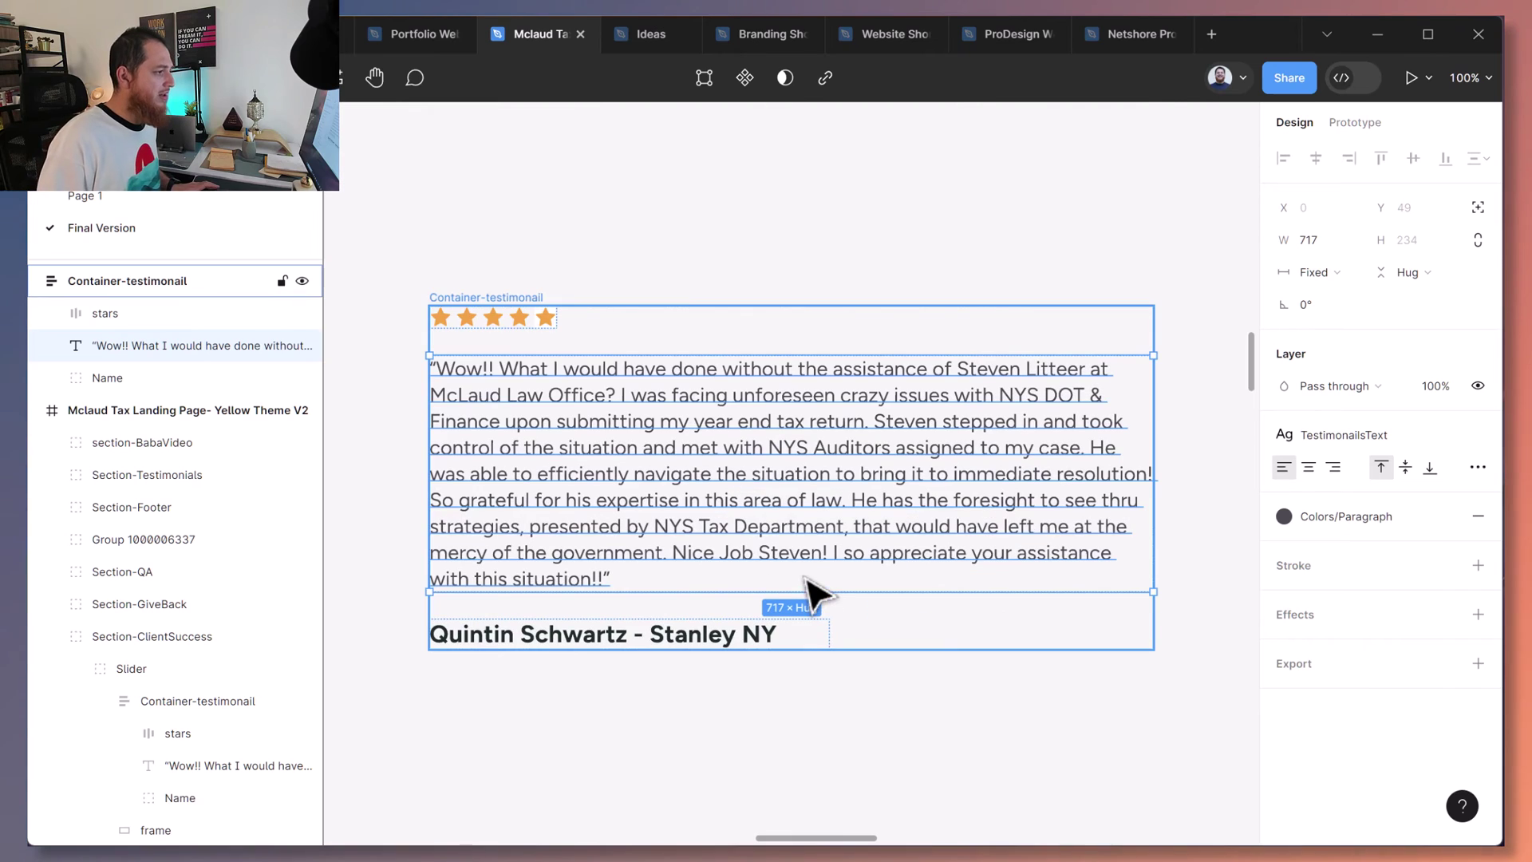
left_click(546, 317, "ctrl")
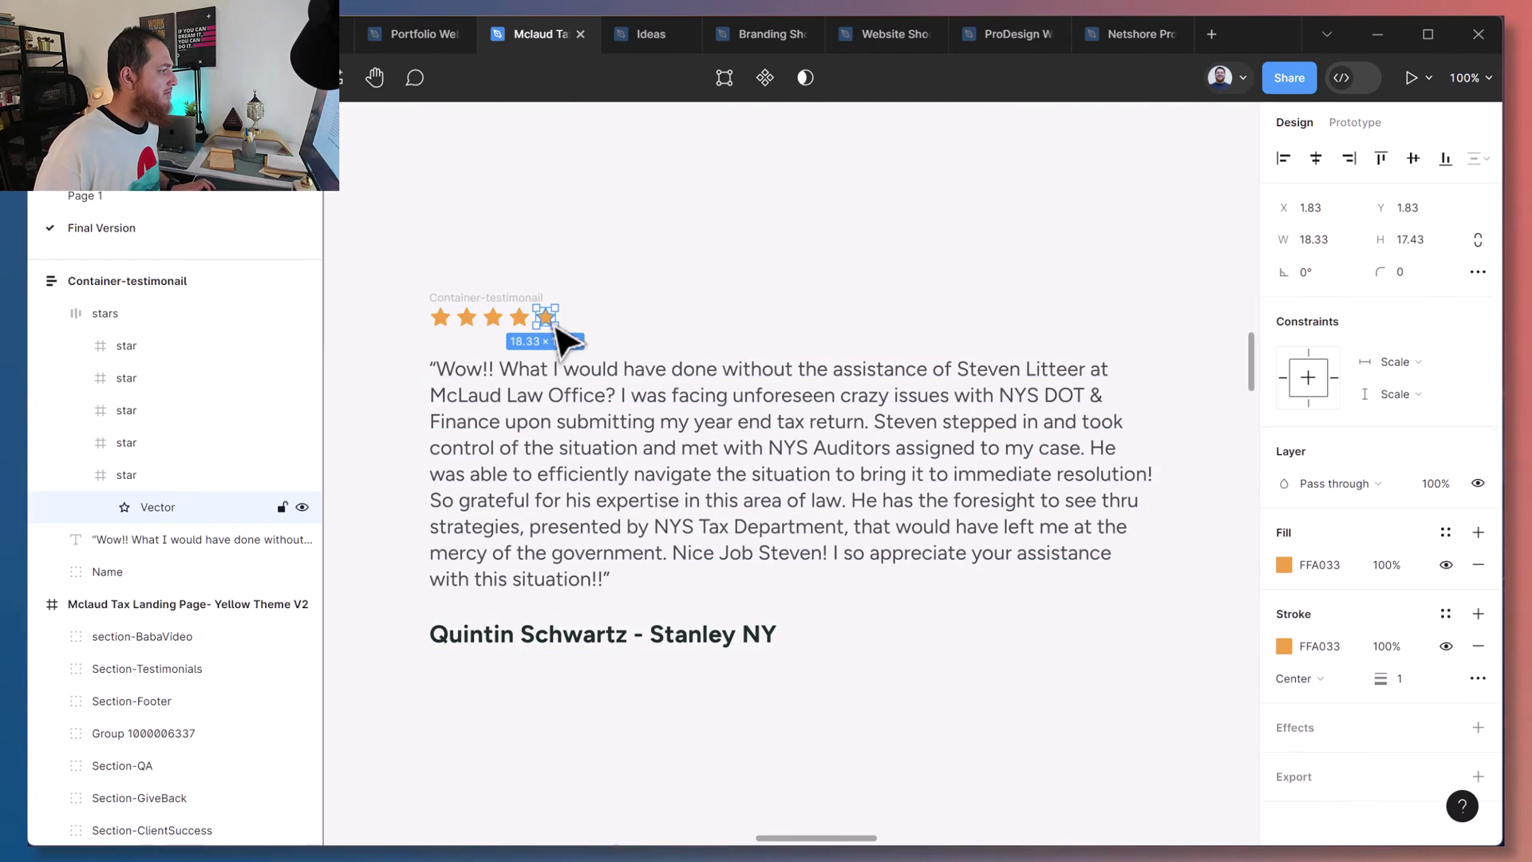
left_click(121, 477)
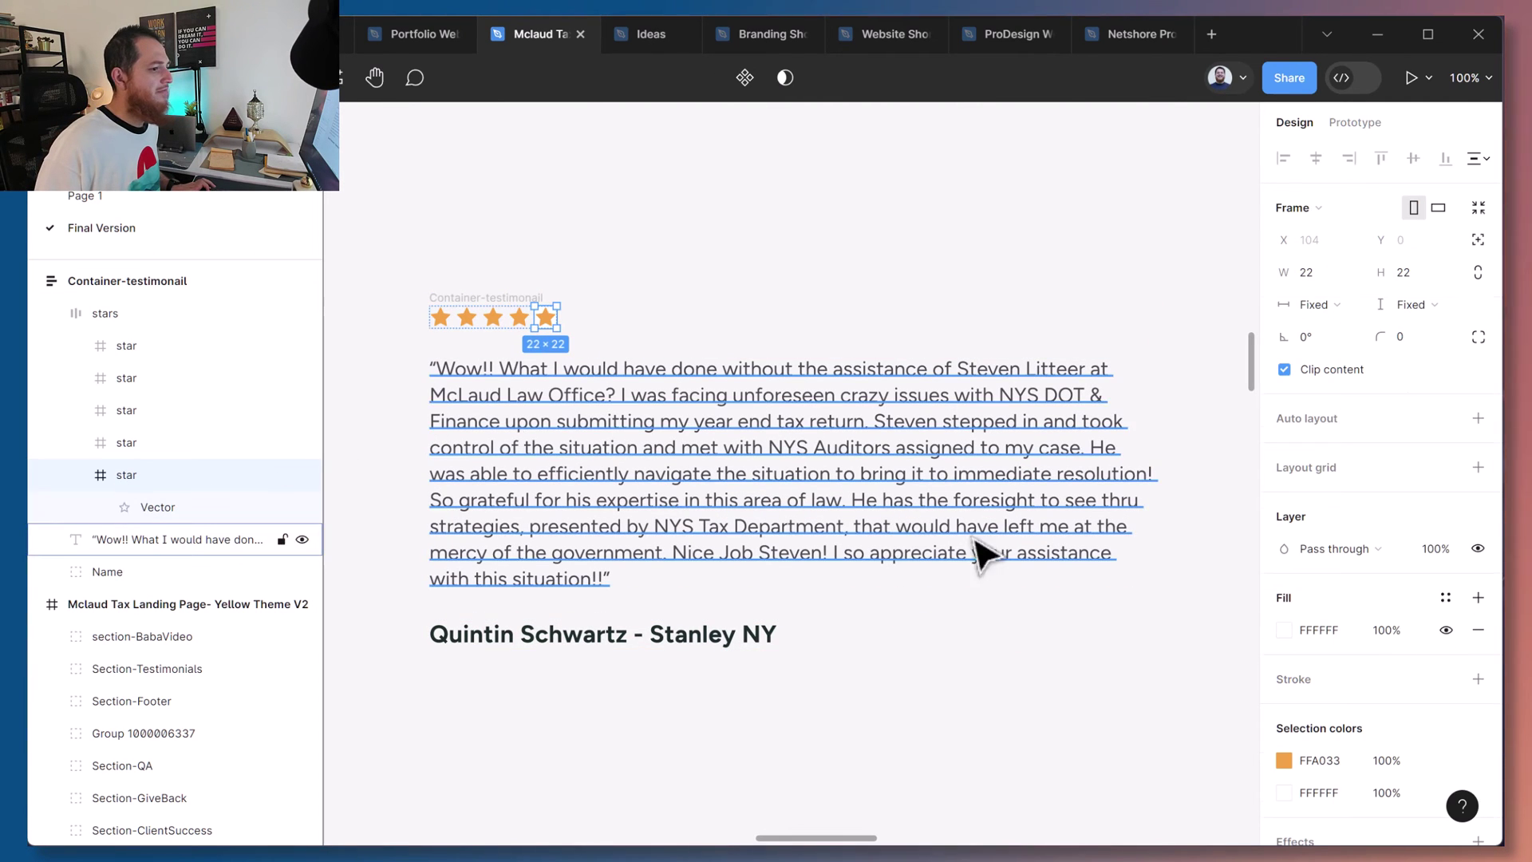
left_click(923, 719)
key("ctrl+minus")
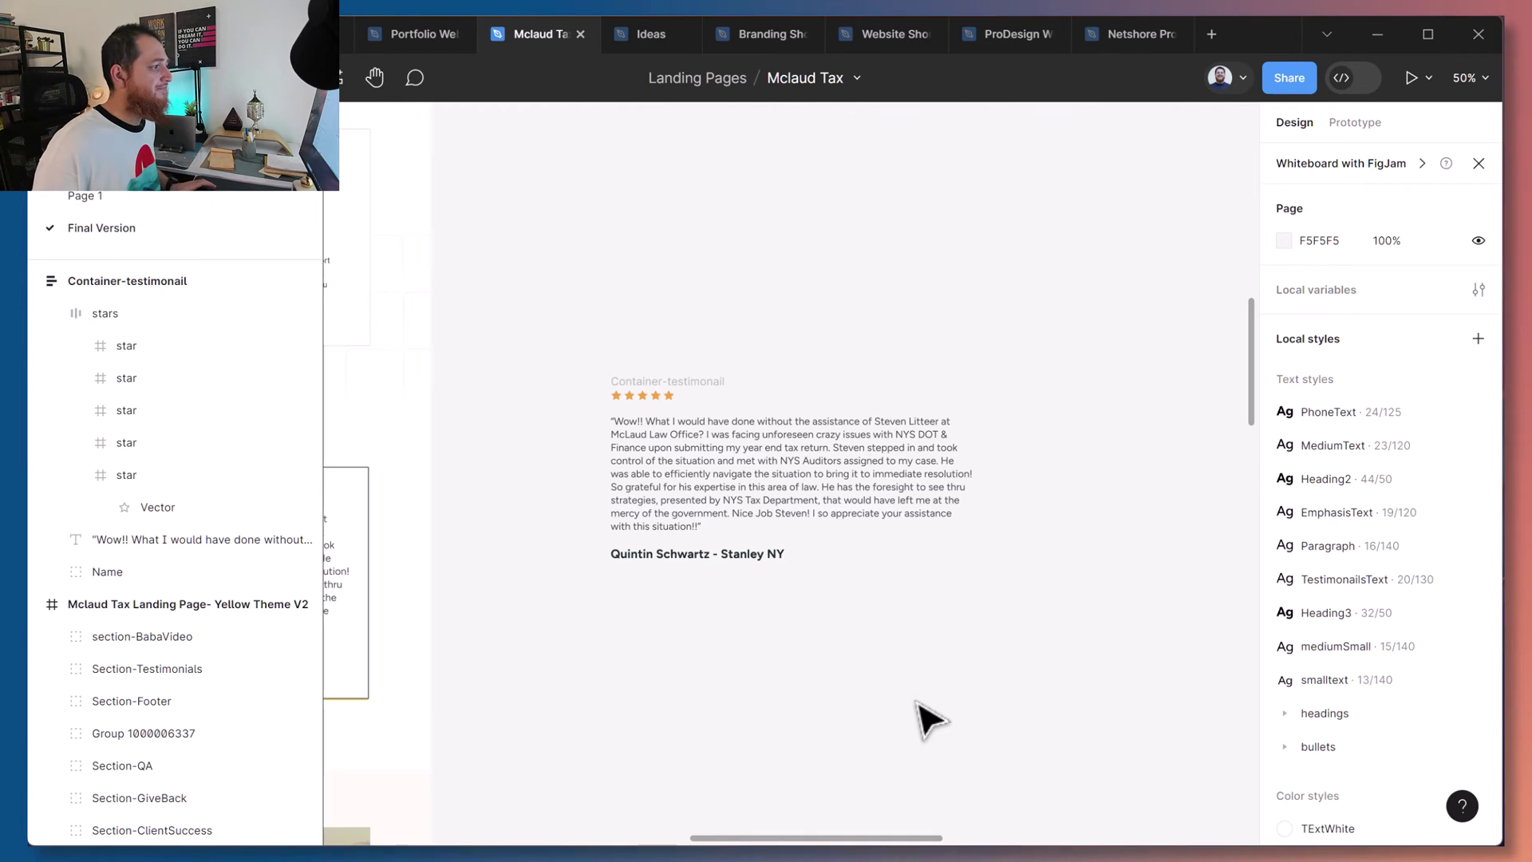
double_click(838, 499)
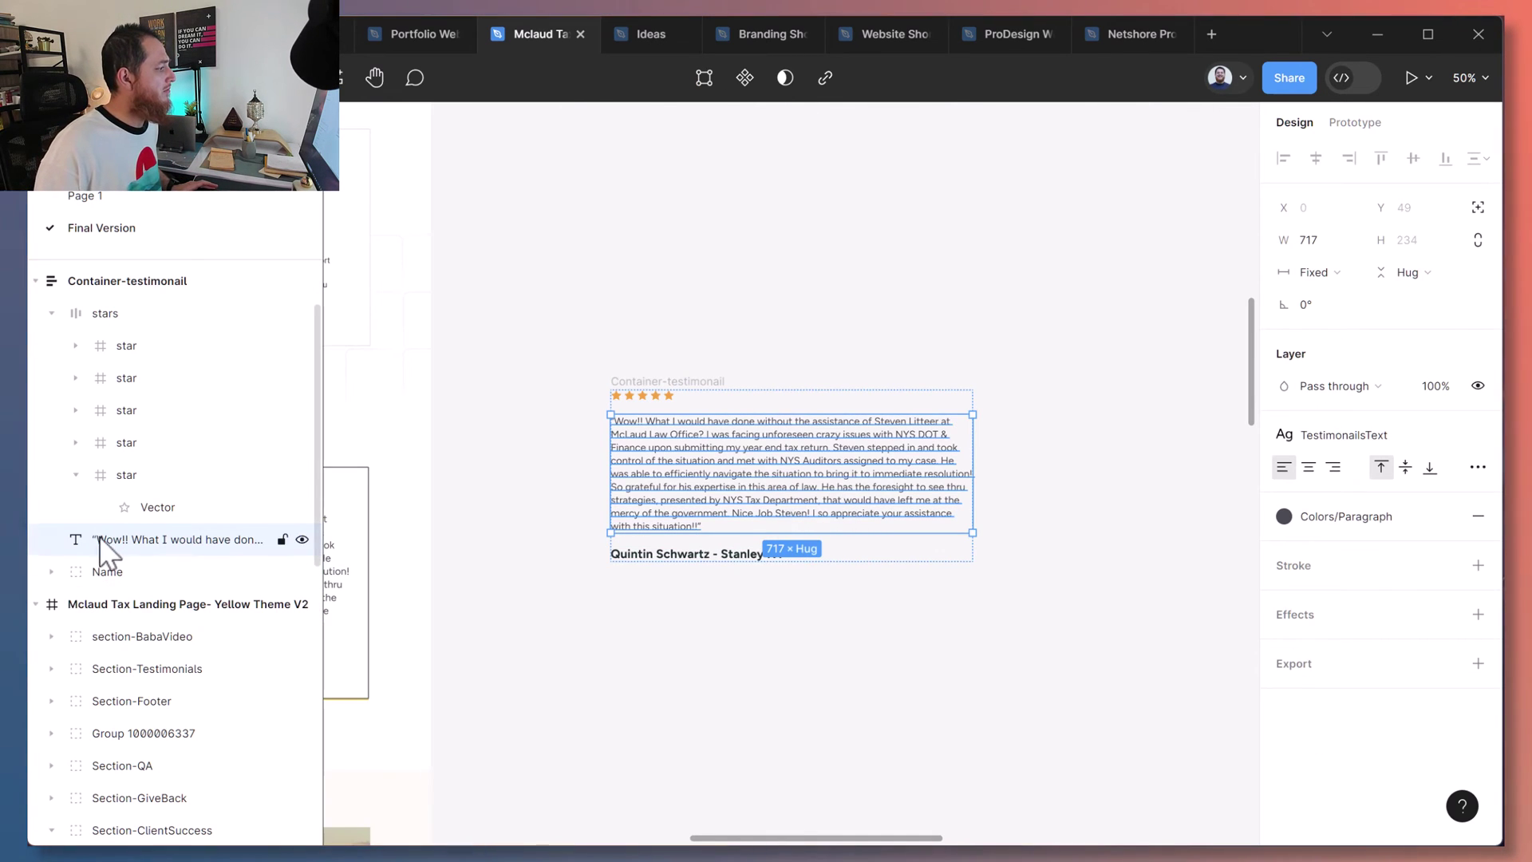
Select the copied Container-testimonail frame and add a white FFFFFF fill.
scroll(72, 475, "up", 2)
left_click(113, 373)
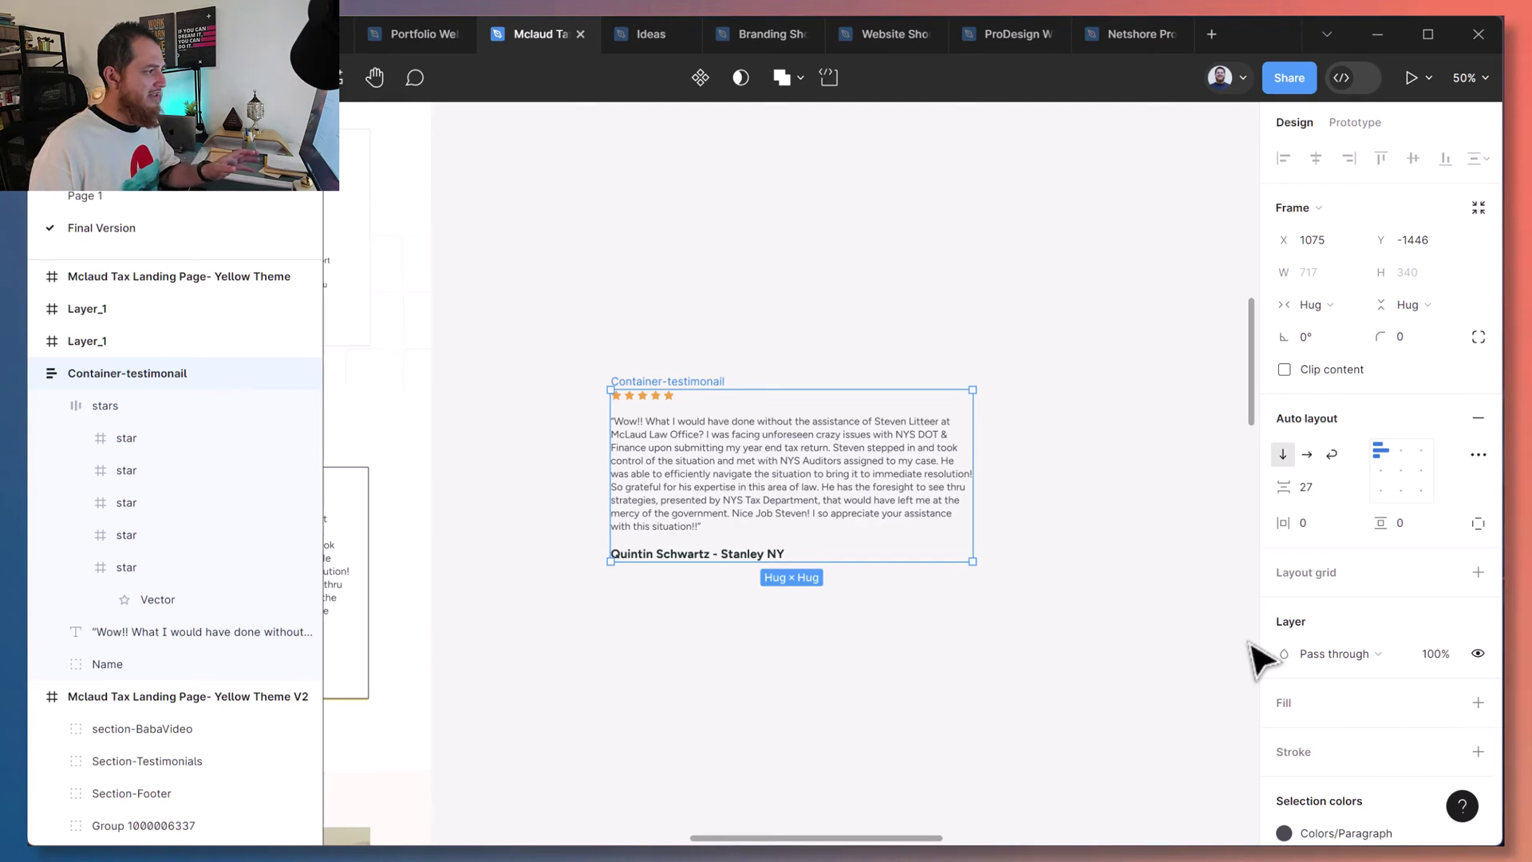
scroll(1408, 643, "down", 3)
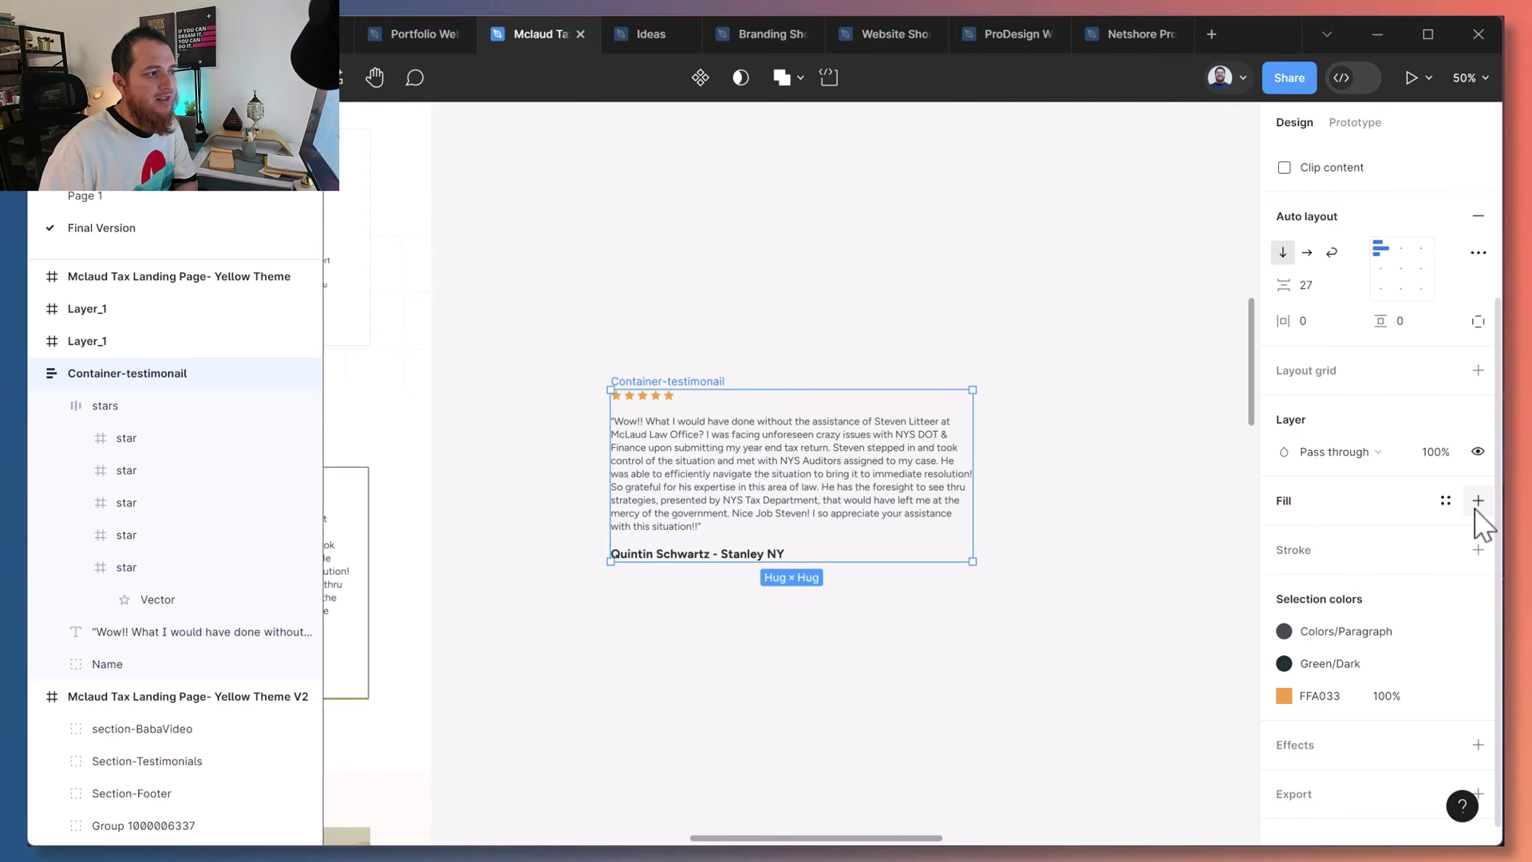
scroll(1471, 531, "up", 3)
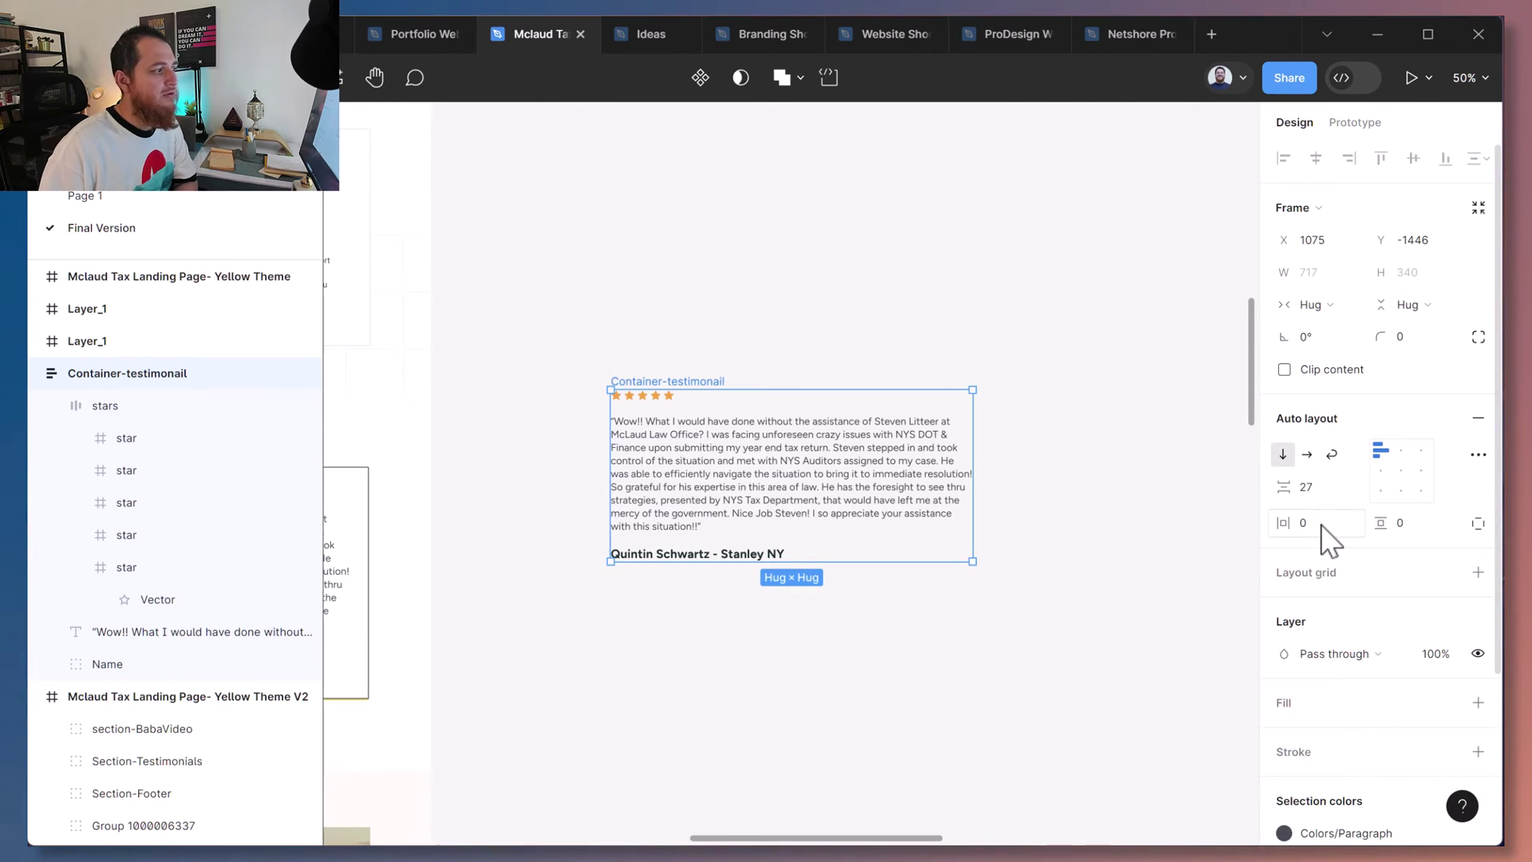
scroll(1467, 673, "down", 2)
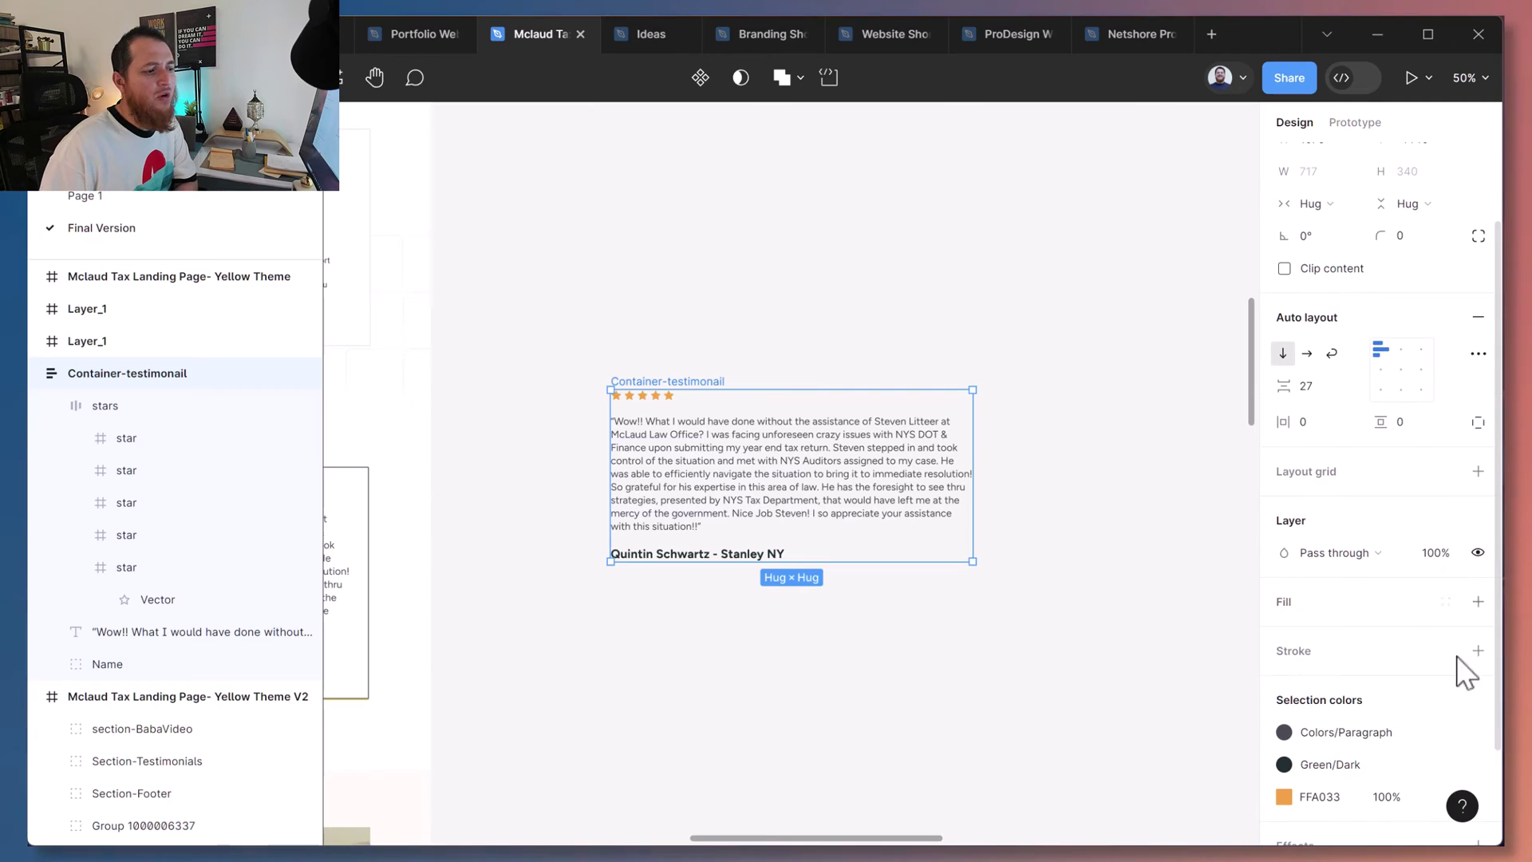
left_click(1477, 606)
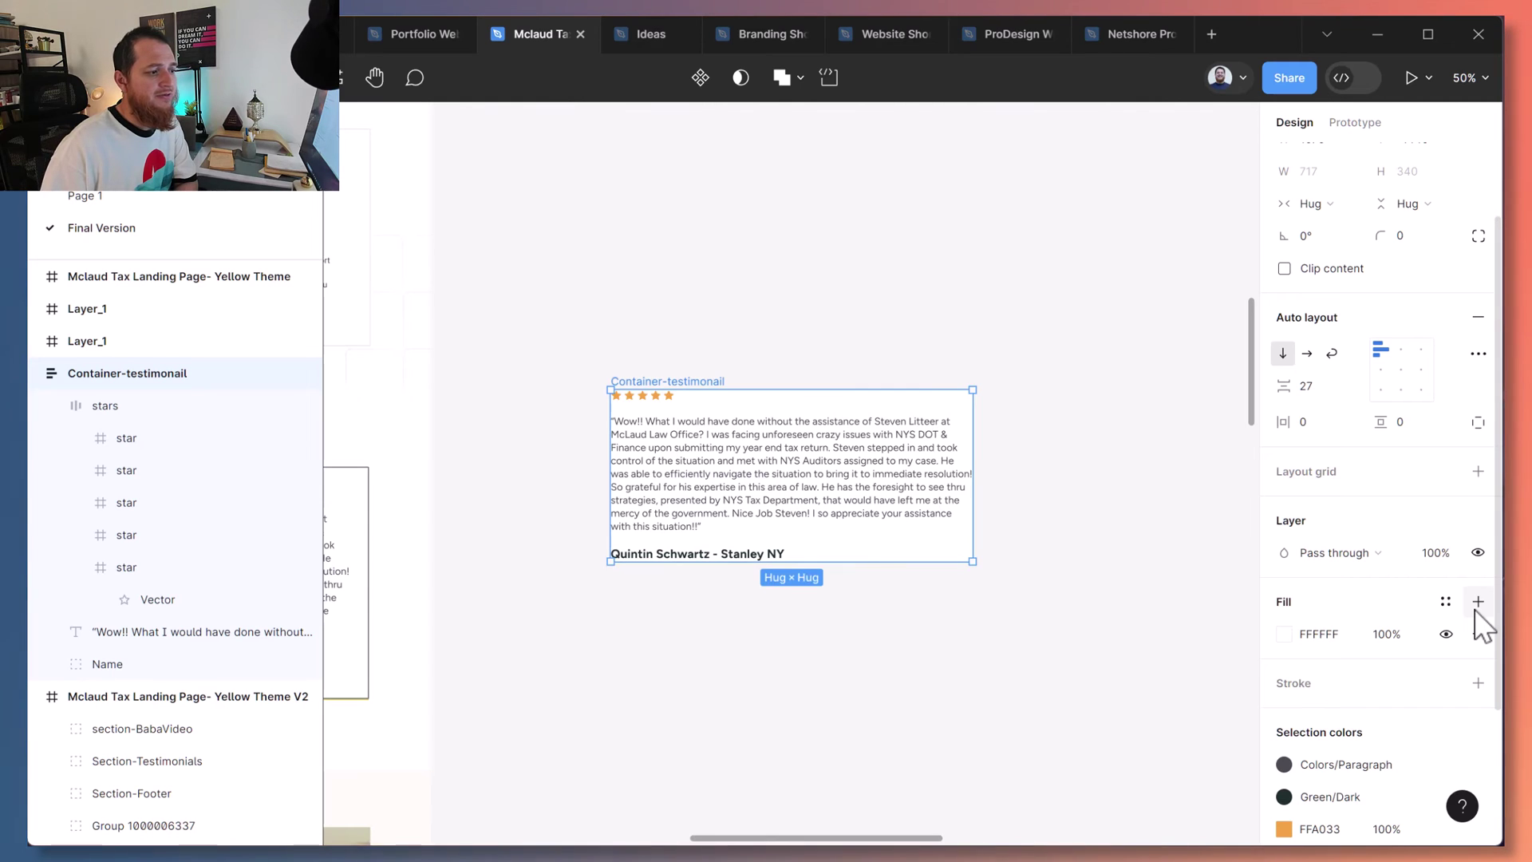
Set the card's horizontal and vertical padding to 32.
left_click(1328, 424)
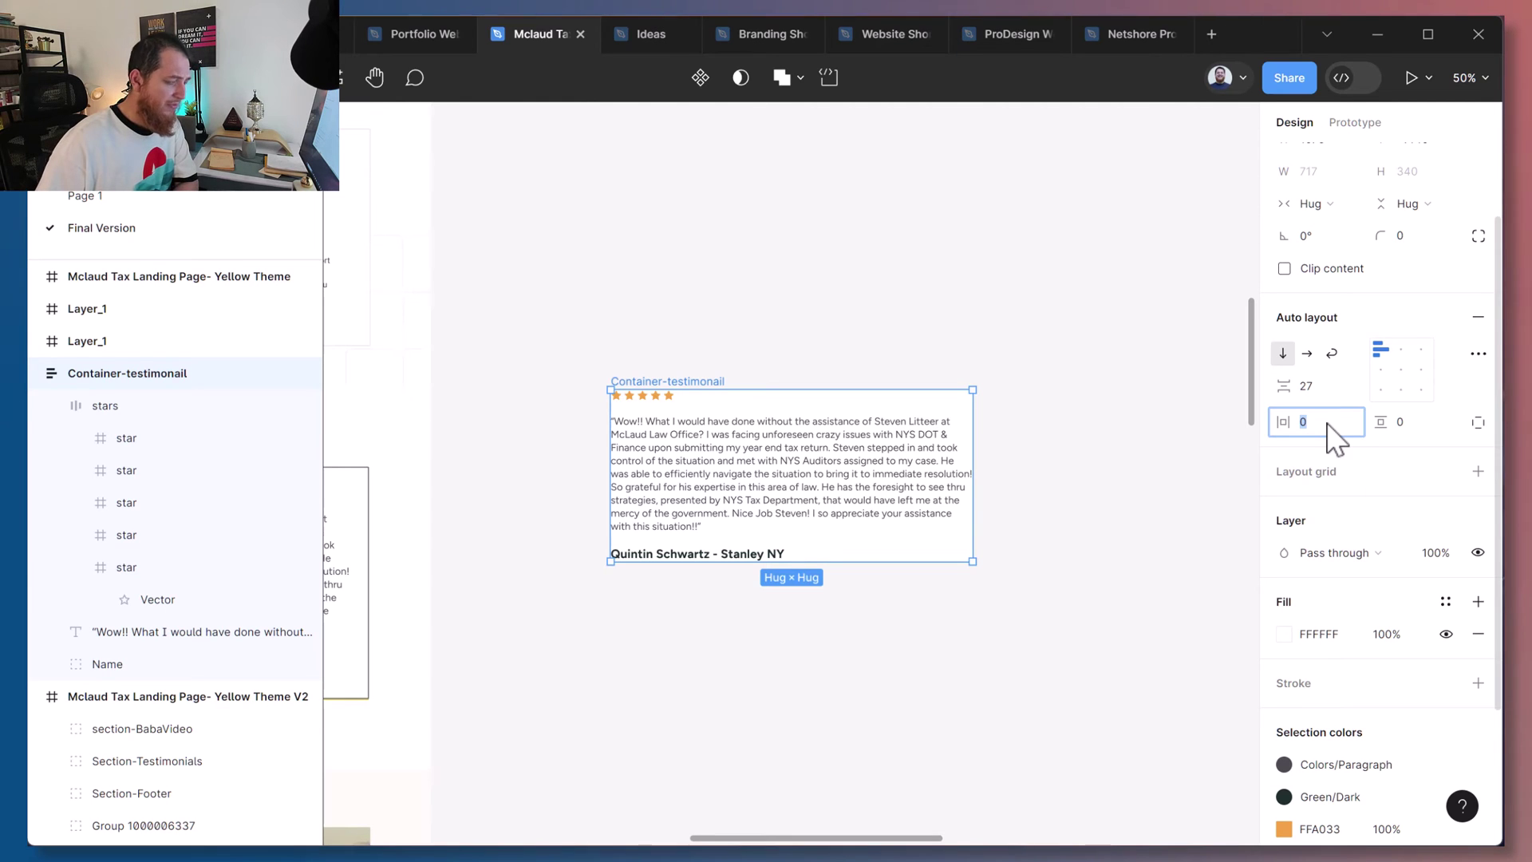
type("24")
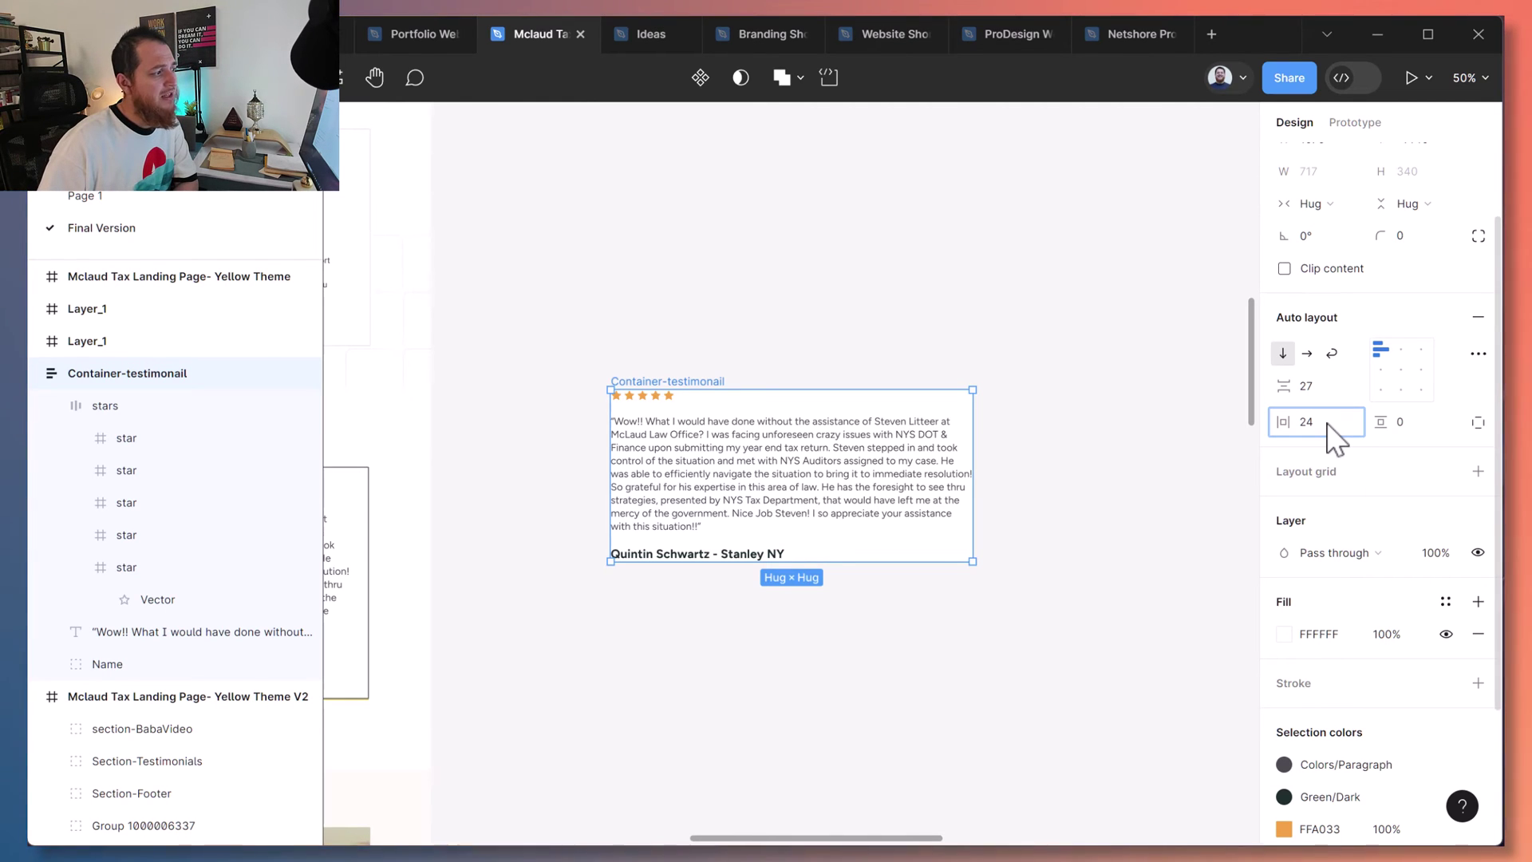
key("Return")
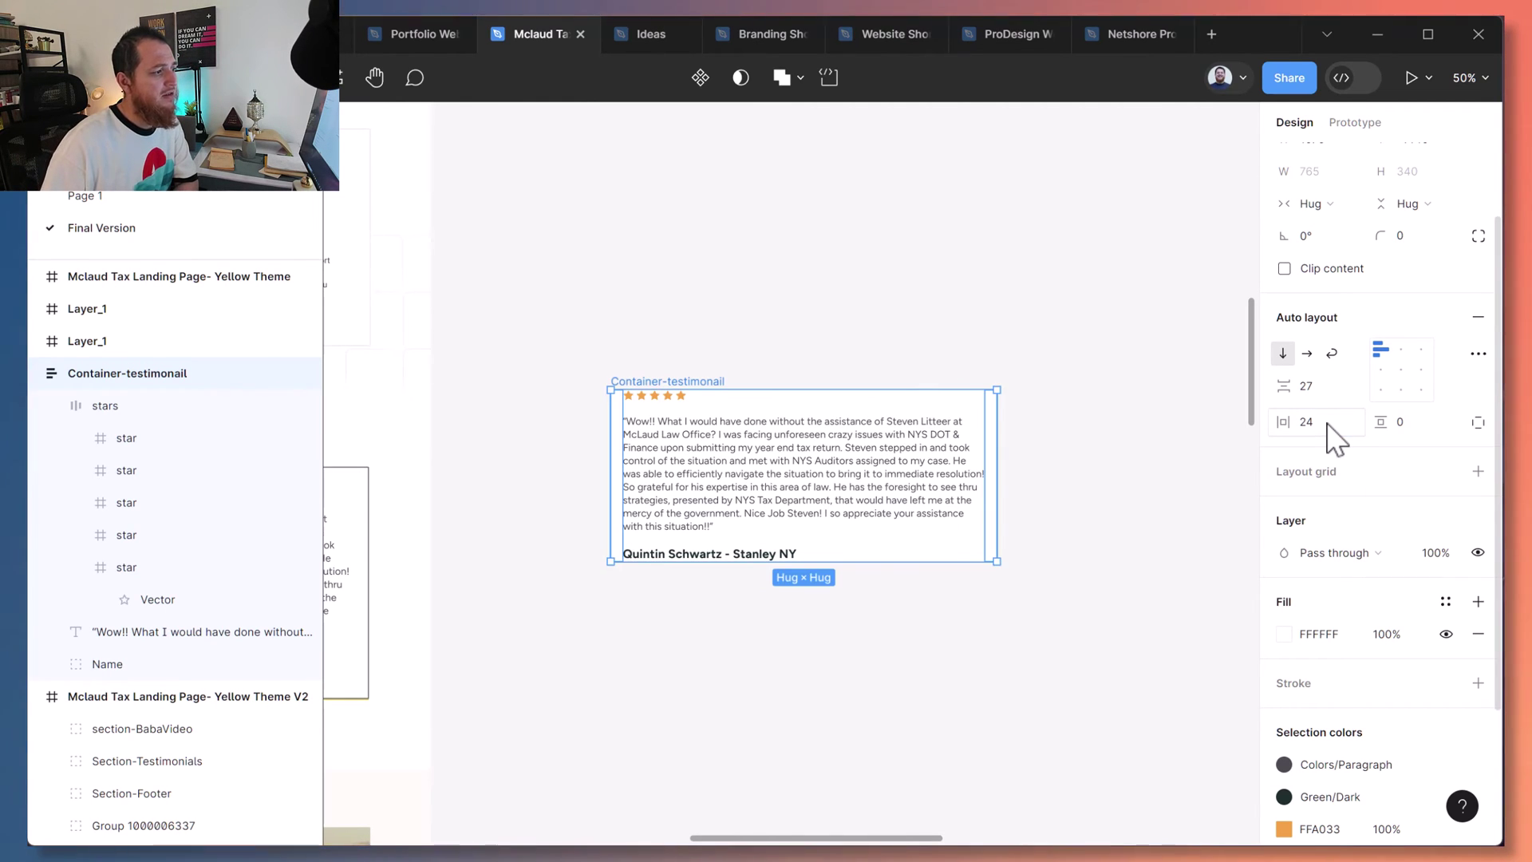
left_click(1407, 427)
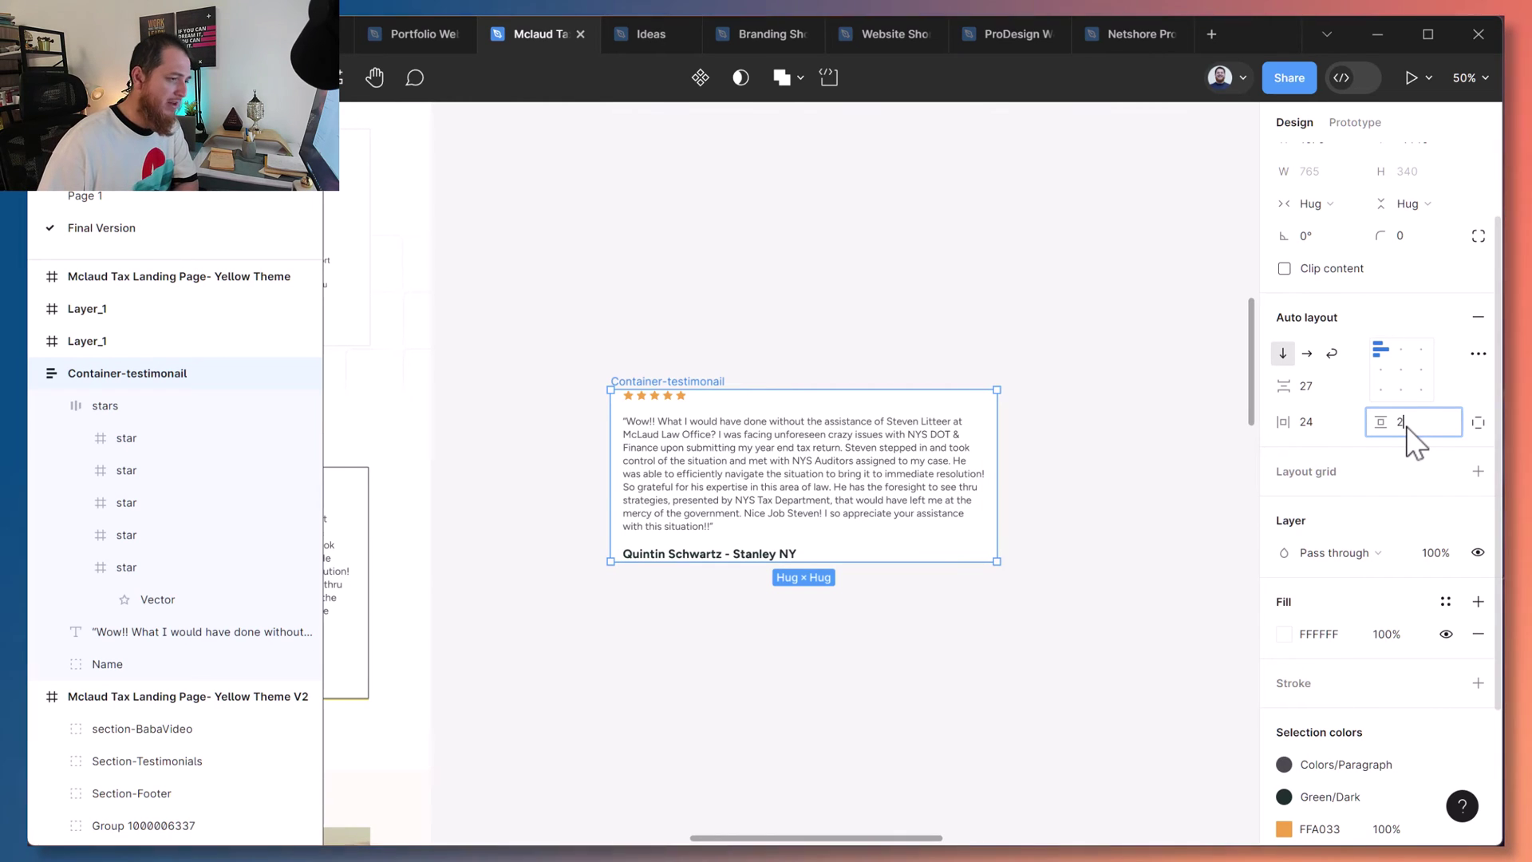
type("24")
key("Return")
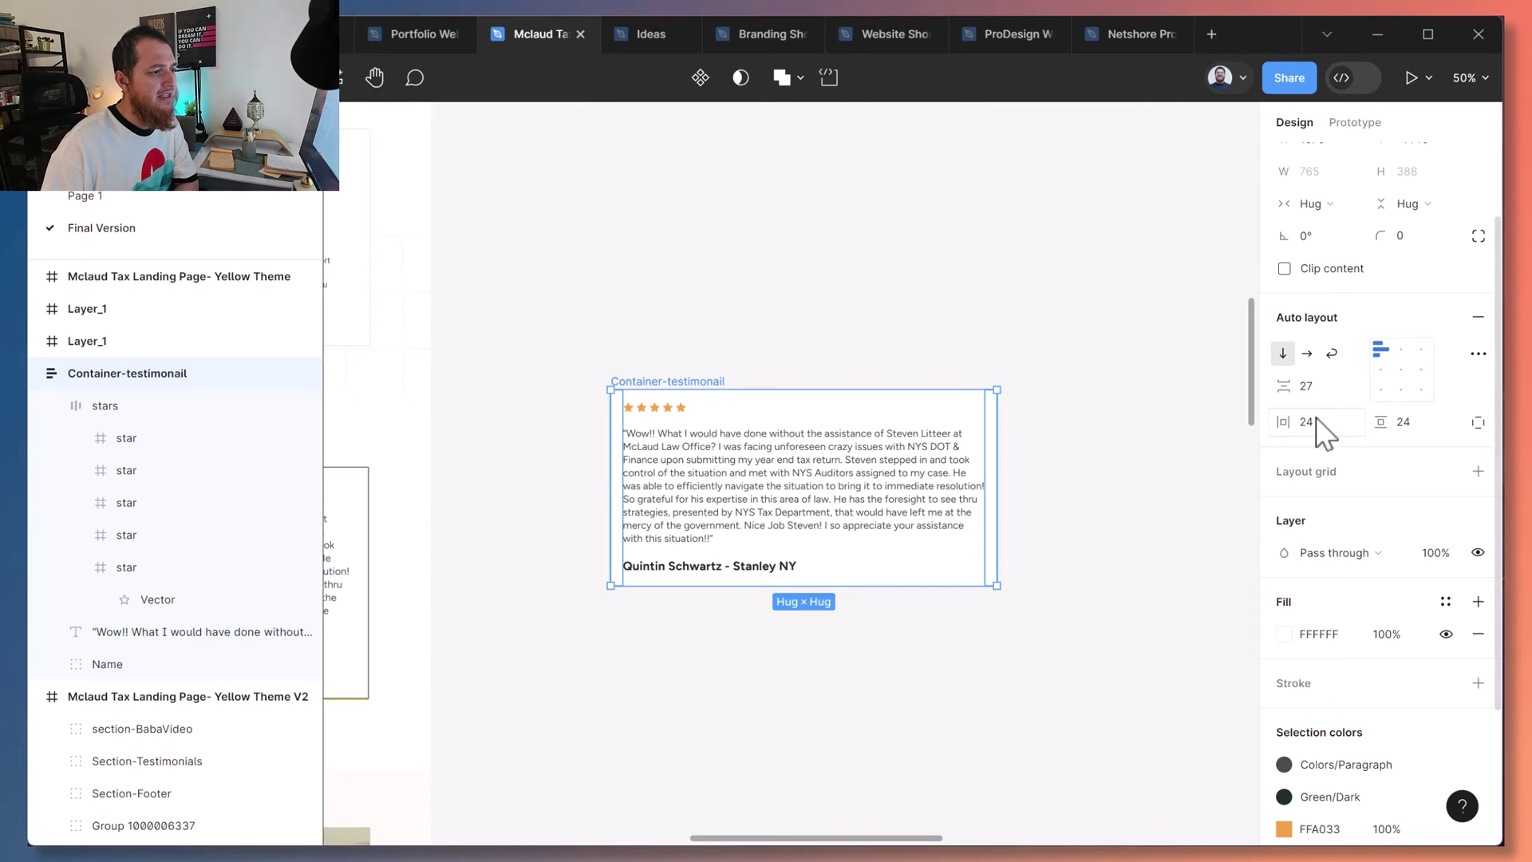
left_click(1417, 437)
type("32")
key("Return")
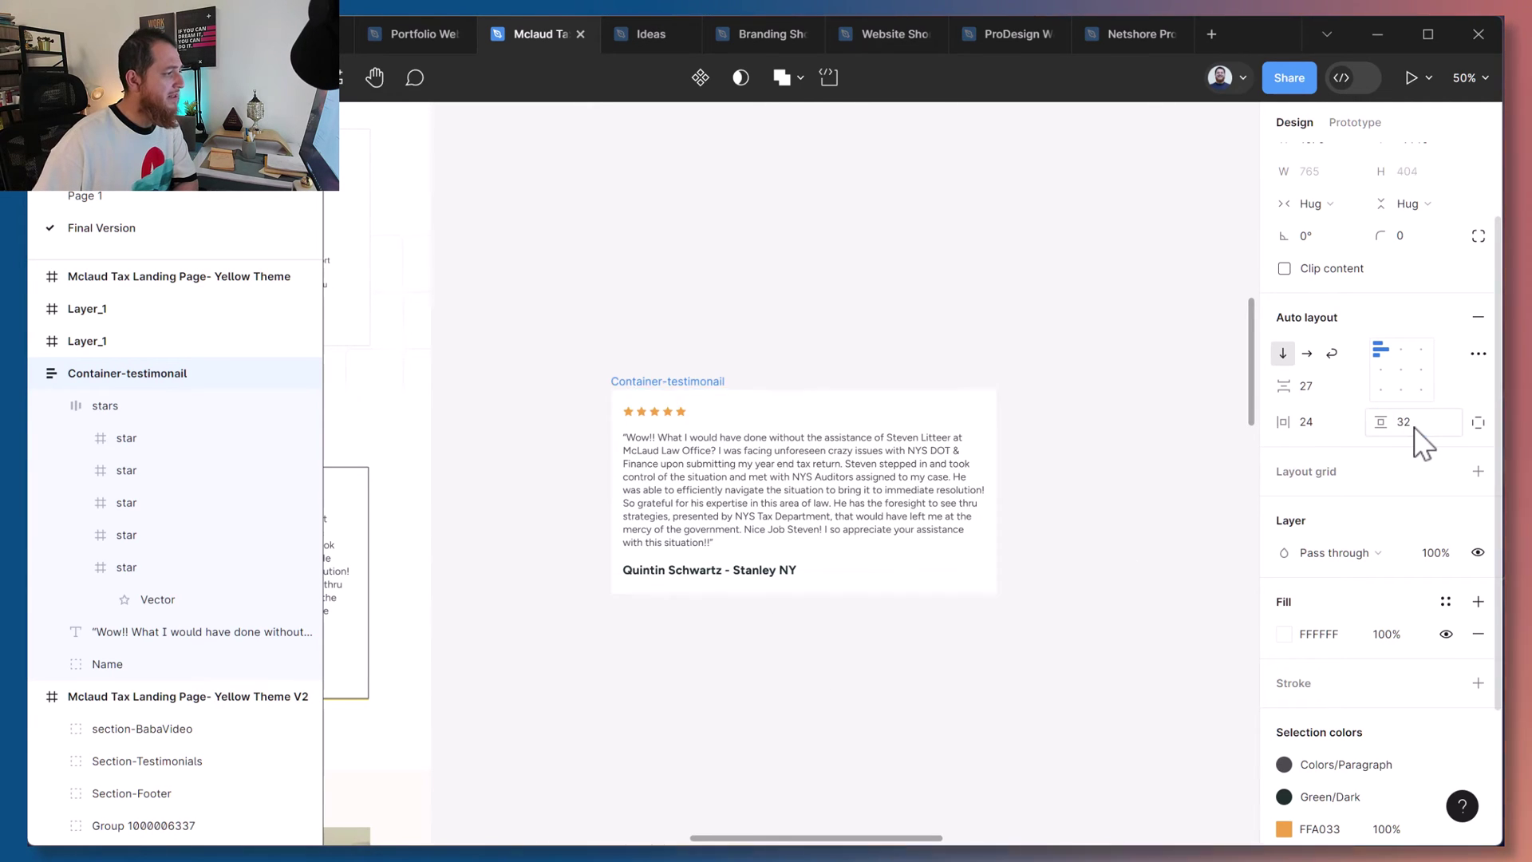
left_click(1307, 427)
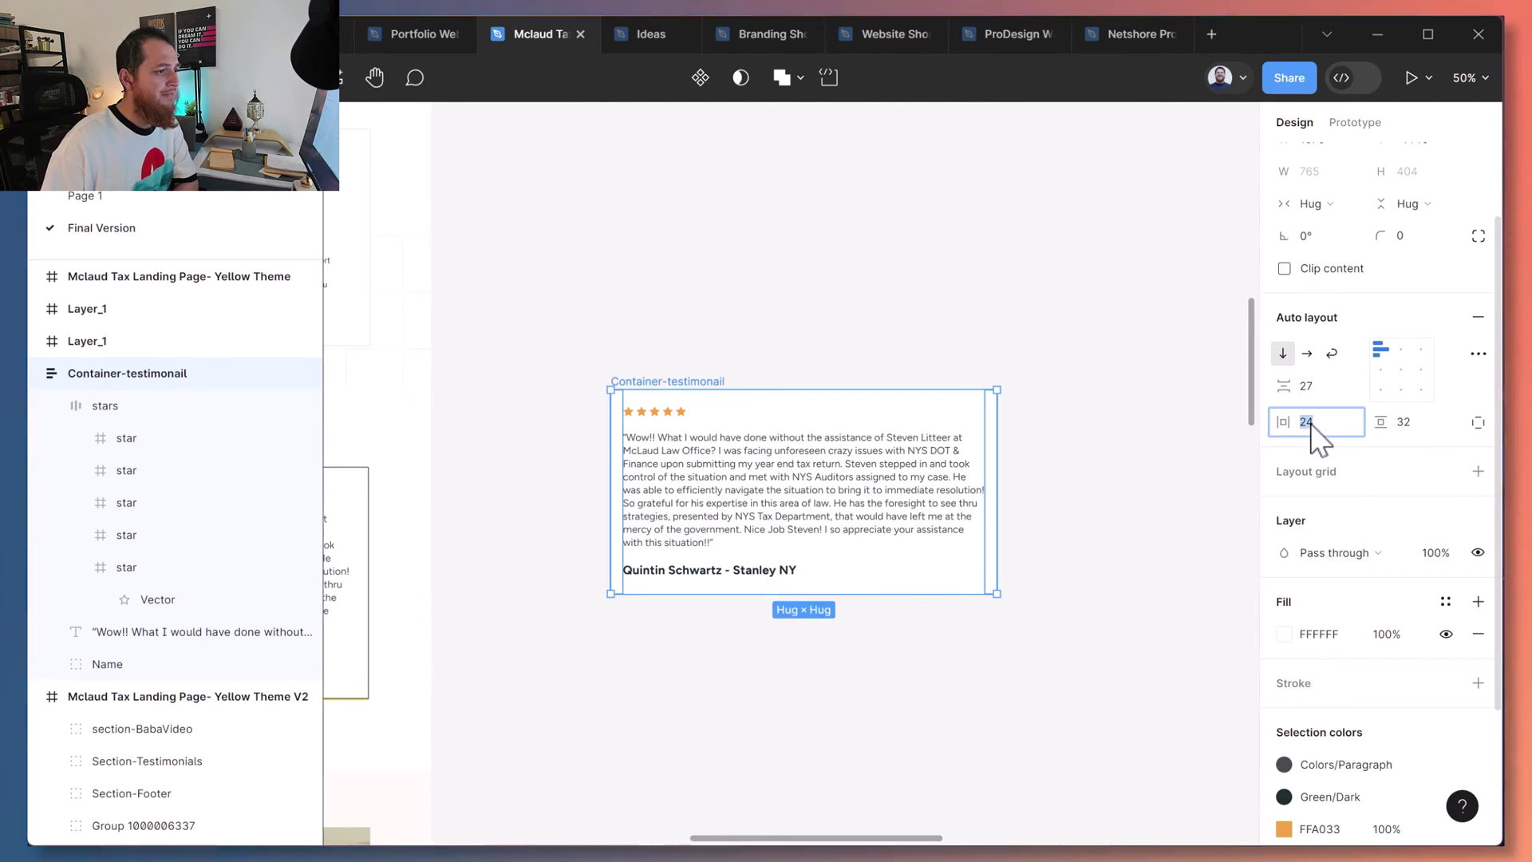
type("32")
key("Return")
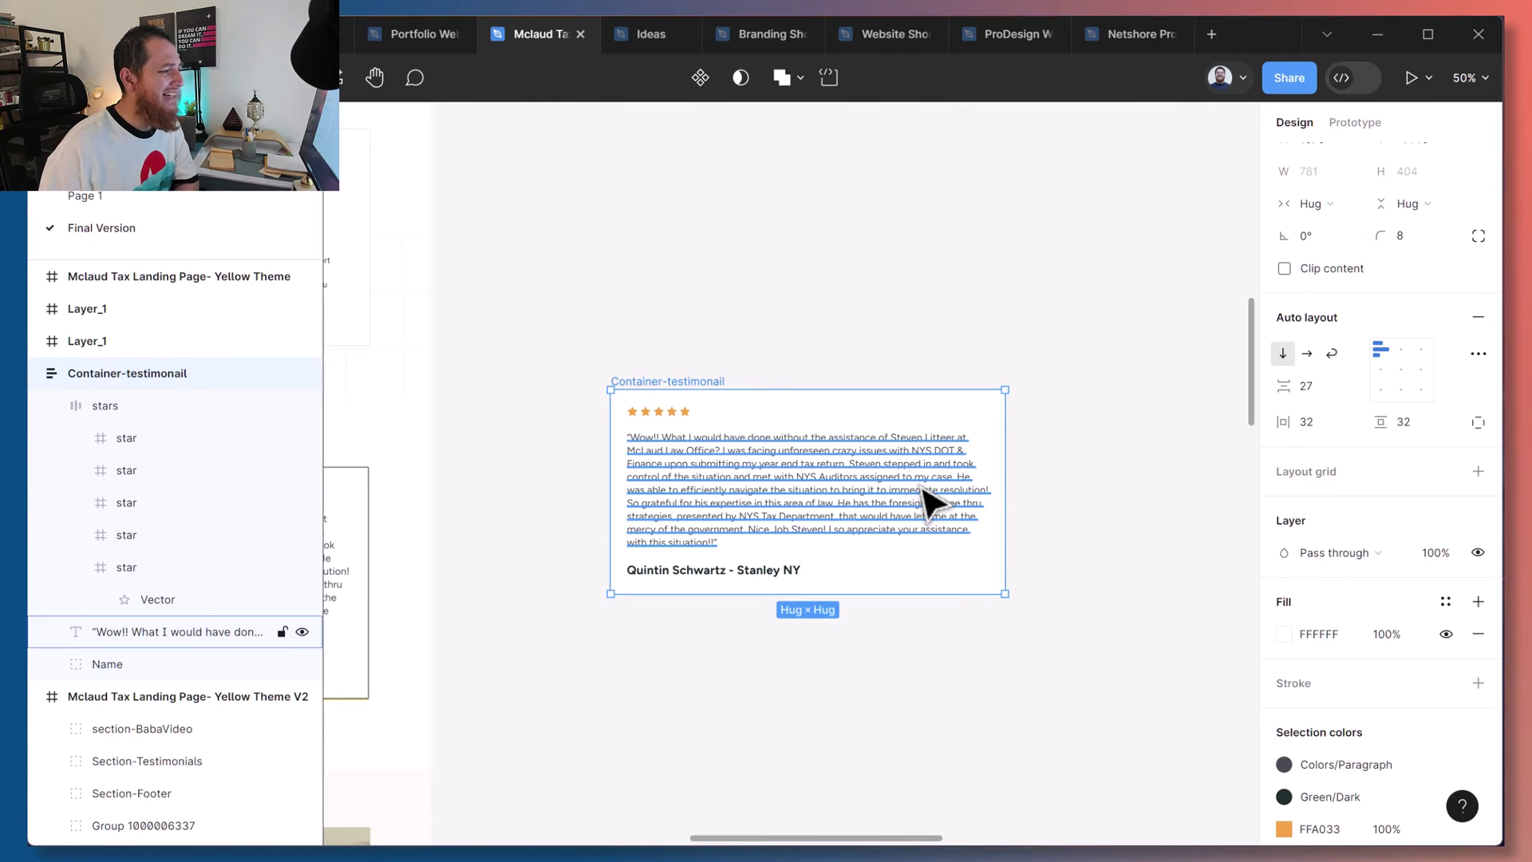
Add a drop shadow effect to the testimonial card.
left_click(1102, 483)
left_click(971, 431)
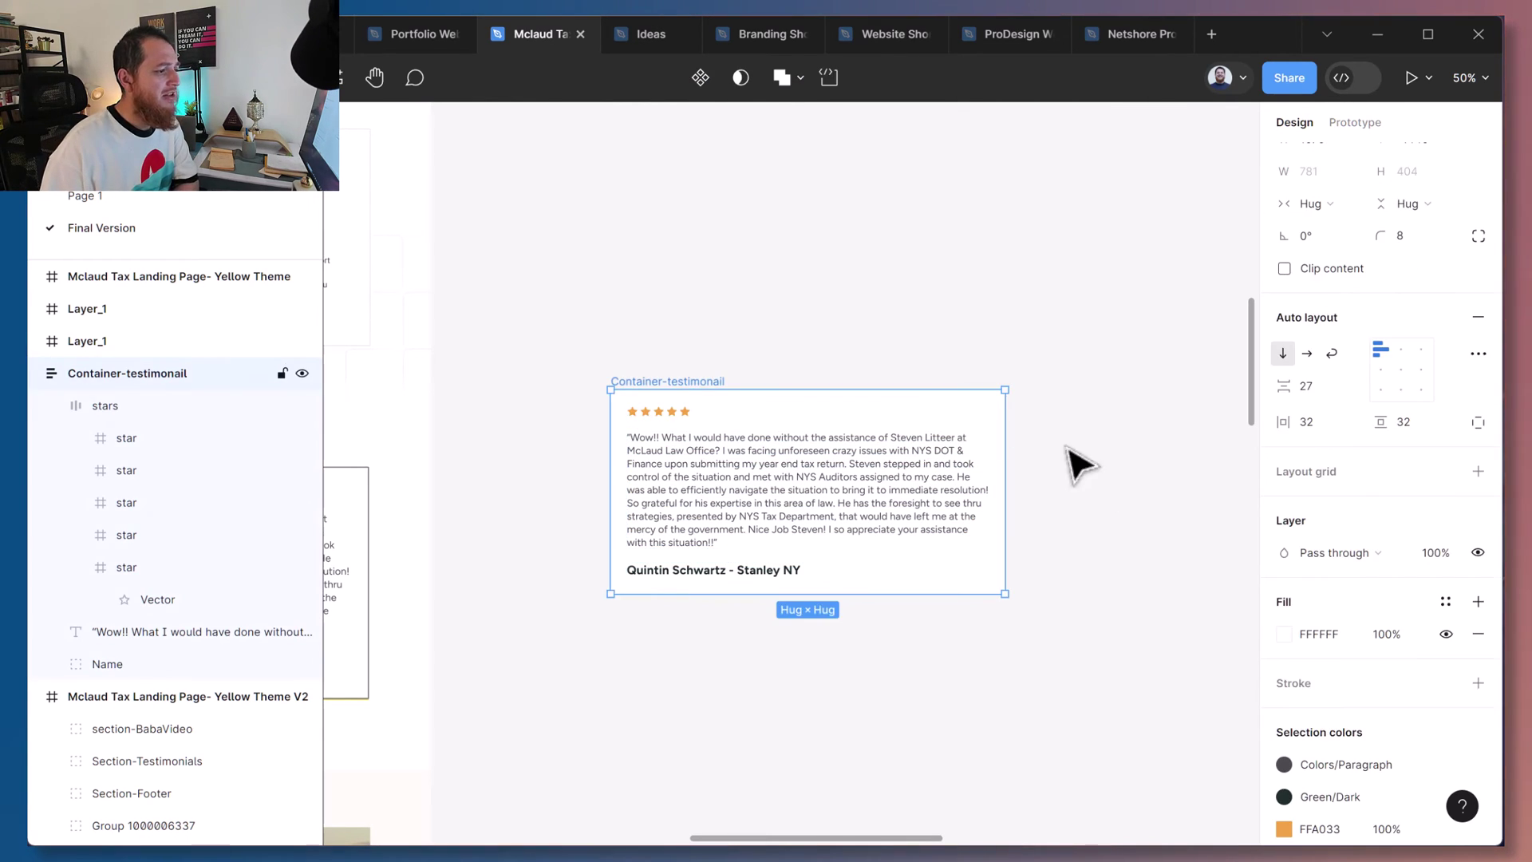
scroll(1432, 670, "down", 3)
left_click(1445, 722)
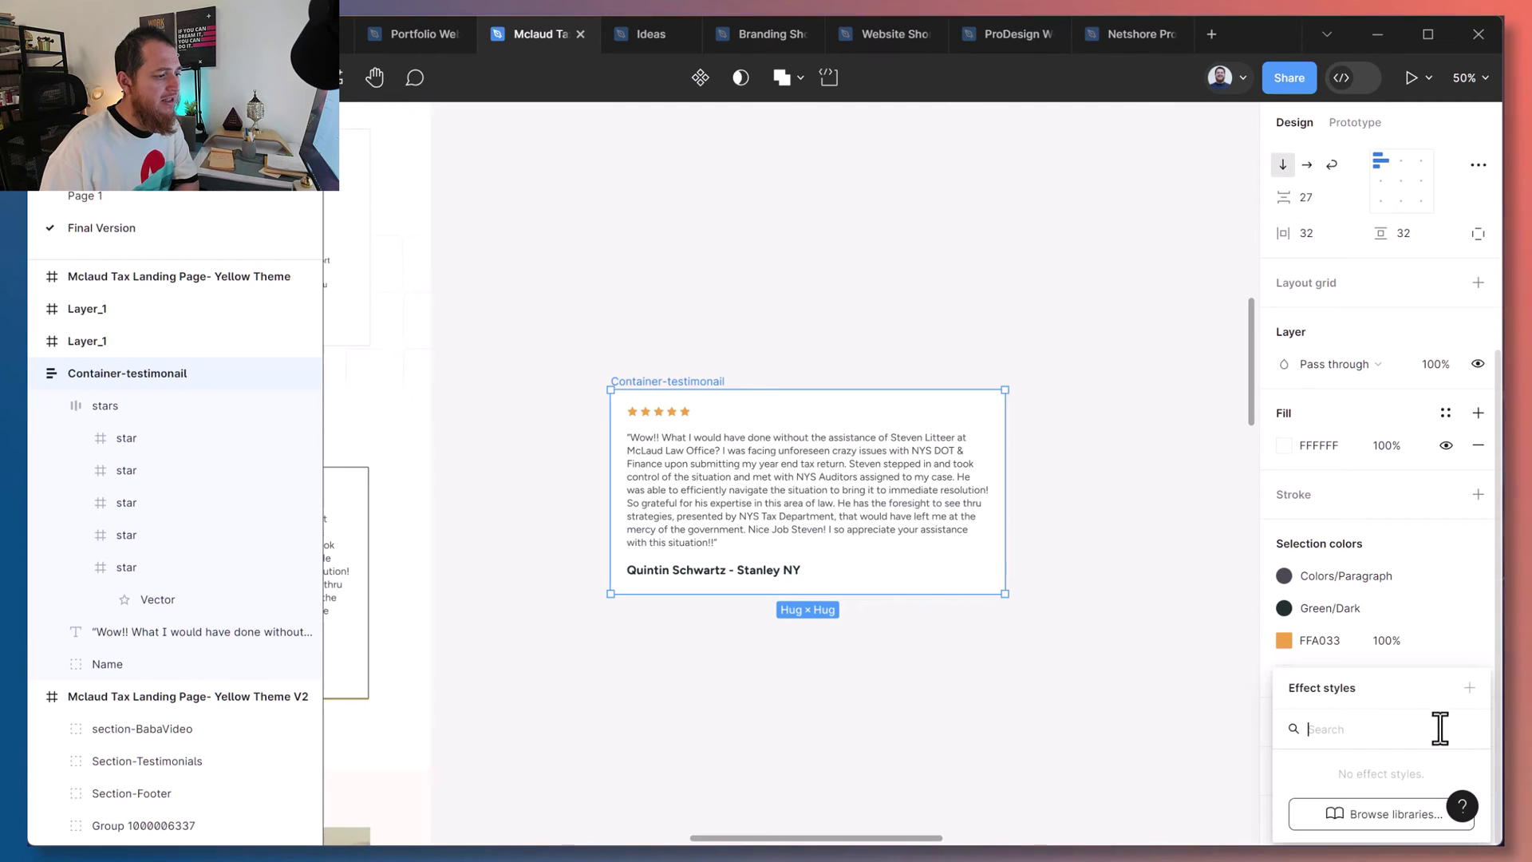
left_click(1446, 640)
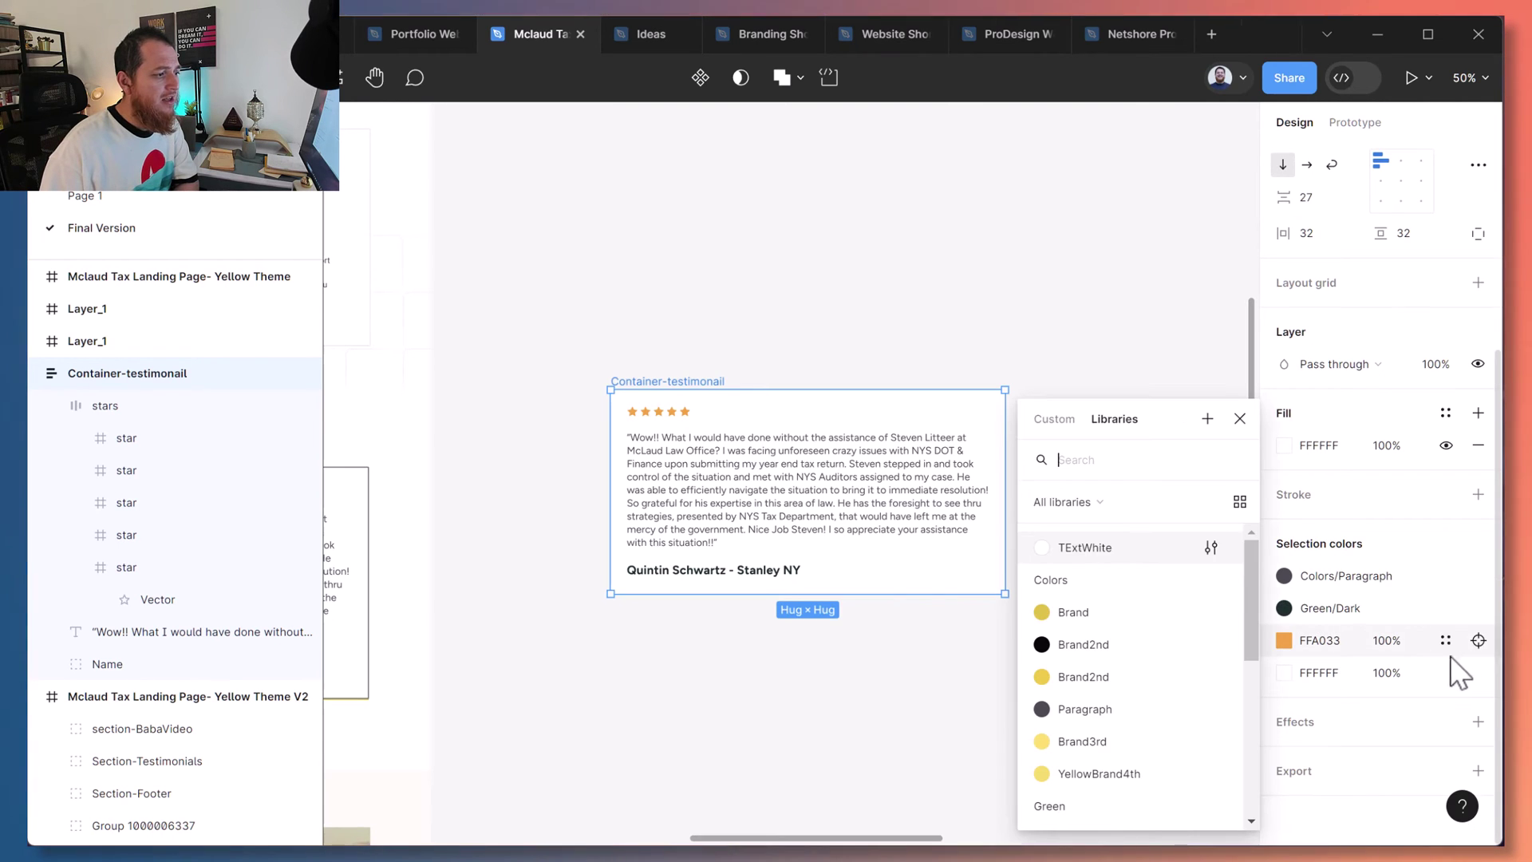
left_click(1239, 418)
left_click(1478, 722)
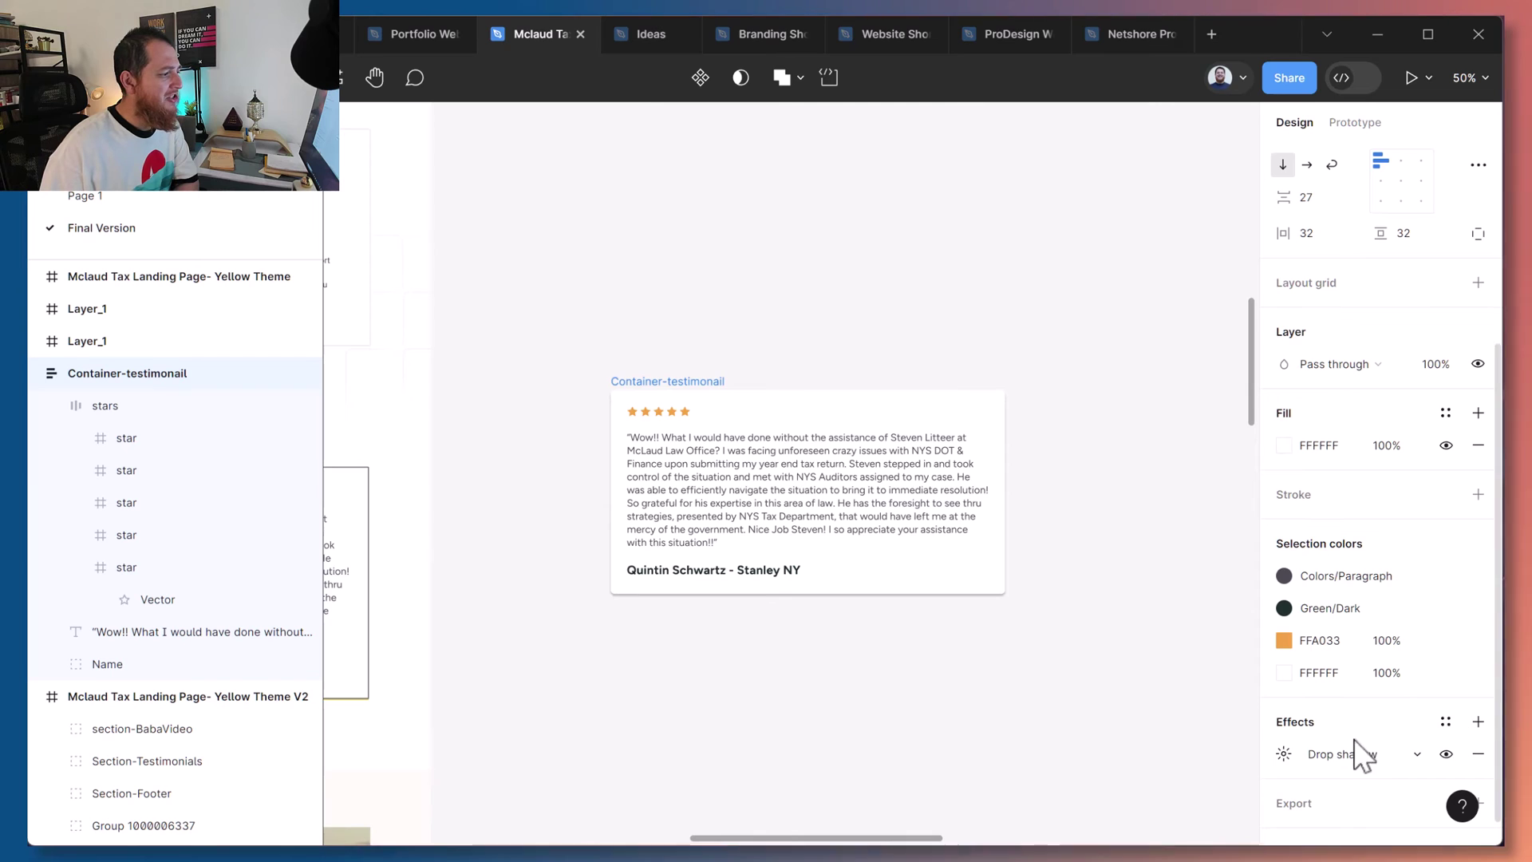
Set the drop shadow's blur to 16 and opacity to 10%.
left_click(1282, 755)
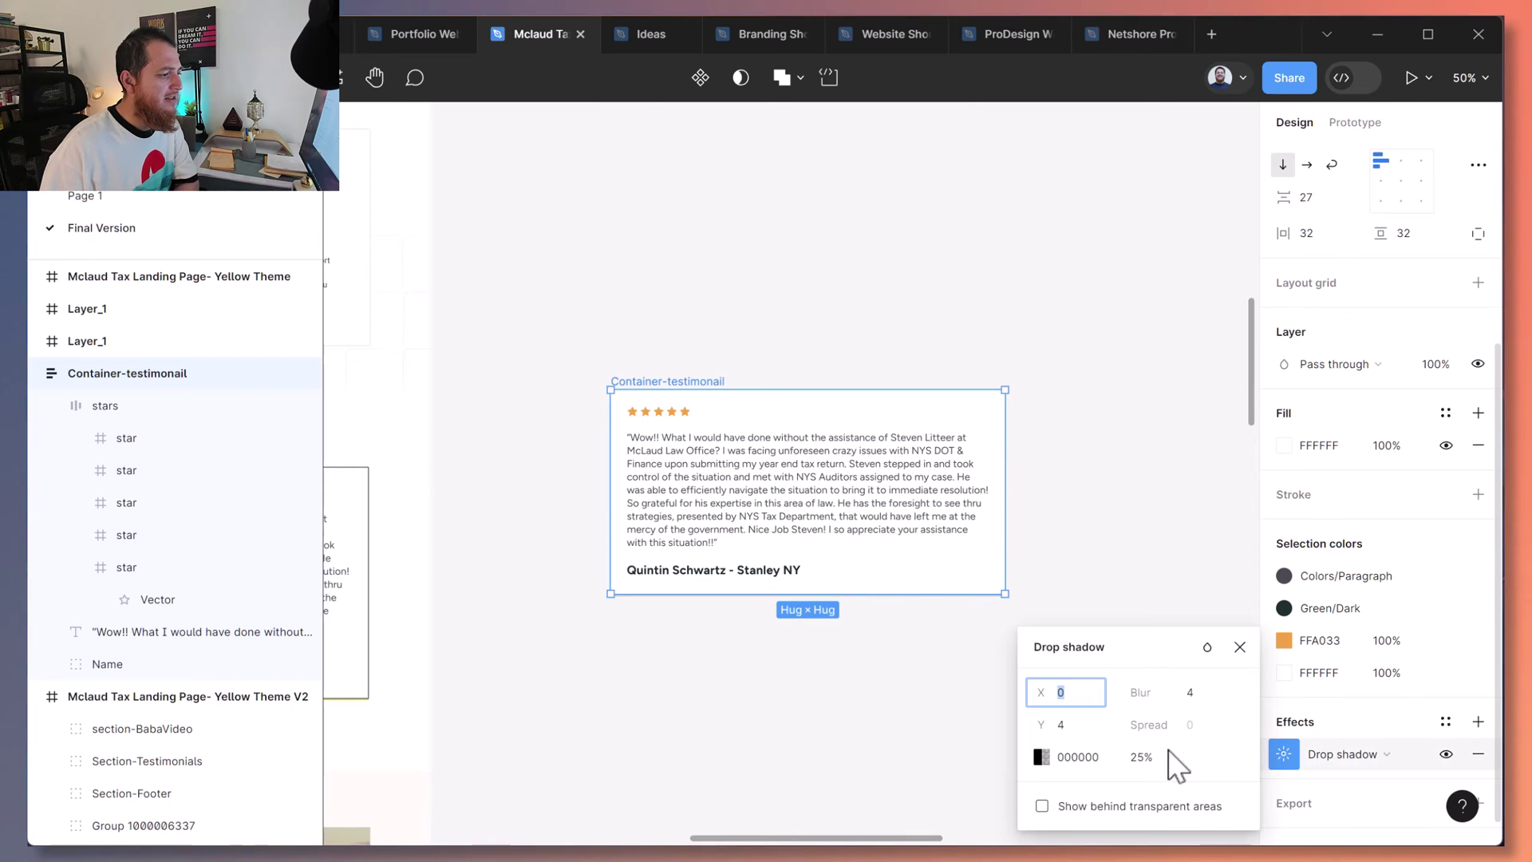
left_click(1138, 759)
type("15")
key("Return")
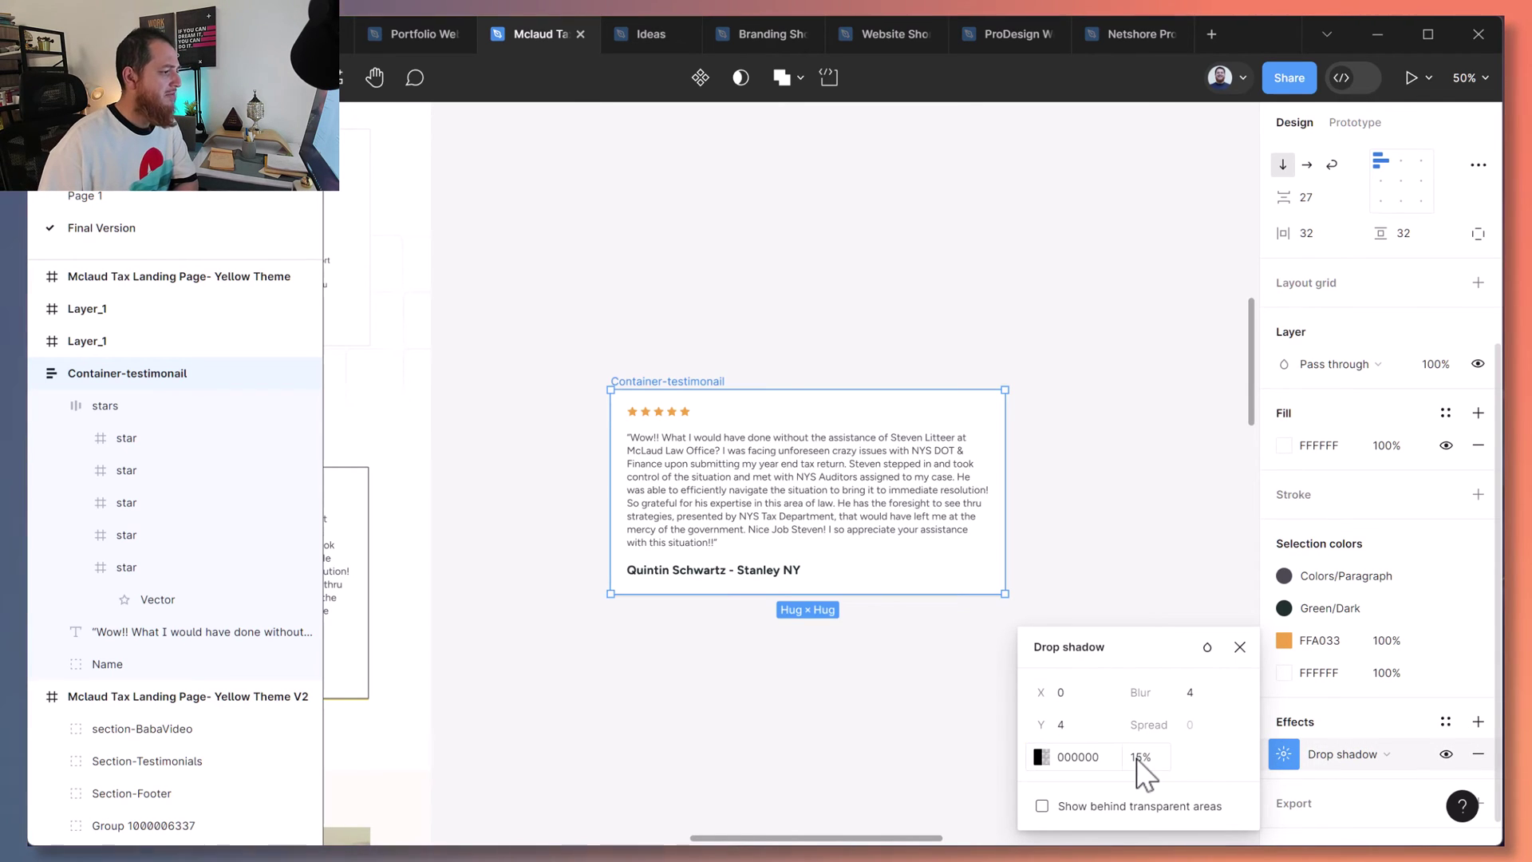
left_click(1189, 693)
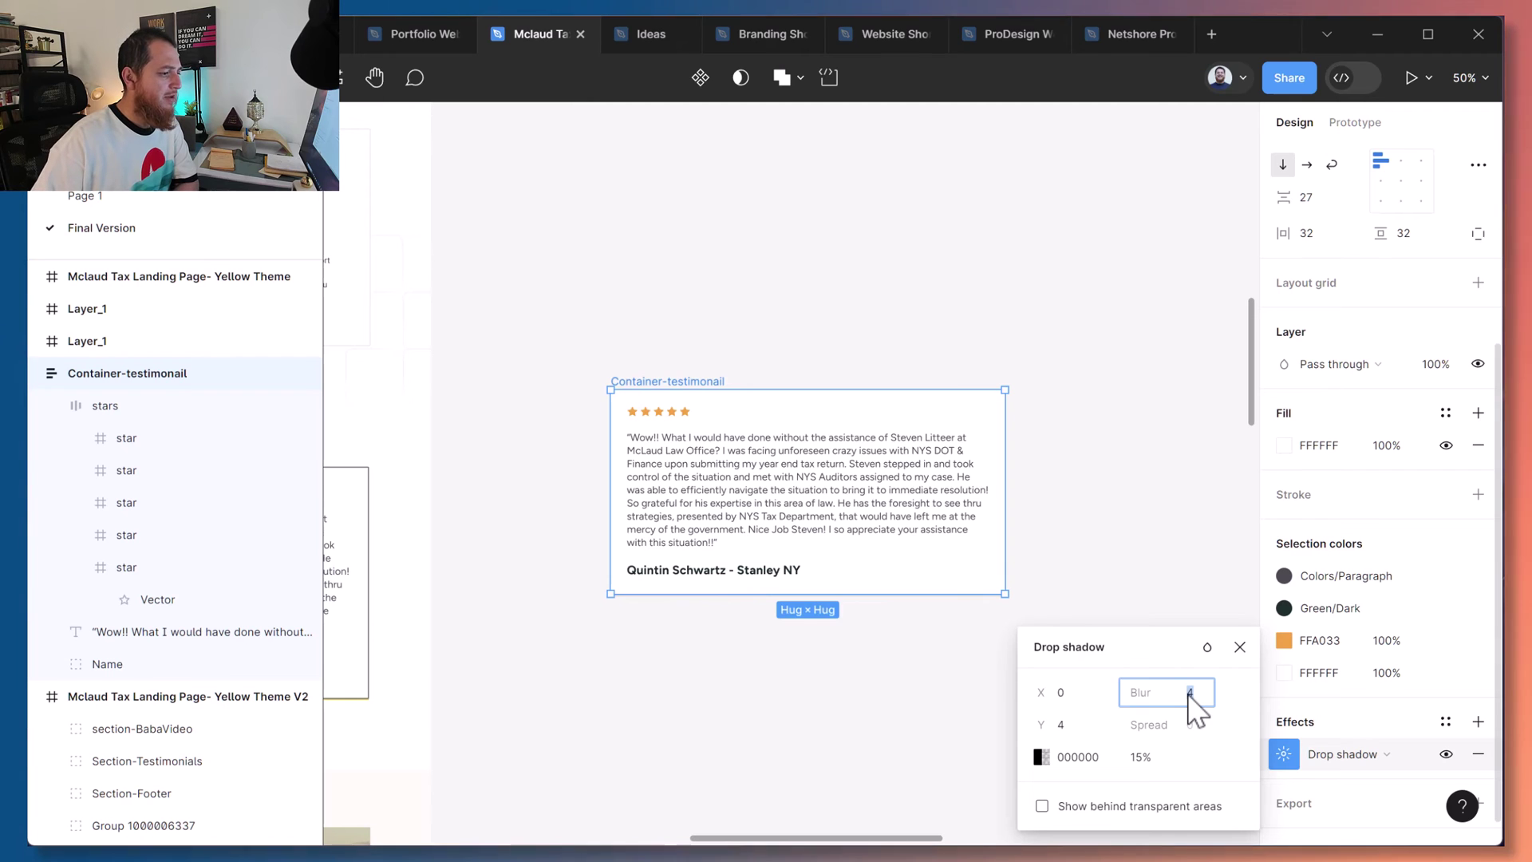
key("Up")
key("Up")
key("Up")
key("Up")
key("Up")
key("Up")
key("Up")
key("Up")
key("Up")
key("Up")
key("Up")
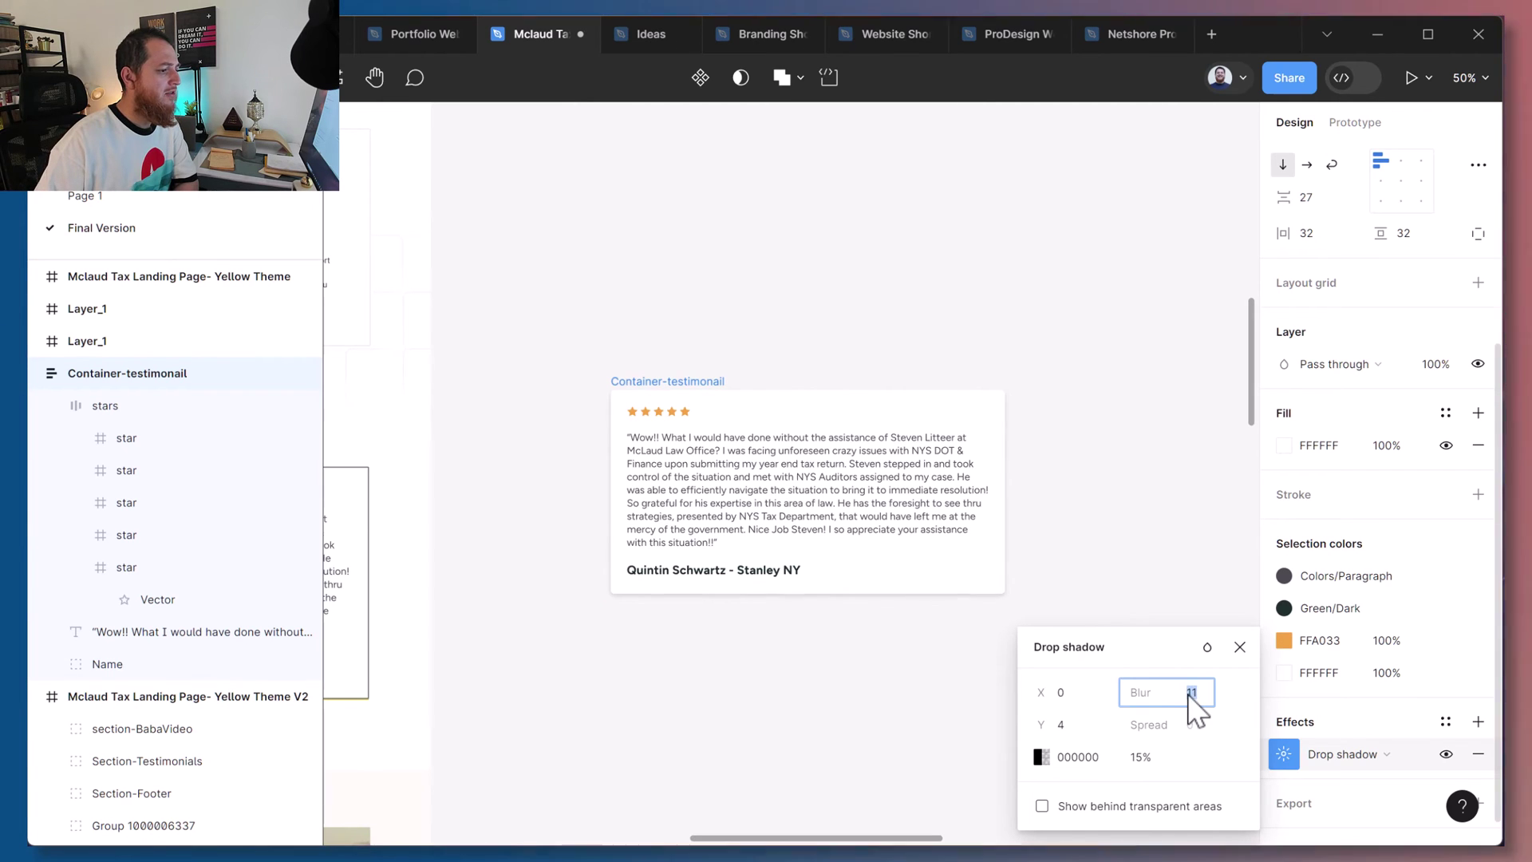
key("Up")
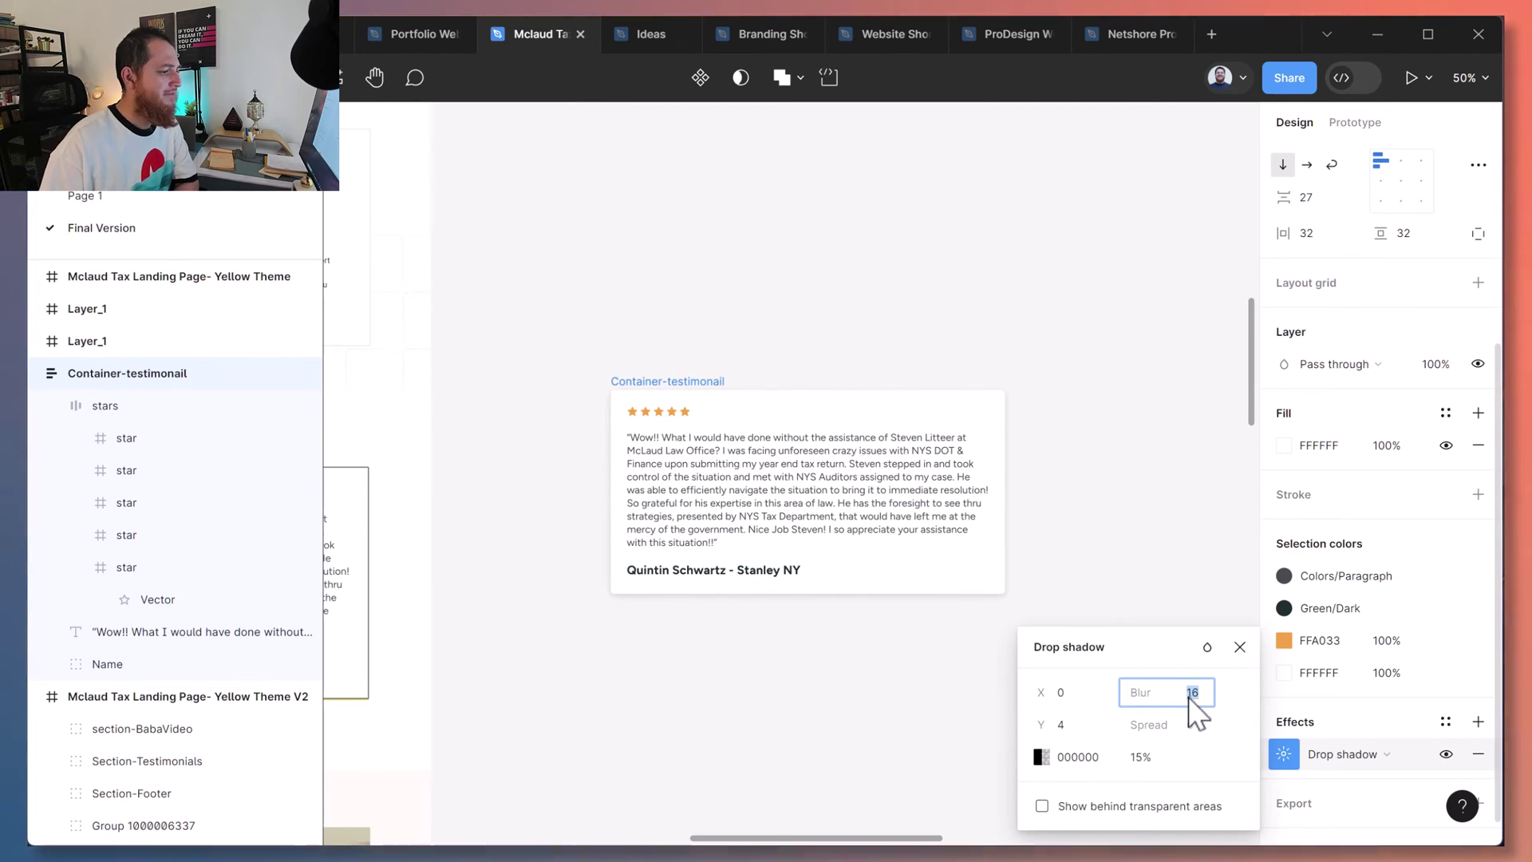
left_click(1140, 757)
type("10")
key("Return")
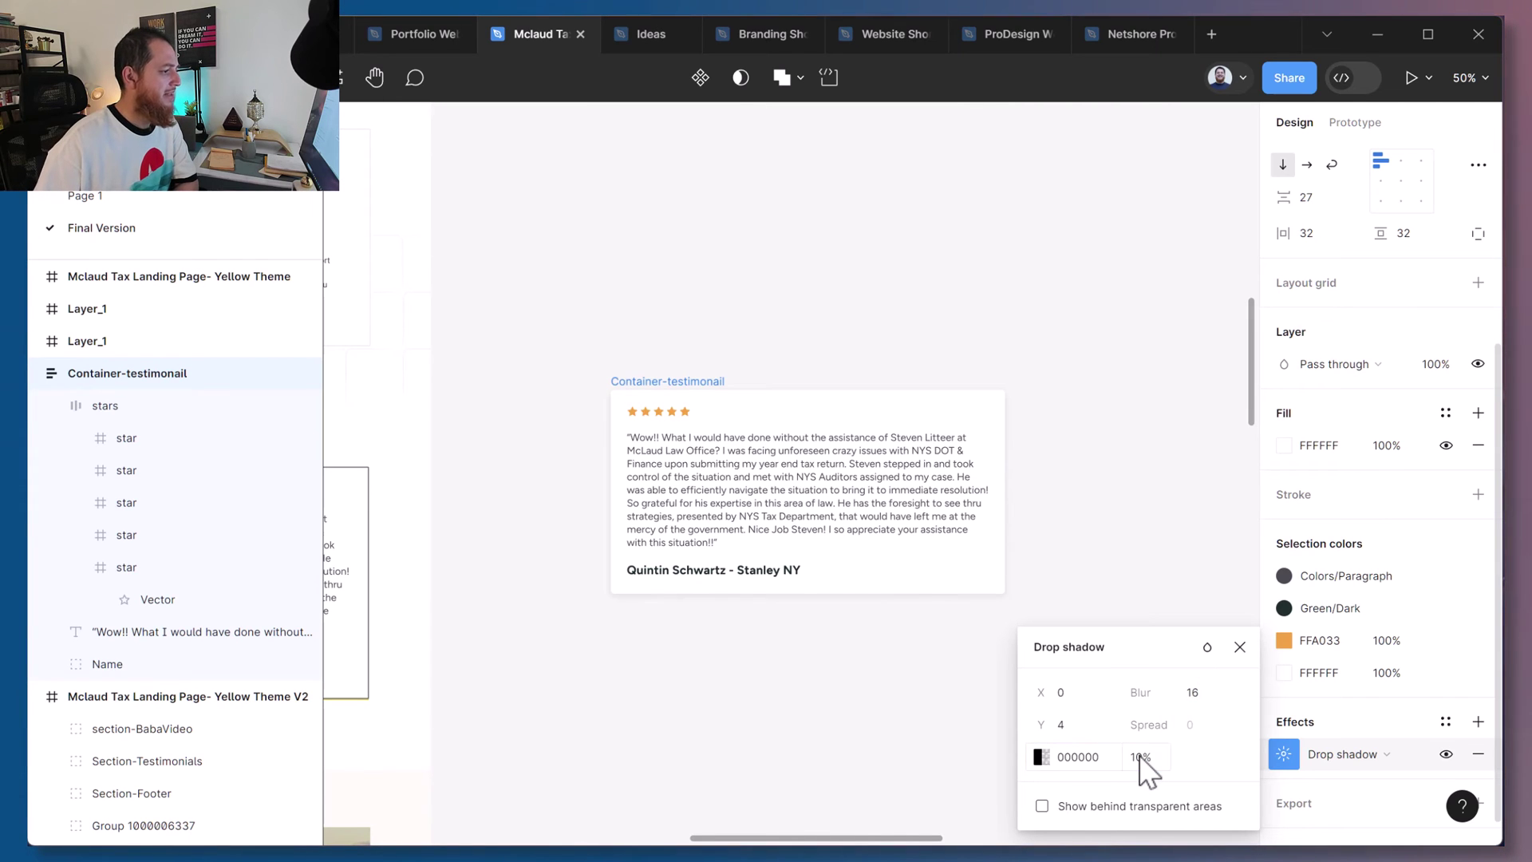
left_click(1240, 647)
left_click(1112, 675)
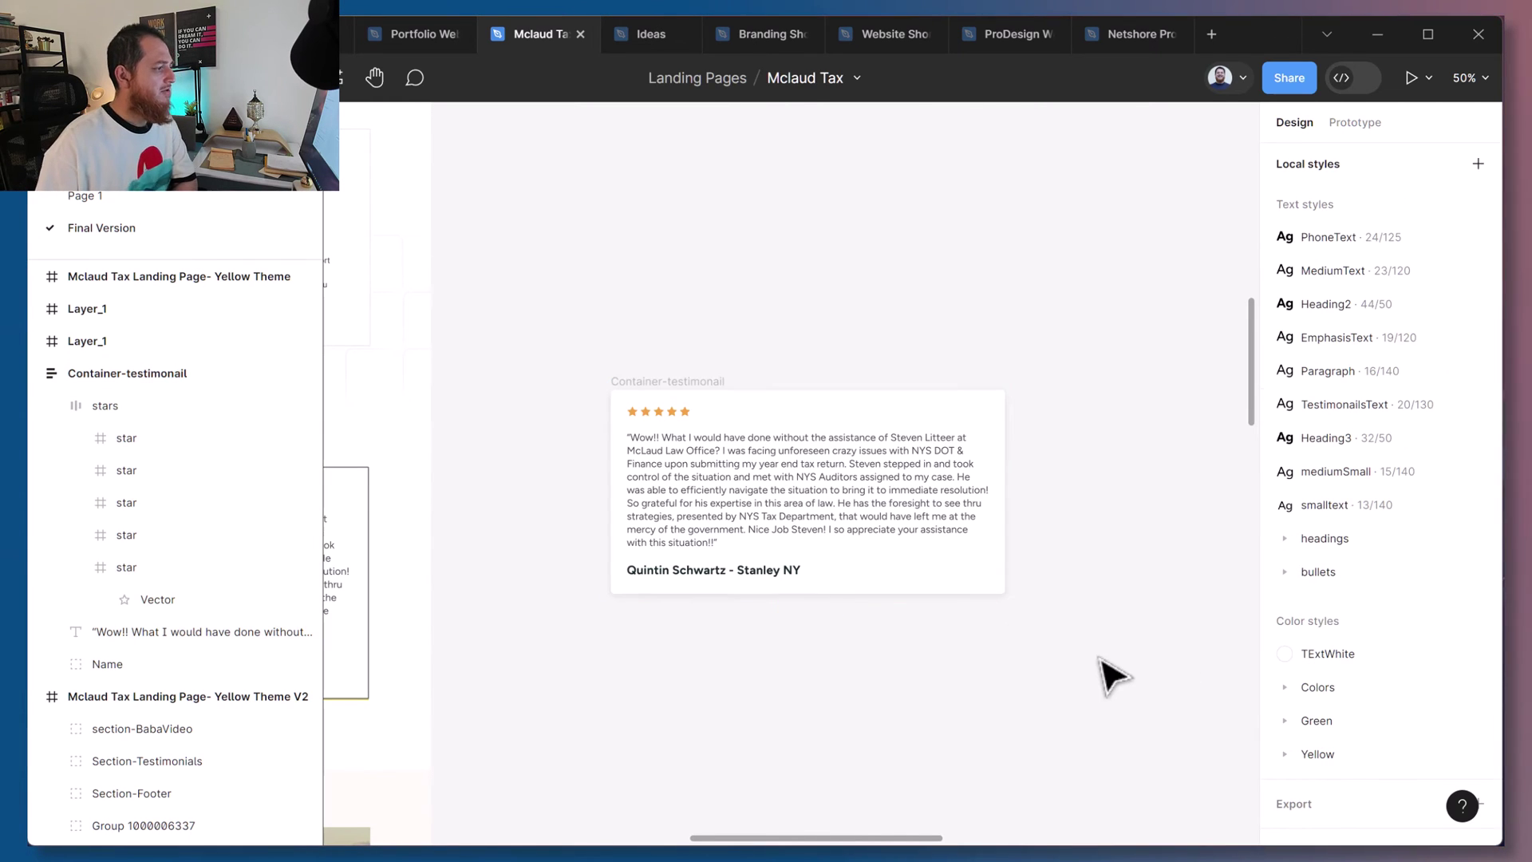
key("shift+0")
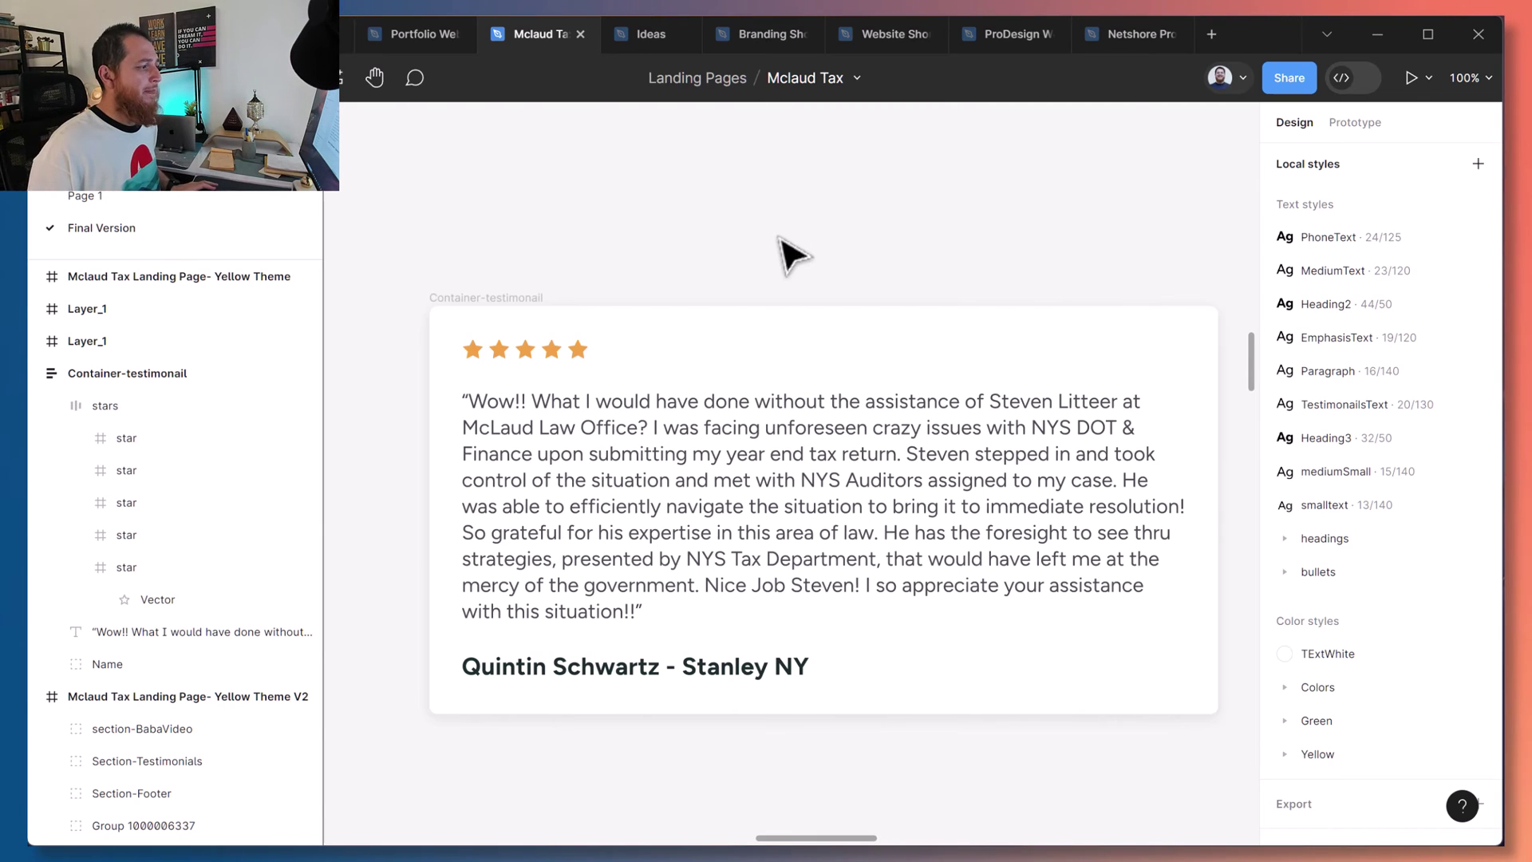
left_click(794, 437)
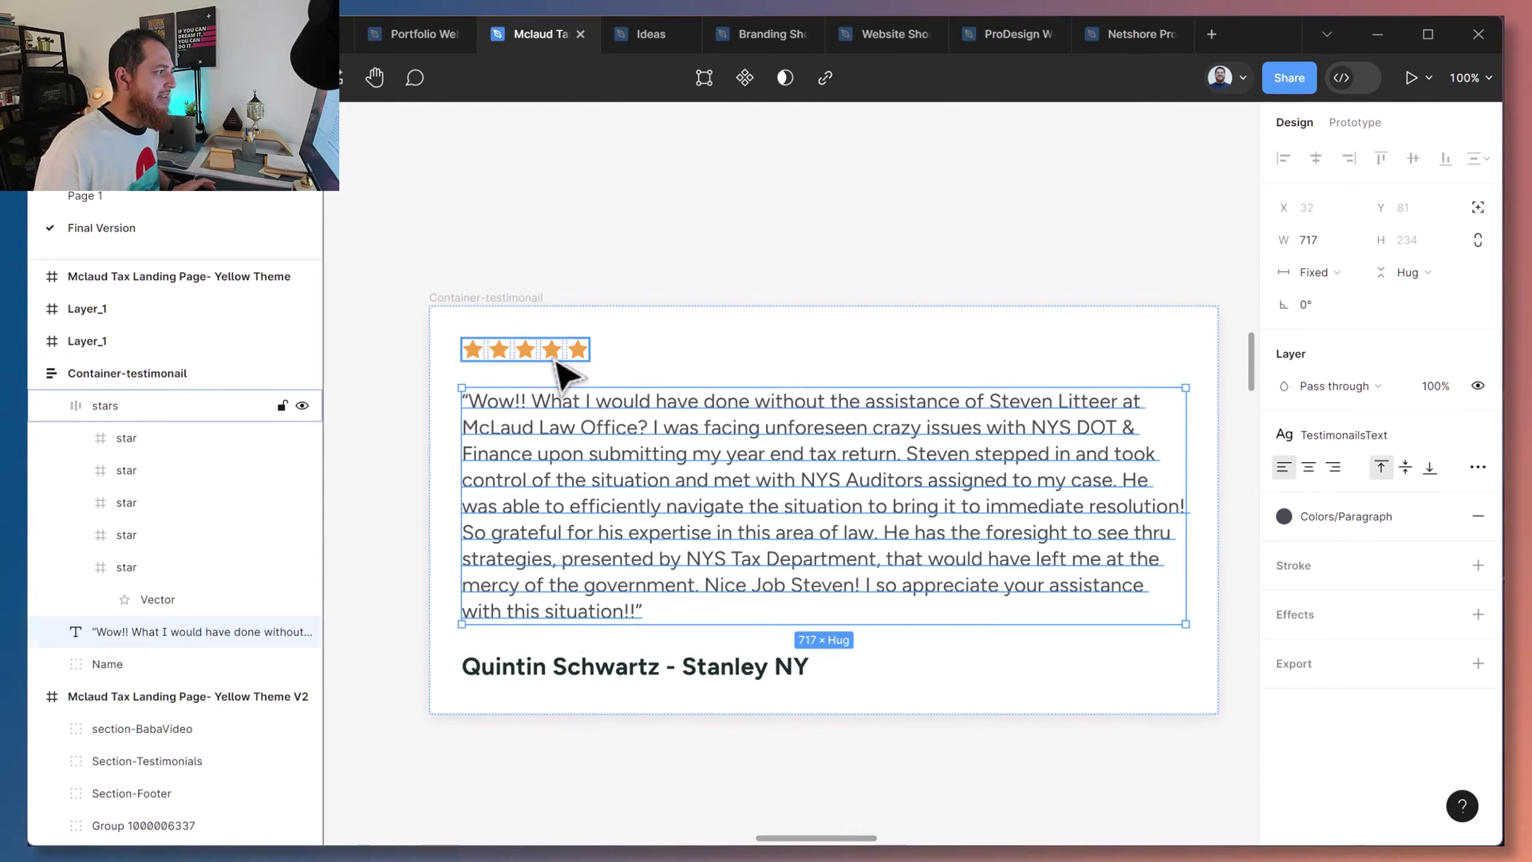
left_click(595, 351, "shift")
left_click(559, 672, "shift")
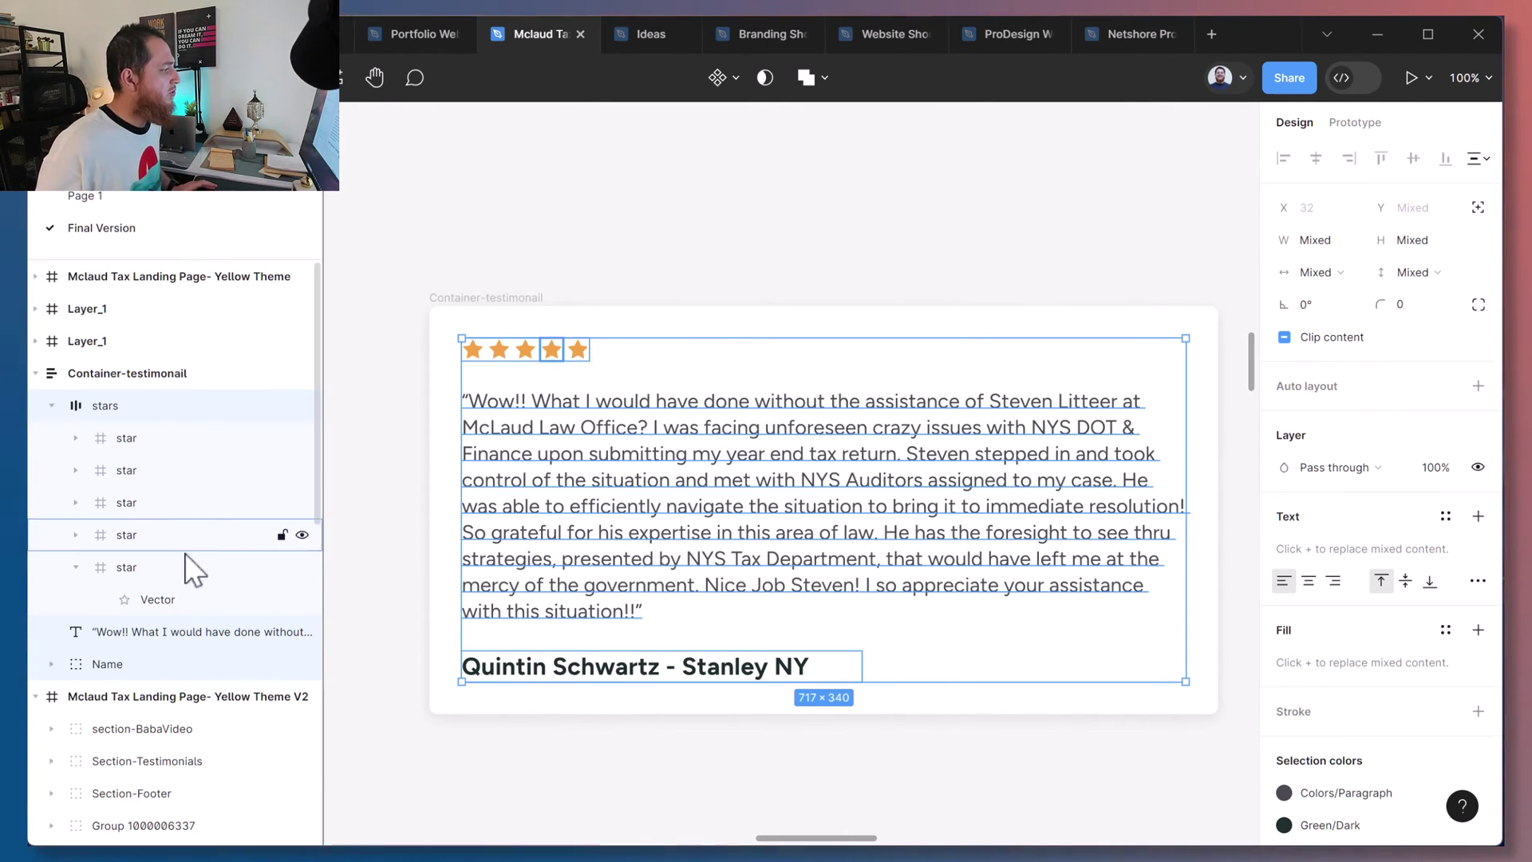
left_click(132, 635)
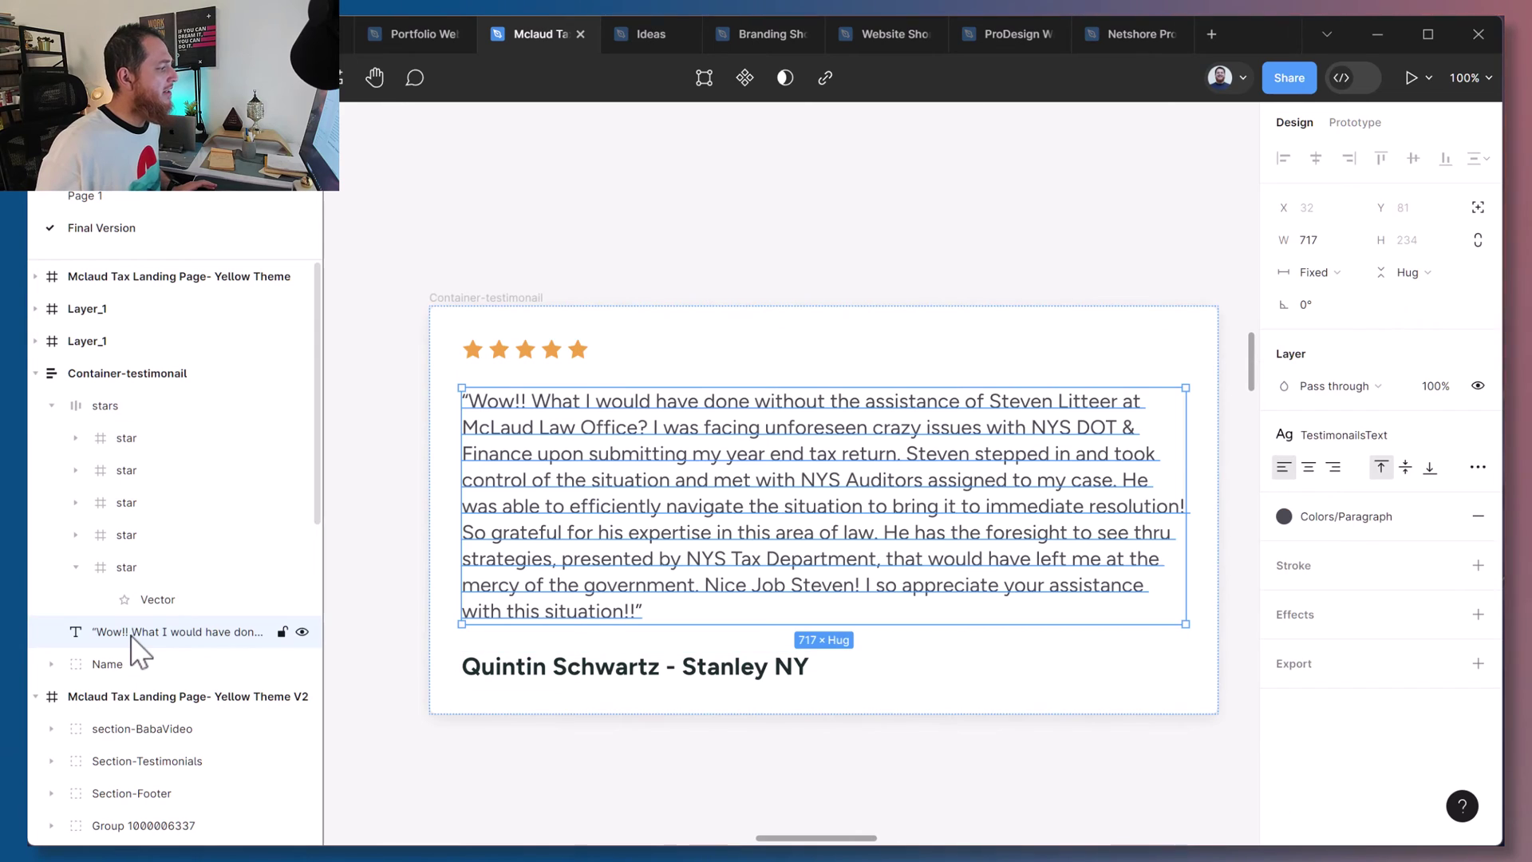
left_click(527, 367)
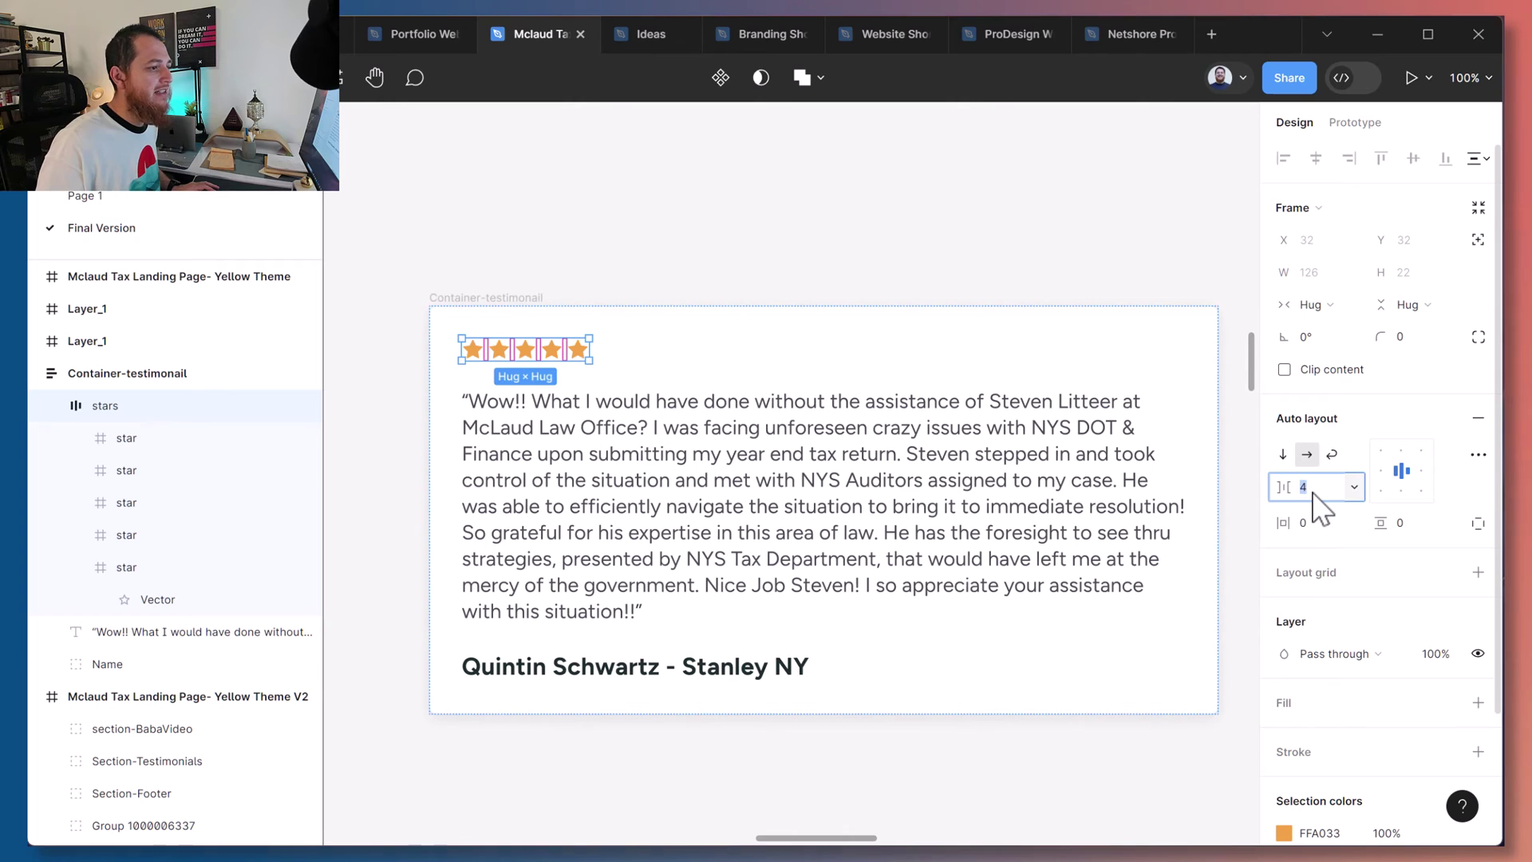
type("6")
key("Return")
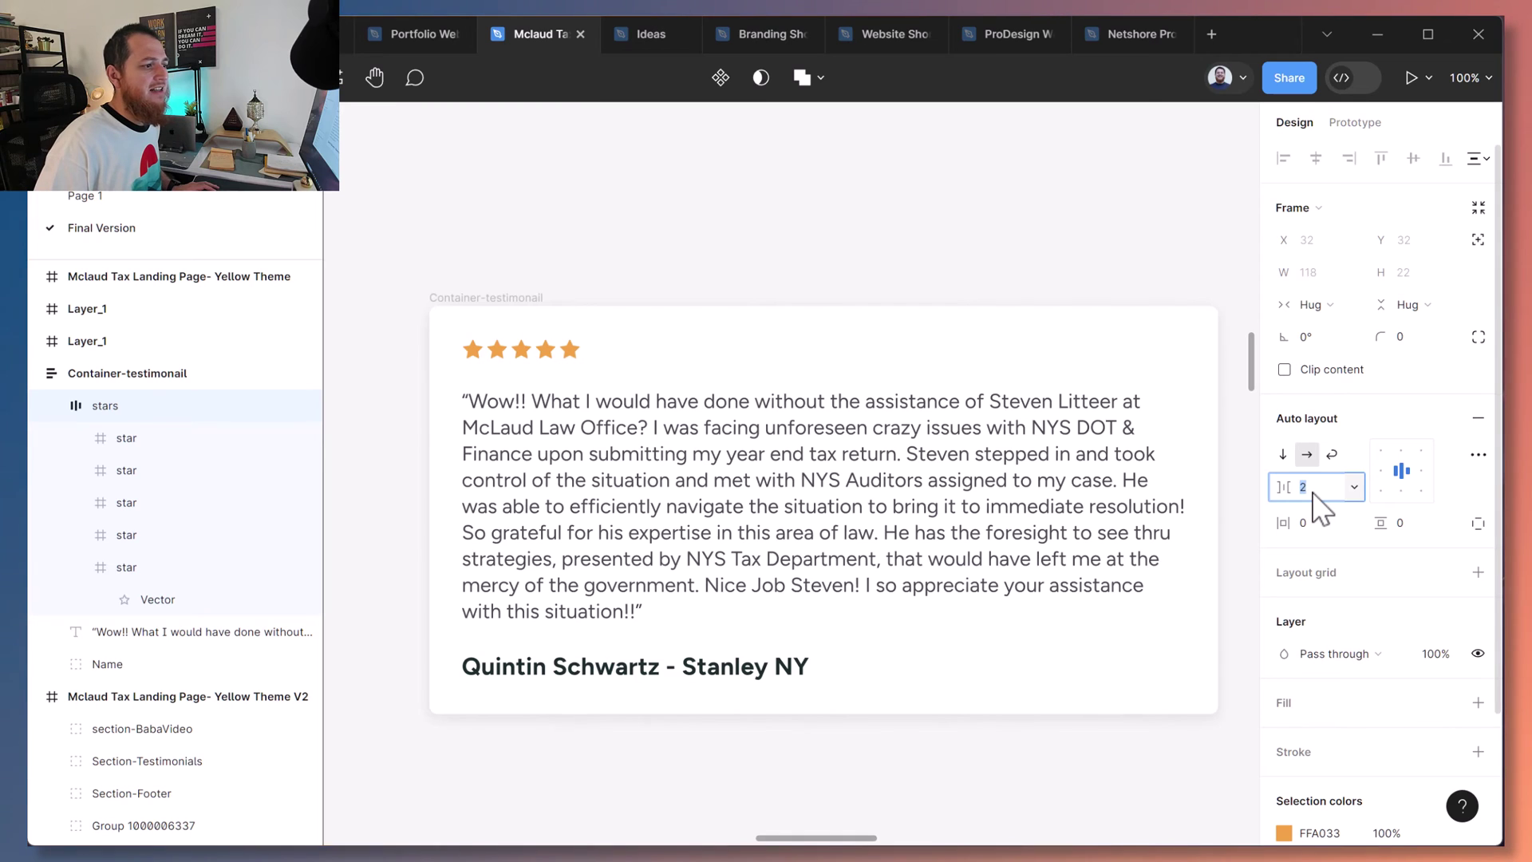
key("Down")
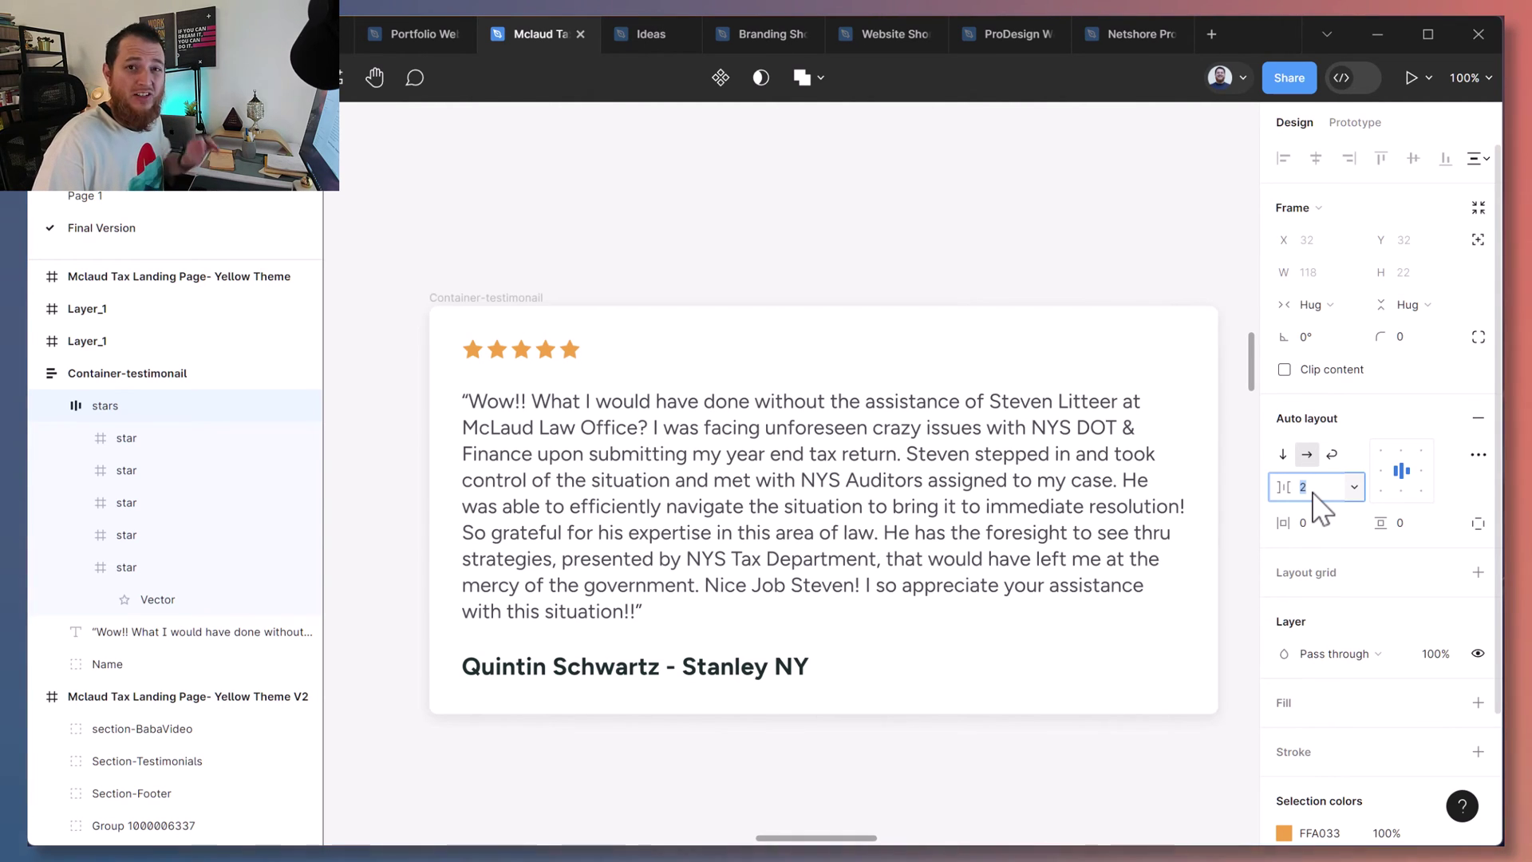
key("Up")
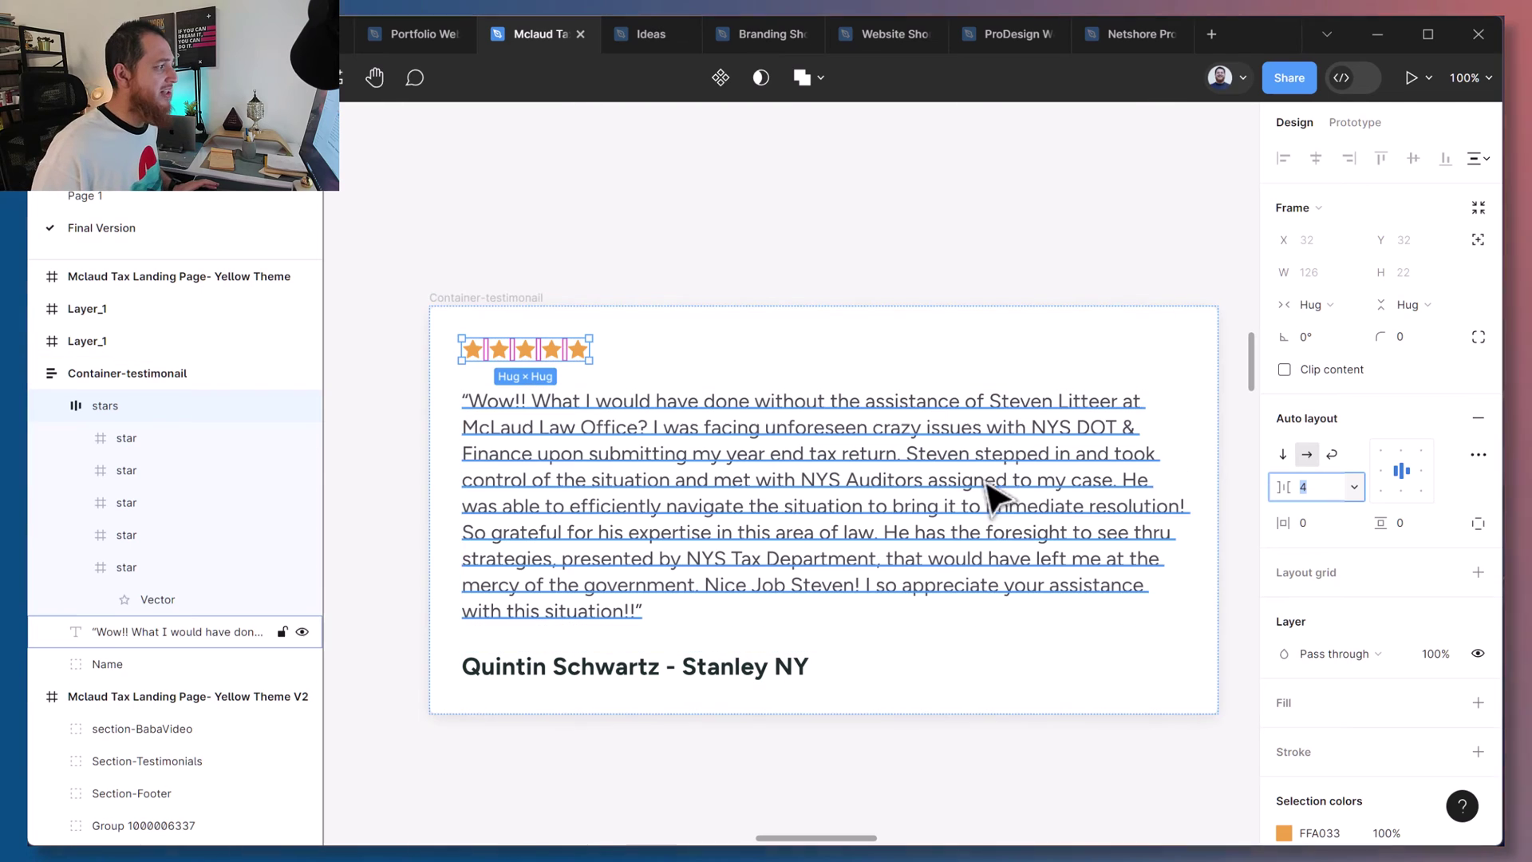
left_click(391, 550)
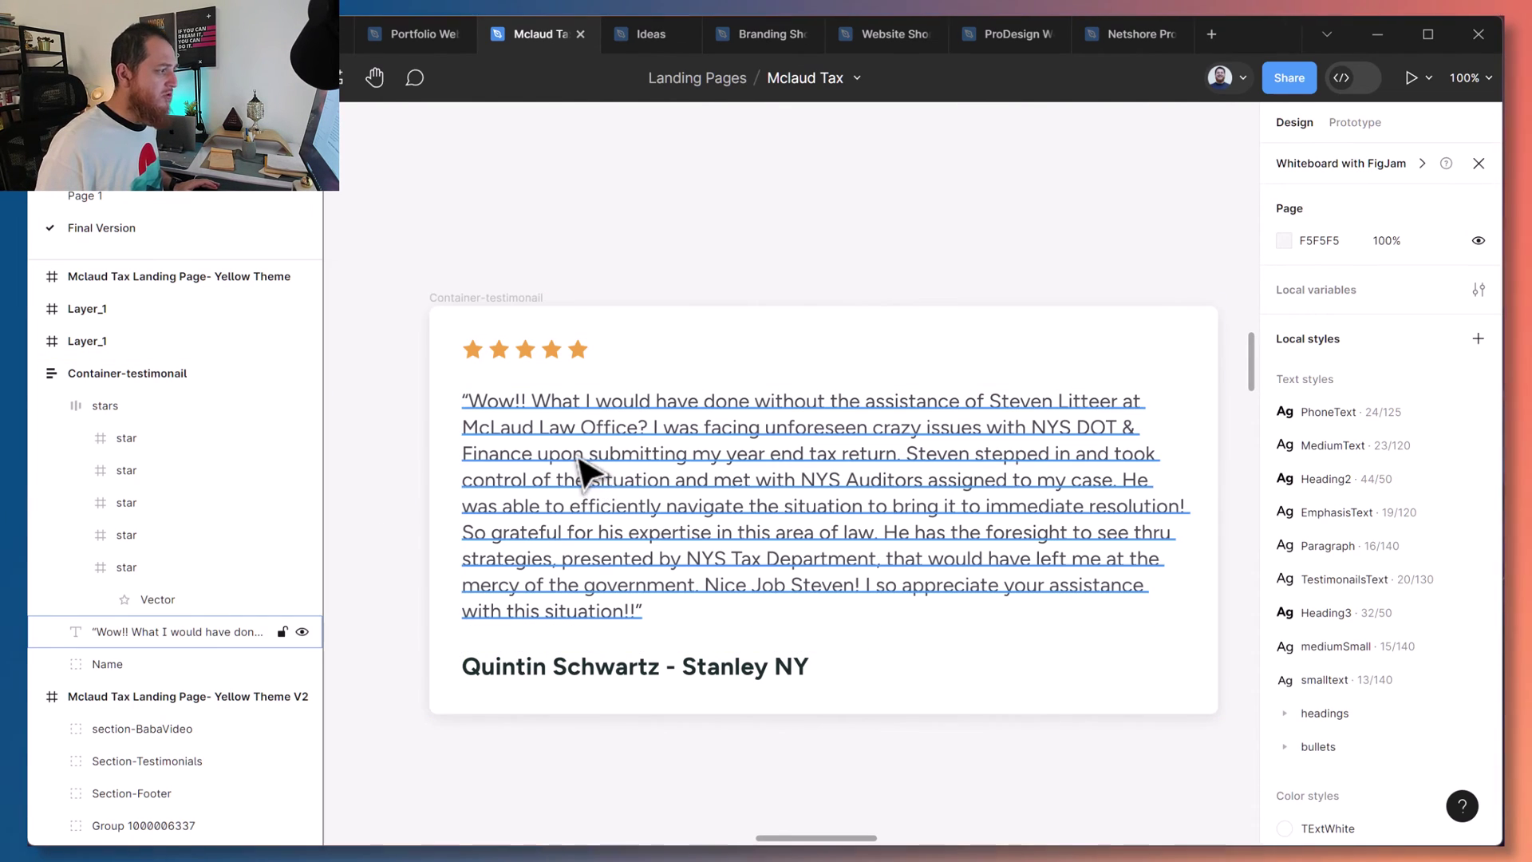
Give the Container-testimonail card a stroke, hide its white fill, and set corner radius 1.
key("minus")
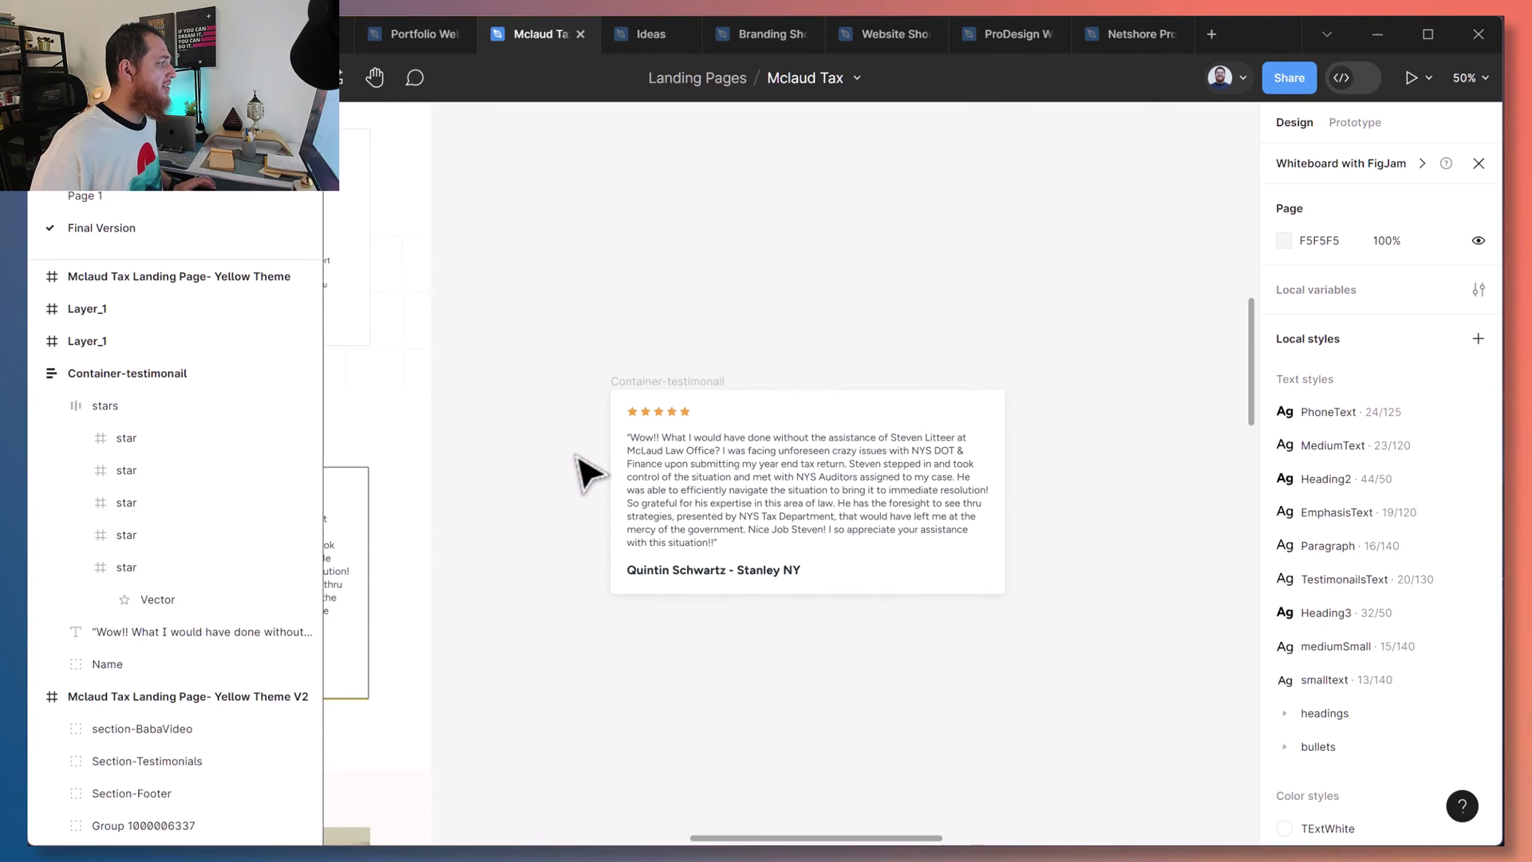
left_click_drag(542, 597, 784, 614)
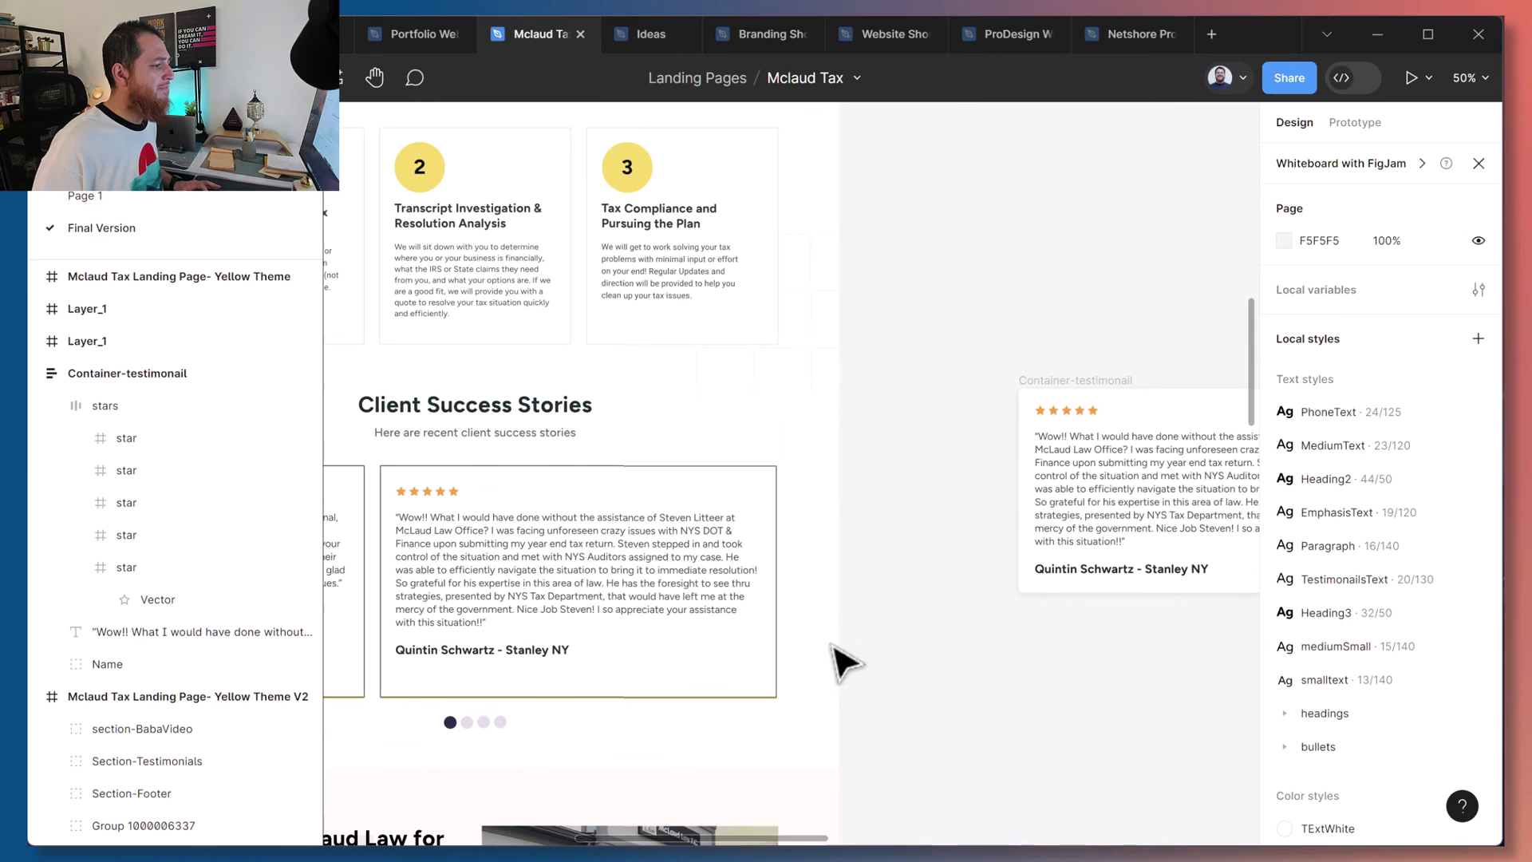
left_click_drag(838, 660, 687, 678)
left_click_drag(830, 669, 702, 699)
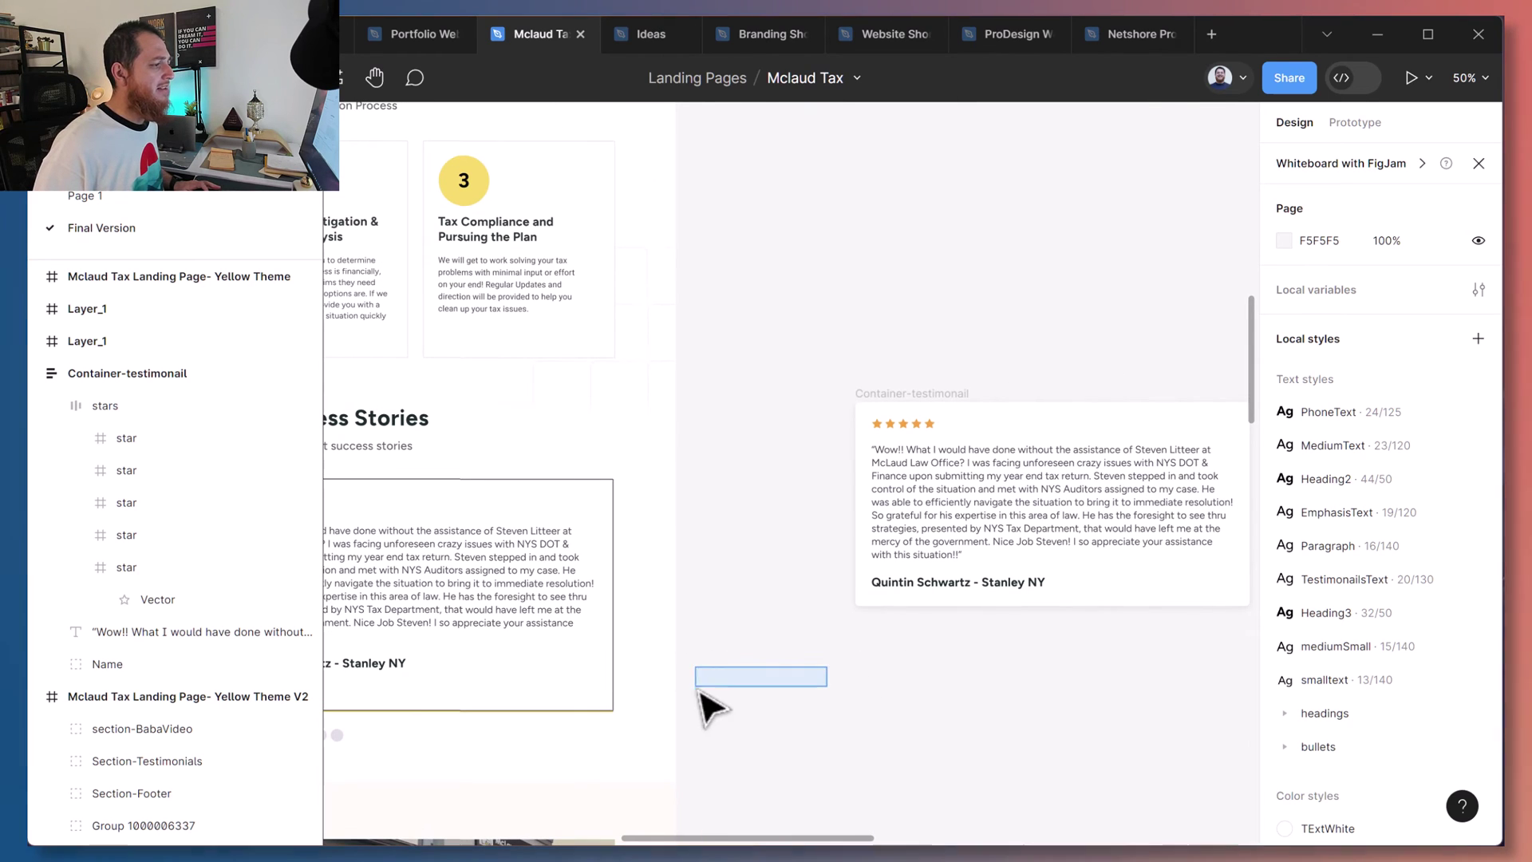
scroll(769, 702, "right", 5)
left_click(721, 450)
left_click(721, 449)
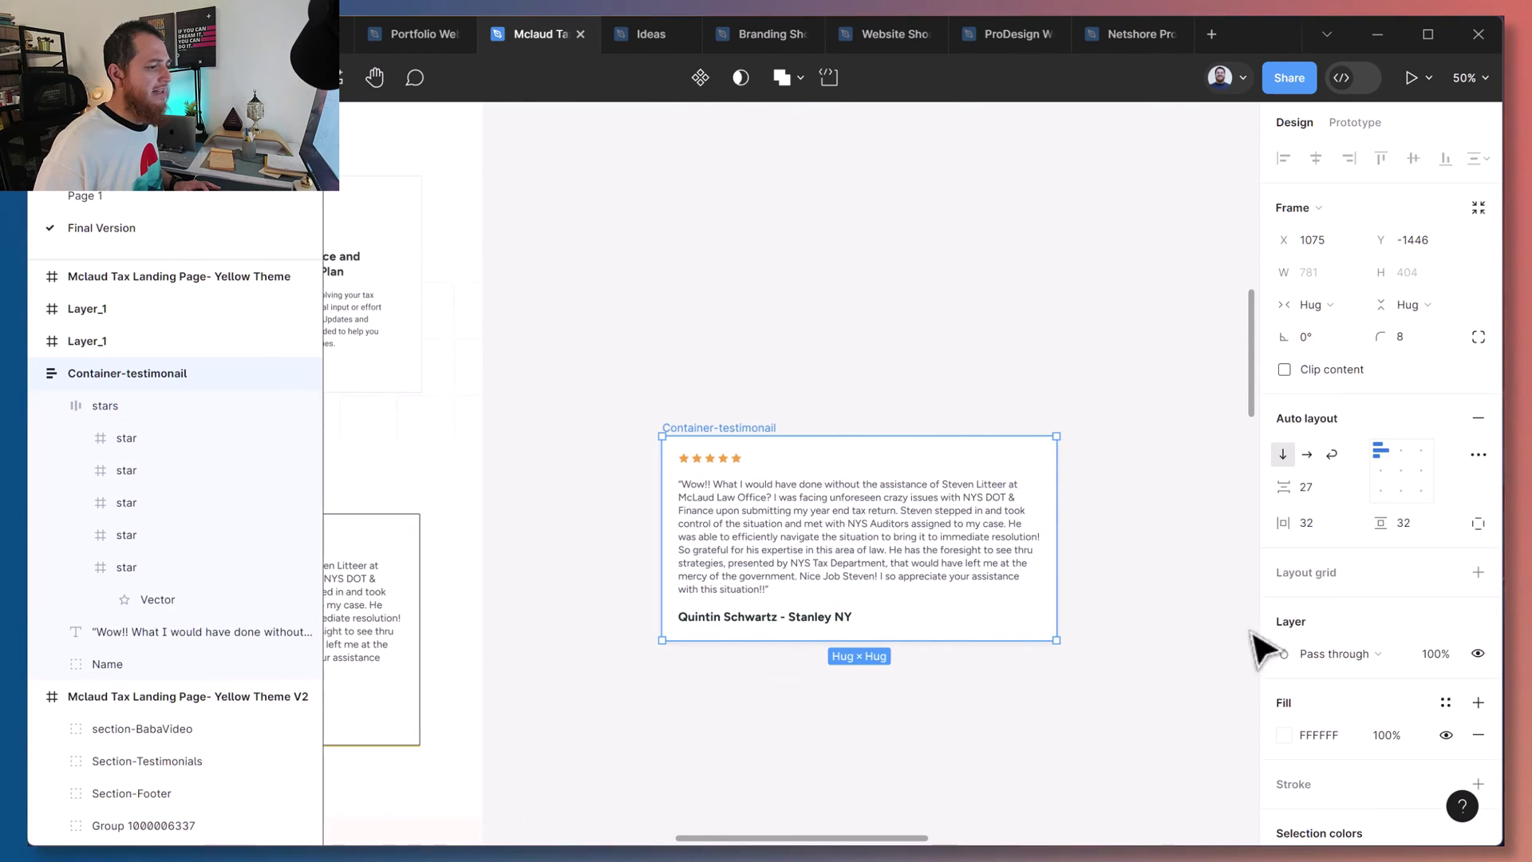
scroll(1436, 686, "down", 4)
left_click(1478, 481)
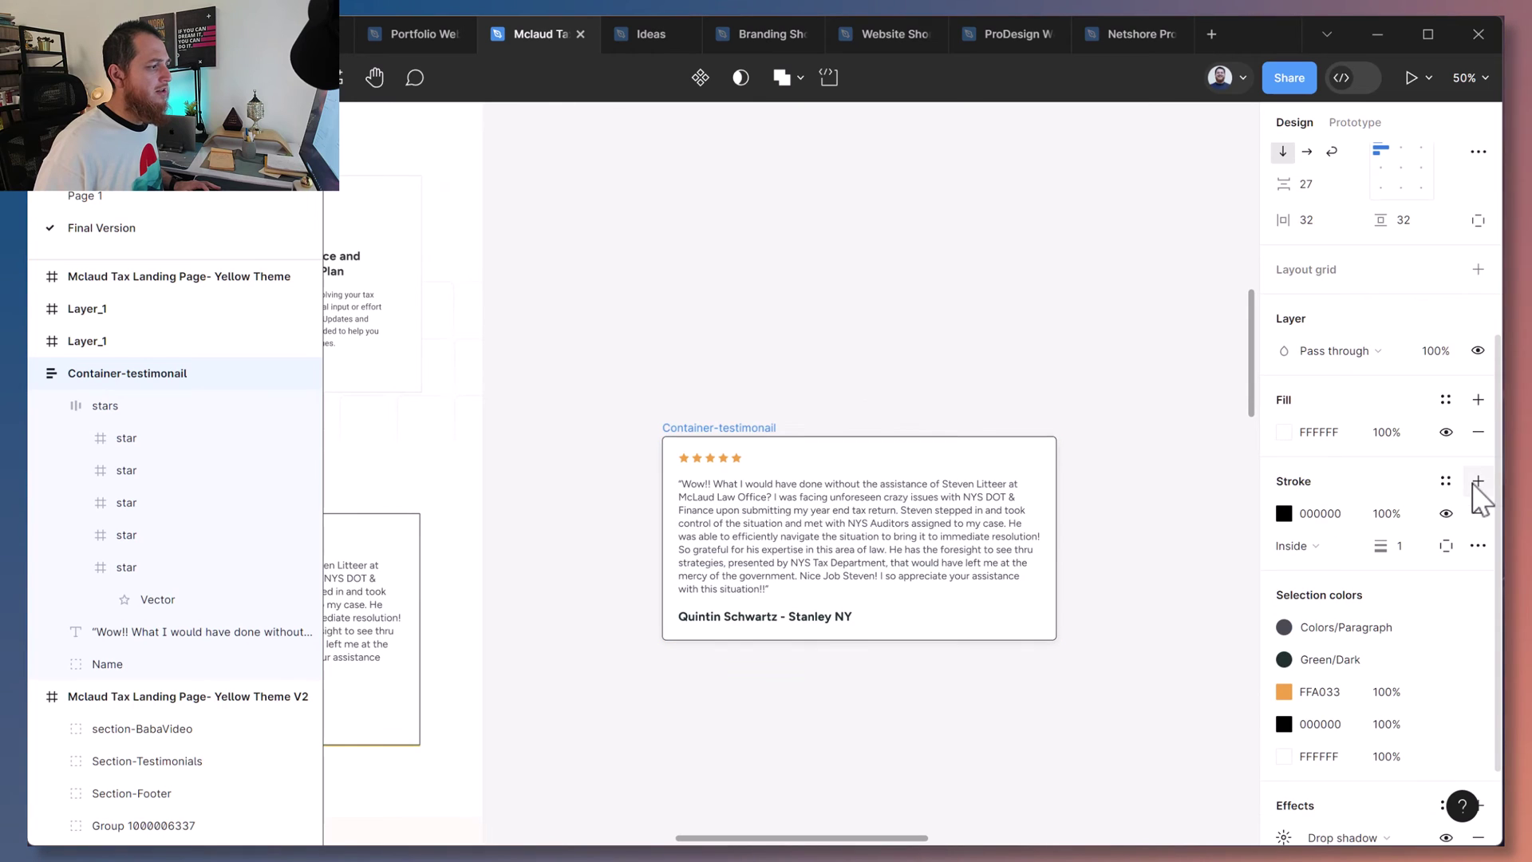
left_click(1446, 432)
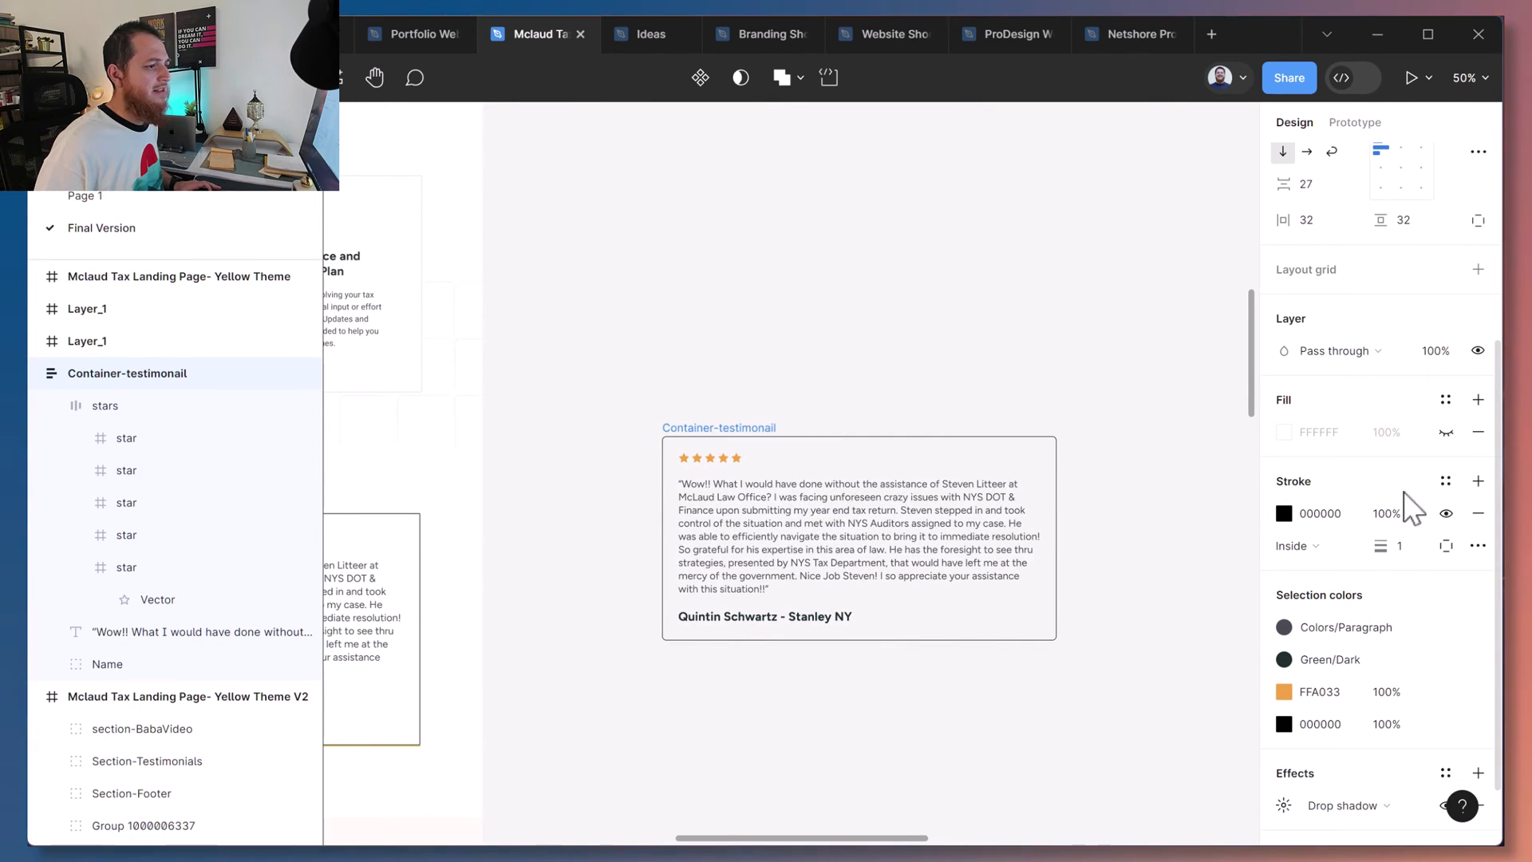
scroll(1419, 415, "up", 4)
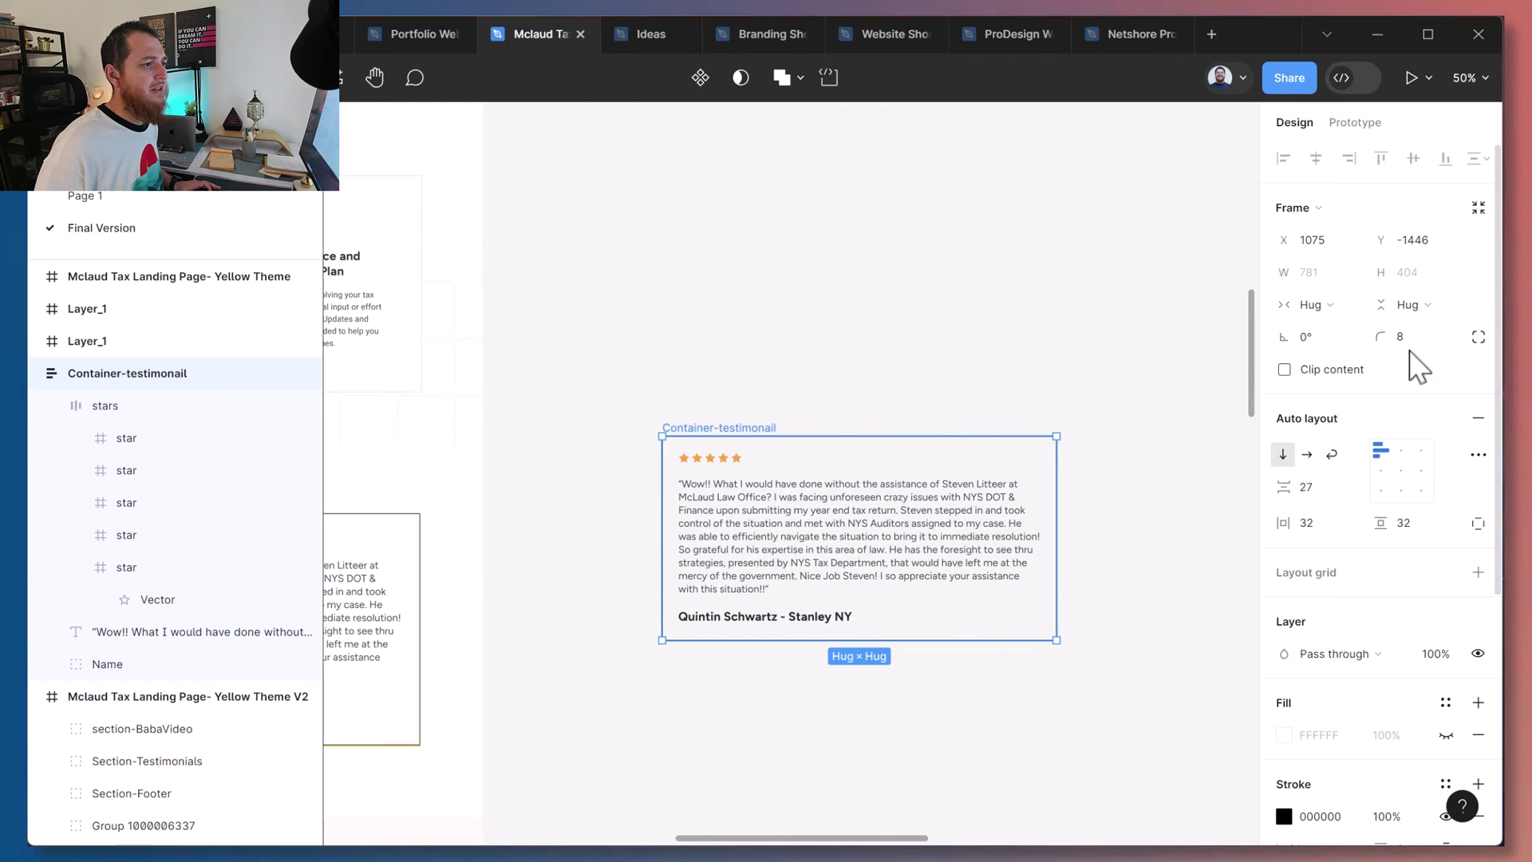
left_click(1414, 337)
key("Return")
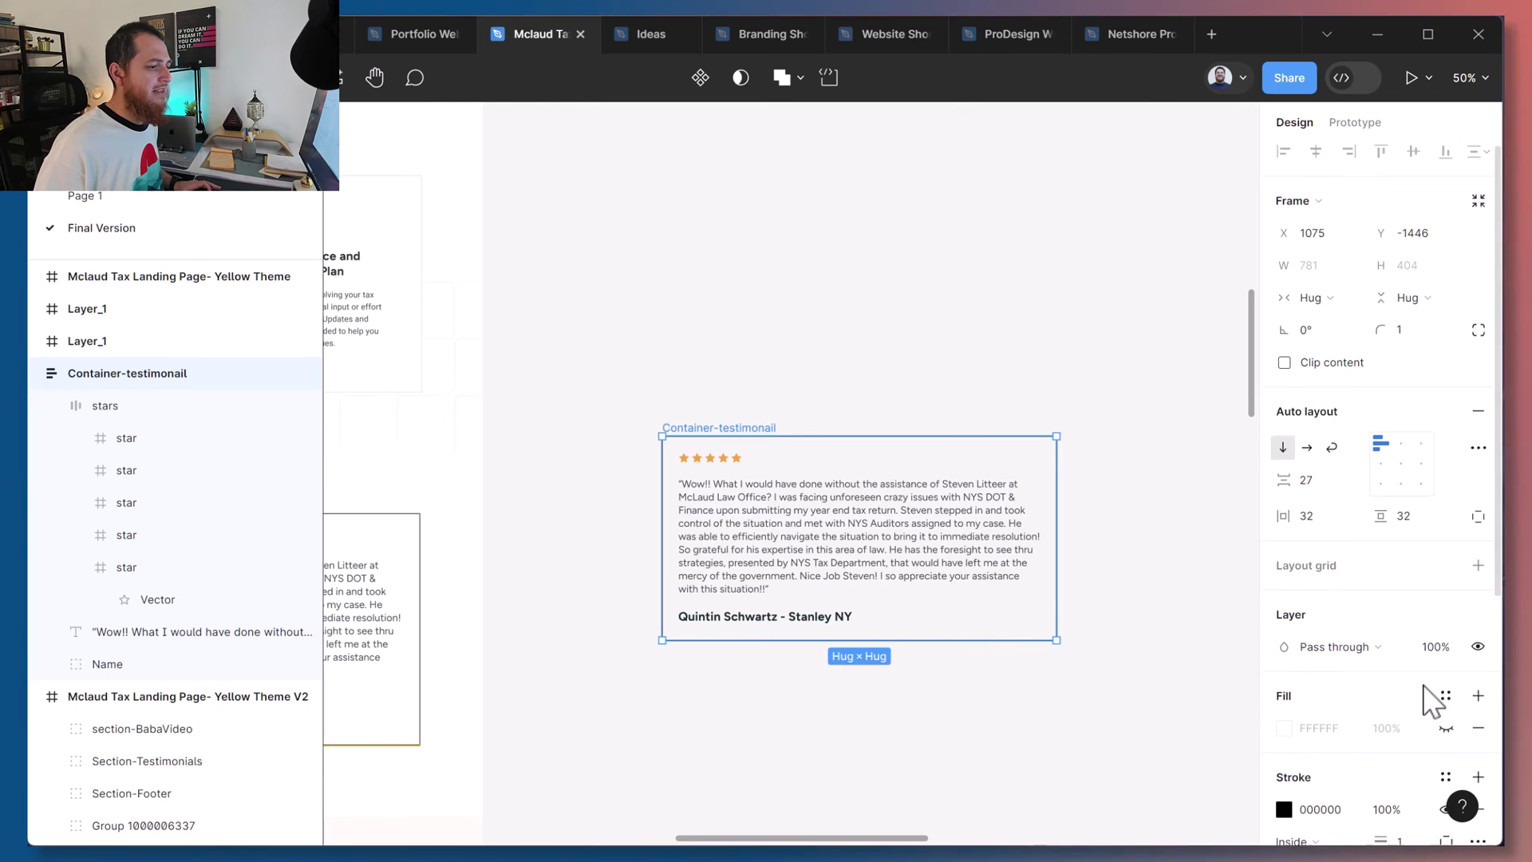
Change the drop shadow to orange FFA033 with blur 1 and Y offset 2.
scroll(1430, 701, "down", 5)
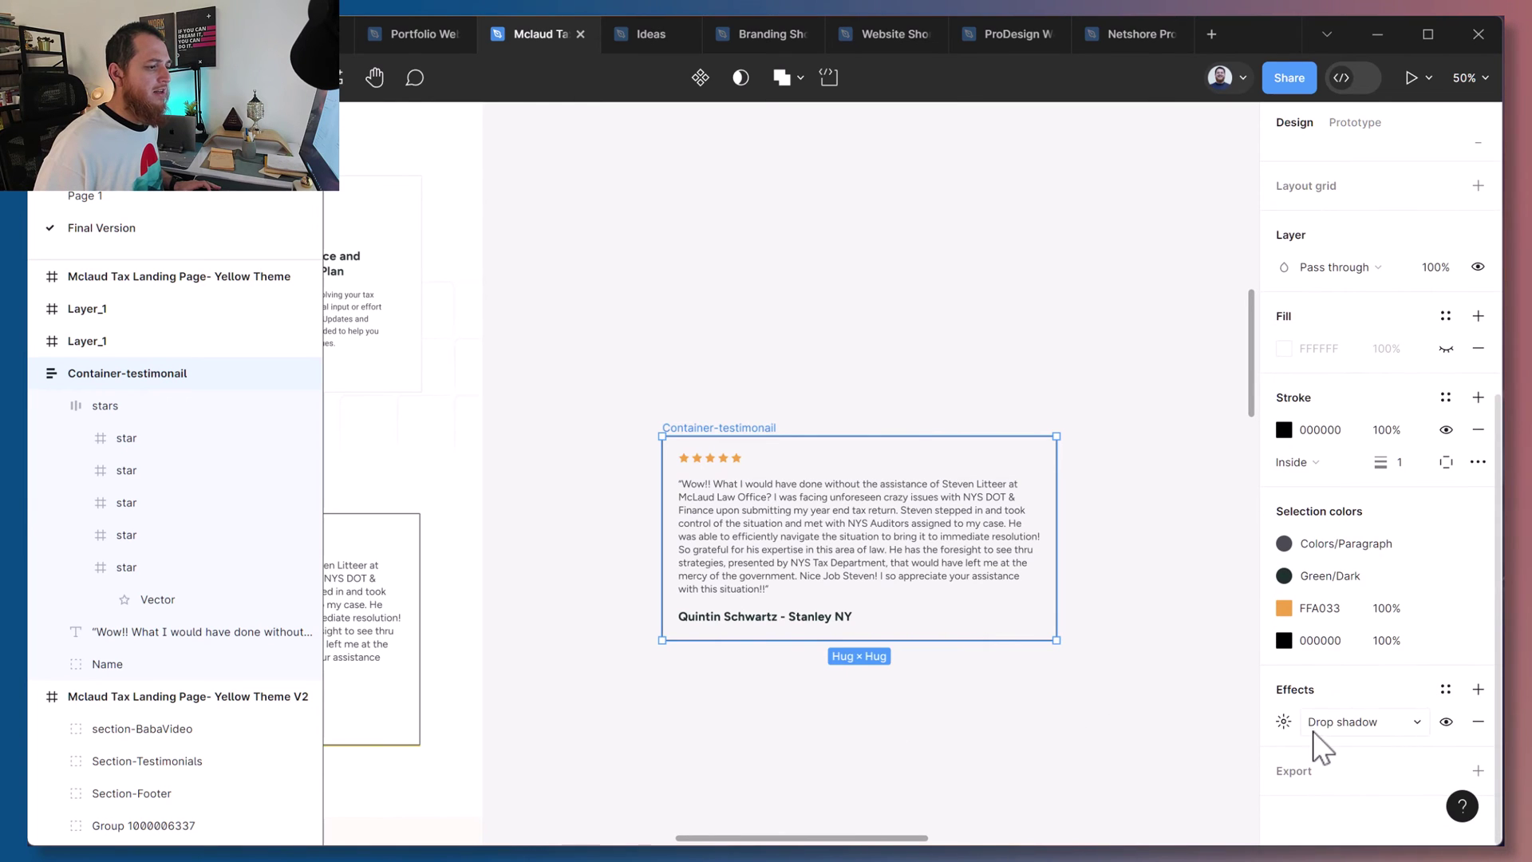
left_click(1285, 722)
left_click(1039, 757)
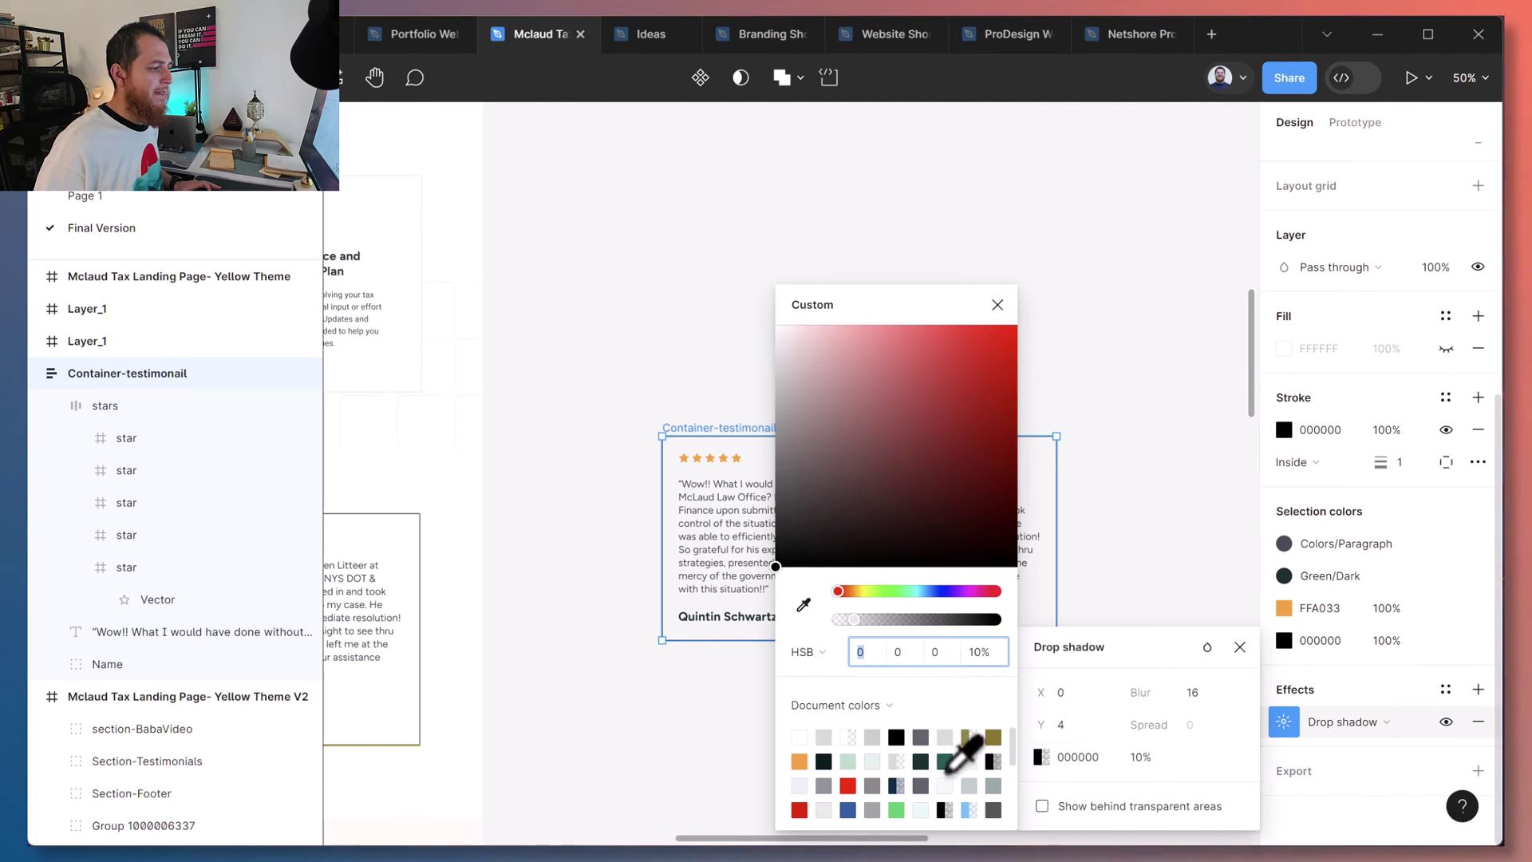
left_click(800, 762)
left_click(999, 303)
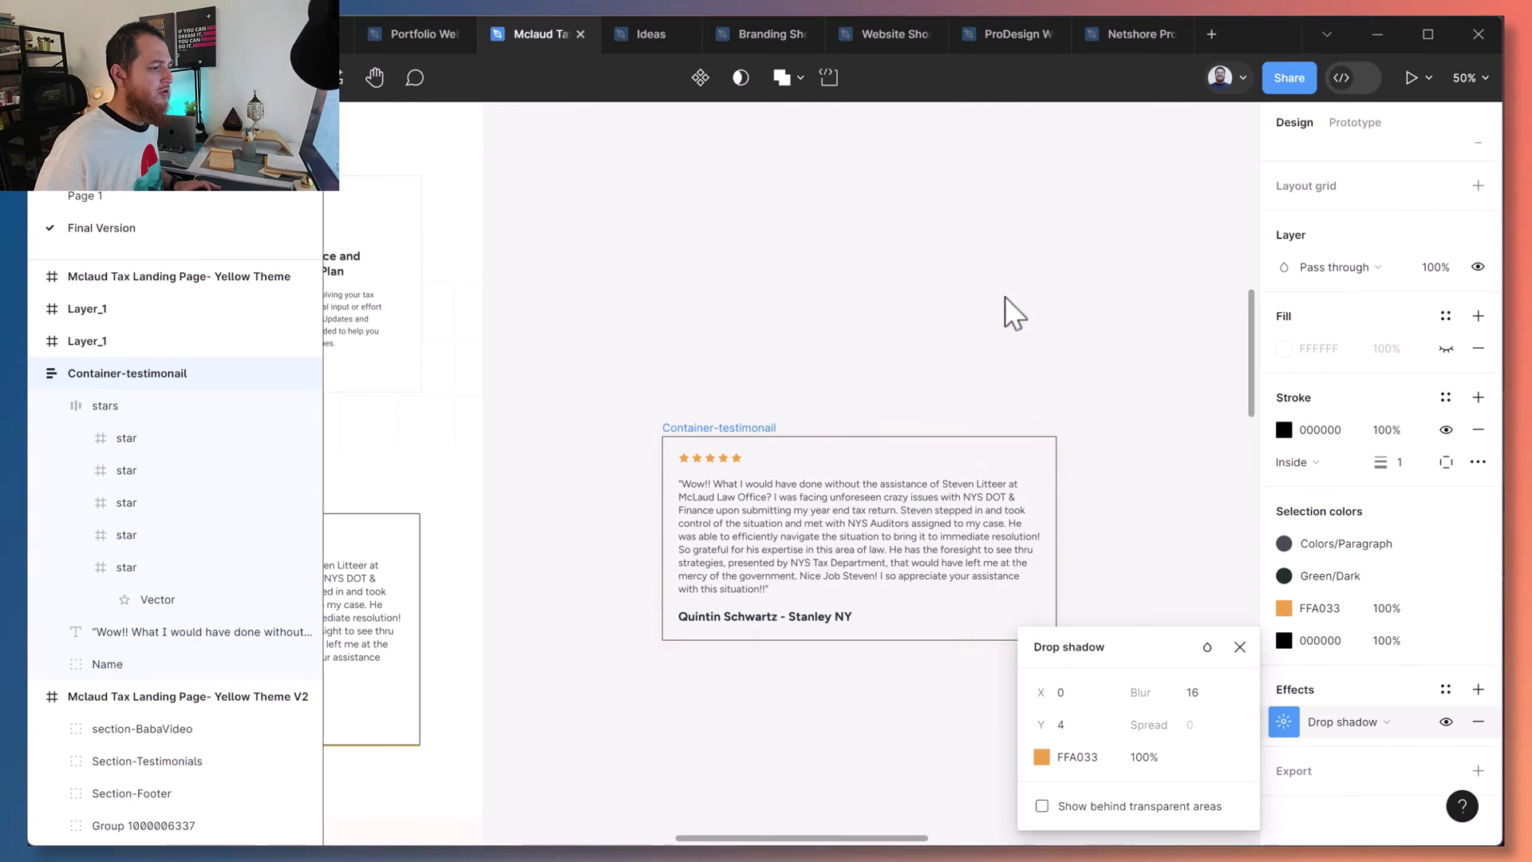
left_click(1197, 696)
type("1")
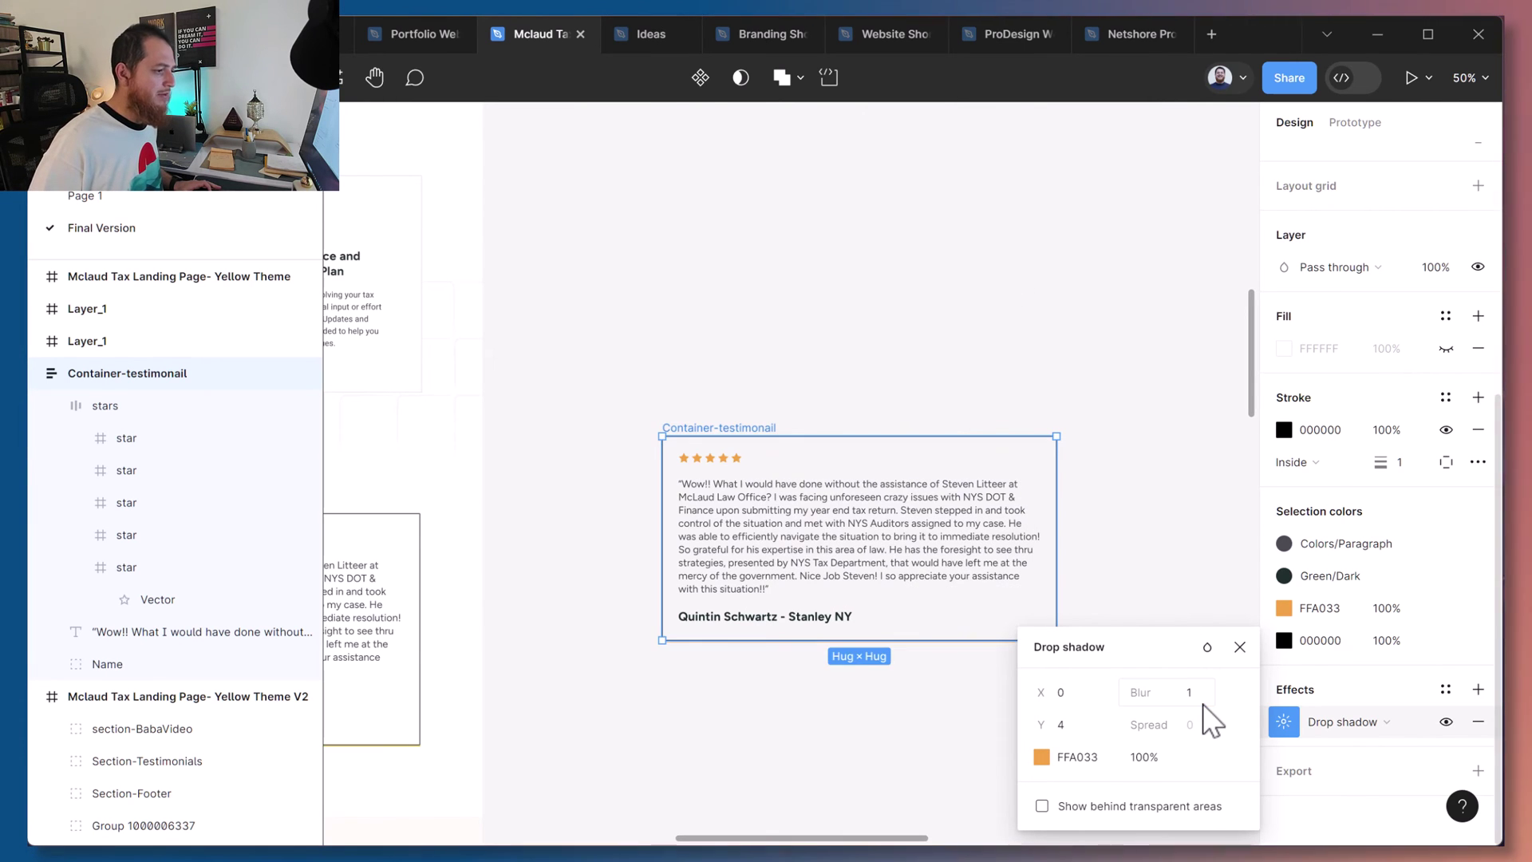
left_click(1079, 725)
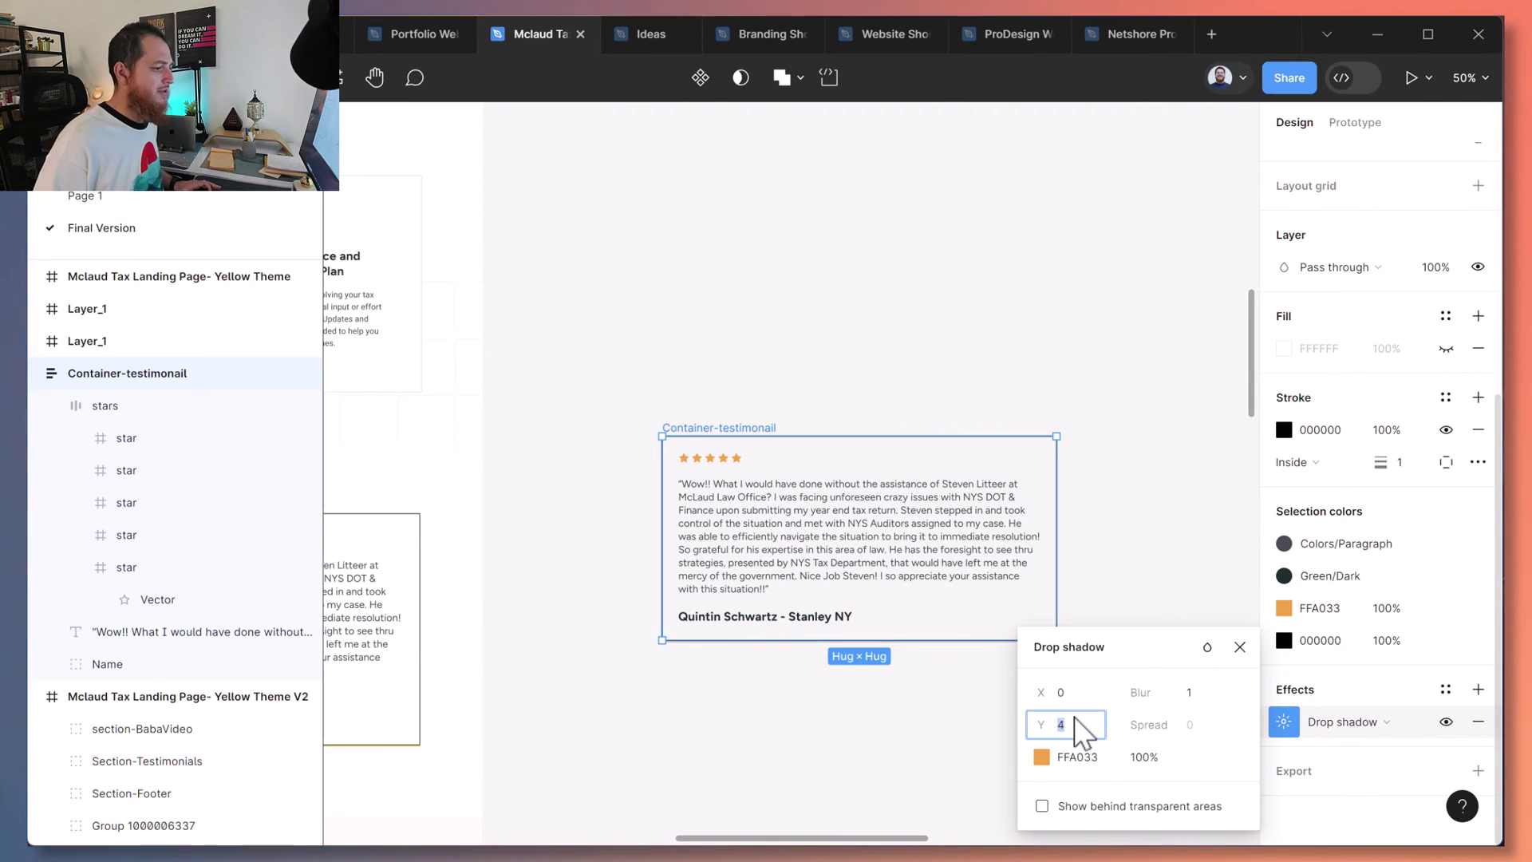
key("Down")
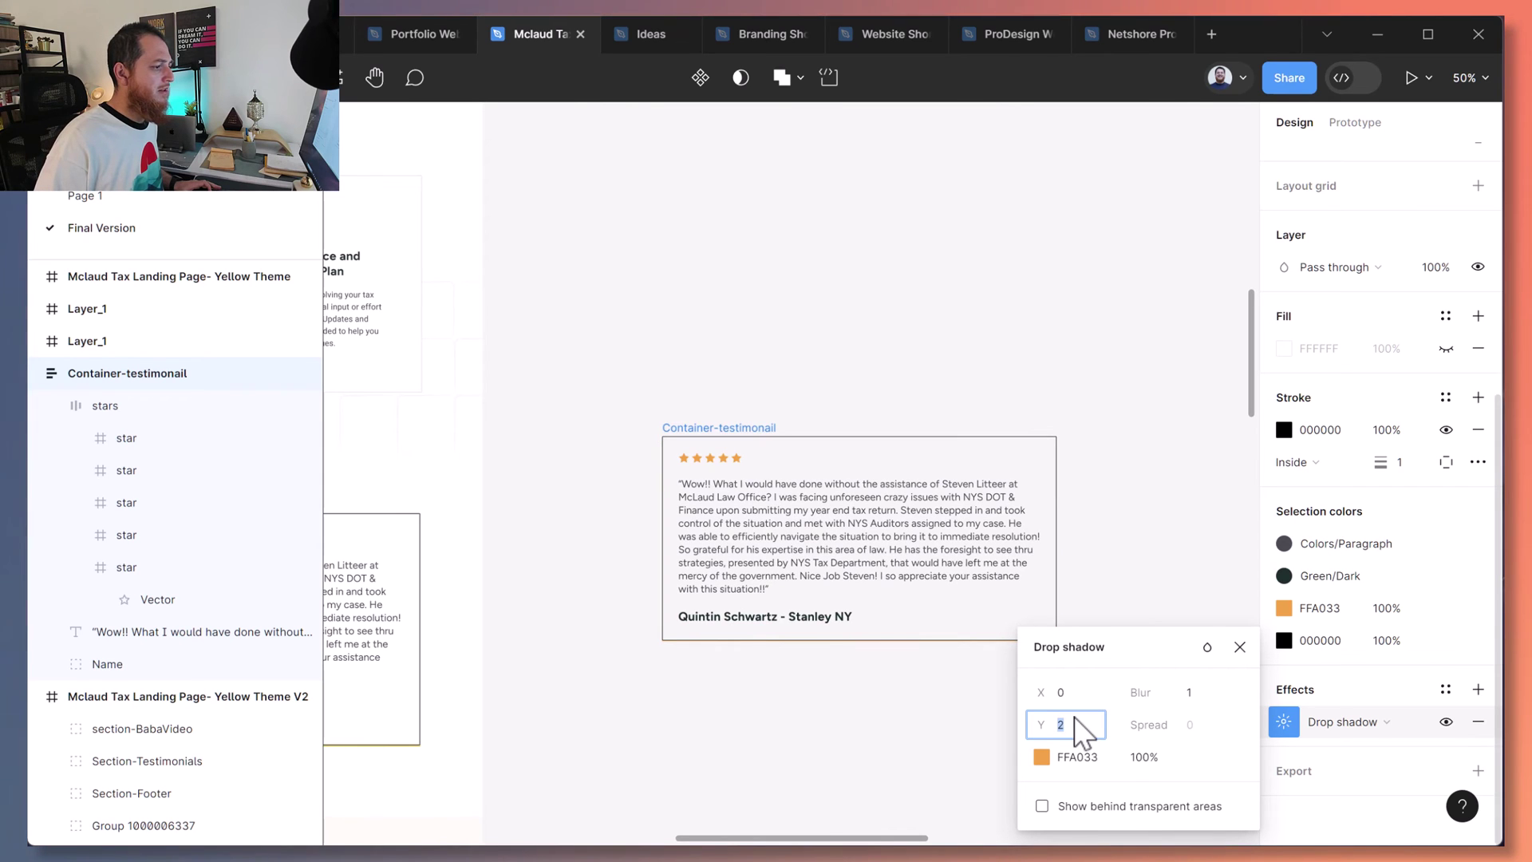
Move the Container-testimonail card into the row beside the original testimonial cards.
left_click(846, 757)
left_click_drag(759, 755, 1042, 624)
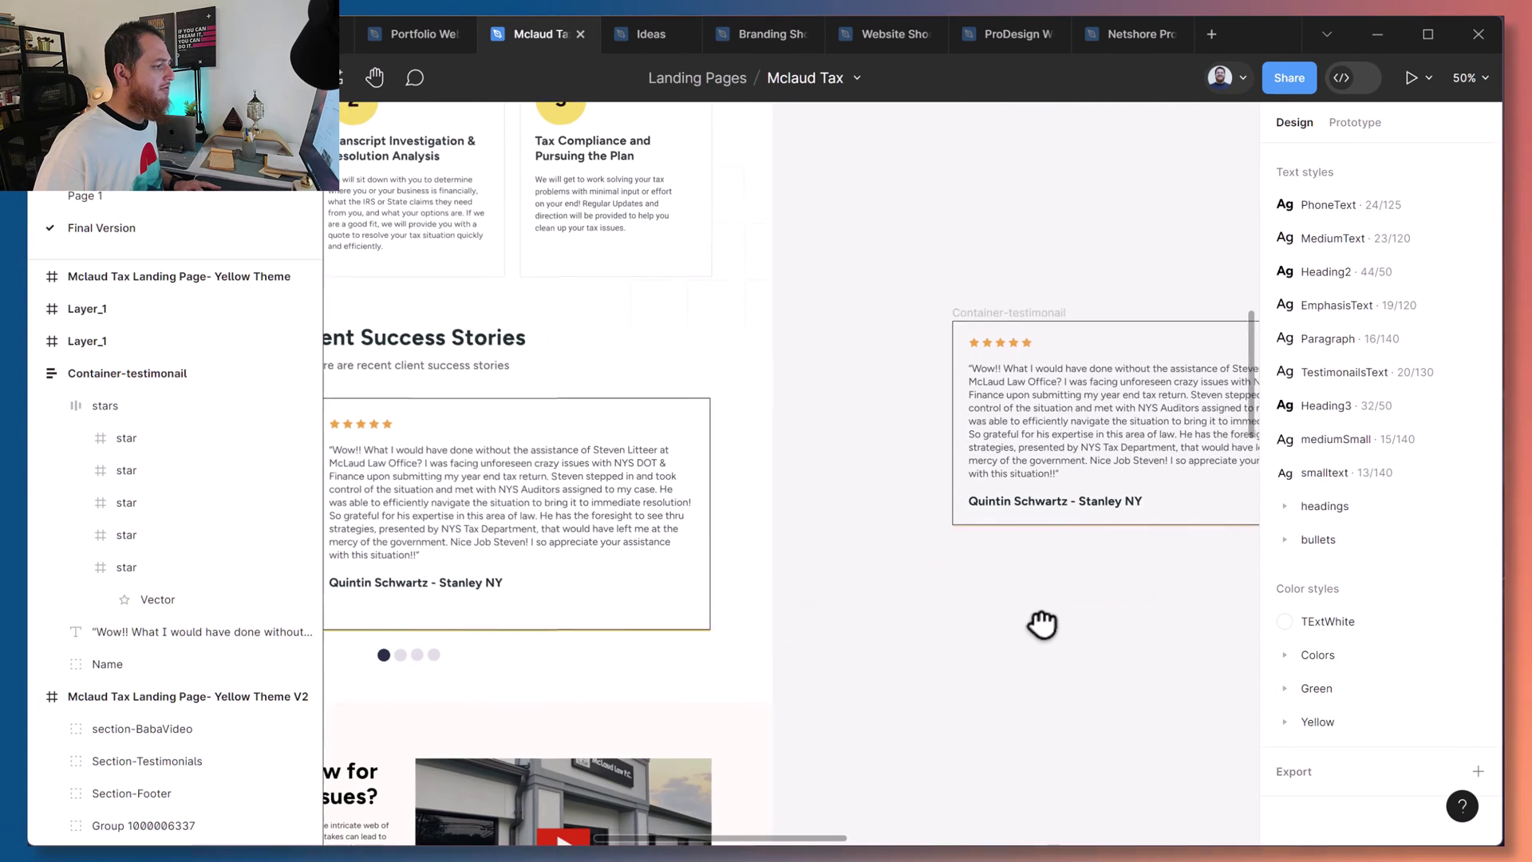
left_click_drag(1048, 314, 812, 420)
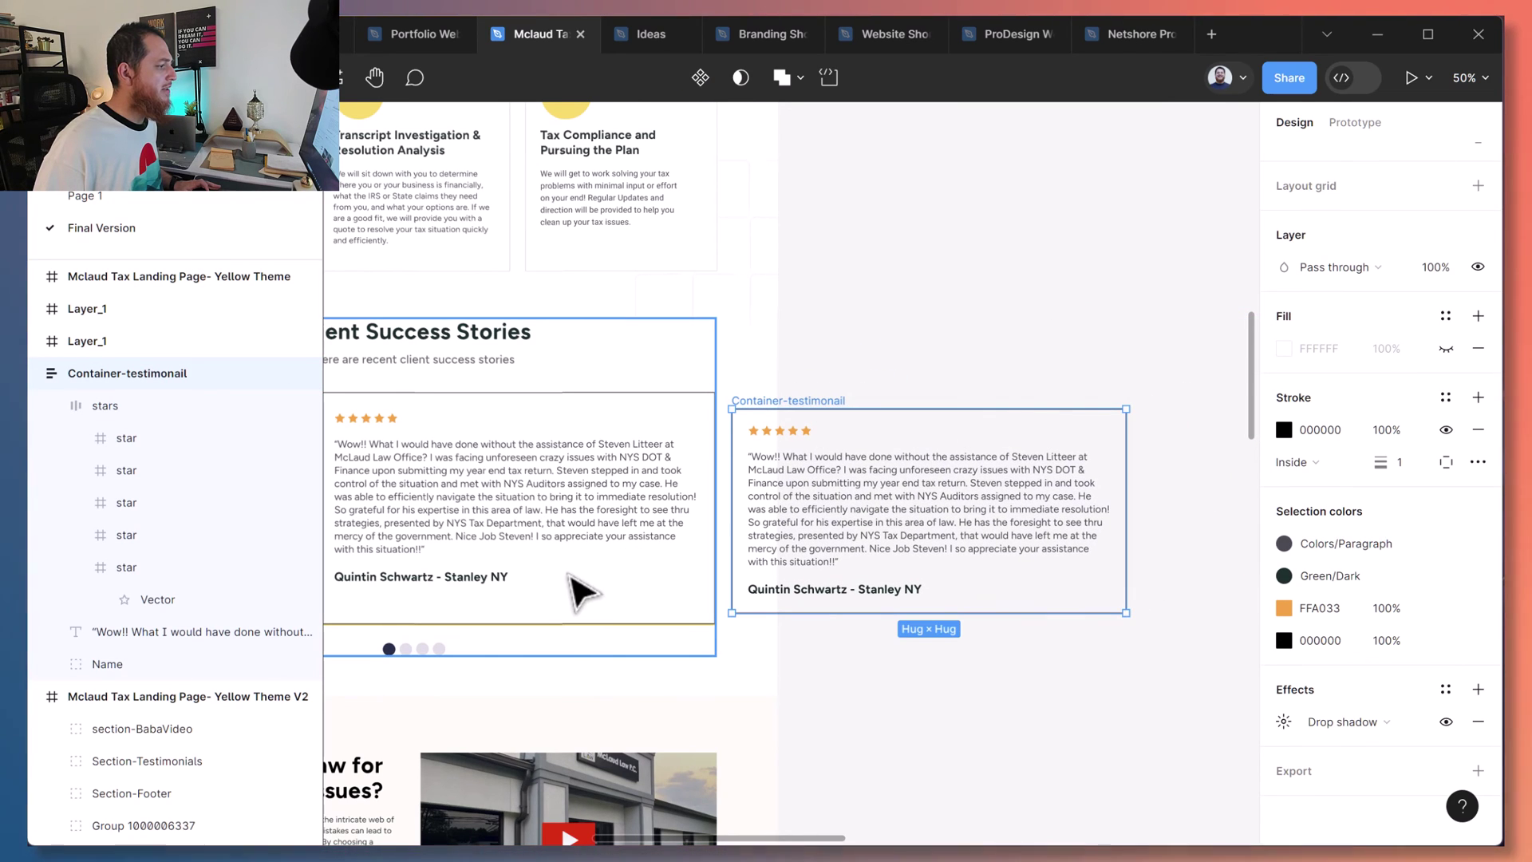
left_click(821, 684)
left_click_drag(798, 676, 1026, 643)
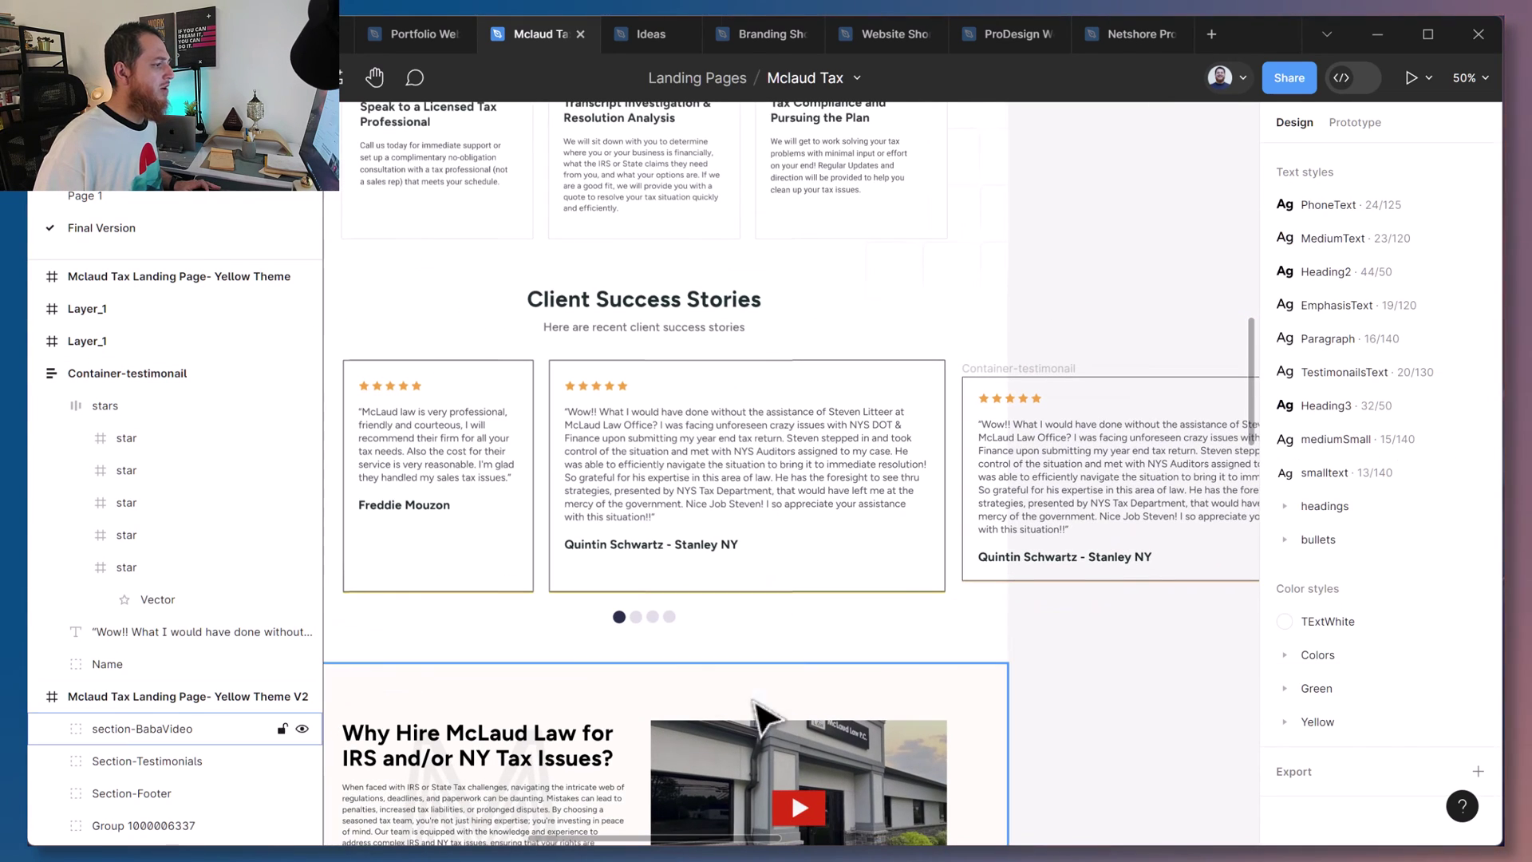
Give the Container-testimonail card 48 vertical padding, undoing a stray 48 horizontal padding change.
left_click_drag(1146, 684, 930, 678)
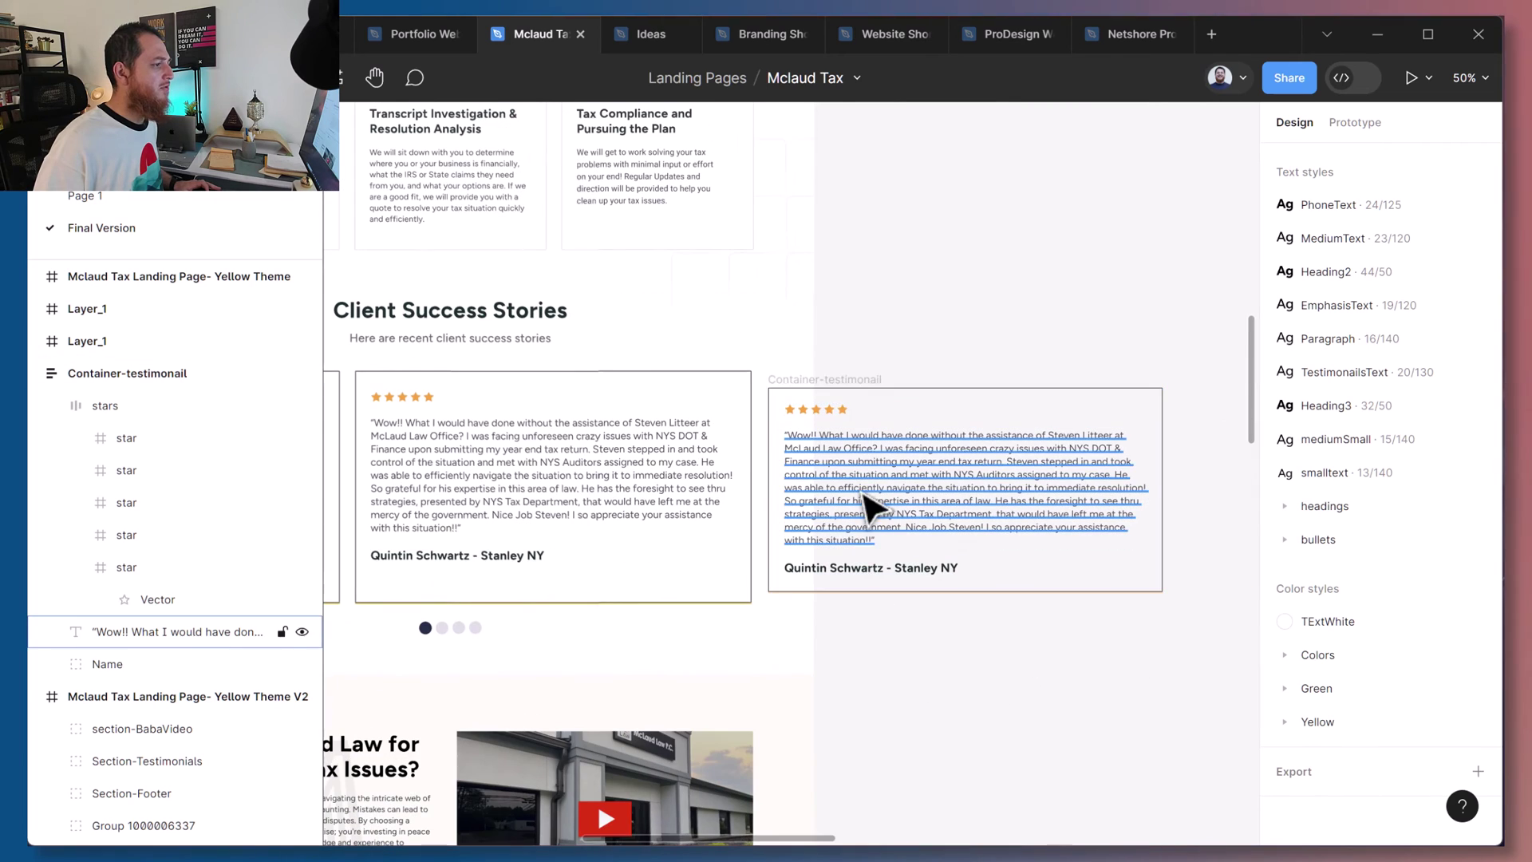
left_click(958, 479)
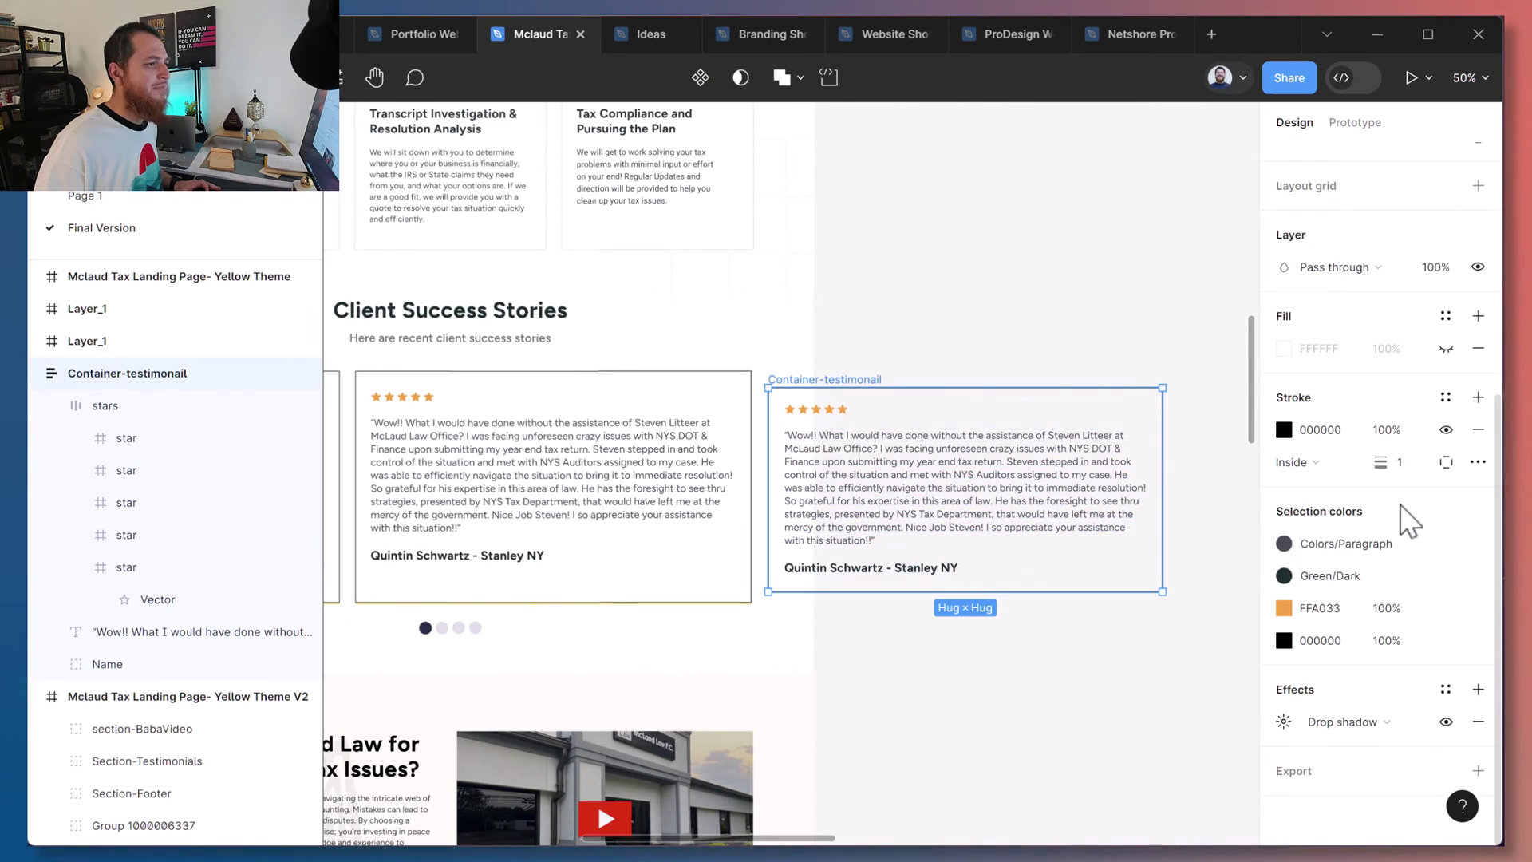
scroll(1405, 514, "up", 5)
left_click(1323, 524)
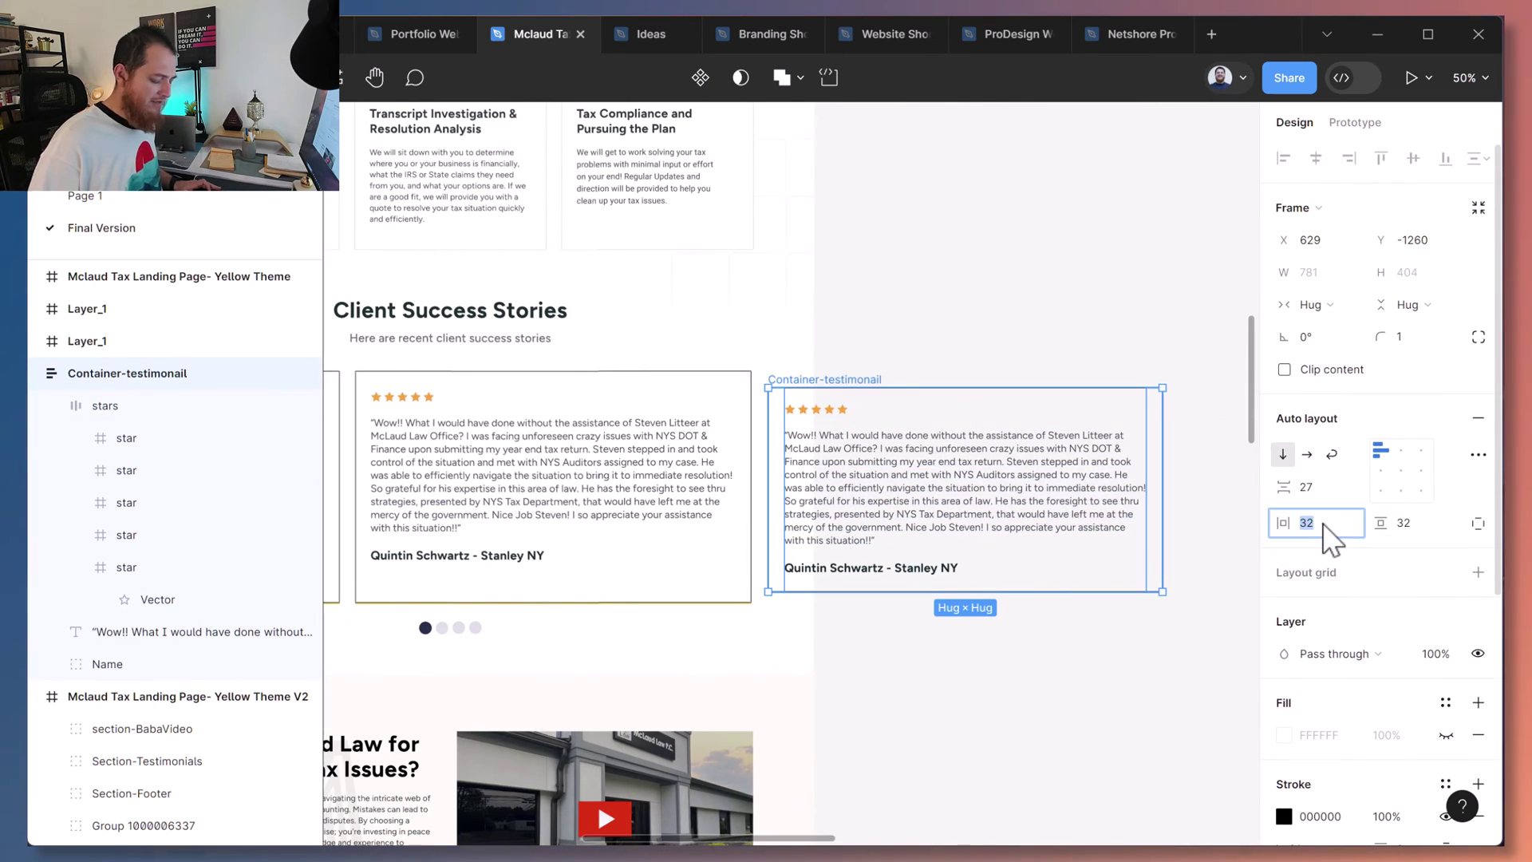
type("48")
key("Return")
key("ctrl+z")
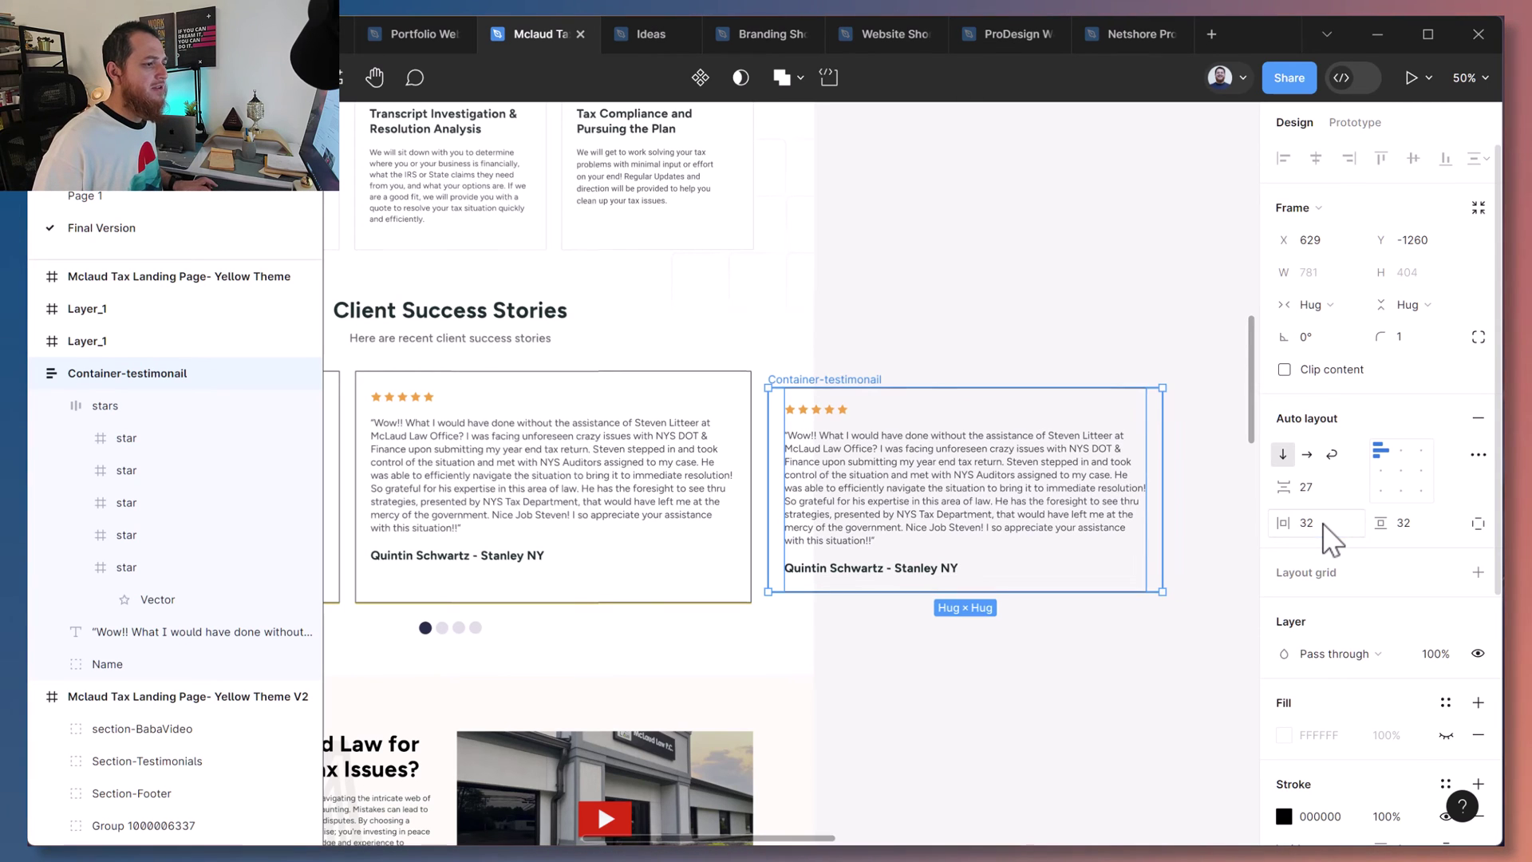
left_click(1407, 527)
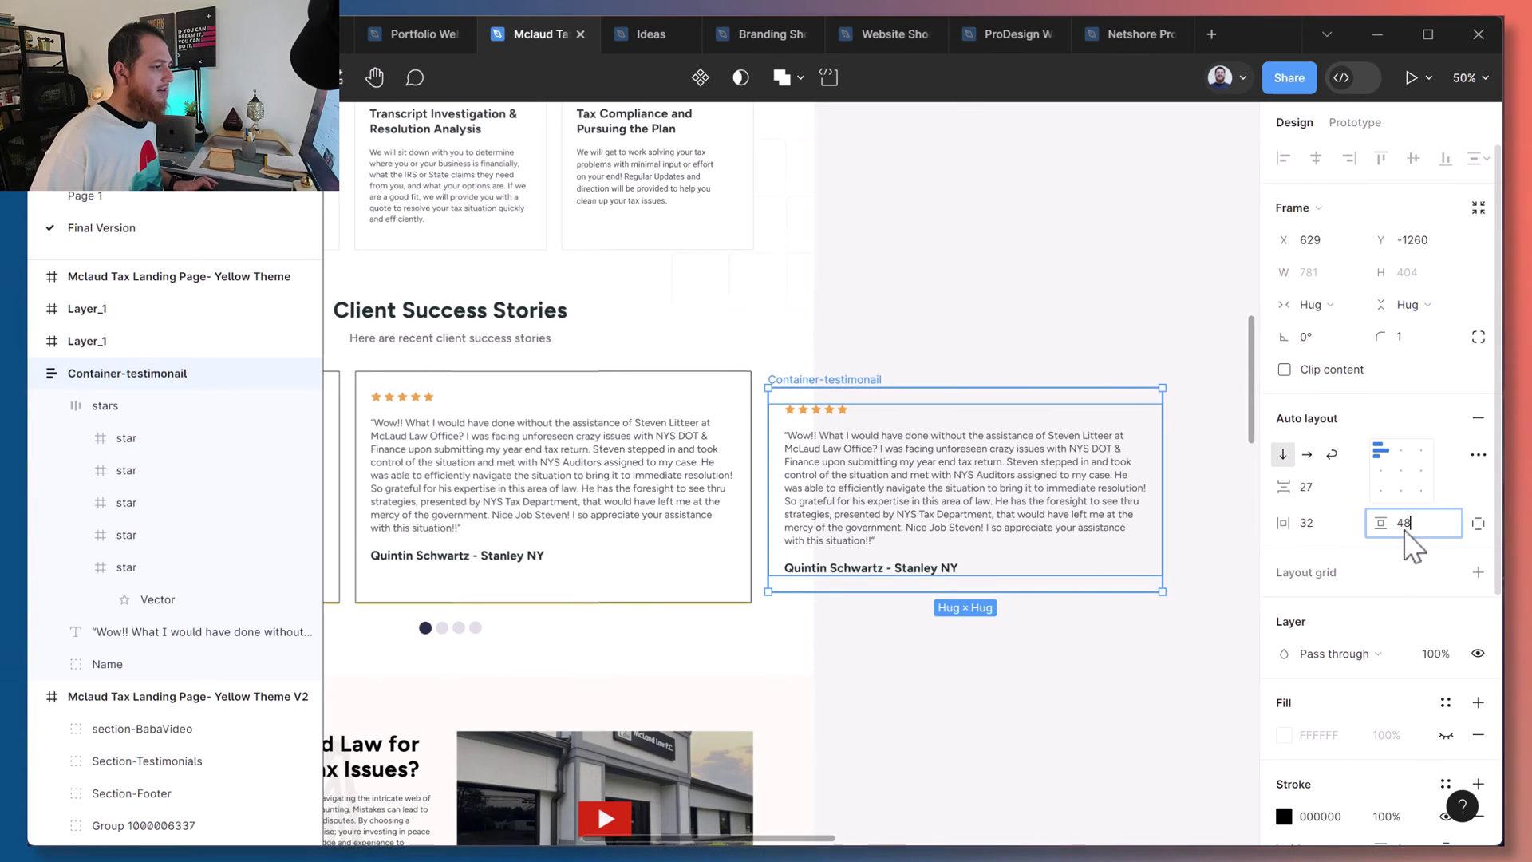
type("48")
key("Return")
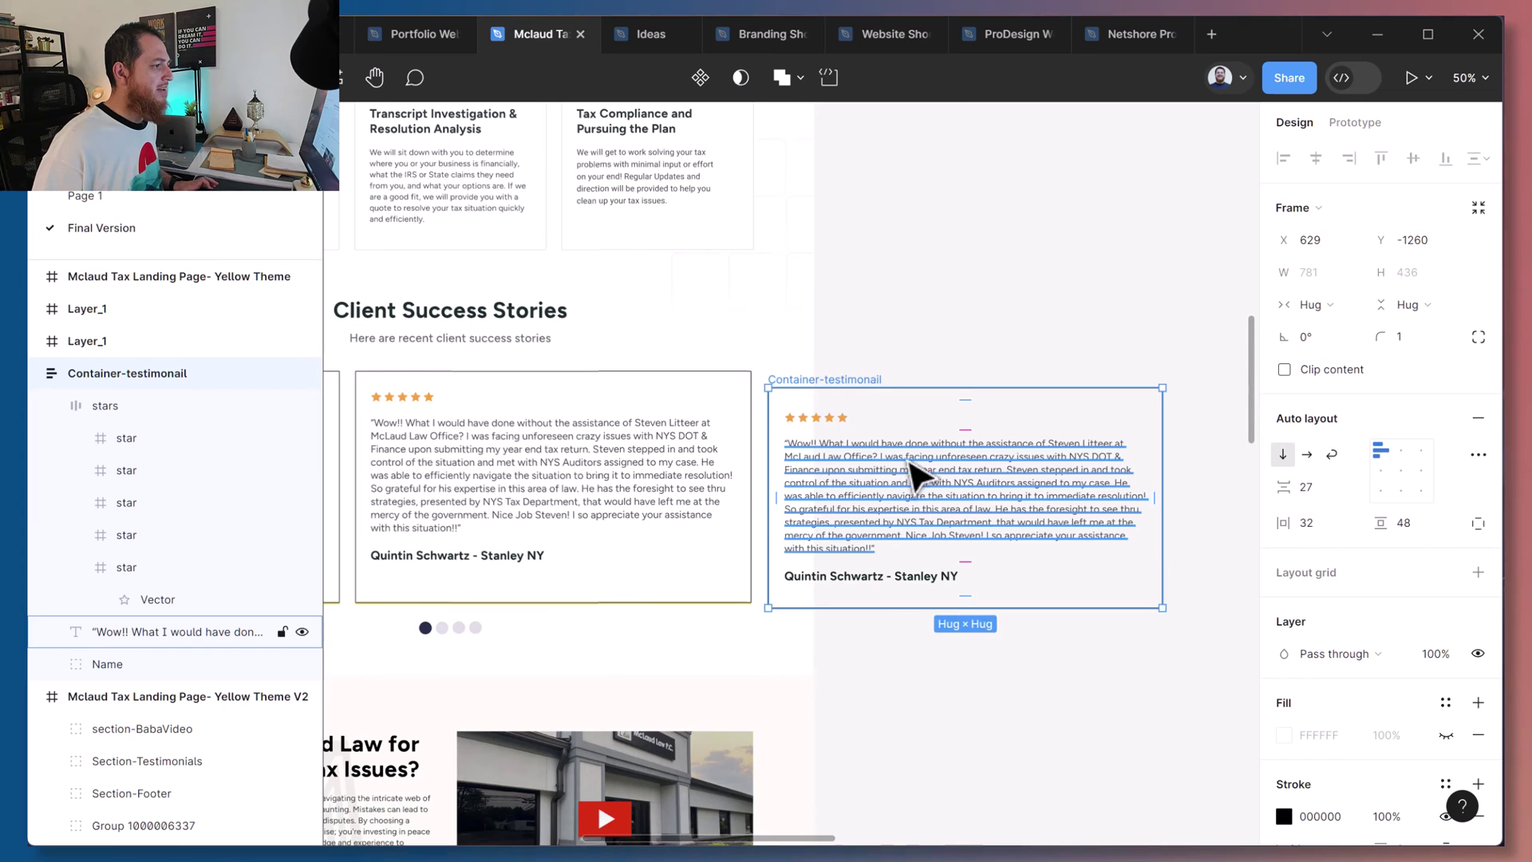
Push the card flush against the neighbouring card and raise its bottom padding to 72.
left_click_drag(910, 431, 889, 418)
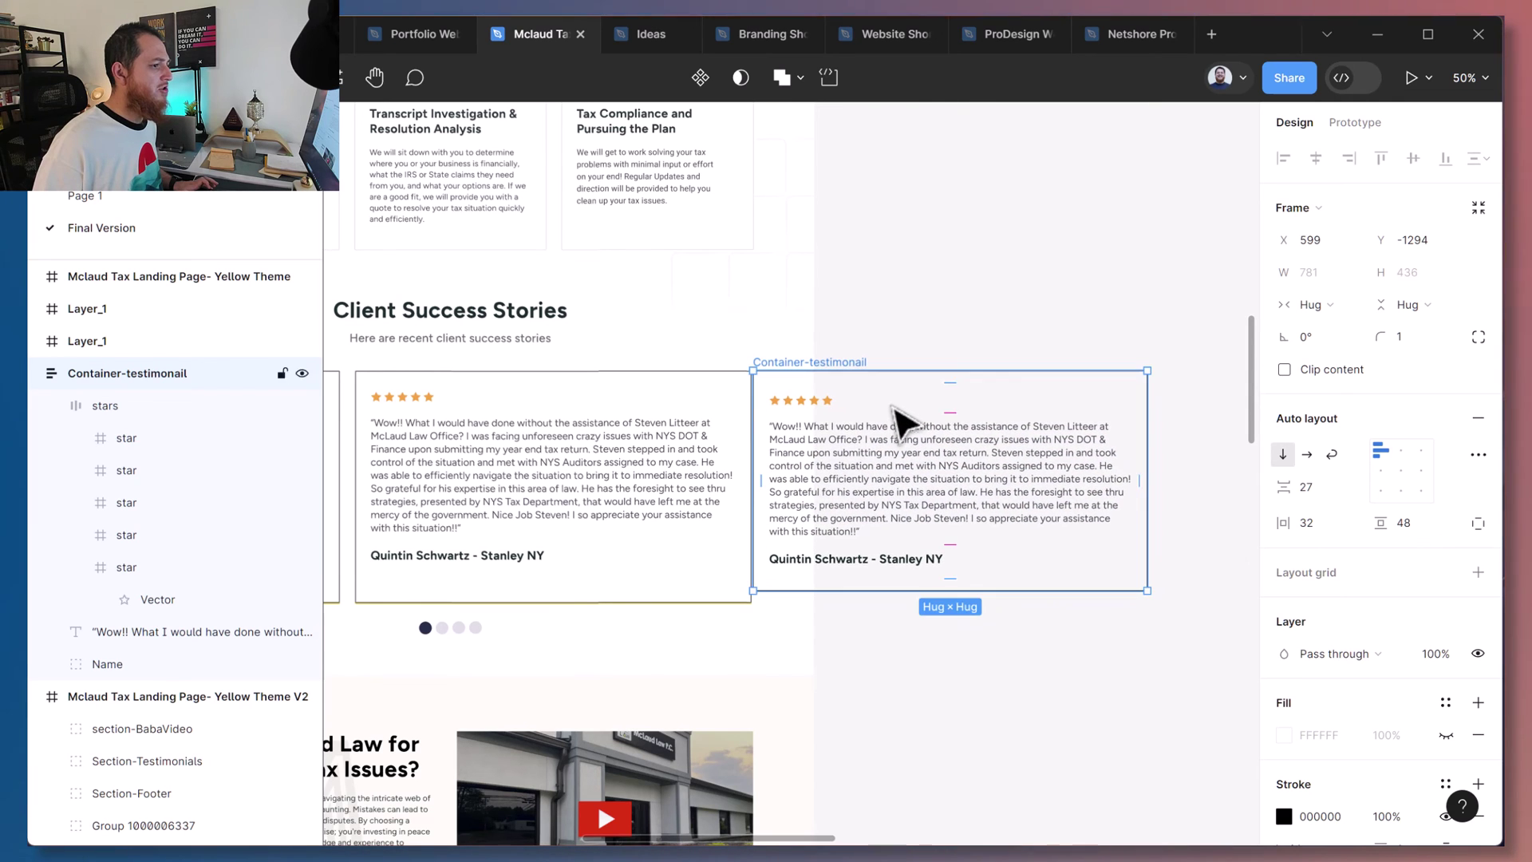
left_click(1479, 522)
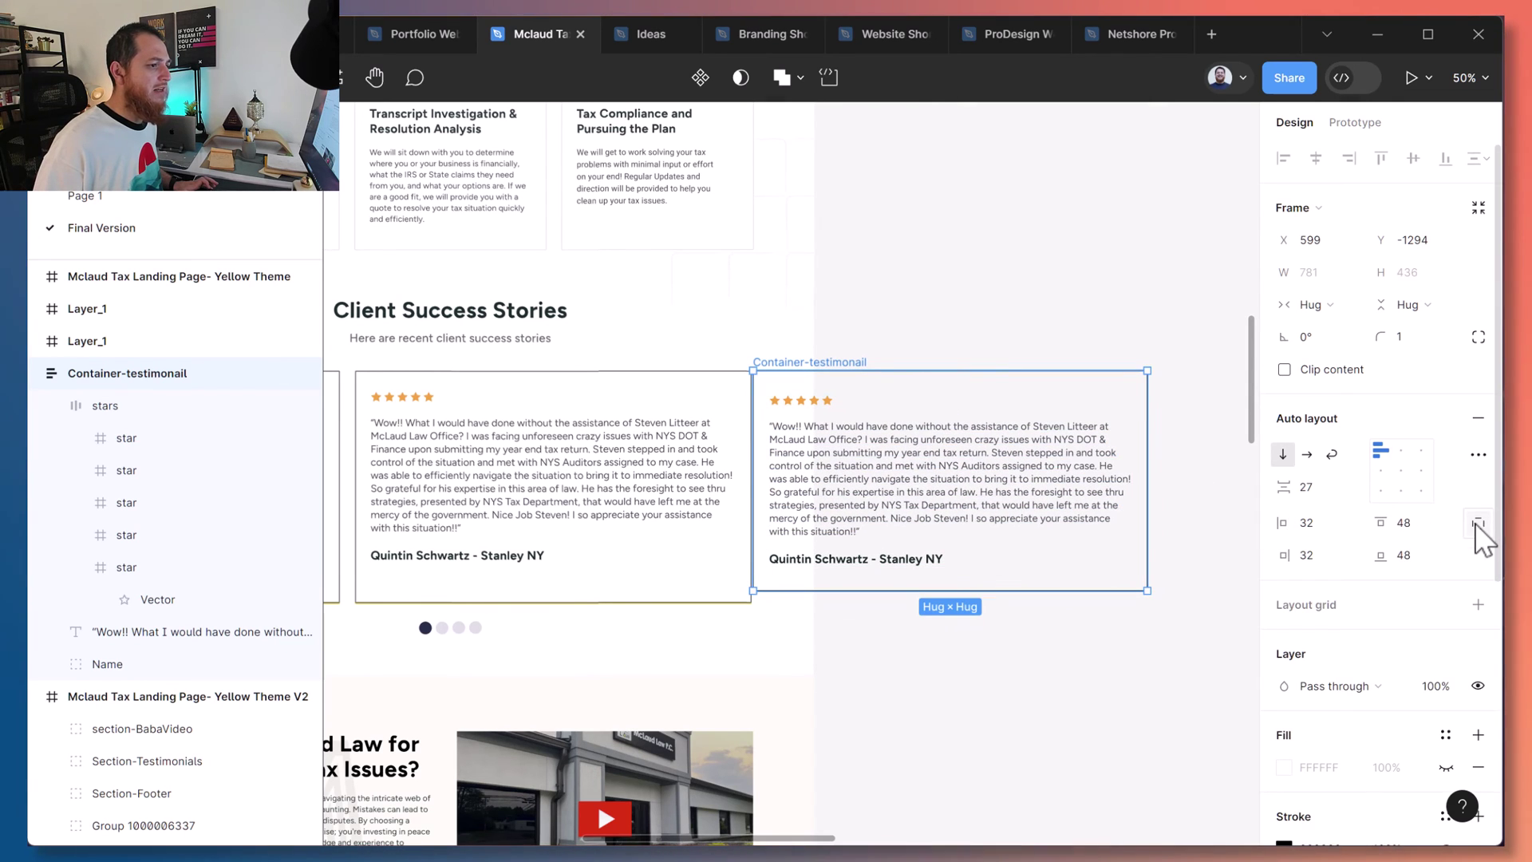
left_click(1409, 559)
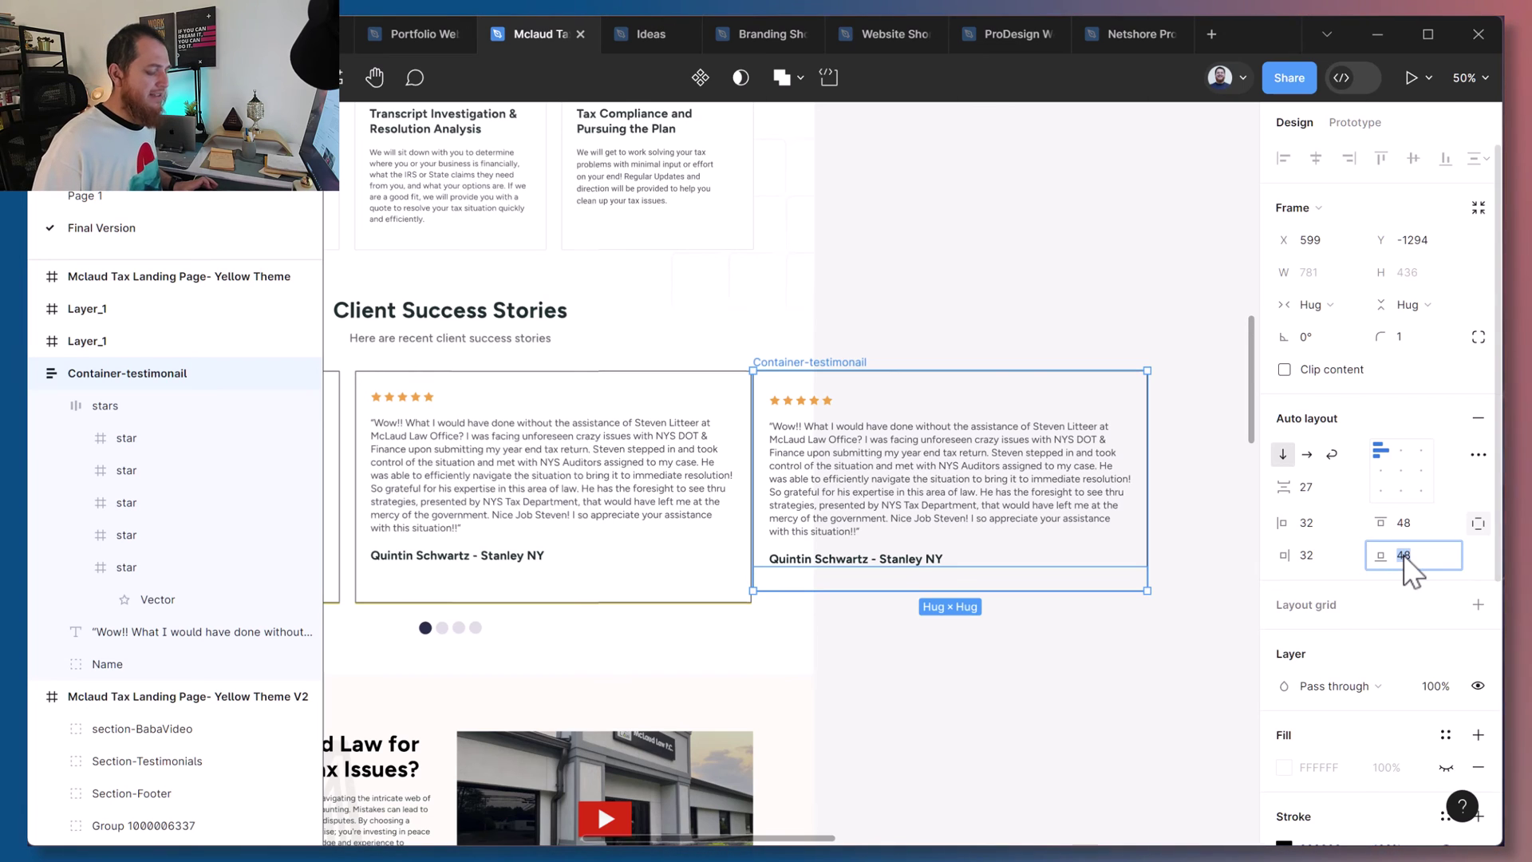
type("56")
key("Return")
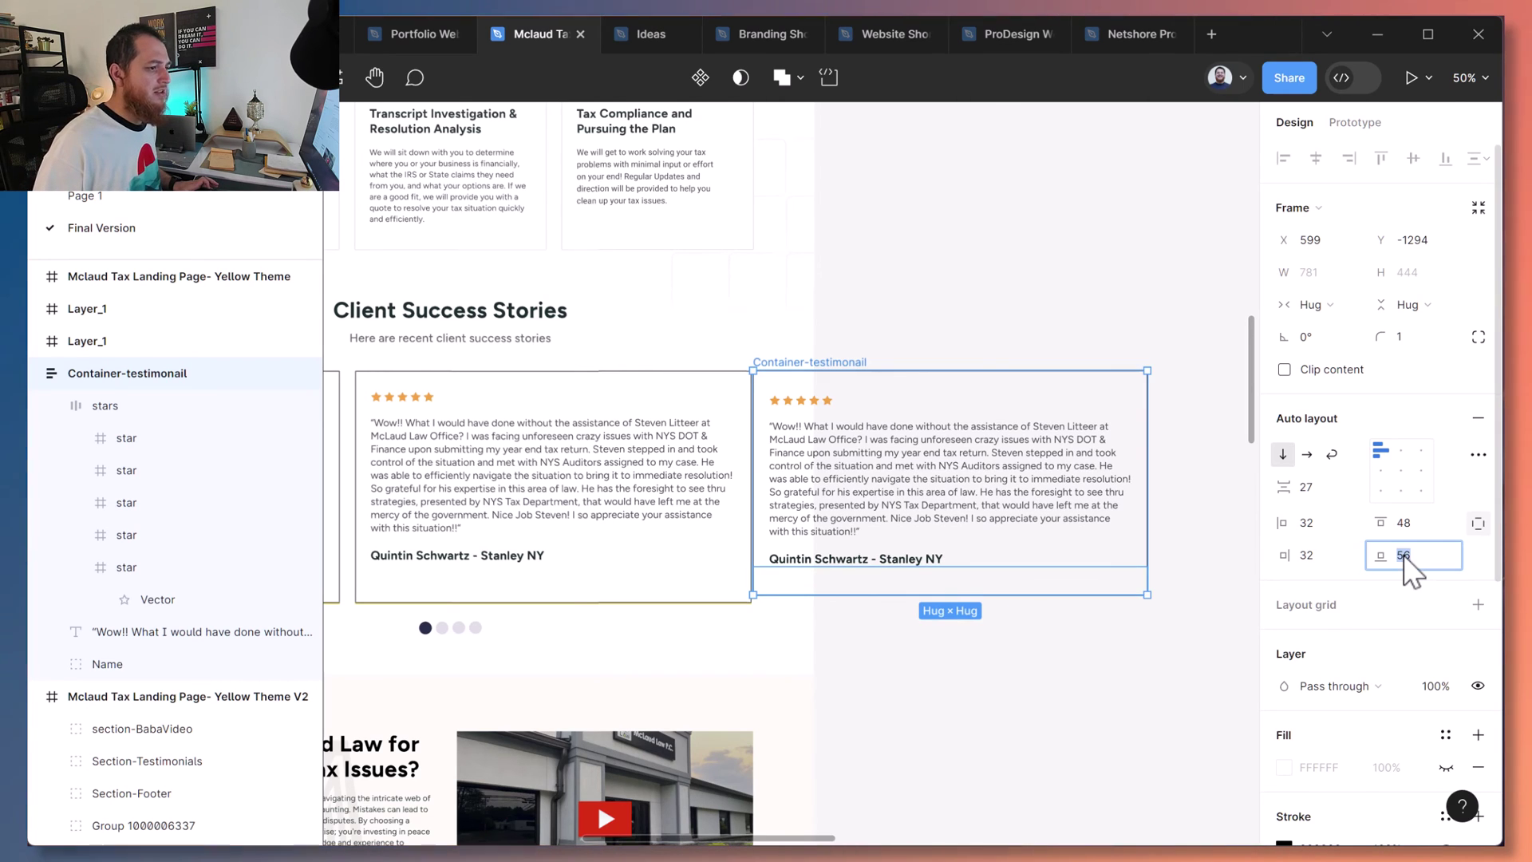
type("64")
key("Return")
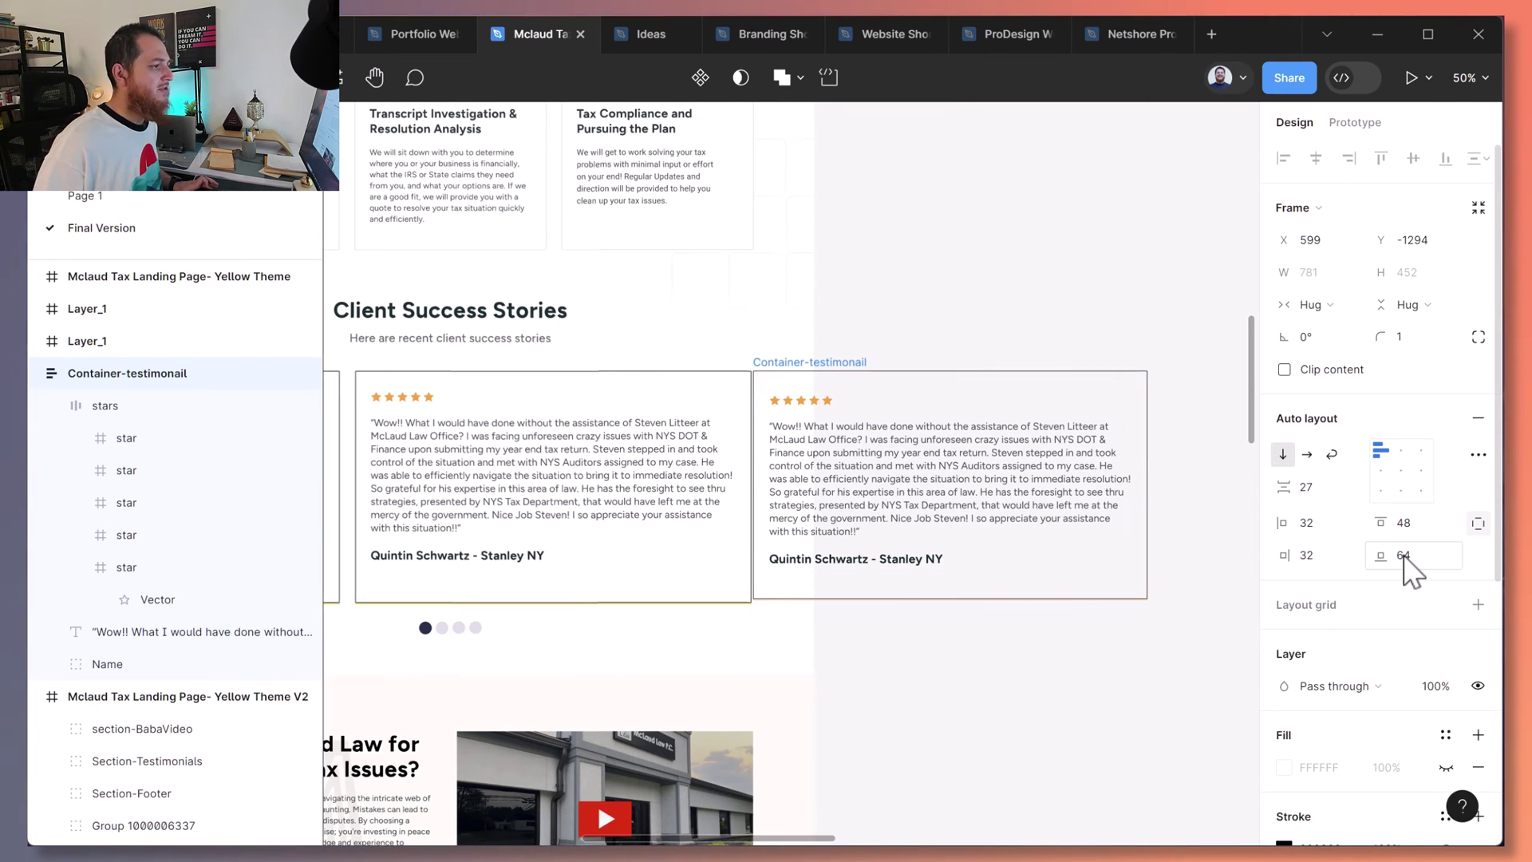
left_click(1406, 554)
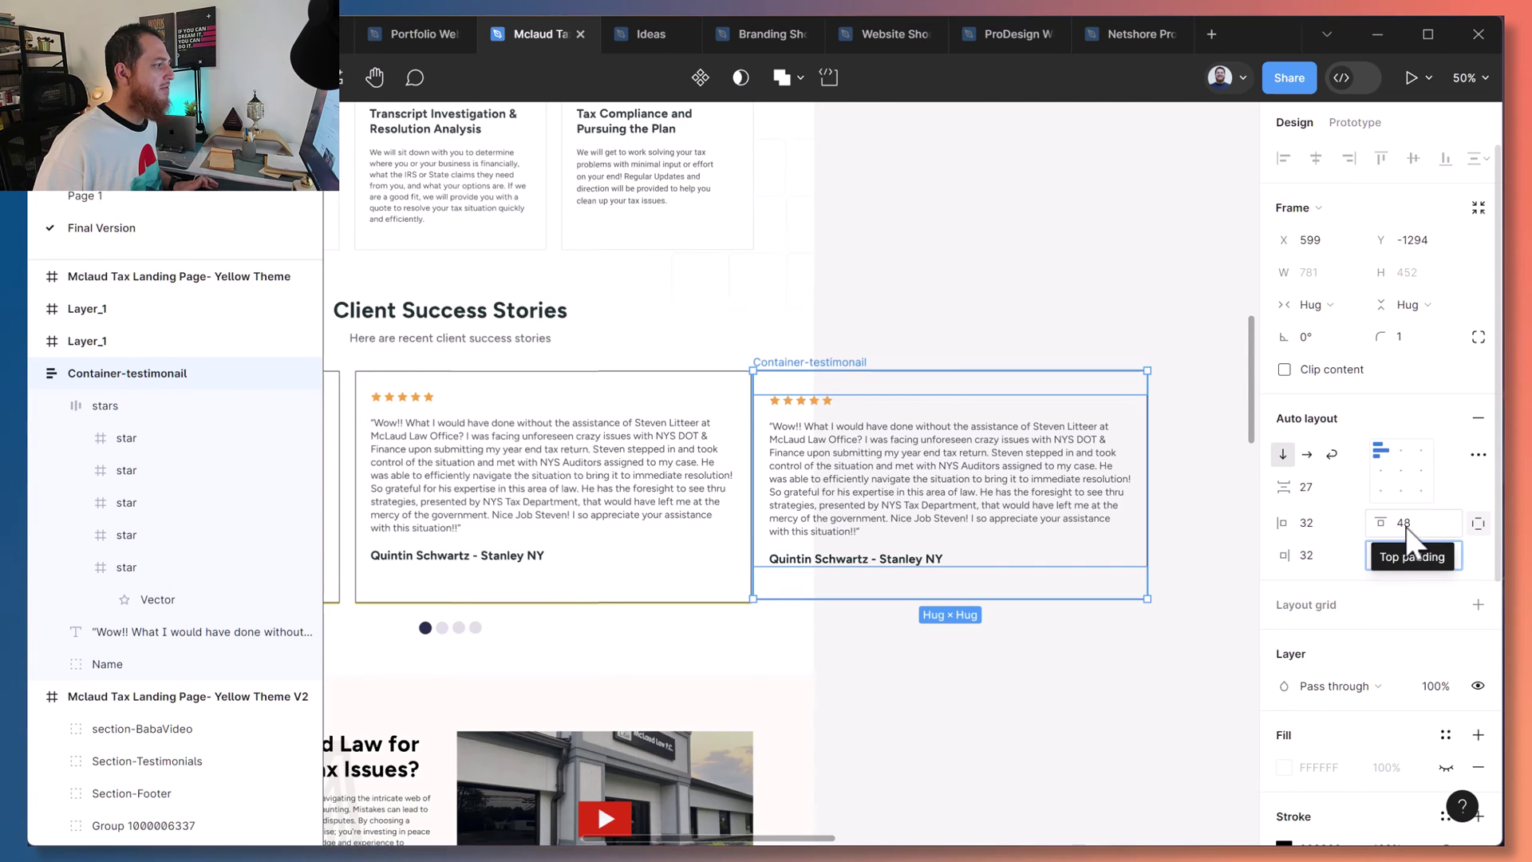
left_click(1407, 523)
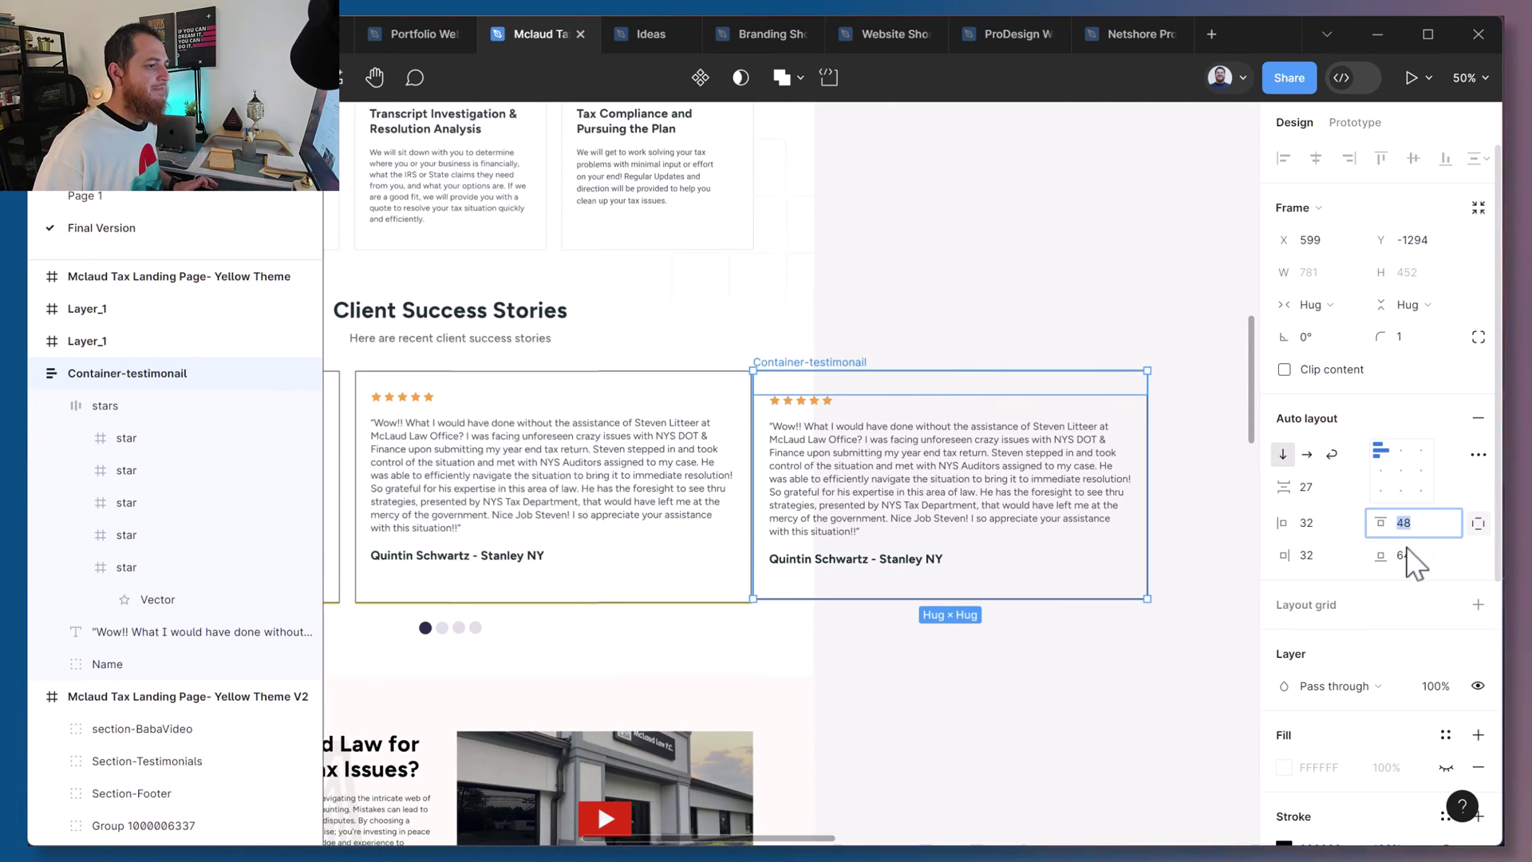
left_click(1406, 555)
key("Up")
key("Up")
key("Up")
key("Up")
key("Up")
key("Up")
key("Up")
key("Up")
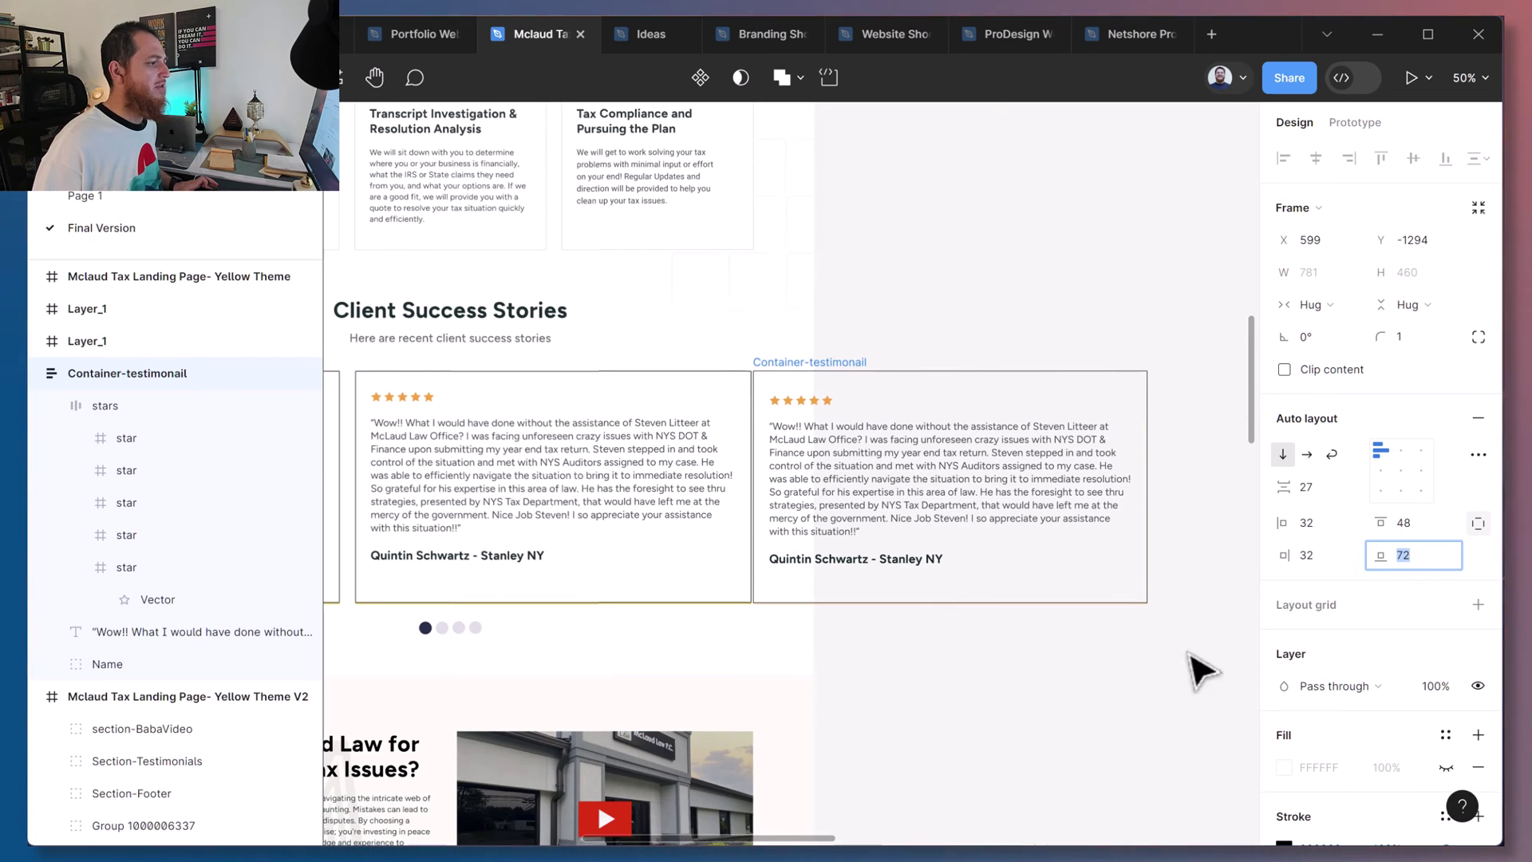
left_click(1006, 750)
scroll(907, 718, "left", 2)
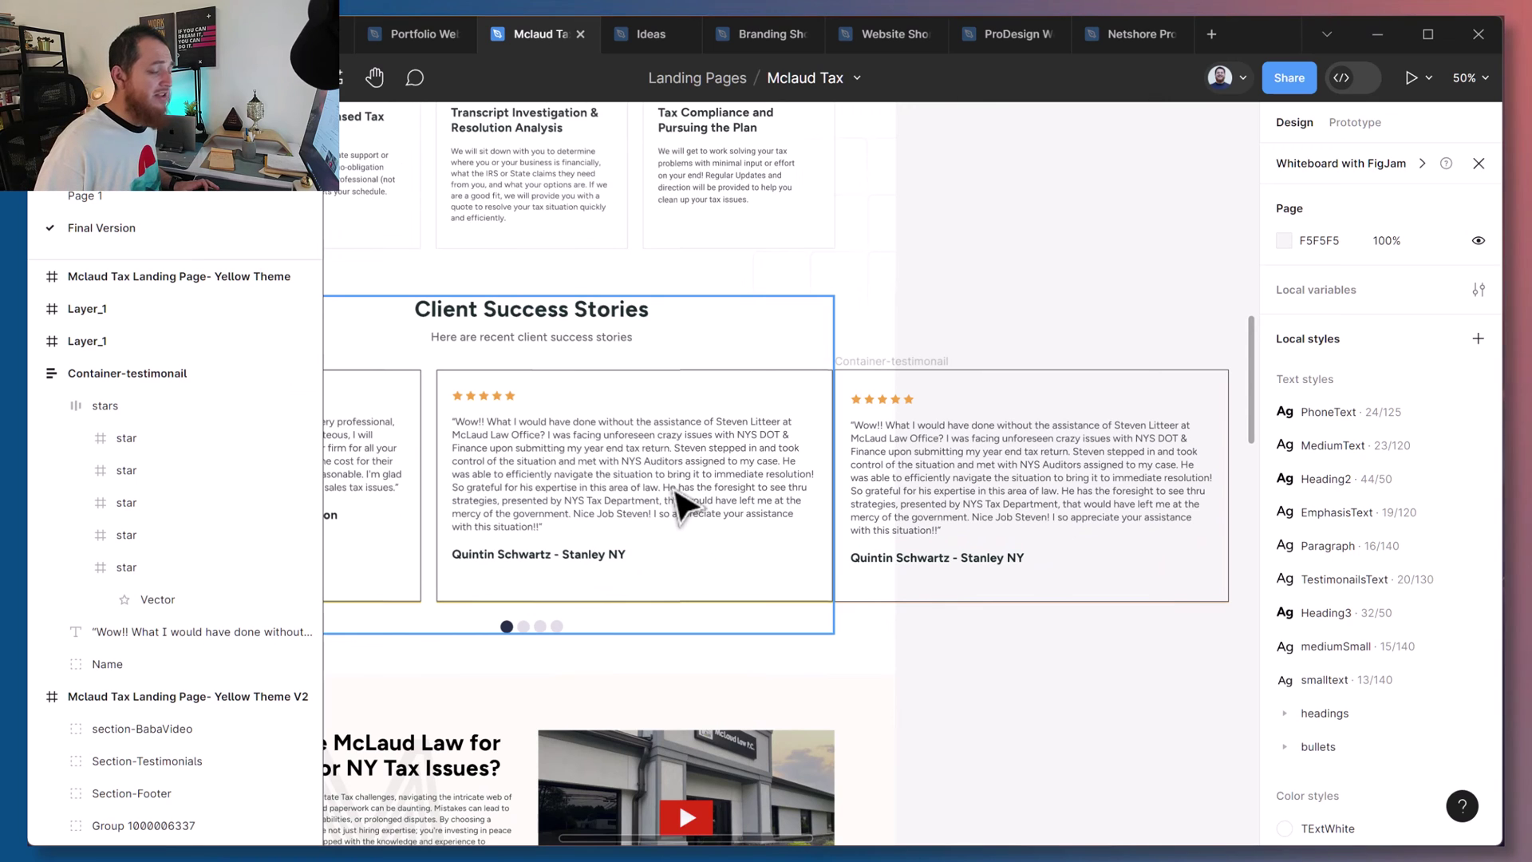
Move the testimonial card right to X 673, Y -1296, leaving a gap beside its neighbour.
left_click(988, 419)
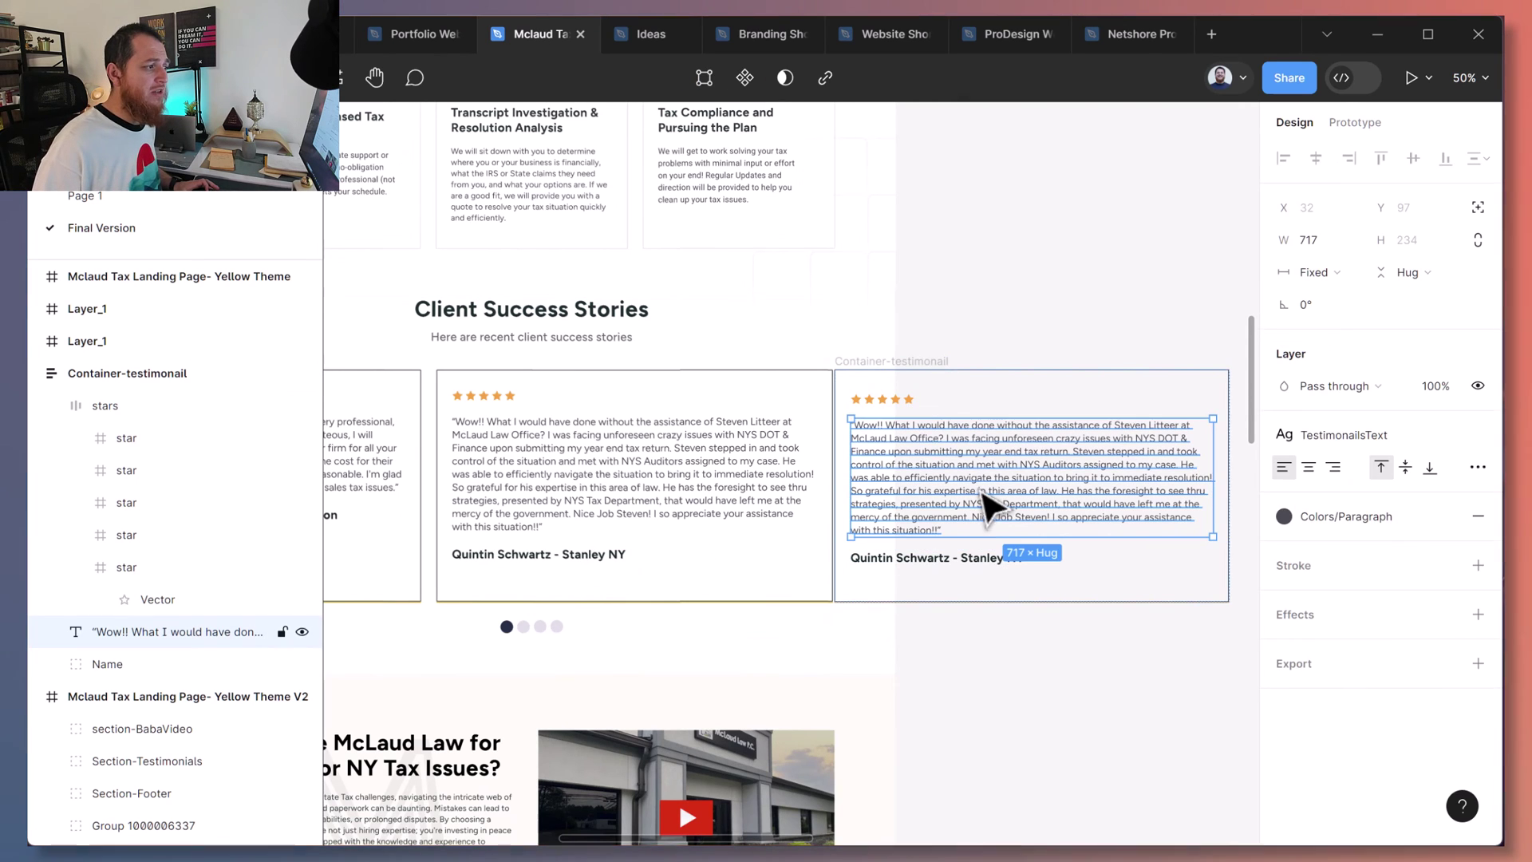
left_click(923, 382)
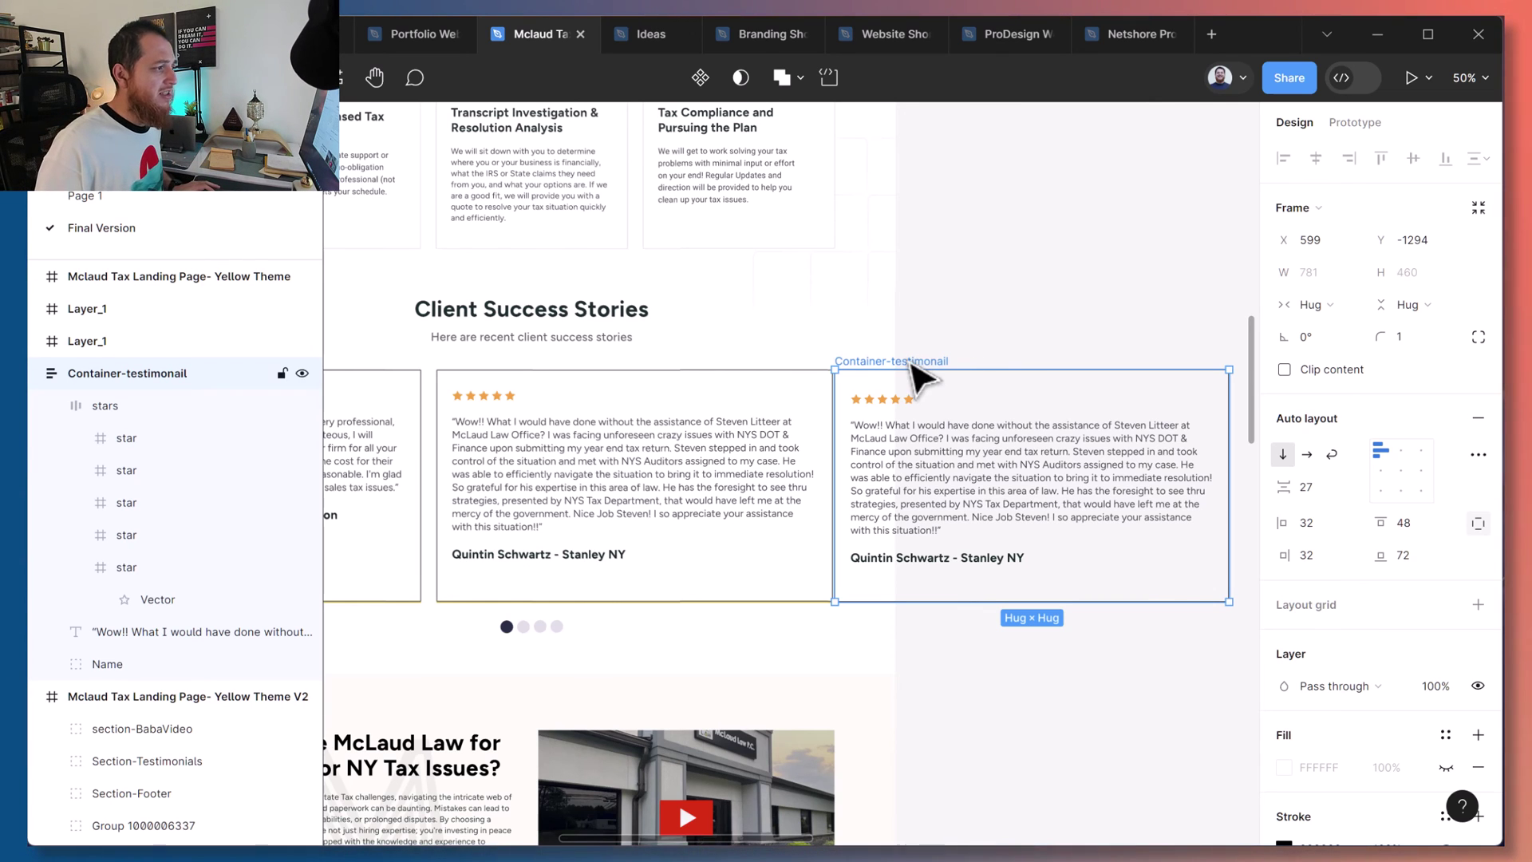
left_click_drag(917, 369, 952, 369)
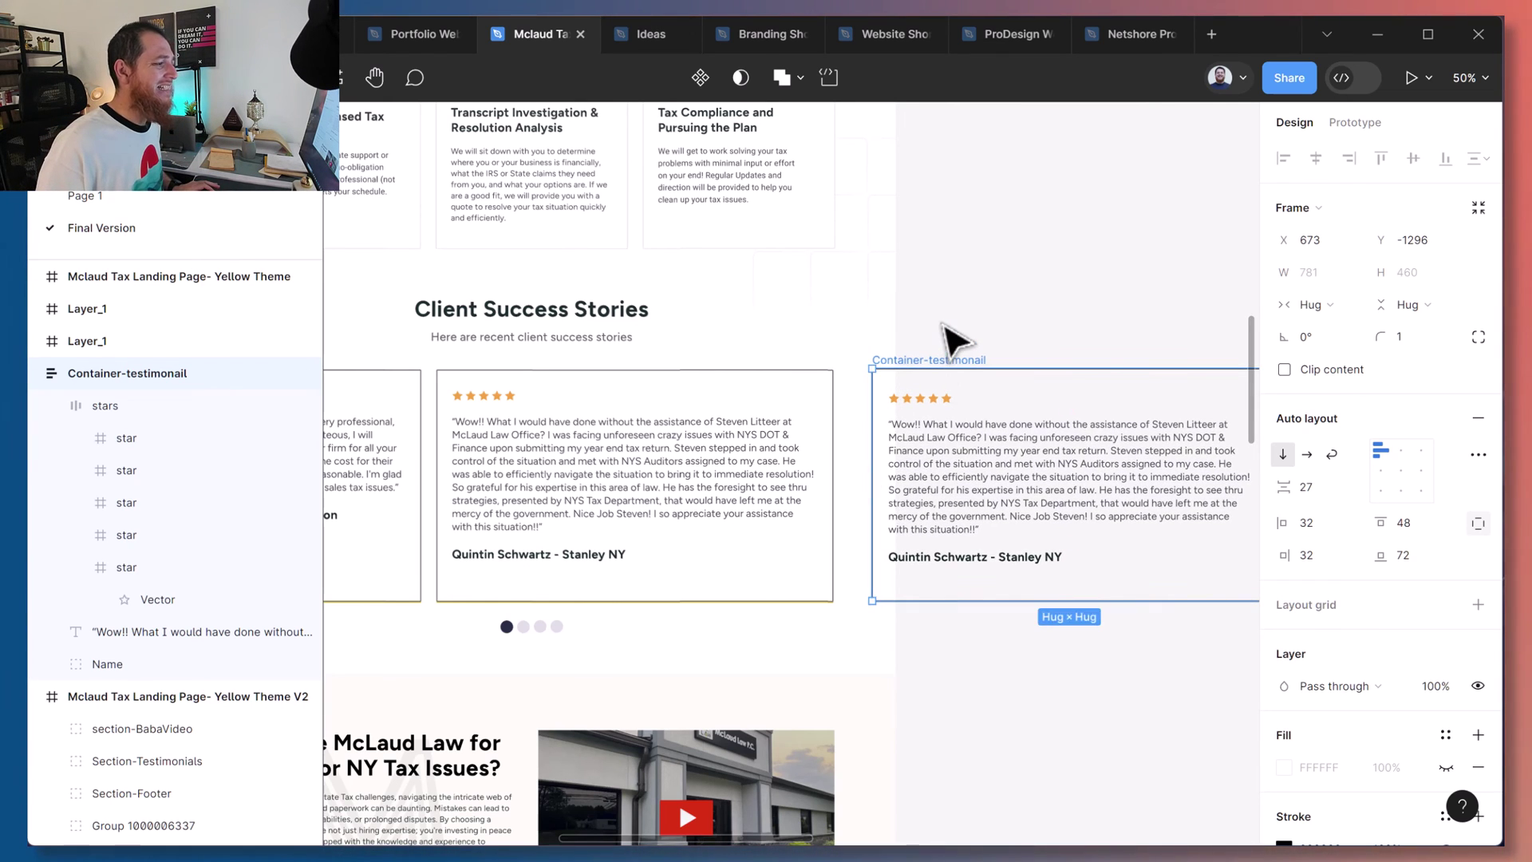
key("Escape")
left_click(950, 369)
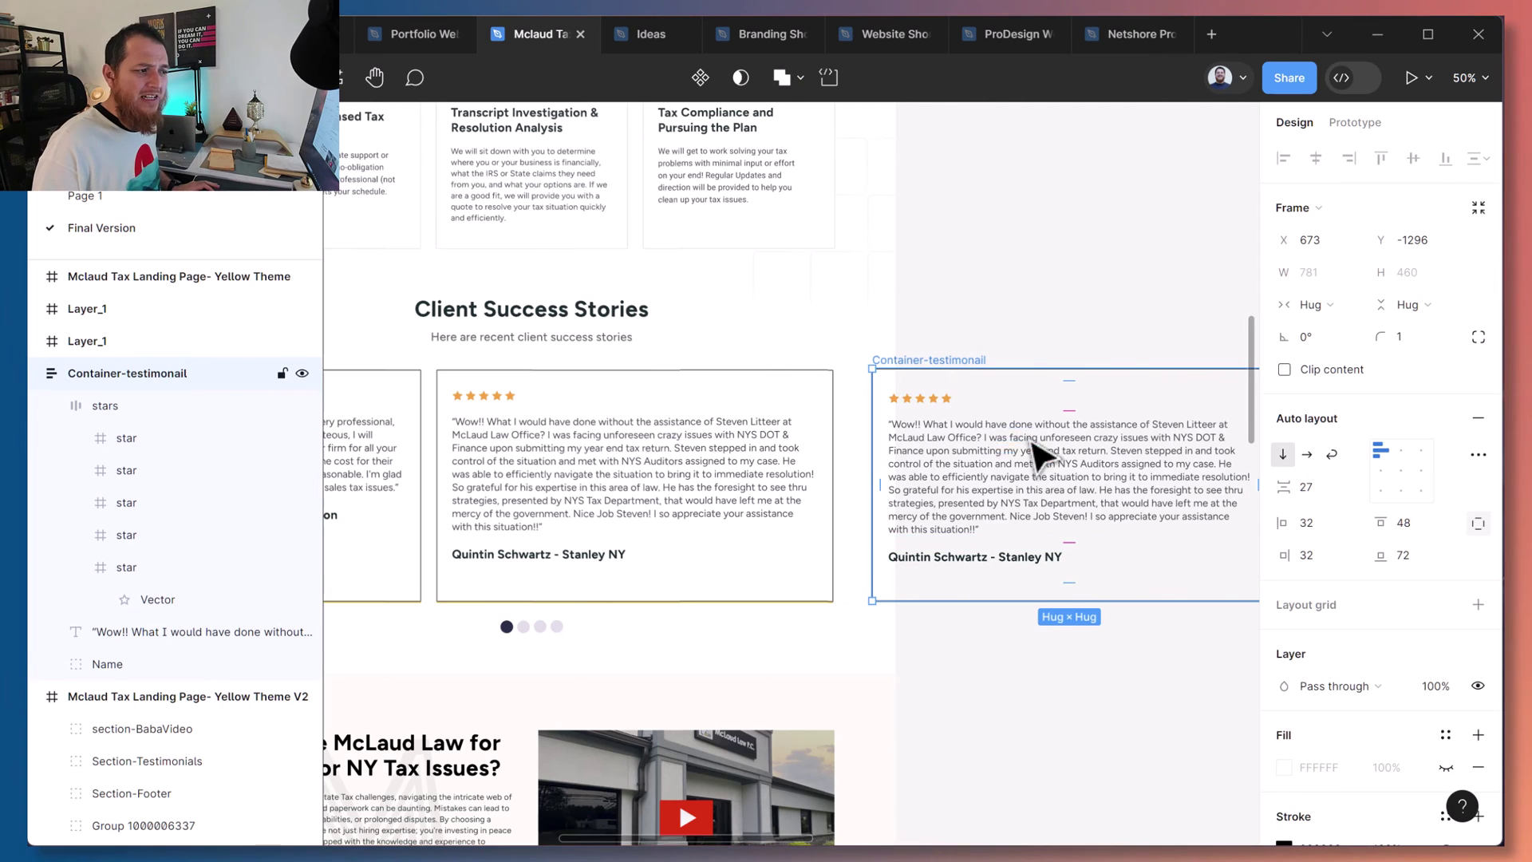
Bring the testimonial card into view and select the whole Container-testimonail frame.
left_click(1402, 485)
left_click(1004, 662)
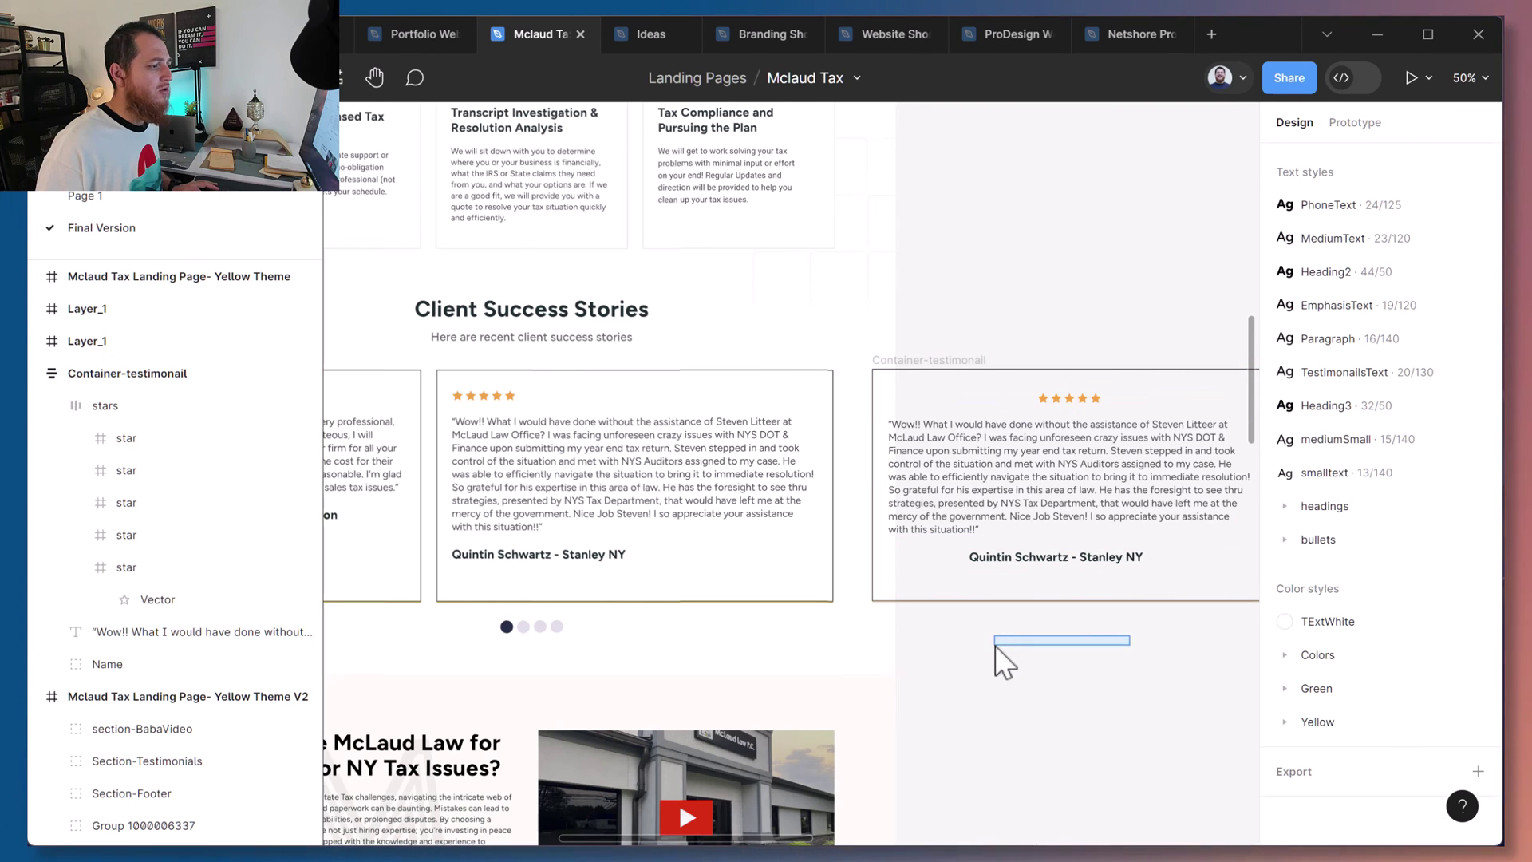
key("space")
left_click_drag(1145, 657, 864, 669)
double_click(780, 530)
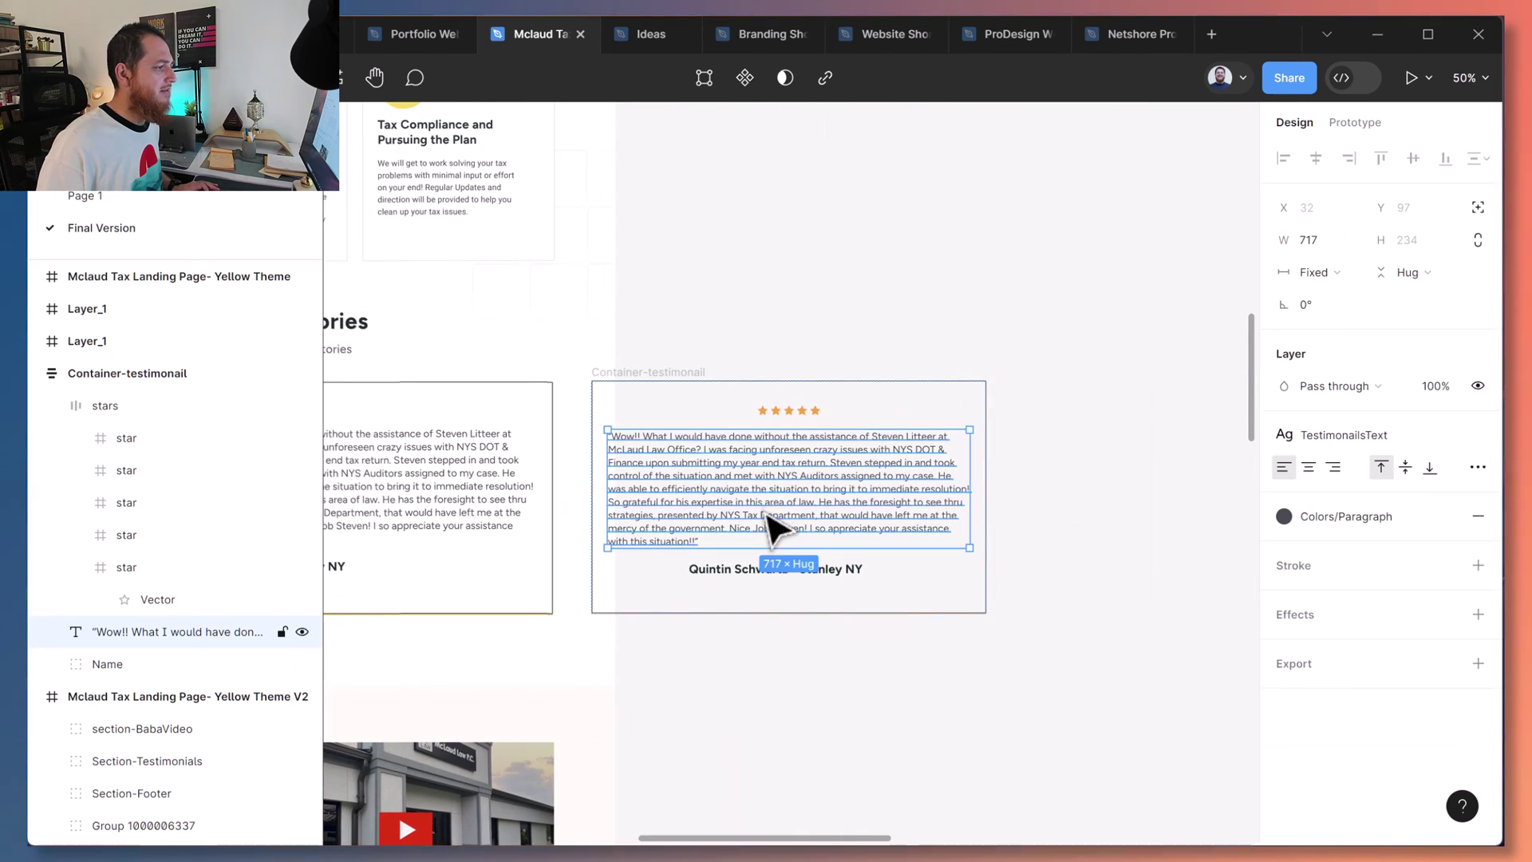
left_click(70, 409)
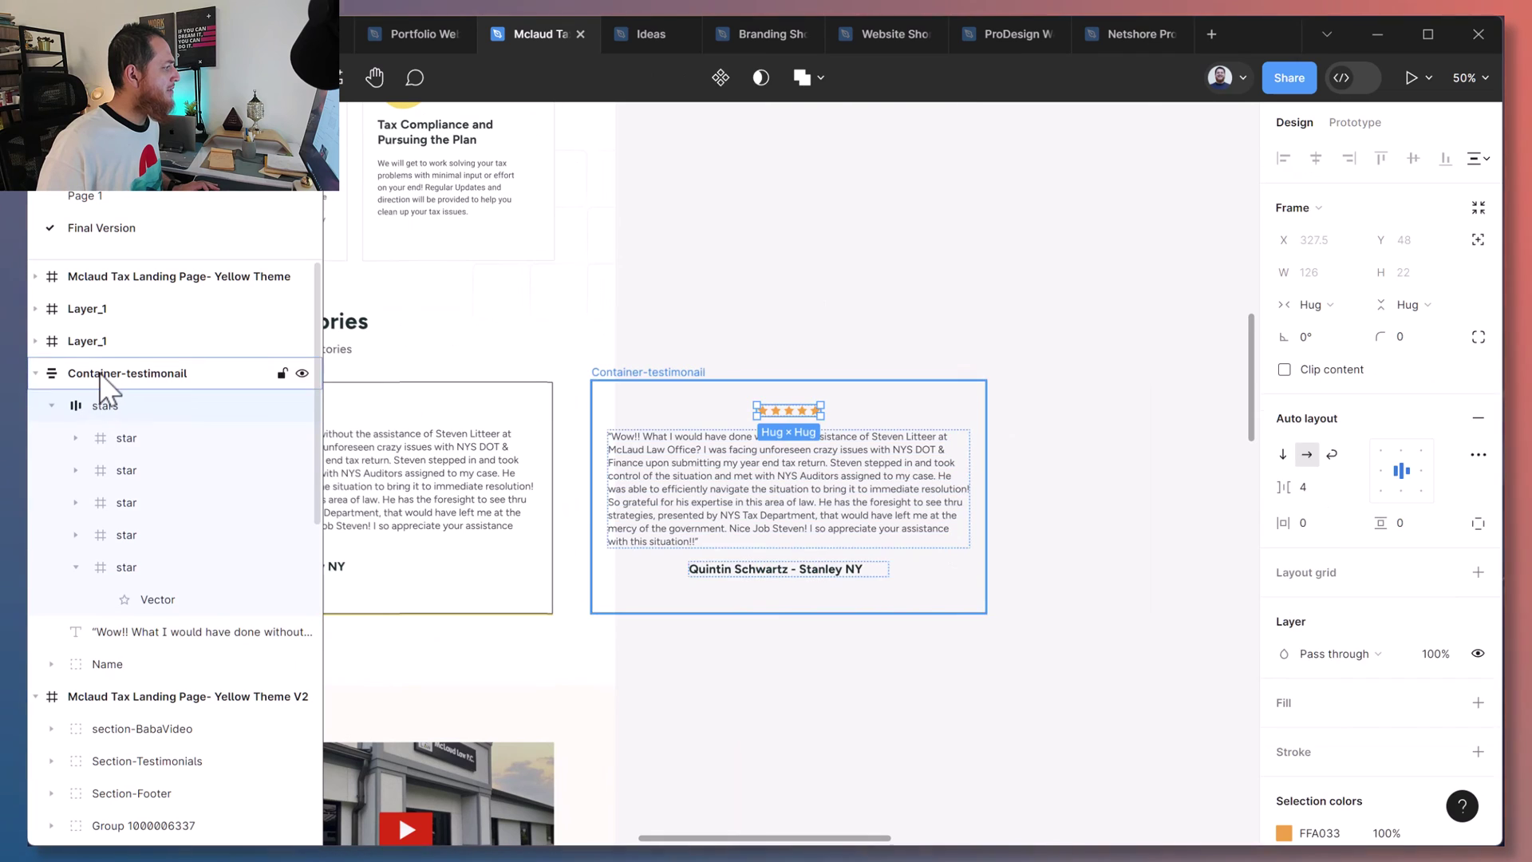
left_click(99, 371)
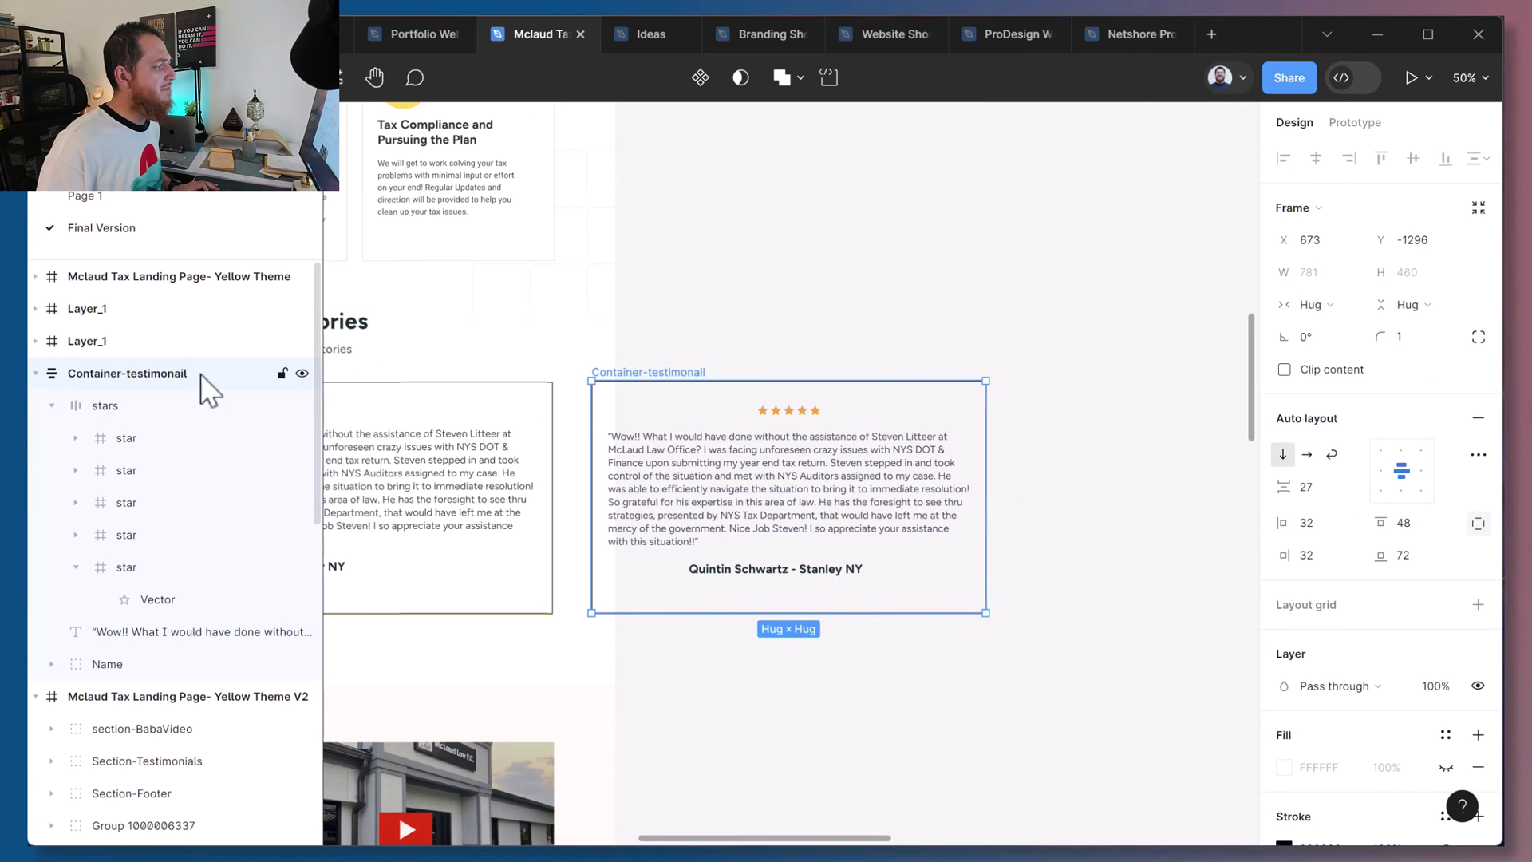
Compare left, centre and right alignment of the card's contents, settling on left.
left_click(1385, 469)
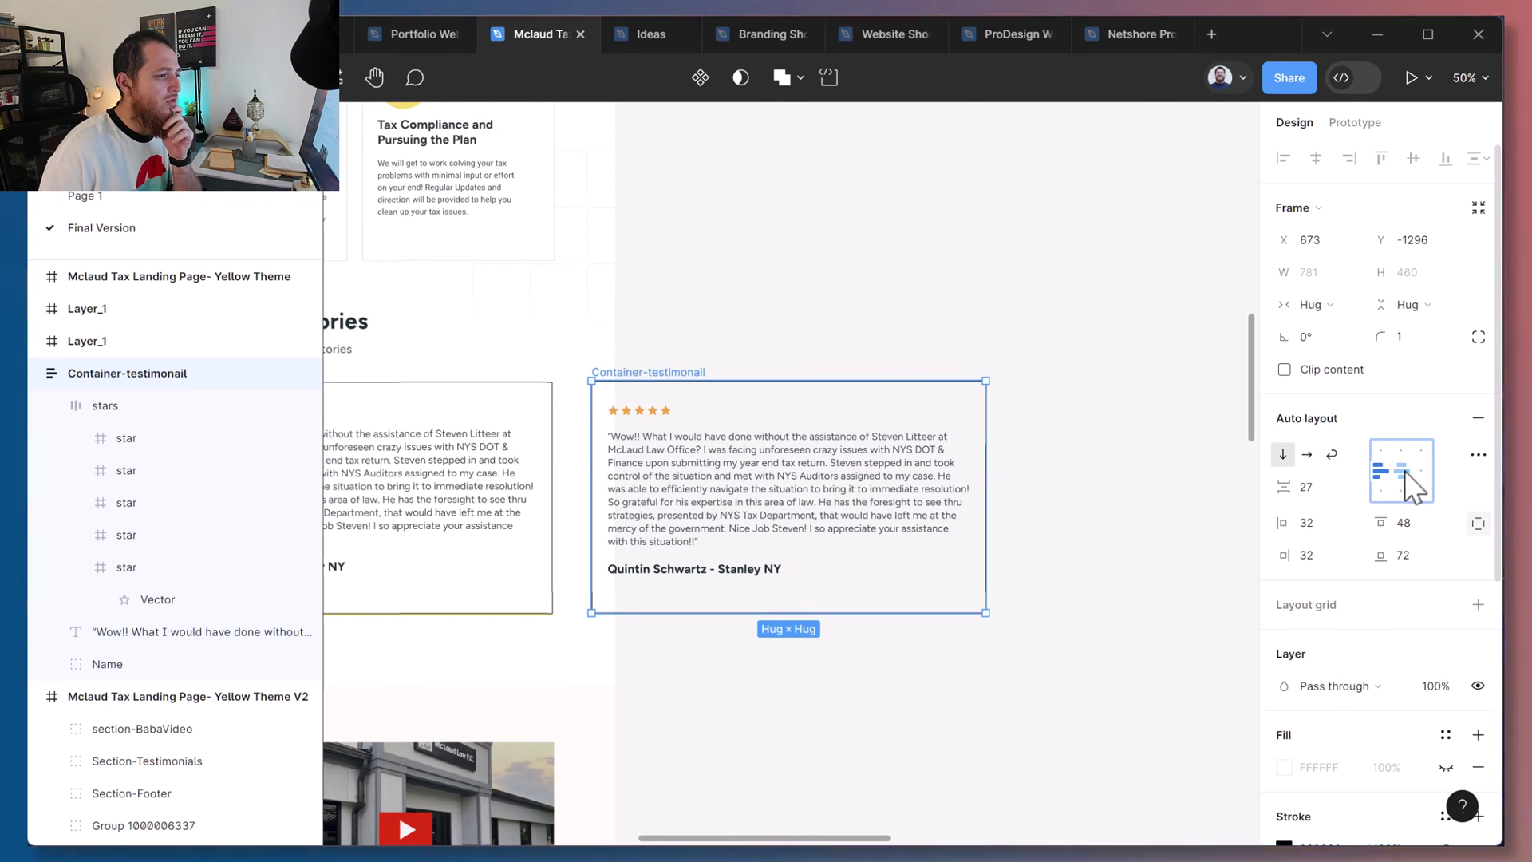
left_click(1405, 471)
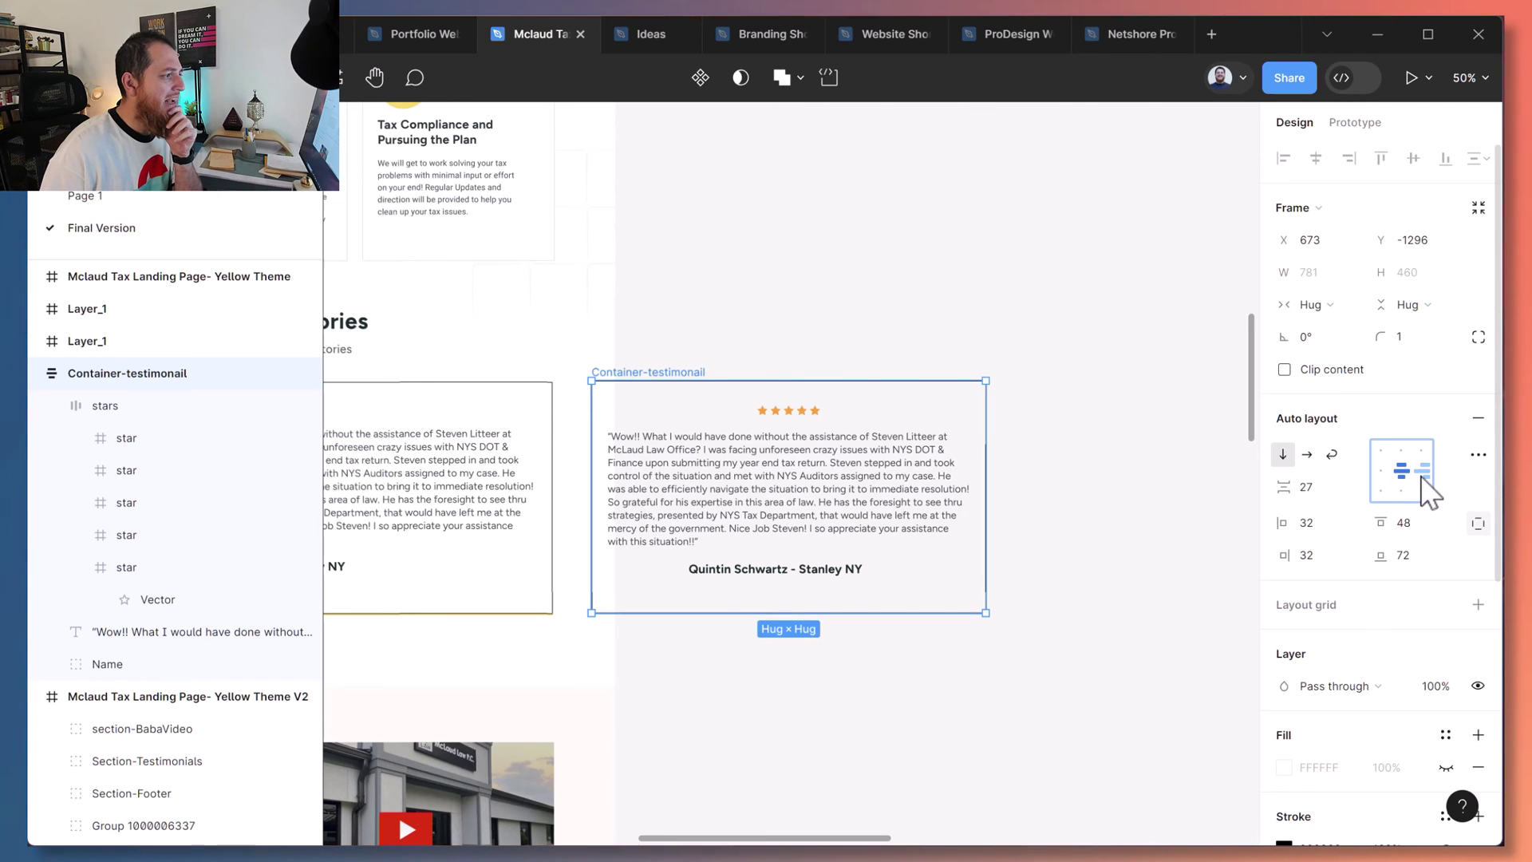
left_click(1422, 473)
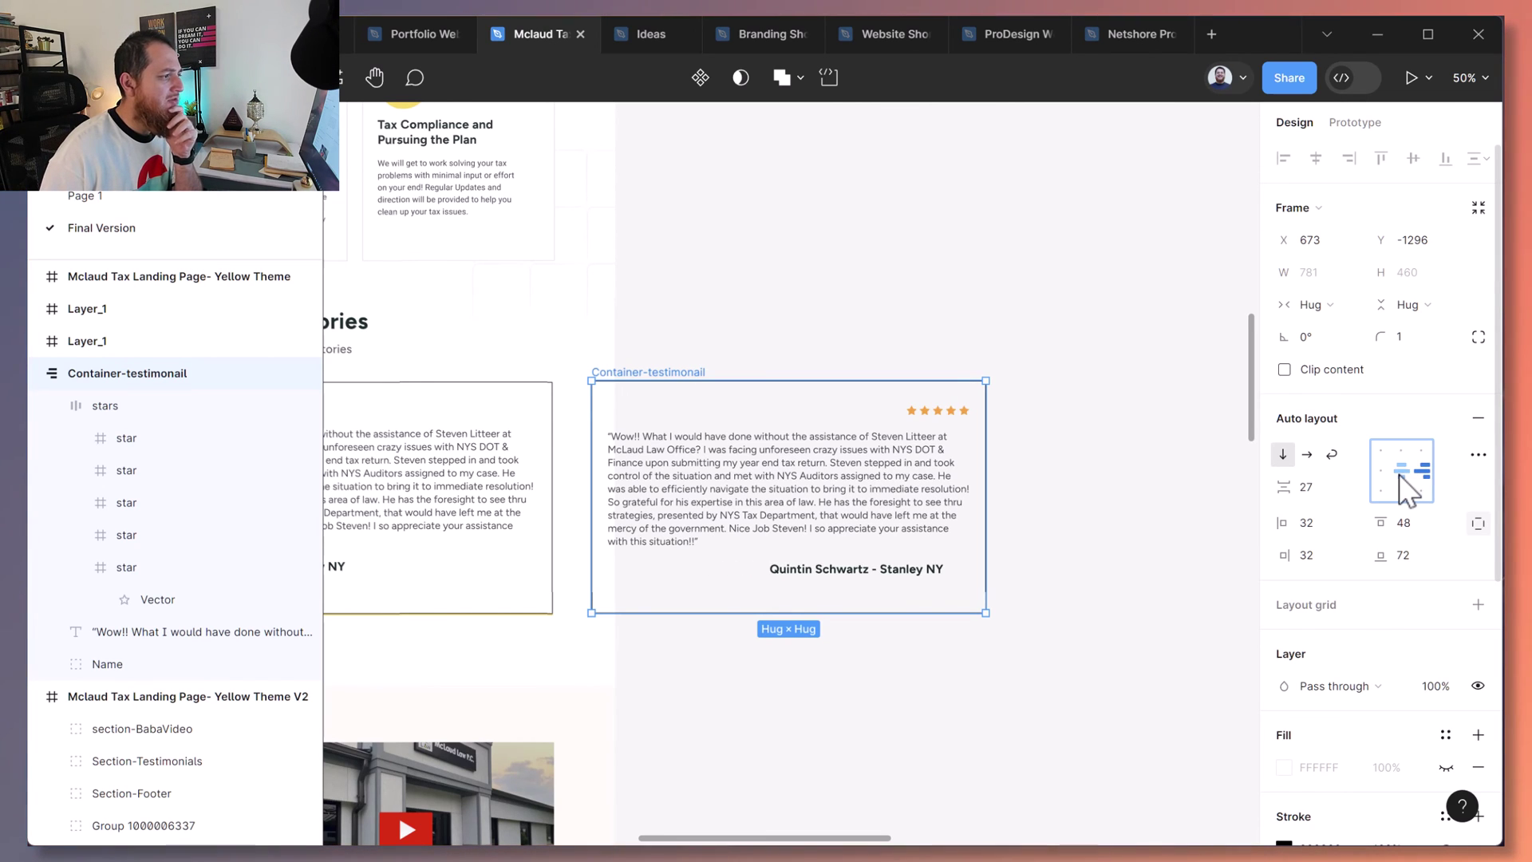
left_click(1400, 474)
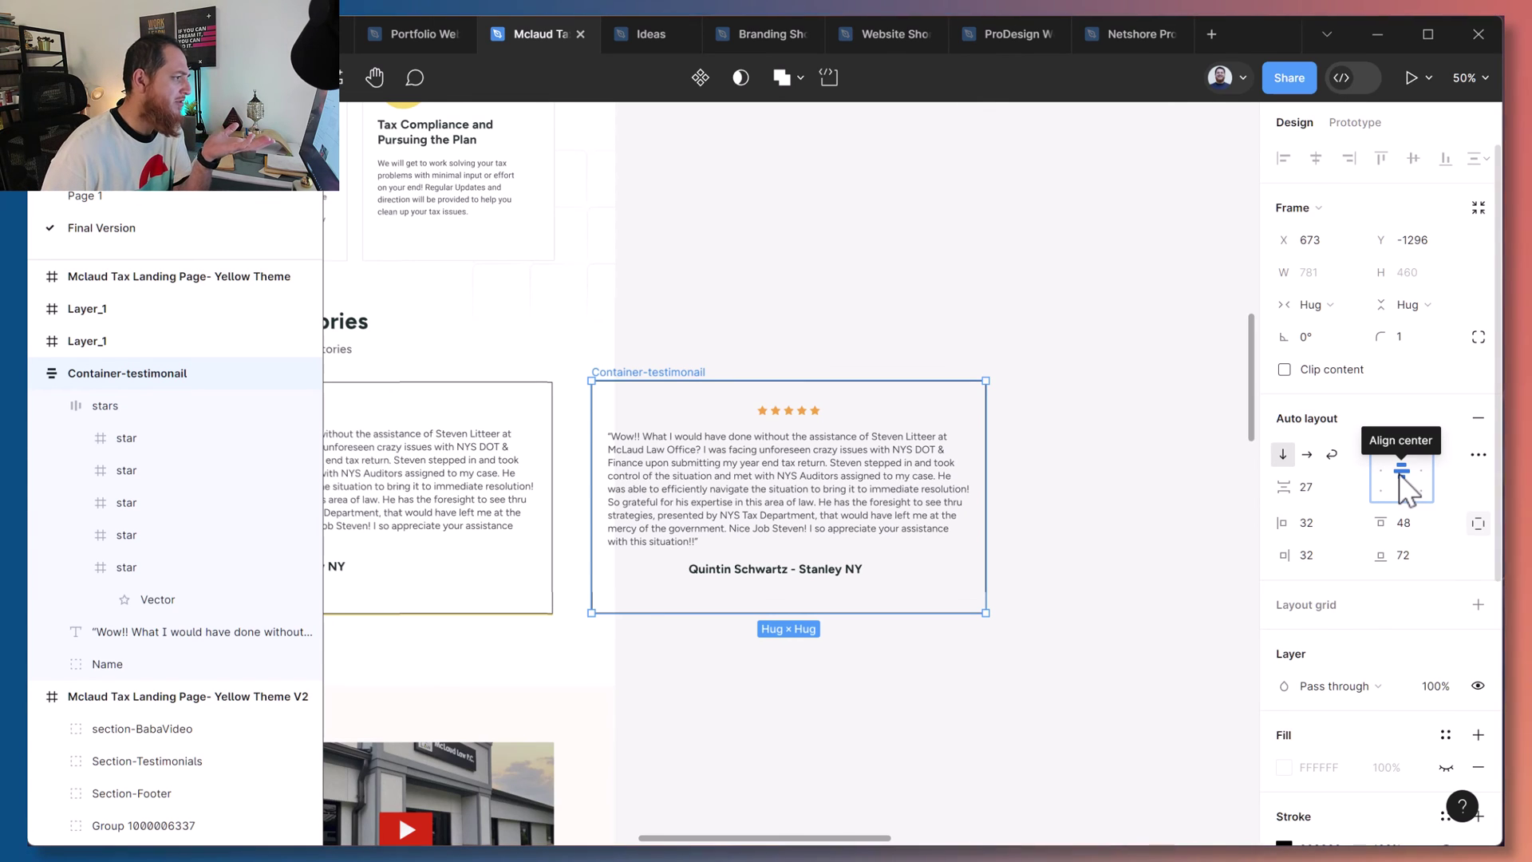
left_click(1383, 470)
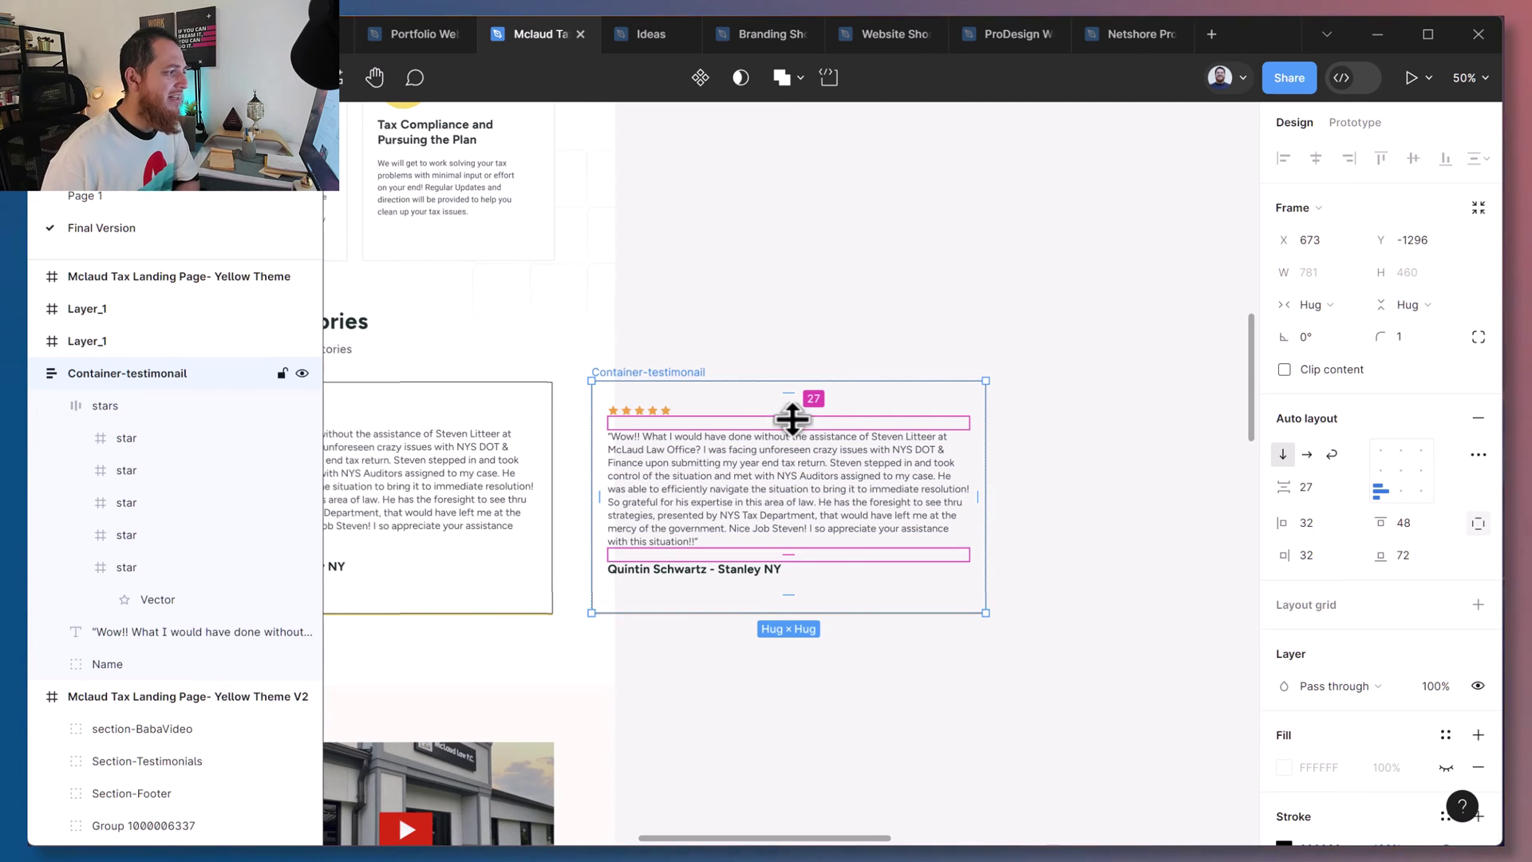
Raise the gap between the card's stars, quote and name to 28.
left_click(1307, 488)
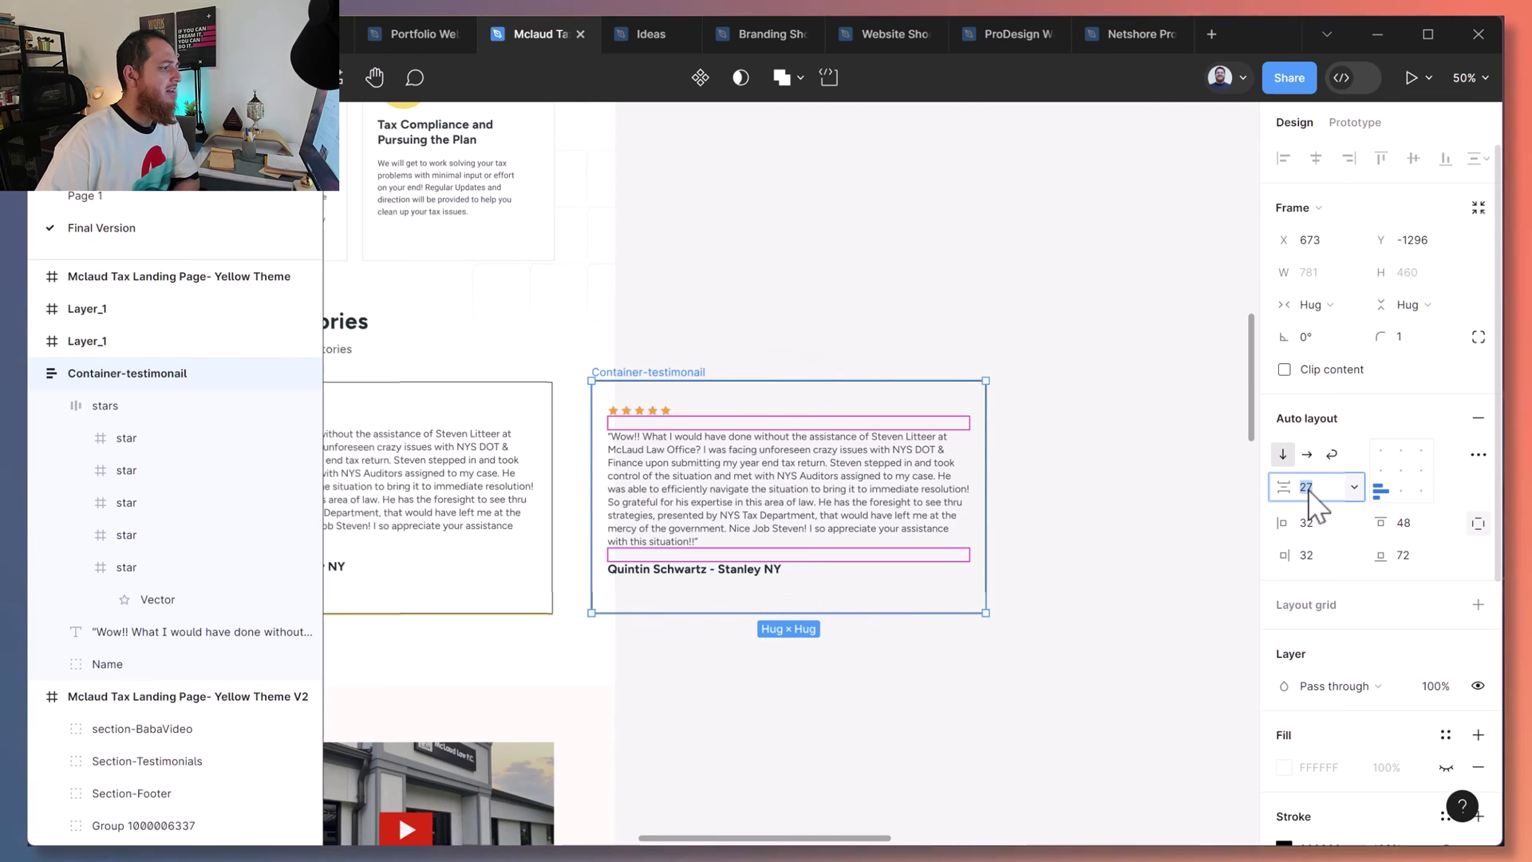
key("Up")
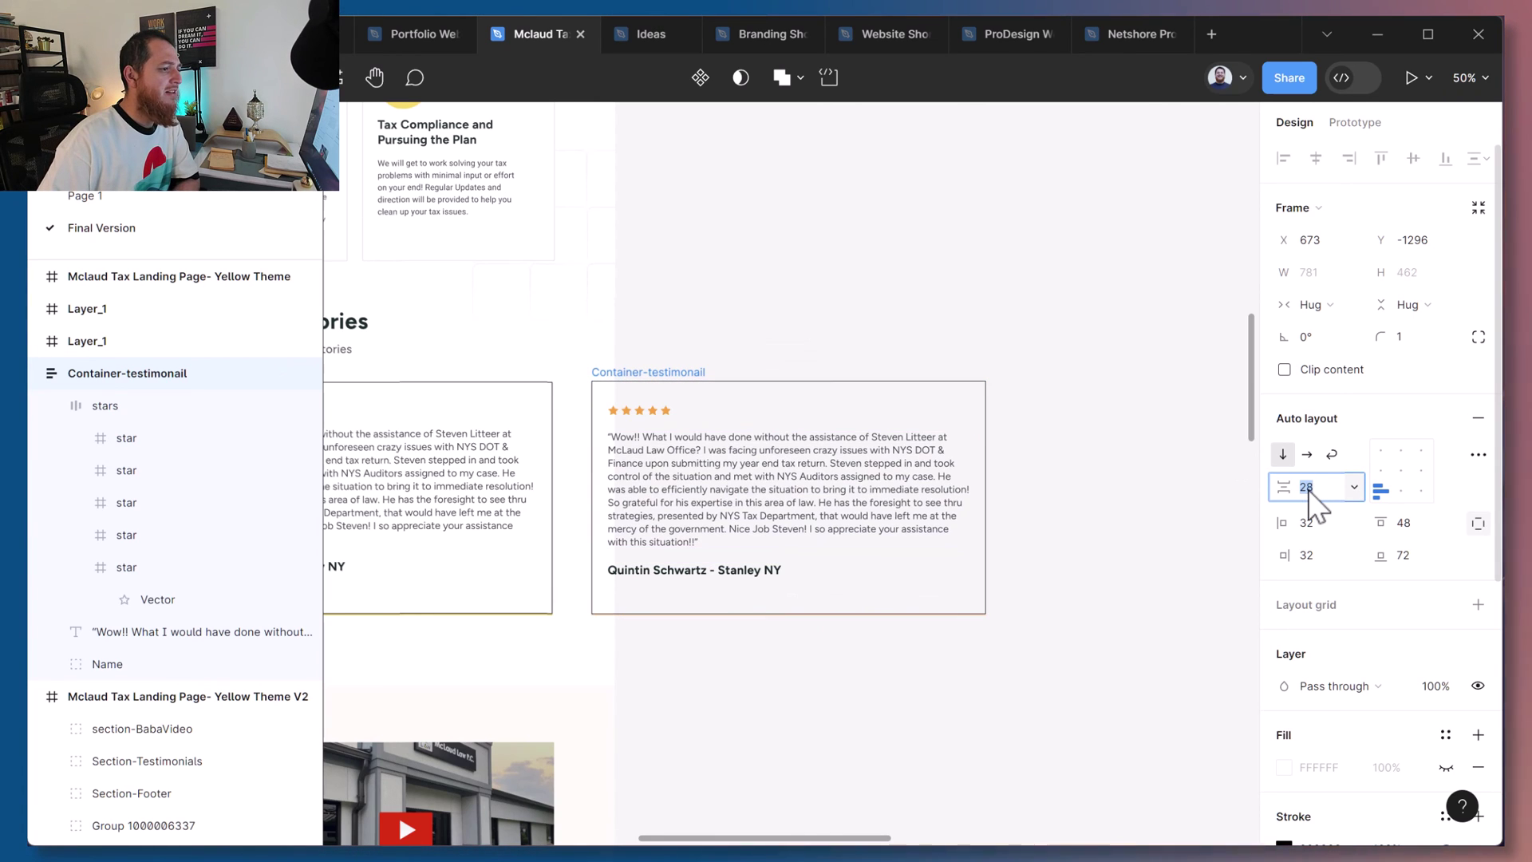
left_click(1141, 498)
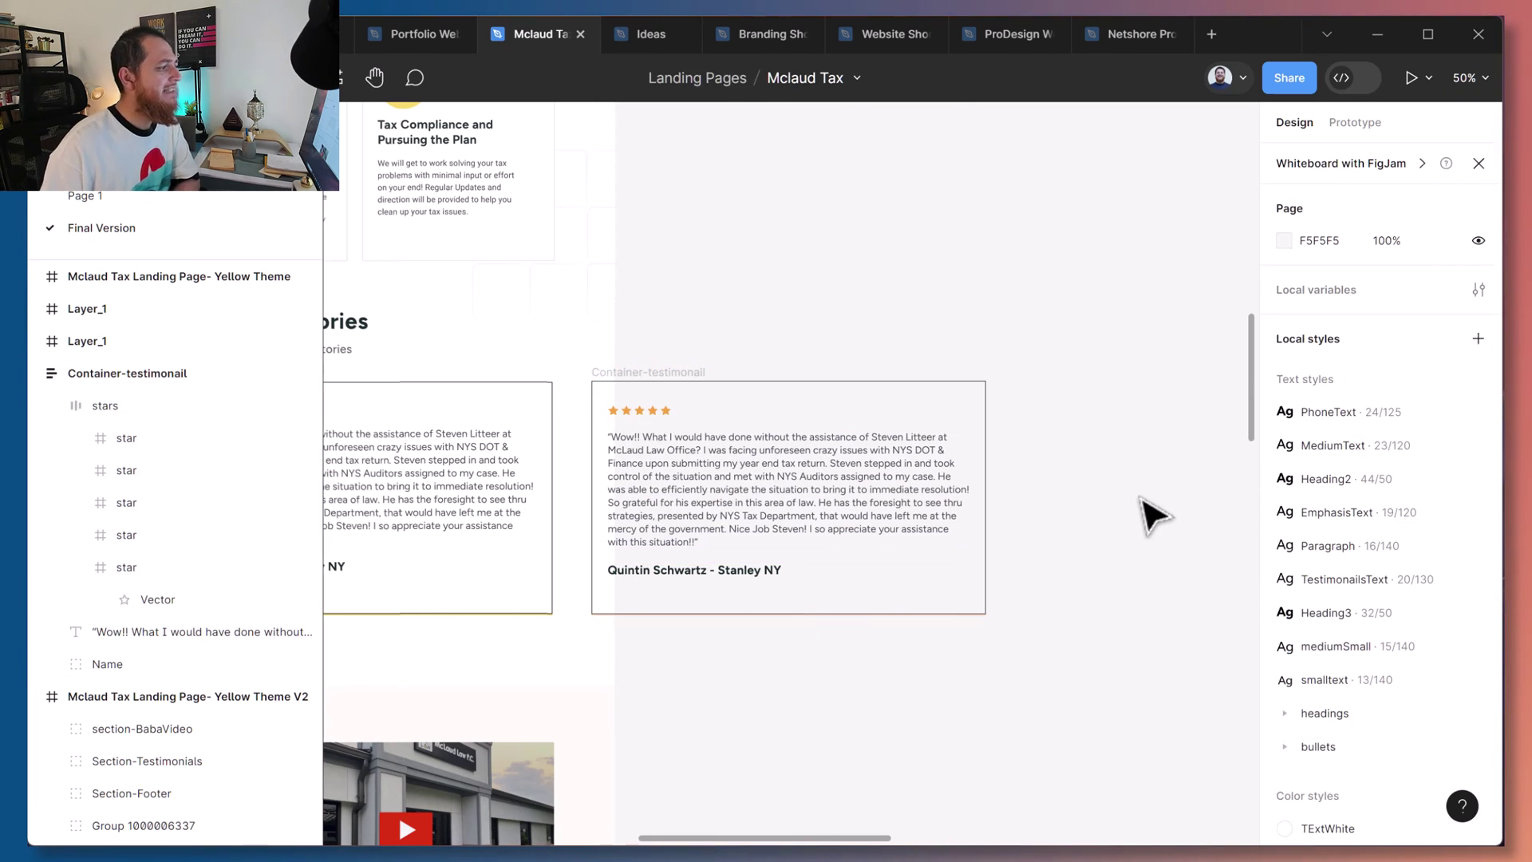
left_click_drag(796, 684, 883, 660)
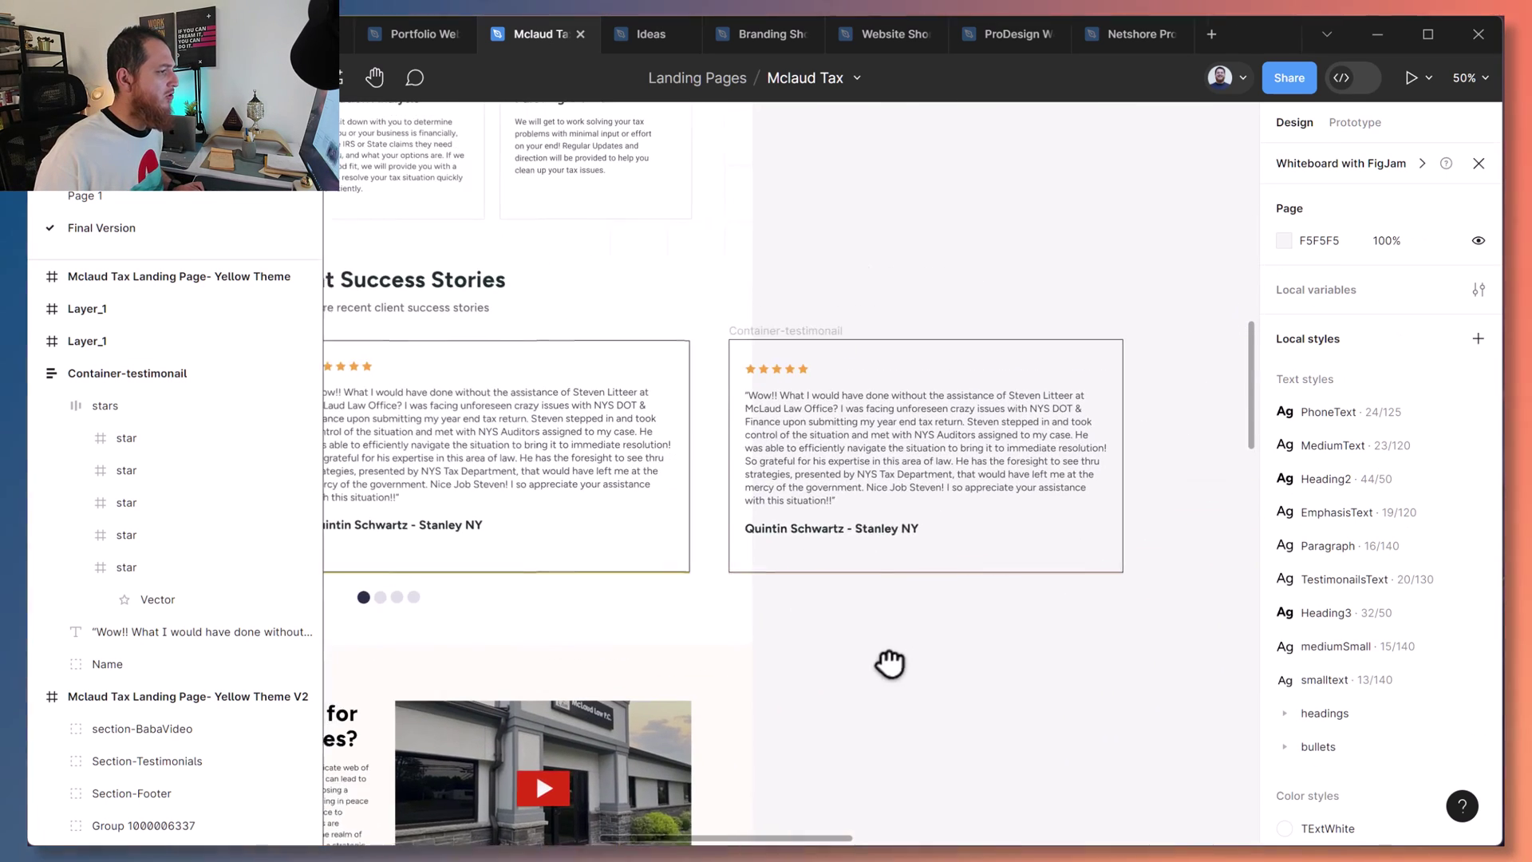
Delete the testimonial card, restore it, and reselect the restored card.
left_click(808, 341)
key("Delete")
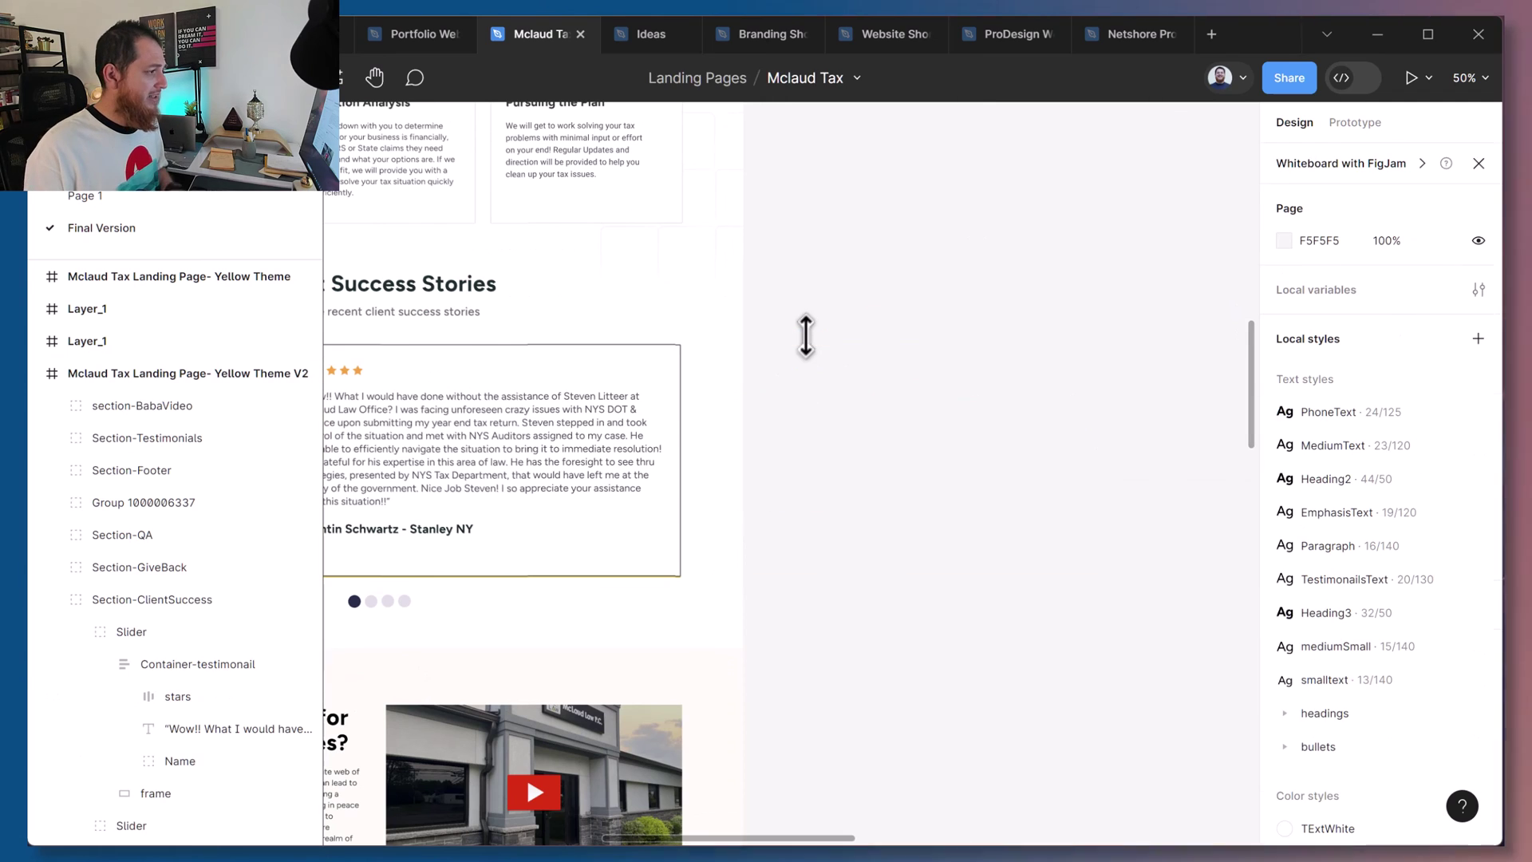
left_click_drag(808, 495, 1047, 496)
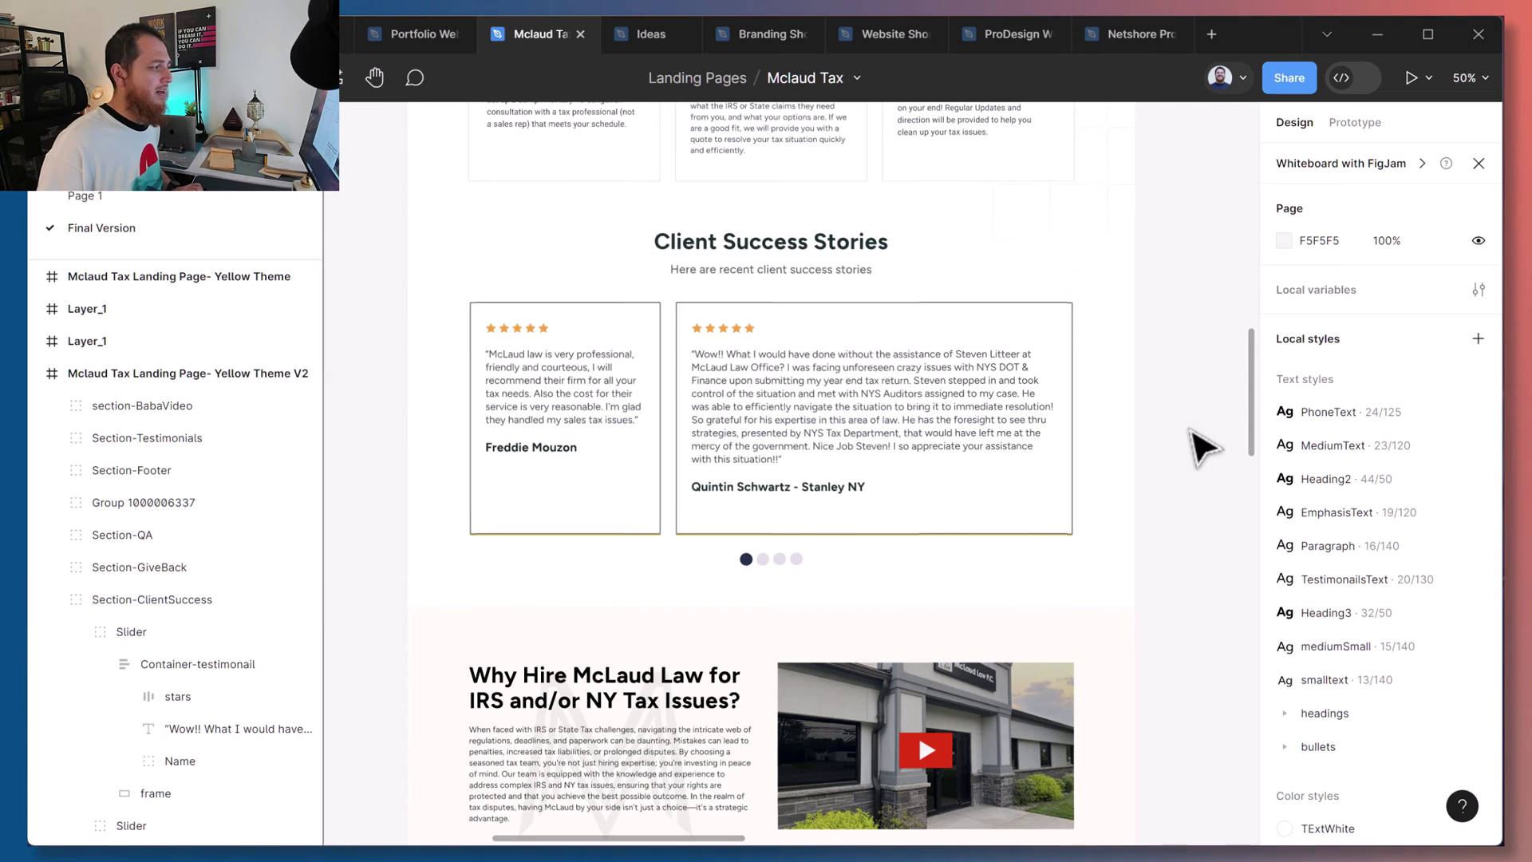
key("ctrl+v")
left_click(1197, 681)
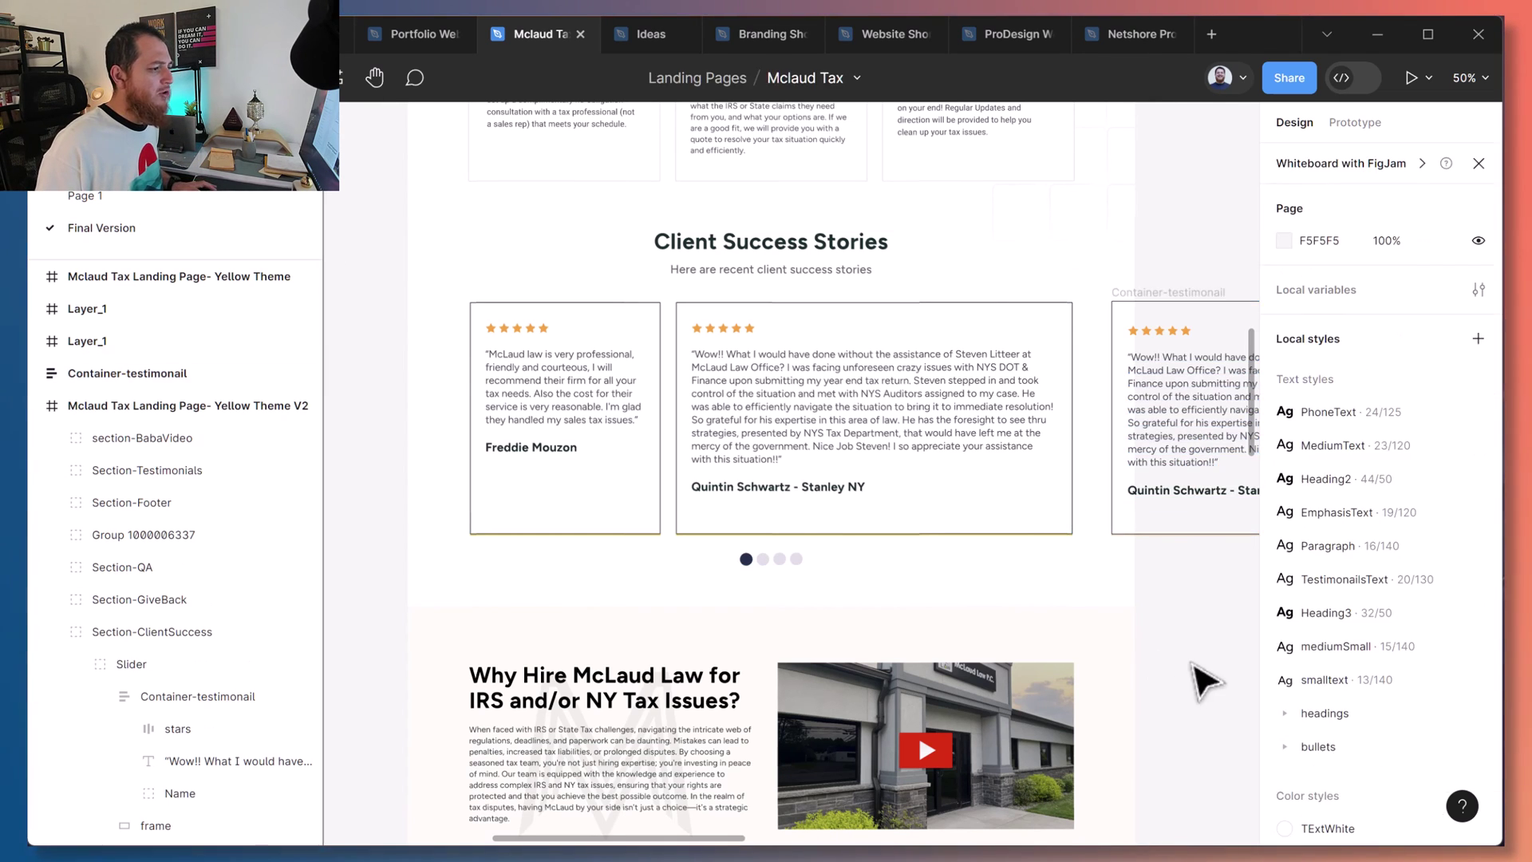
left_click_drag(1201, 678, 722, 702)
left_click(702, 330)
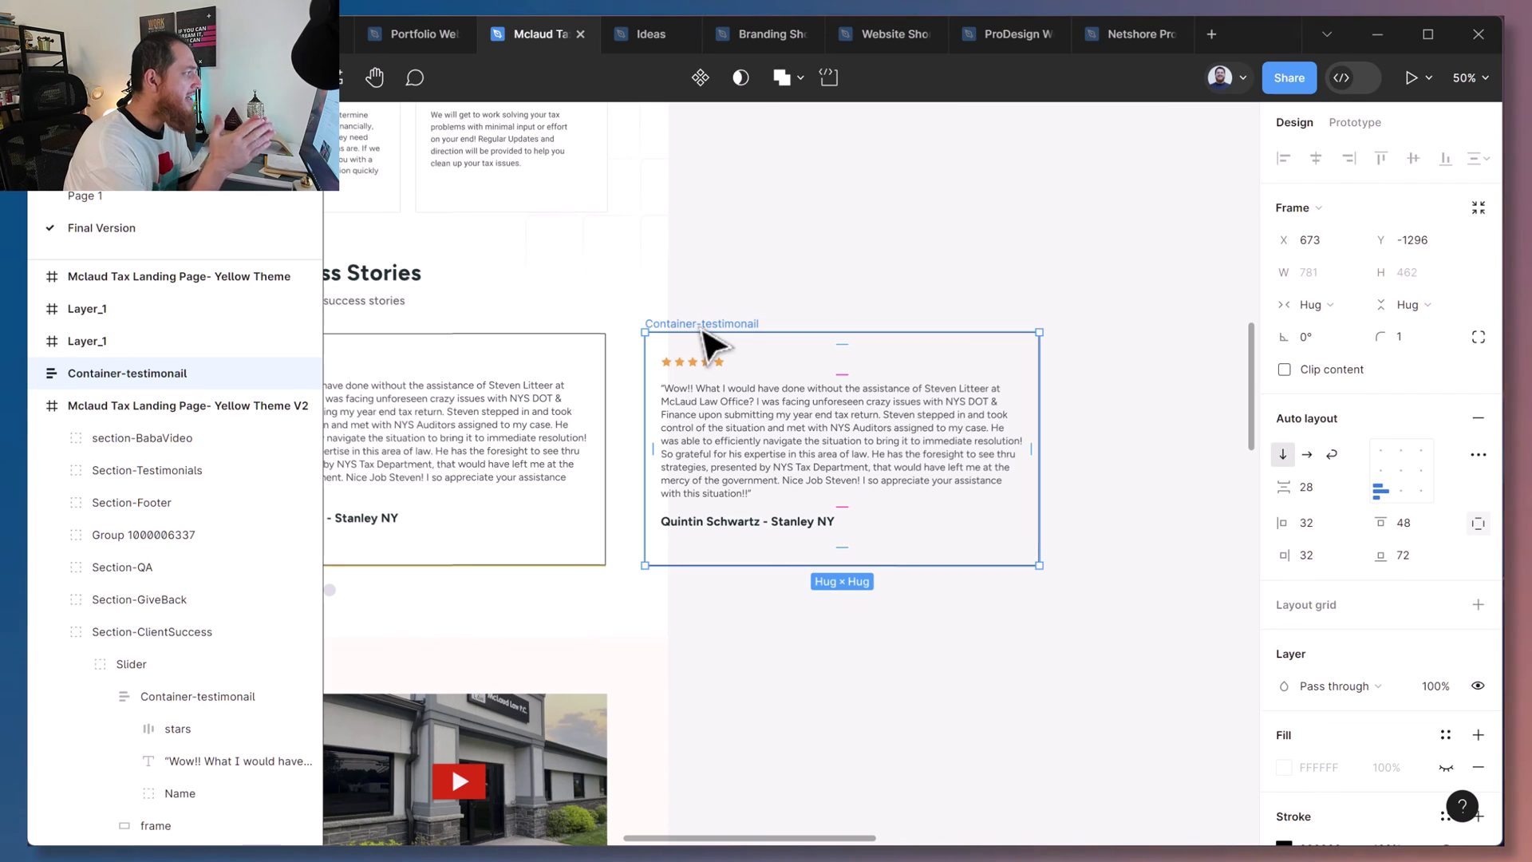
Convert the card into a component and set its item gap to 32.
left_click(701, 80)
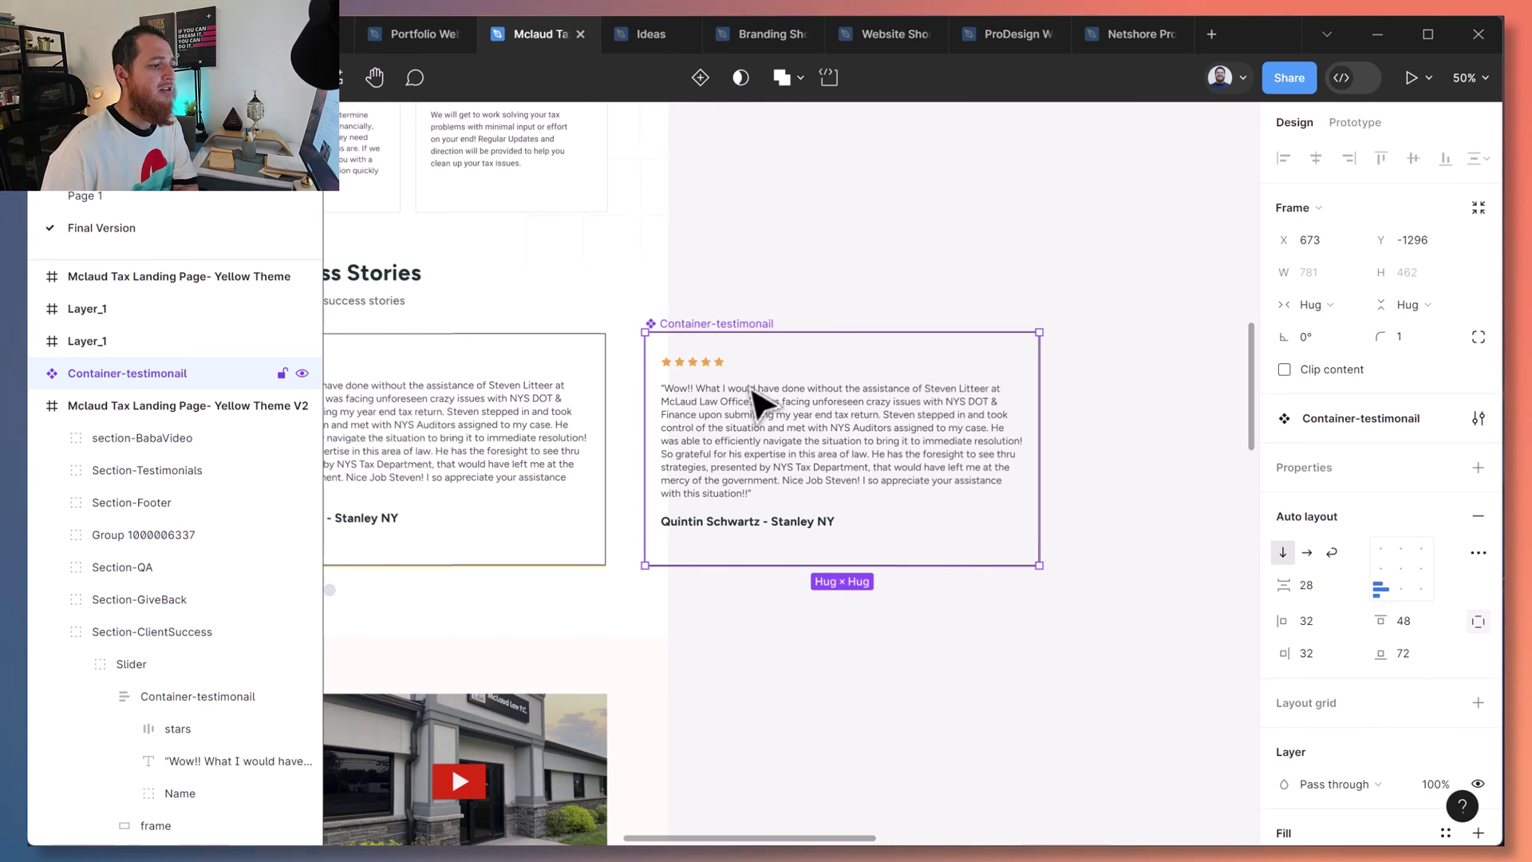
left_click(840, 375)
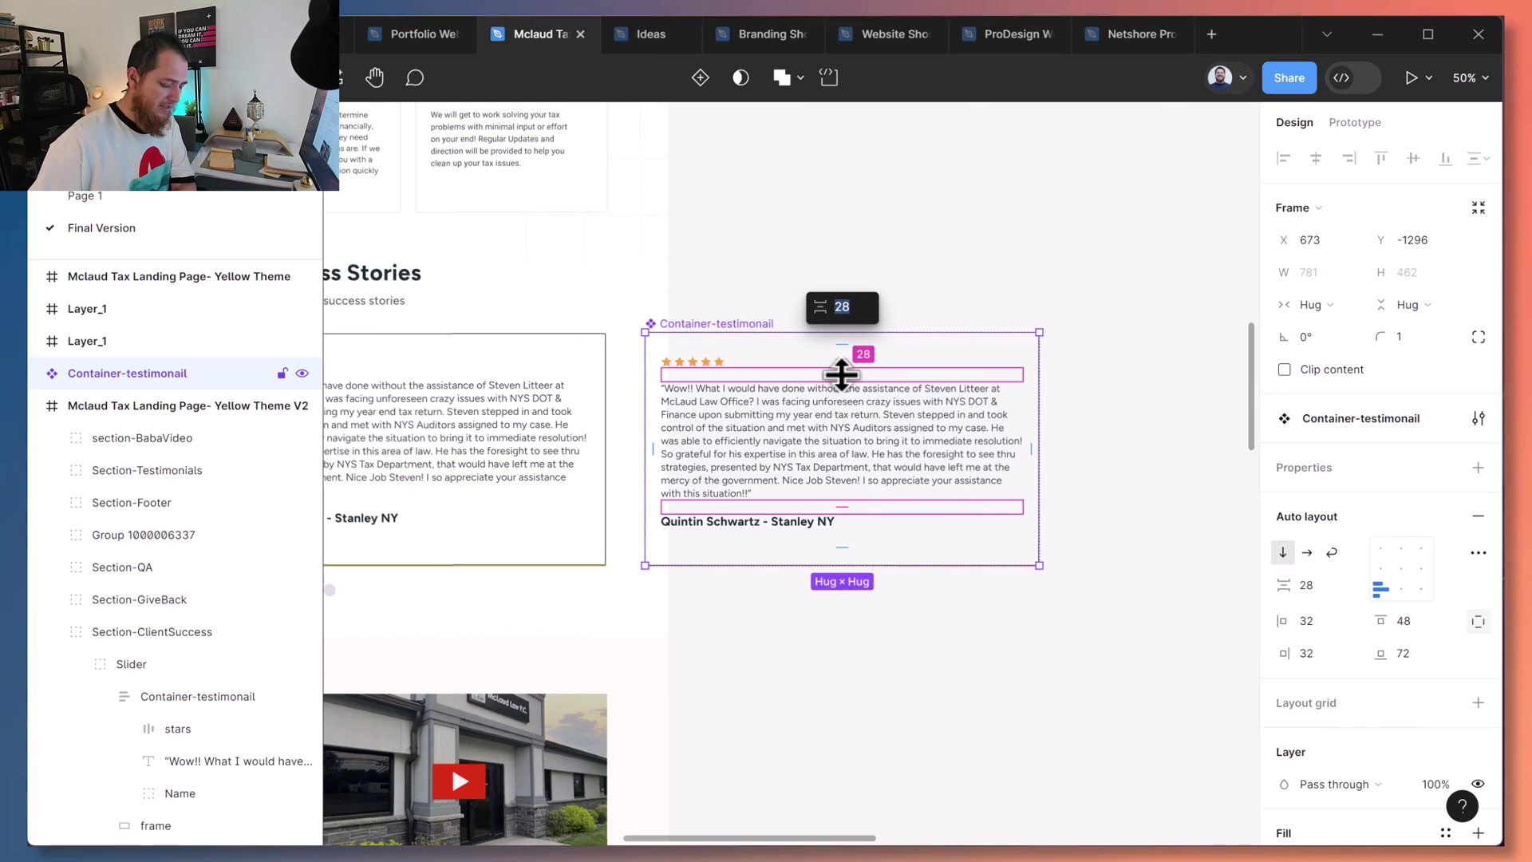
key("Return")
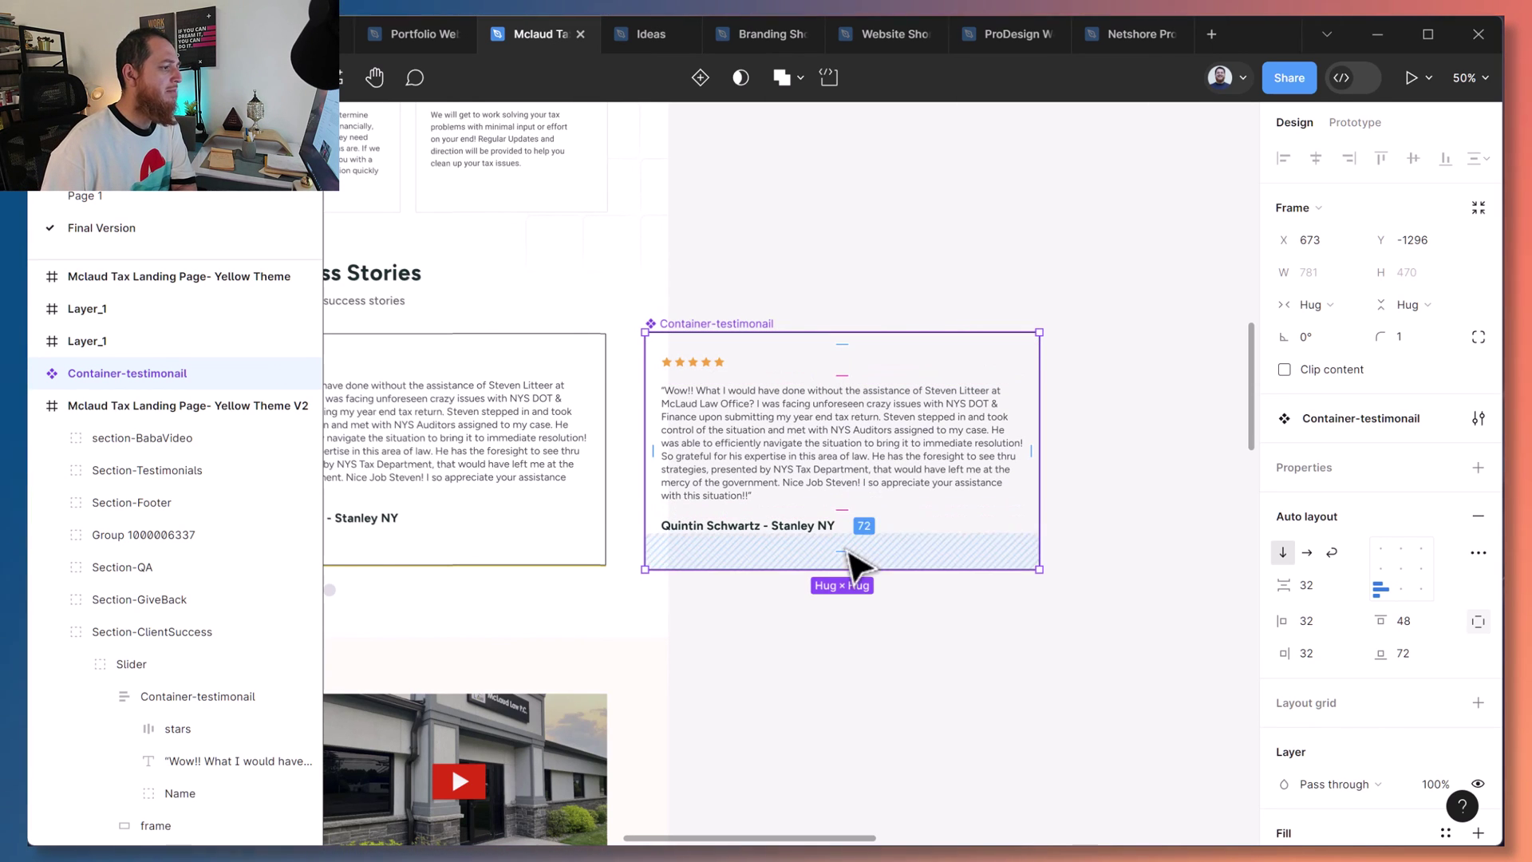
Set the card's left and right padding to 48, widening it to 813 × 470.
left_click(653, 453)
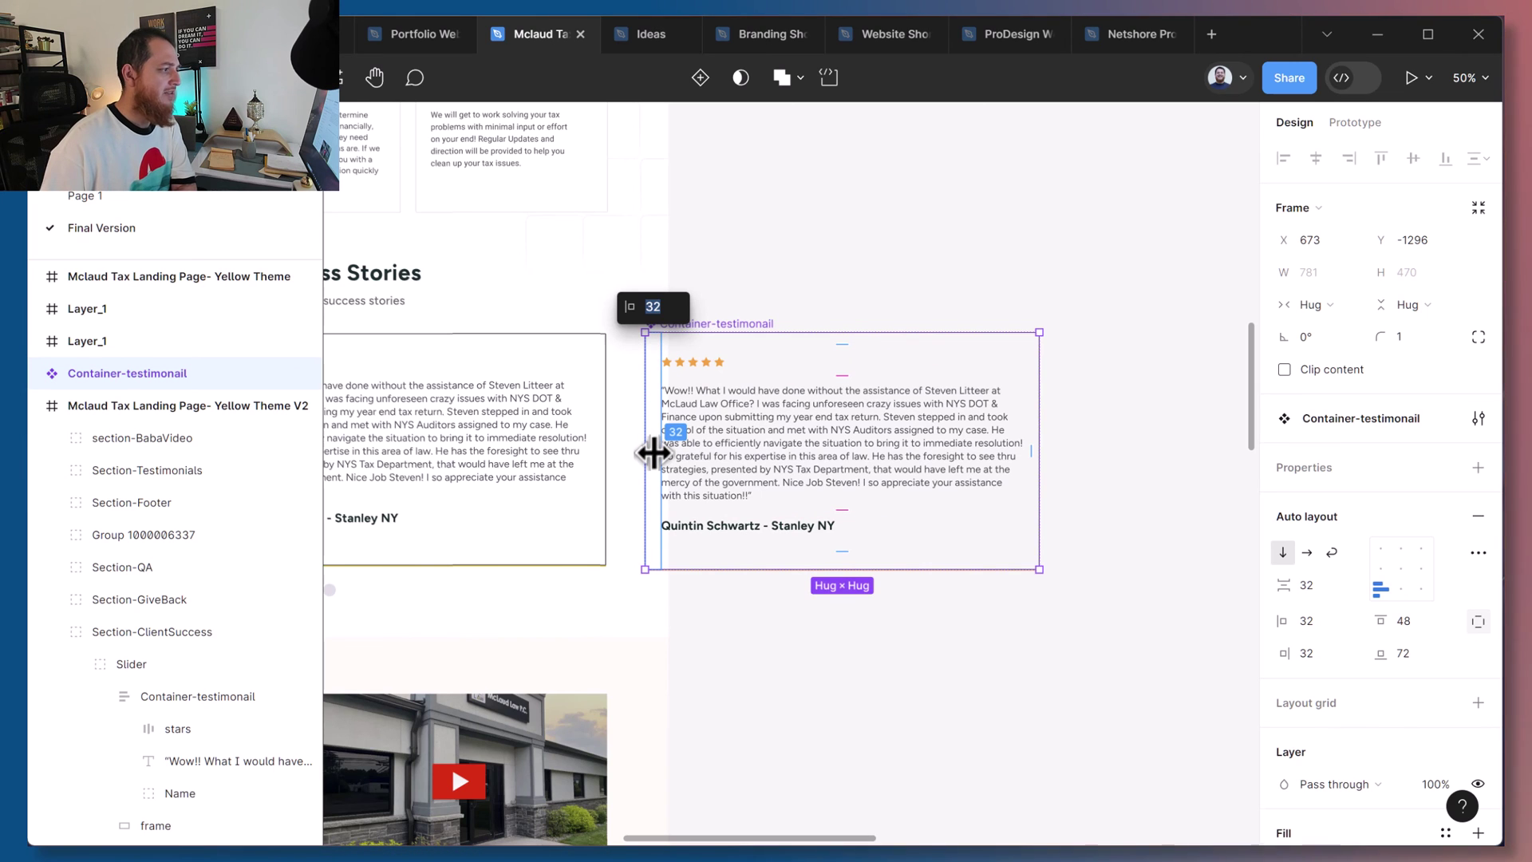
type("48")
key("Return")
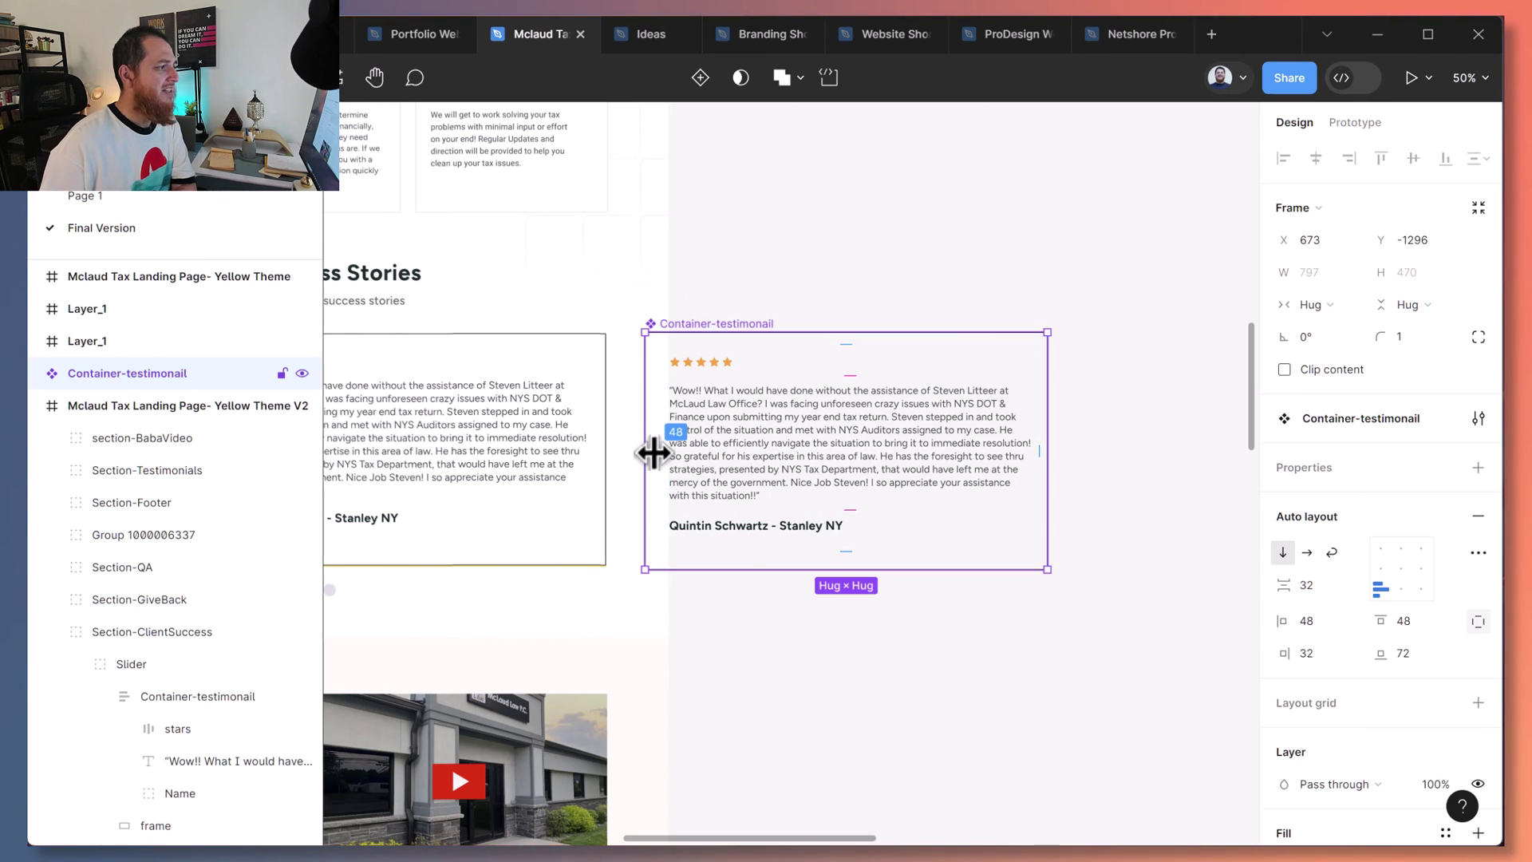
left_click(1037, 451)
type("48")
key("Return")
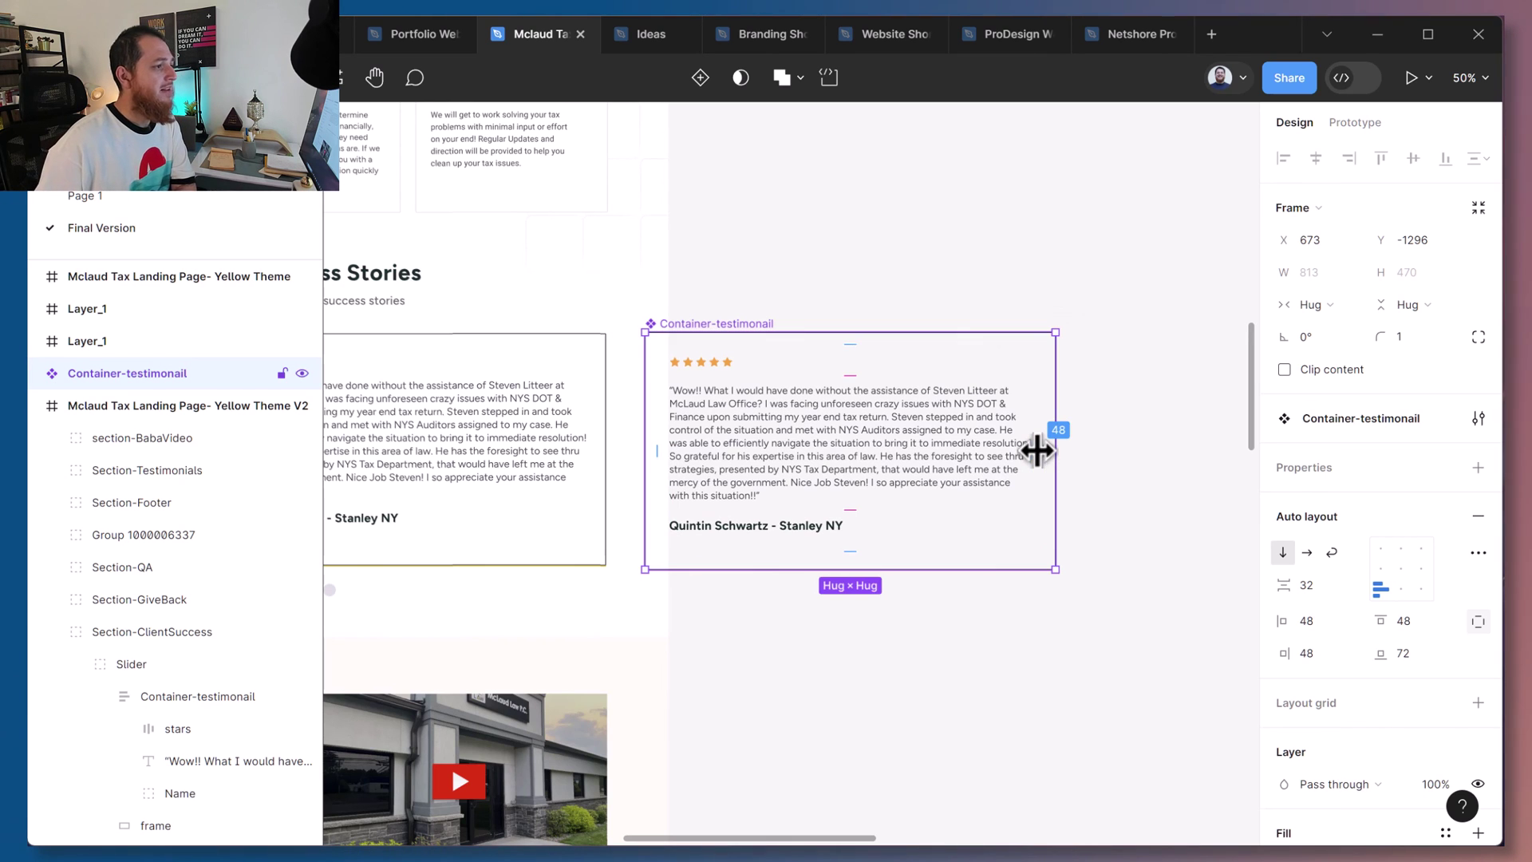
left_click(1014, 707)
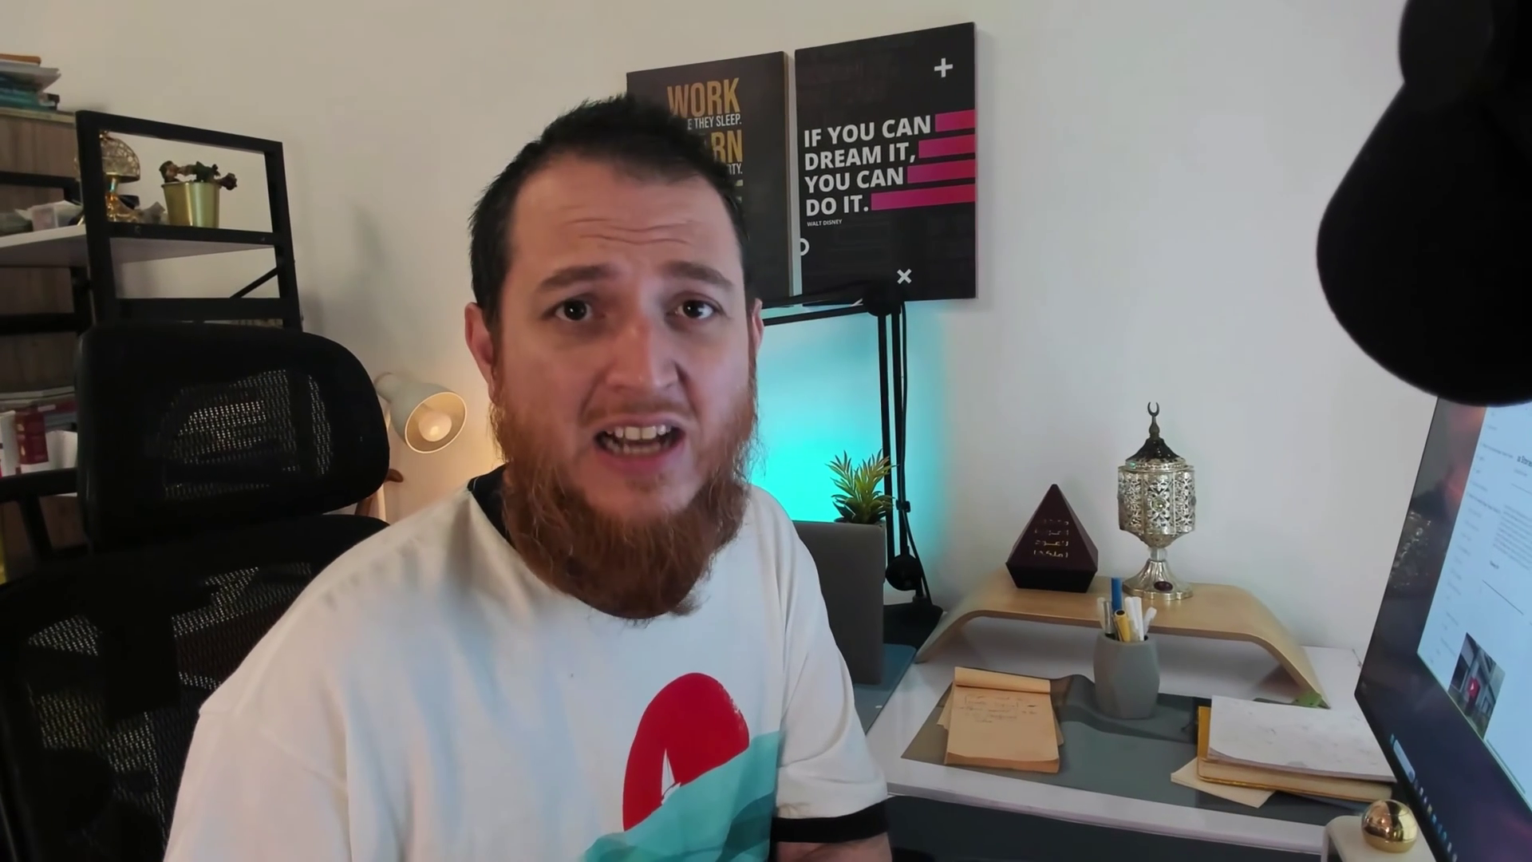